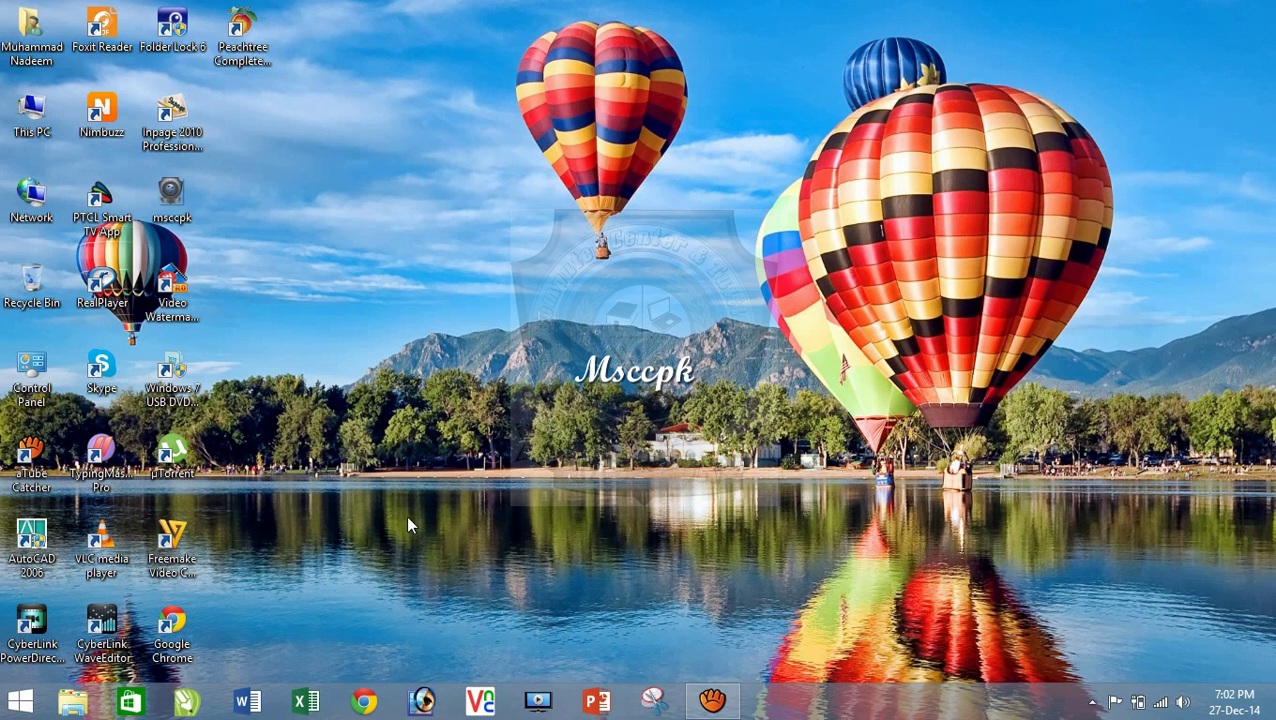
Step: Launch AutoCAD 2006 from its desktop shortcut
{"action": "left_click", "coordinate": [17, 560]}
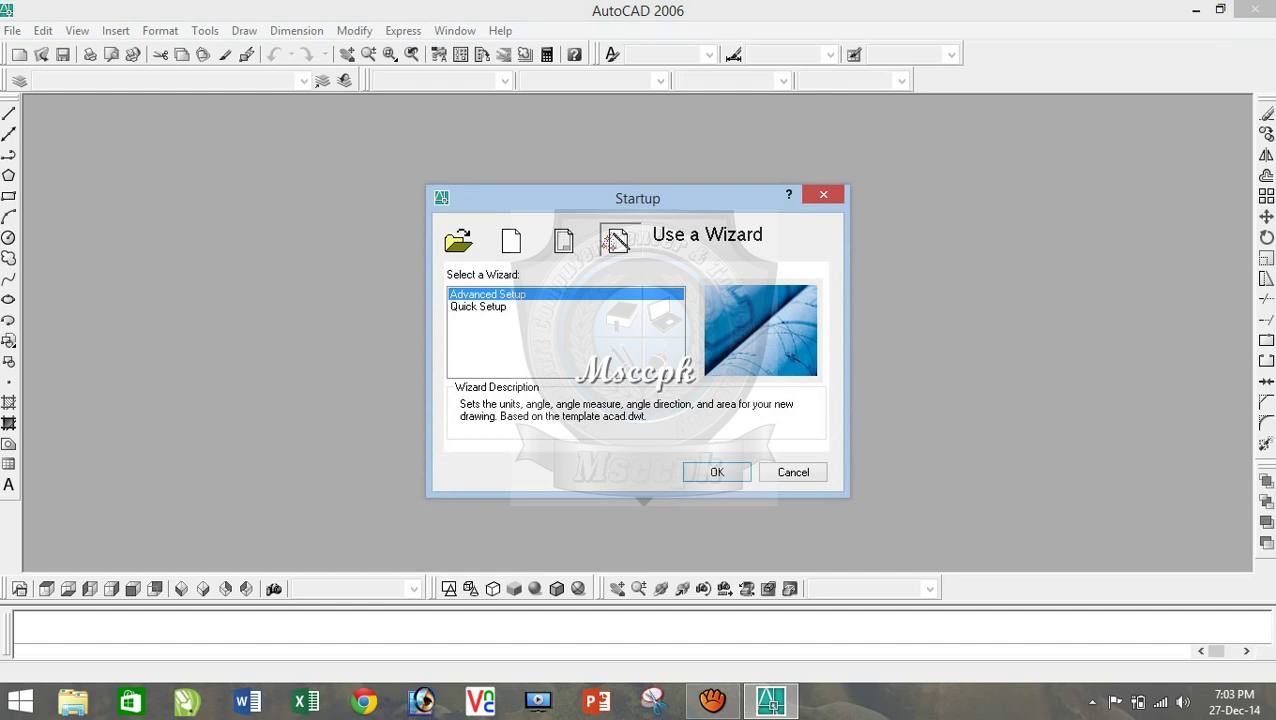
Step: Create a drawing with Engineering units at 0'-0" precision, Deg/Min/Sec angles and 100' width
{"action": "key", "text": "Return"}
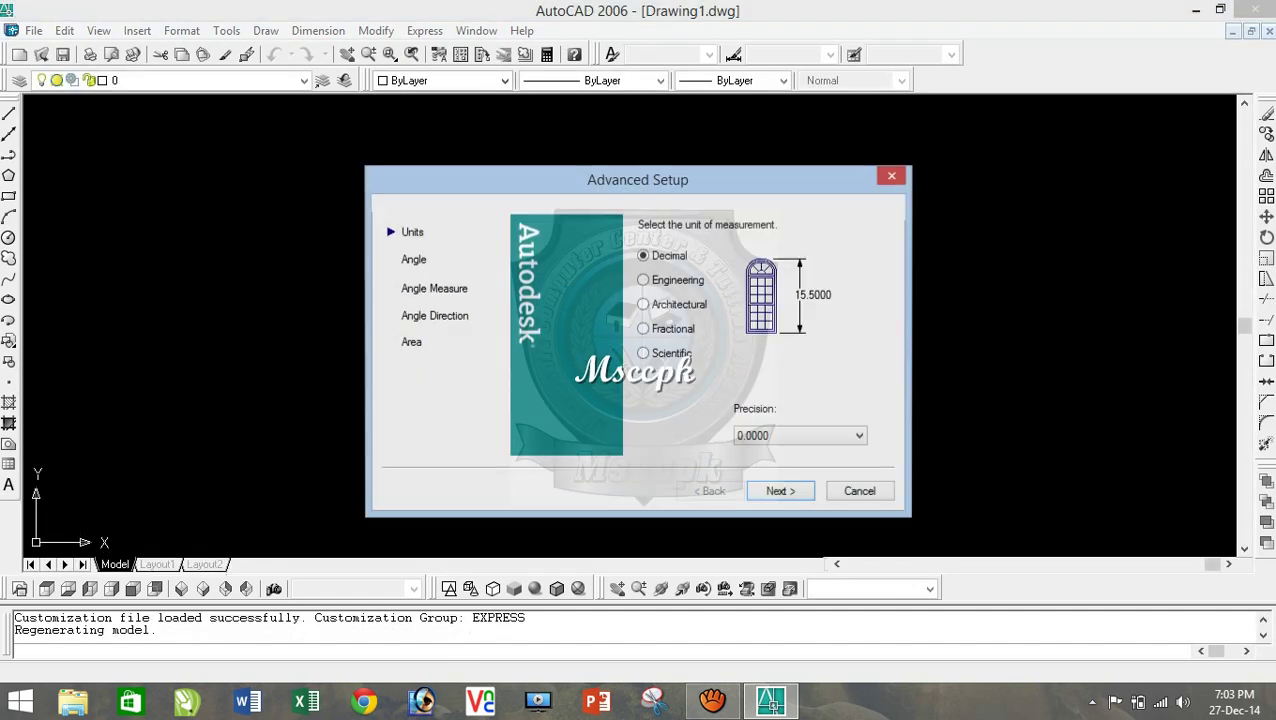
{"action": "left_click", "coordinate": [643, 280]}
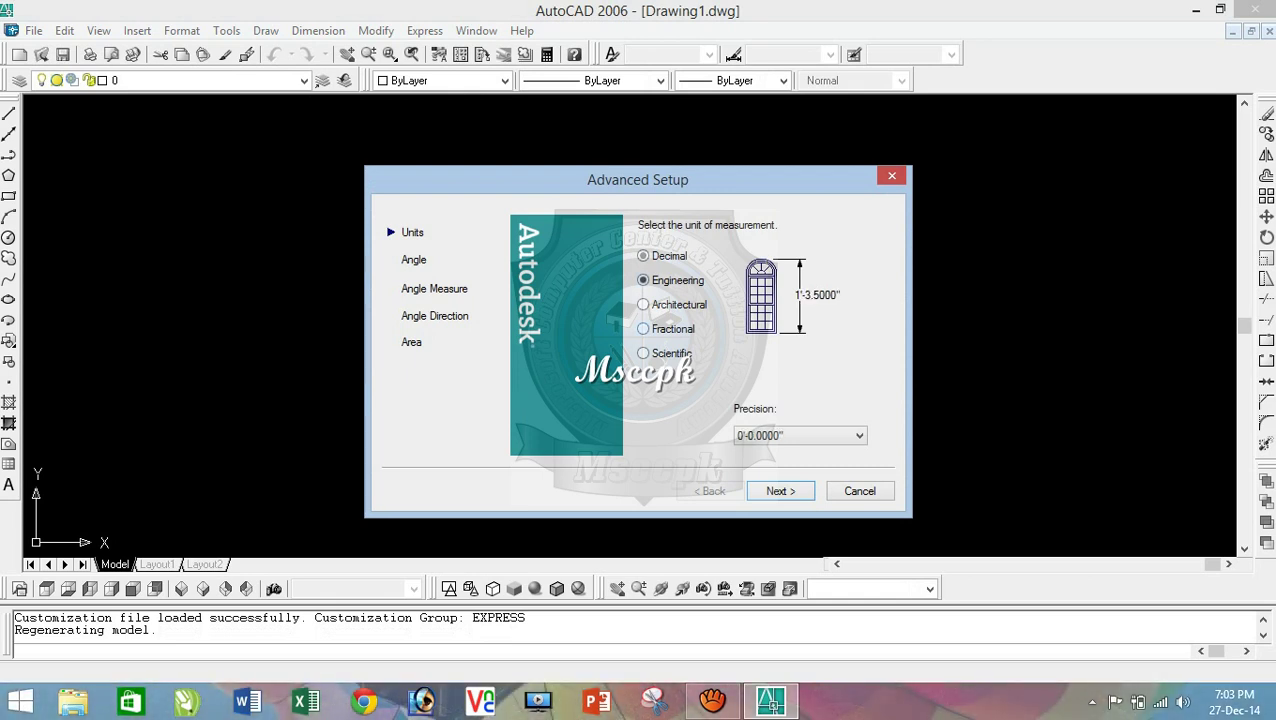
{"action": "left_click", "coordinate": [800, 435]}
{"action": "left_click", "coordinate": [750, 452]}
{"action": "left_click", "coordinate": [780, 491]}
{"action": "left_click", "coordinate": [638, 291]}
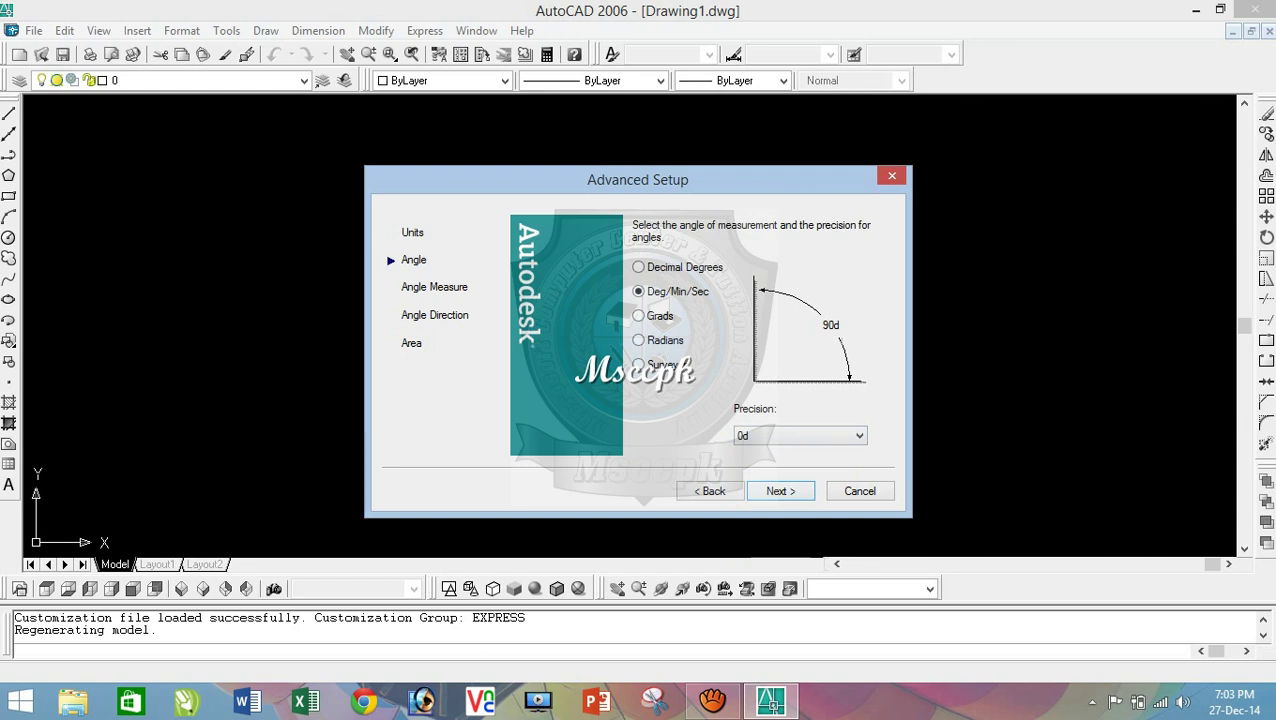
{"action": "left_click", "coordinate": [780, 491]}
{"action": "left_click", "coordinate": [780, 491]}
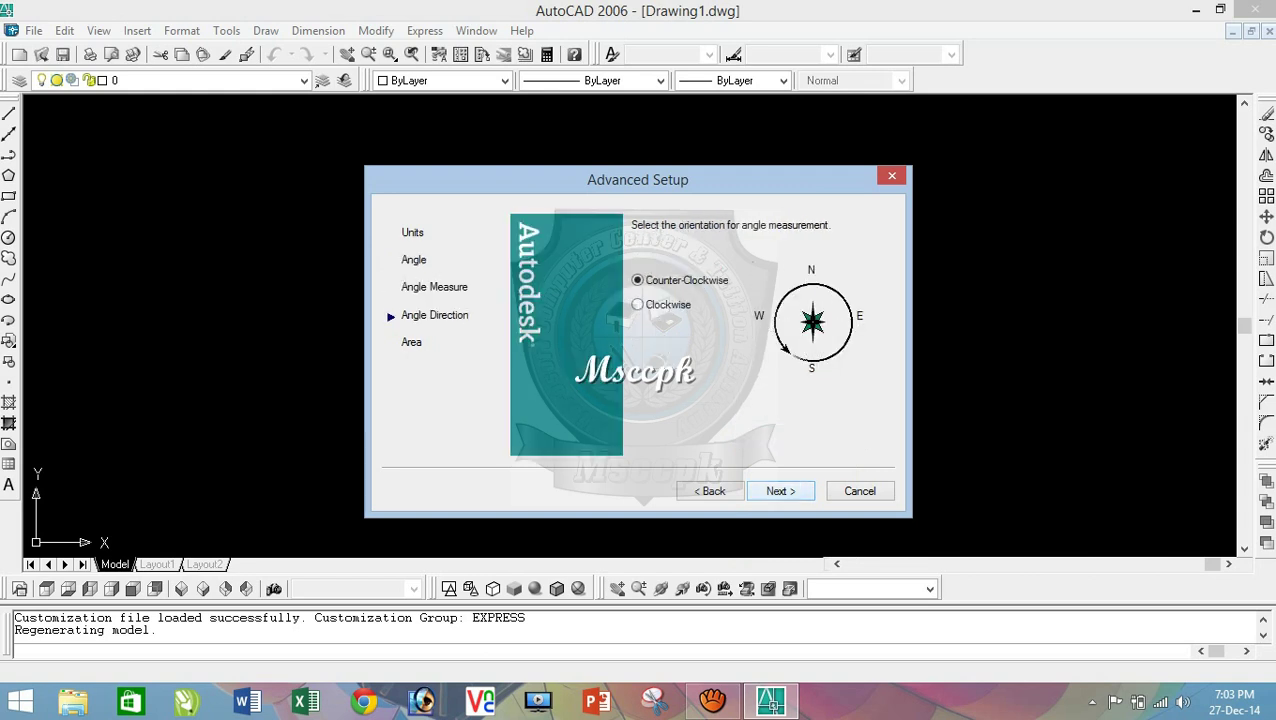
{"action": "left_click", "coordinate": [780, 491]}
{"action": "type", "text": "100"}
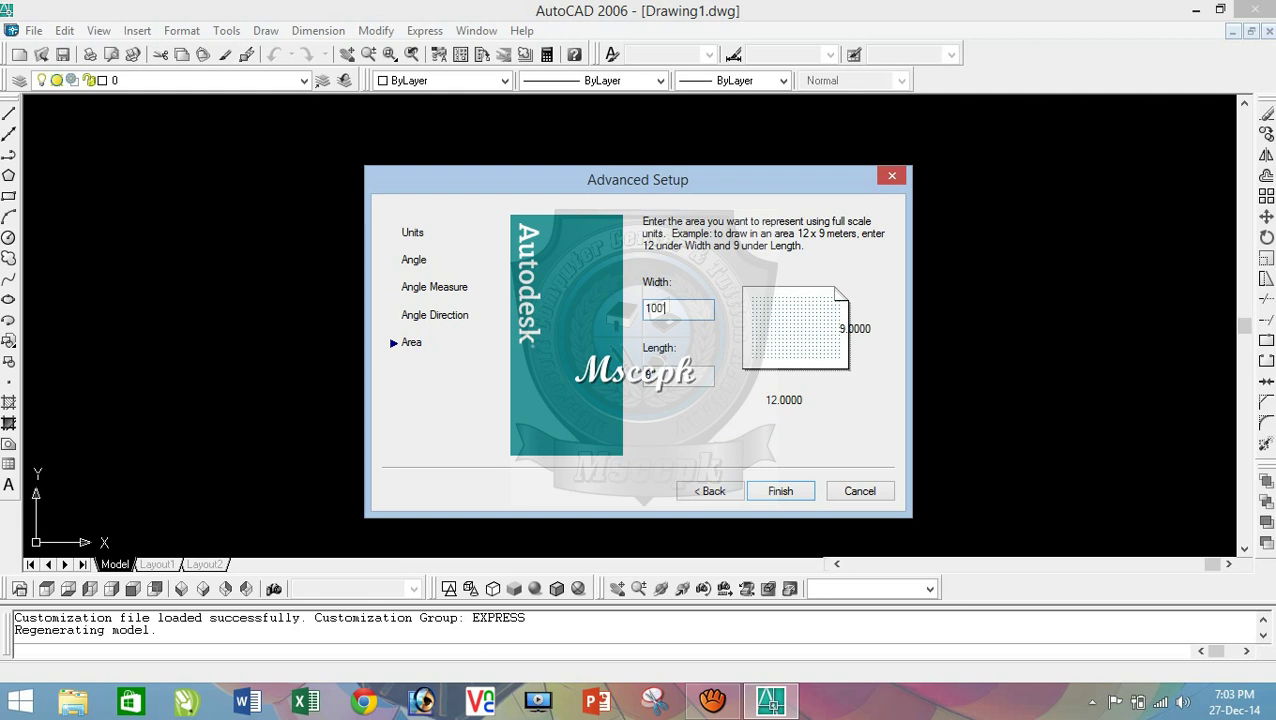
{"action": "key", "text": "Tab"}
{"action": "left_click", "coordinate": [780, 491]}
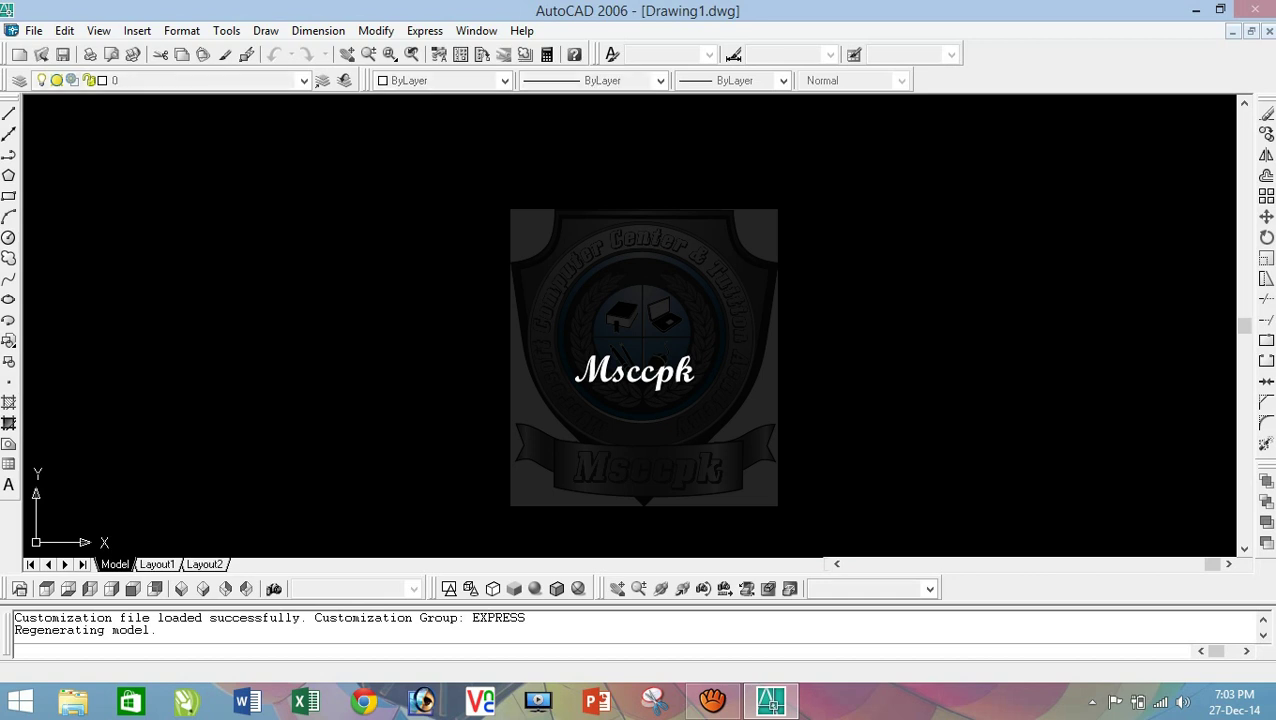
Step: Override the Standard dimension style with 9" arrow size and 9" text height
{"action": "left_click", "coordinate": [363, 290]}
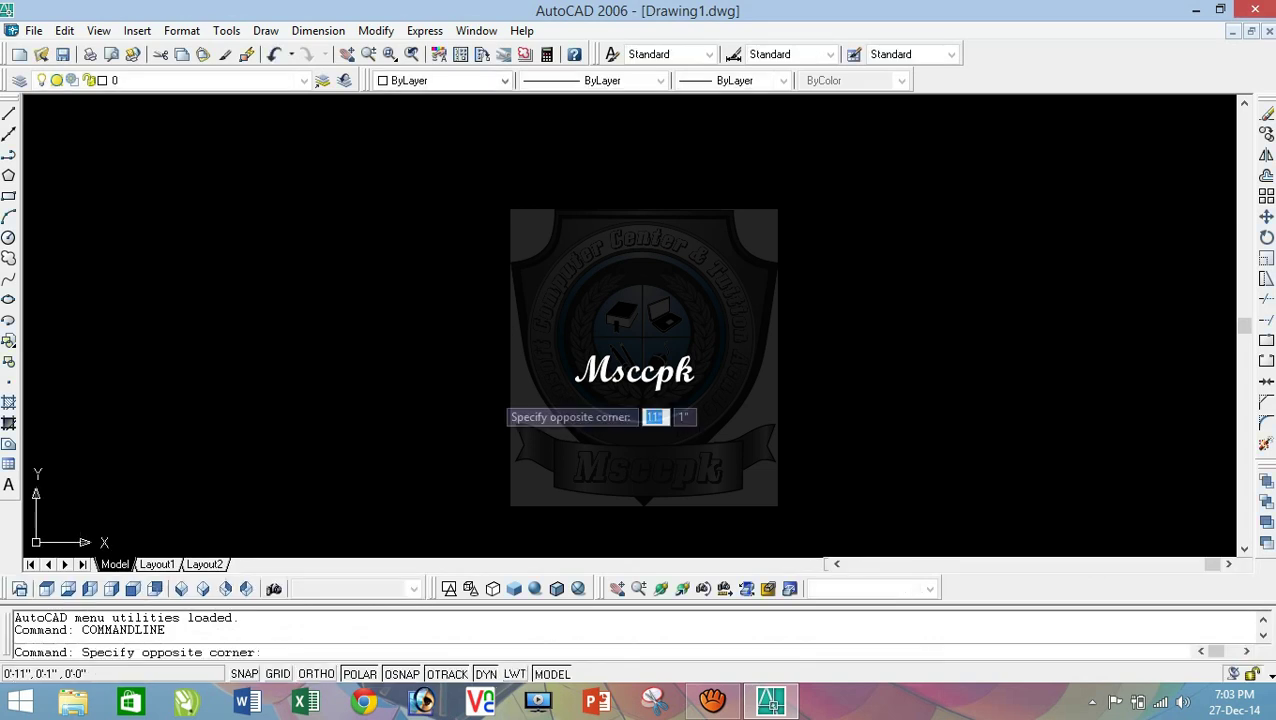
{"action": "left_click", "coordinate": [511, 403]}
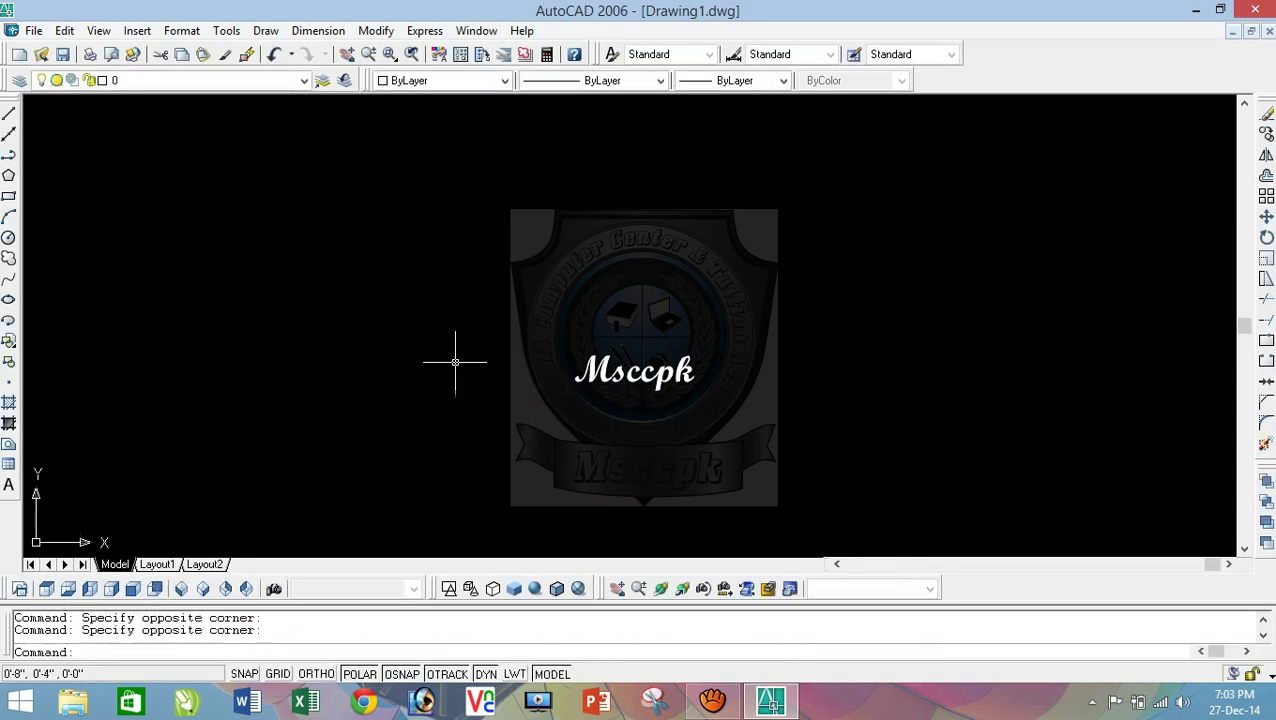
{"action": "type", "text": "d"}
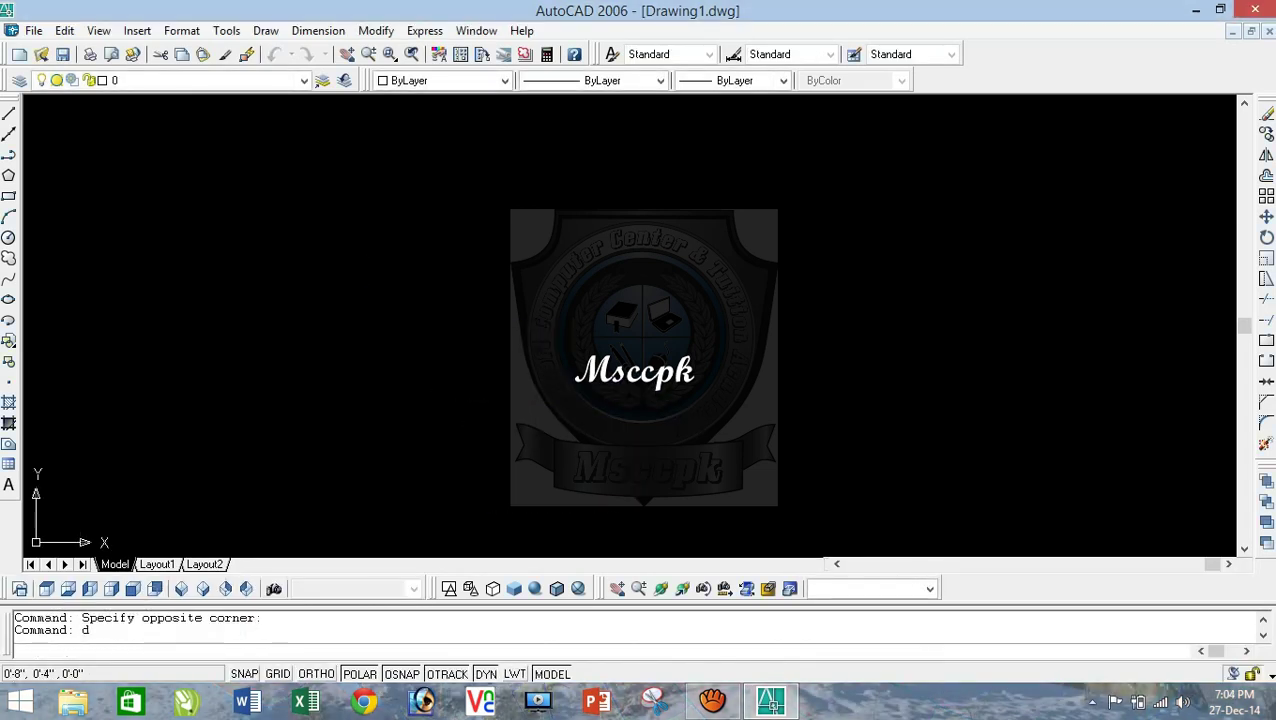
{"action": "key", "text": "Return"}
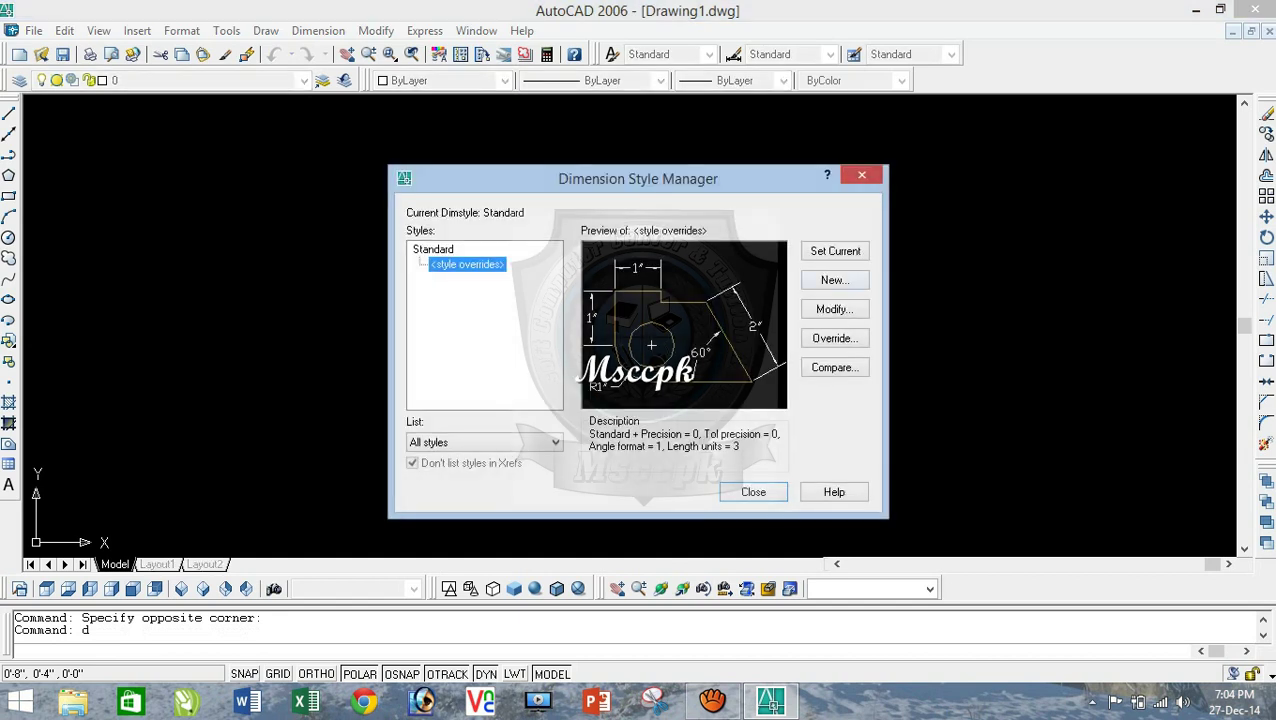
{"action": "key", "text": "alt+m"}
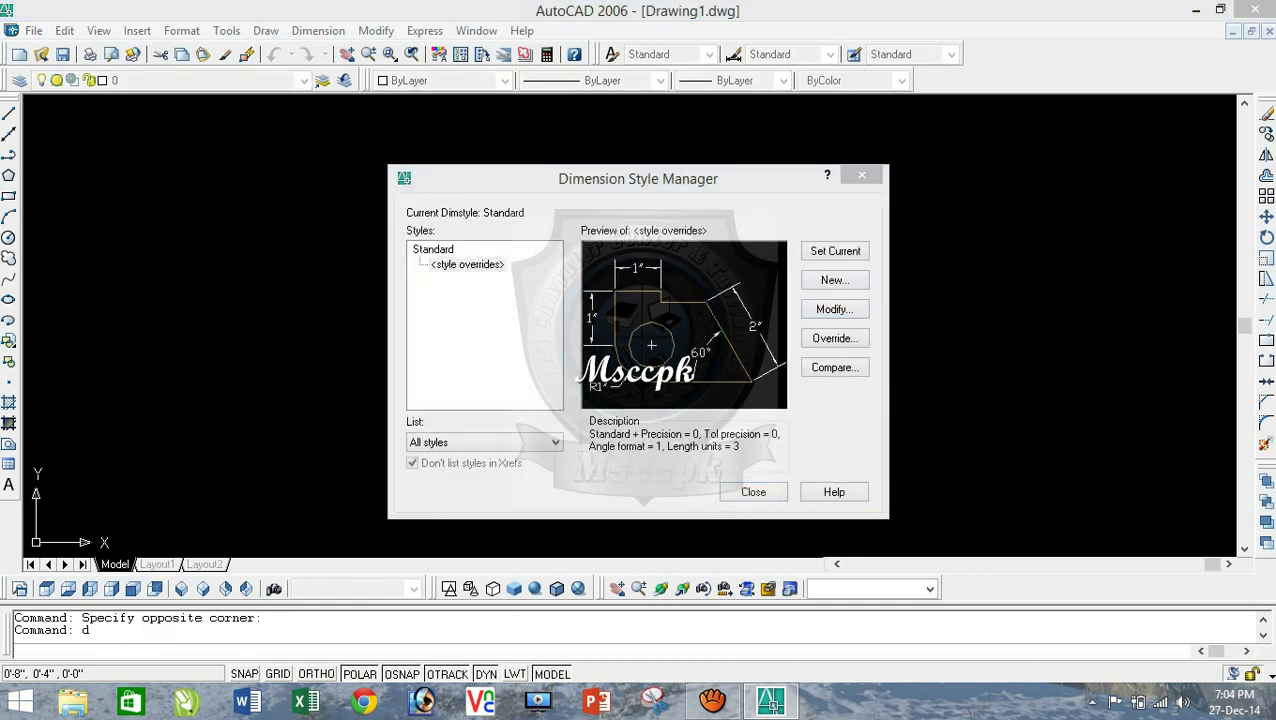
{"action": "key", "text": "Tab"}
{"action": "key", "text": "Tab"}
{"action": "key", "text": "Tab"}
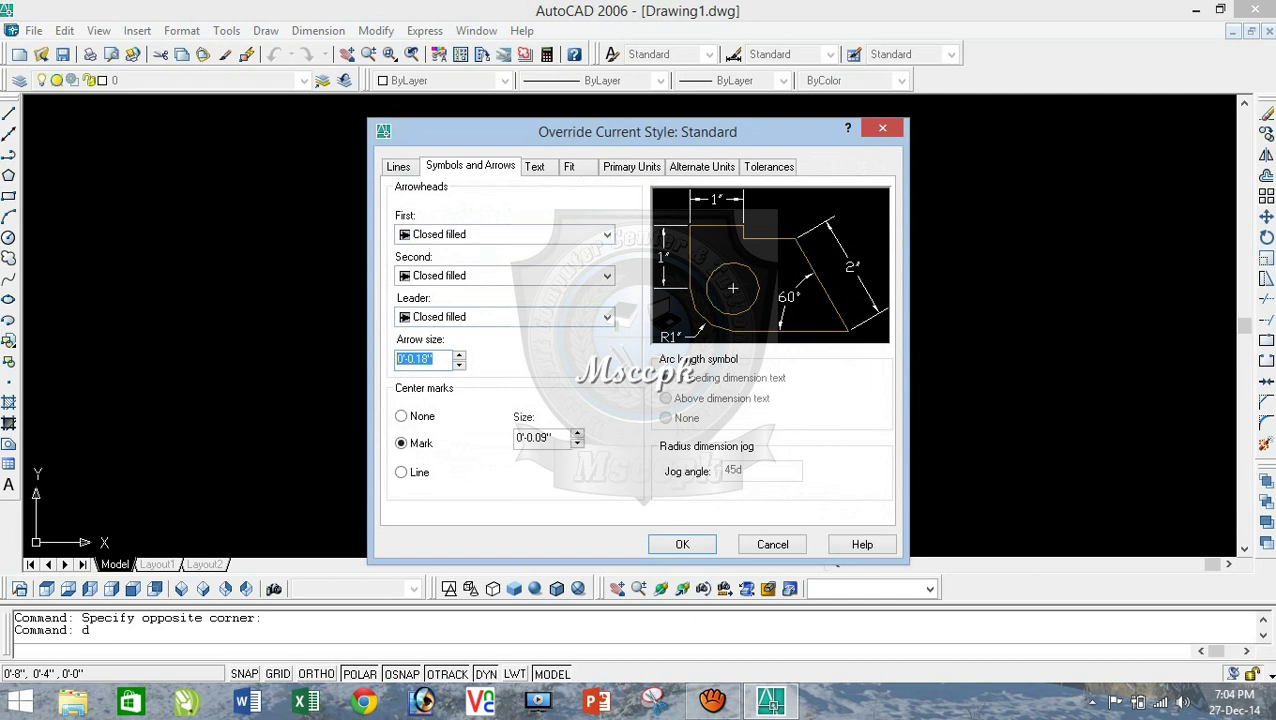
{"action": "type", "text": "8"}
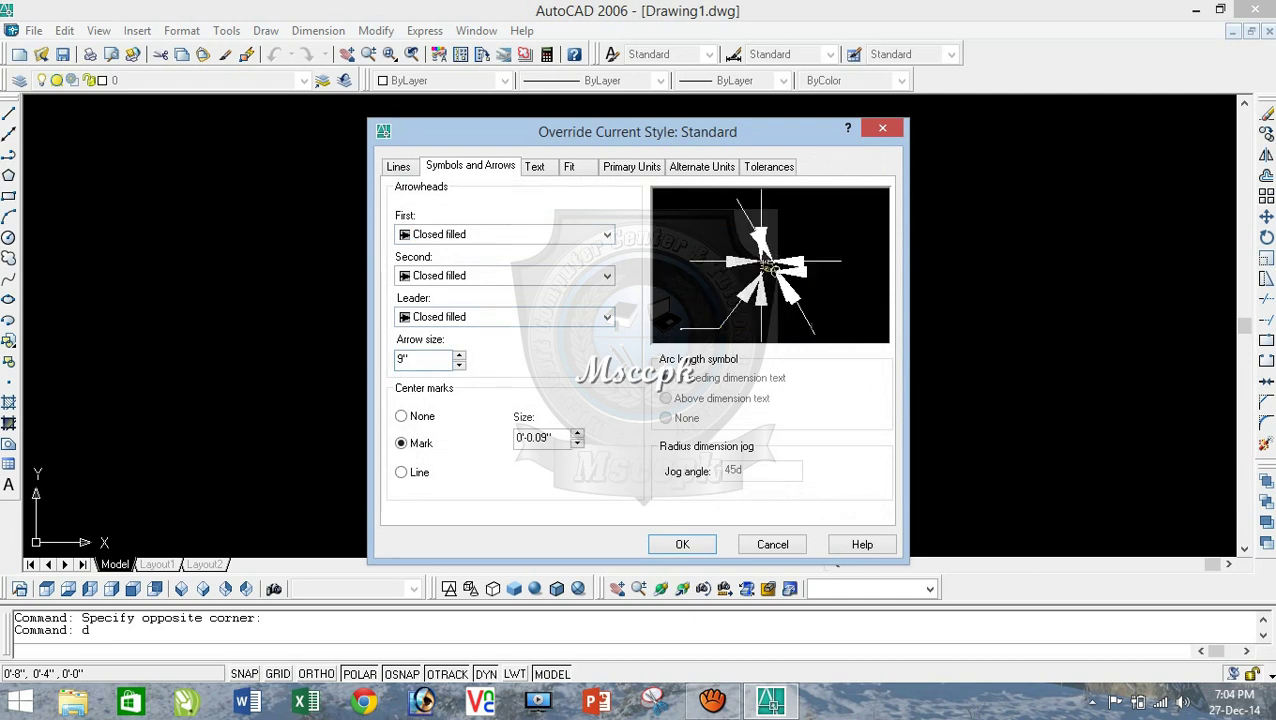
{"action": "key", "text": "ctrl+Tab"}
{"action": "key", "text": "Tab"}
{"action": "type", "text": "8"}
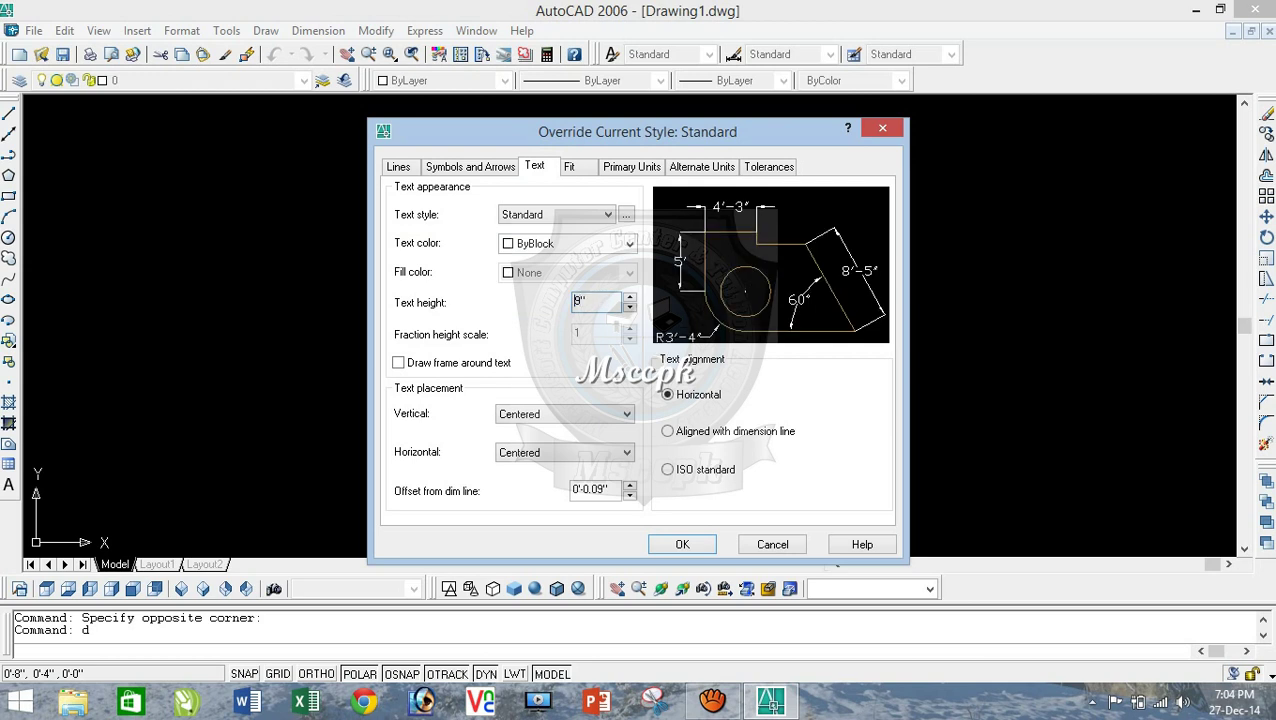
{"action": "key", "text": "Return"}
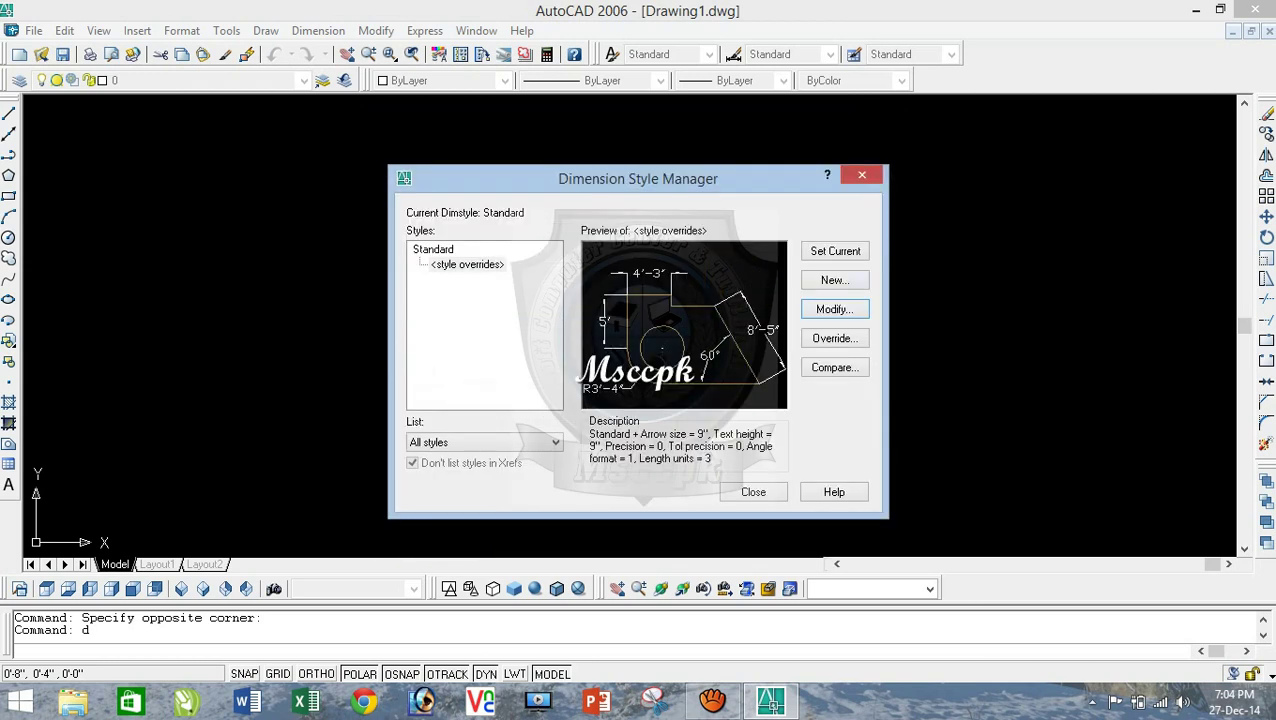
{"action": "left_click", "coordinate": [753, 491]}
Step: Zoom All to show the whole drawing area
{"action": "left_click", "coordinate": [630, 386]}
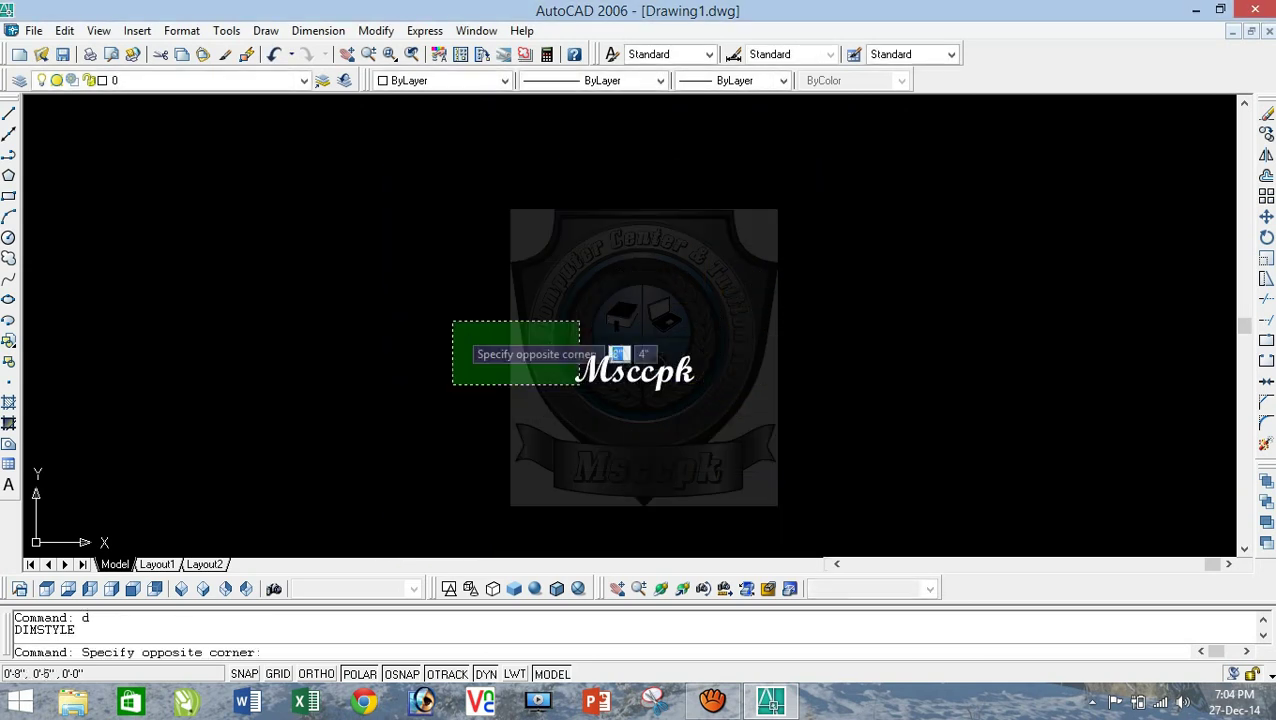
{"action": "key", "text": "Escape"}
{"action": "type", "text": "z"}
{"action": "key", "text": "Return"}
{"action": "type", "text": "a"}
{"action": "key", "text": "Return"}
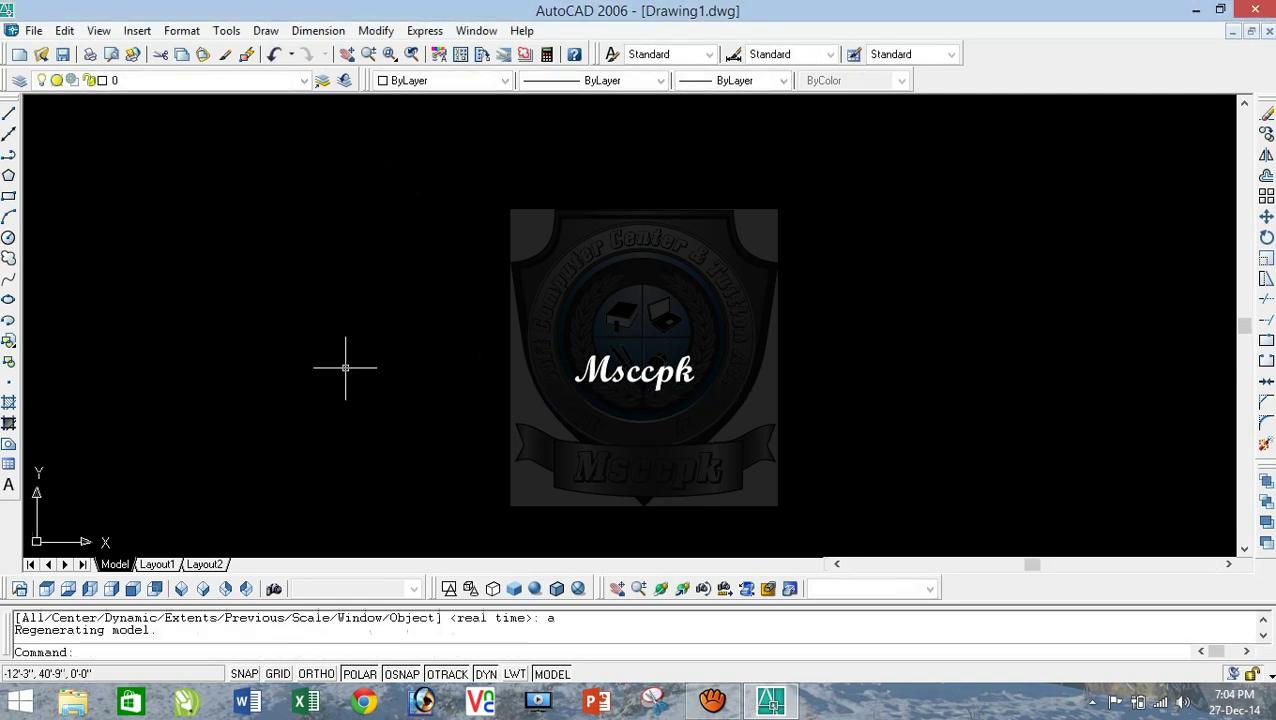
{"action": "left_click", "coordinate": [412, 448]}
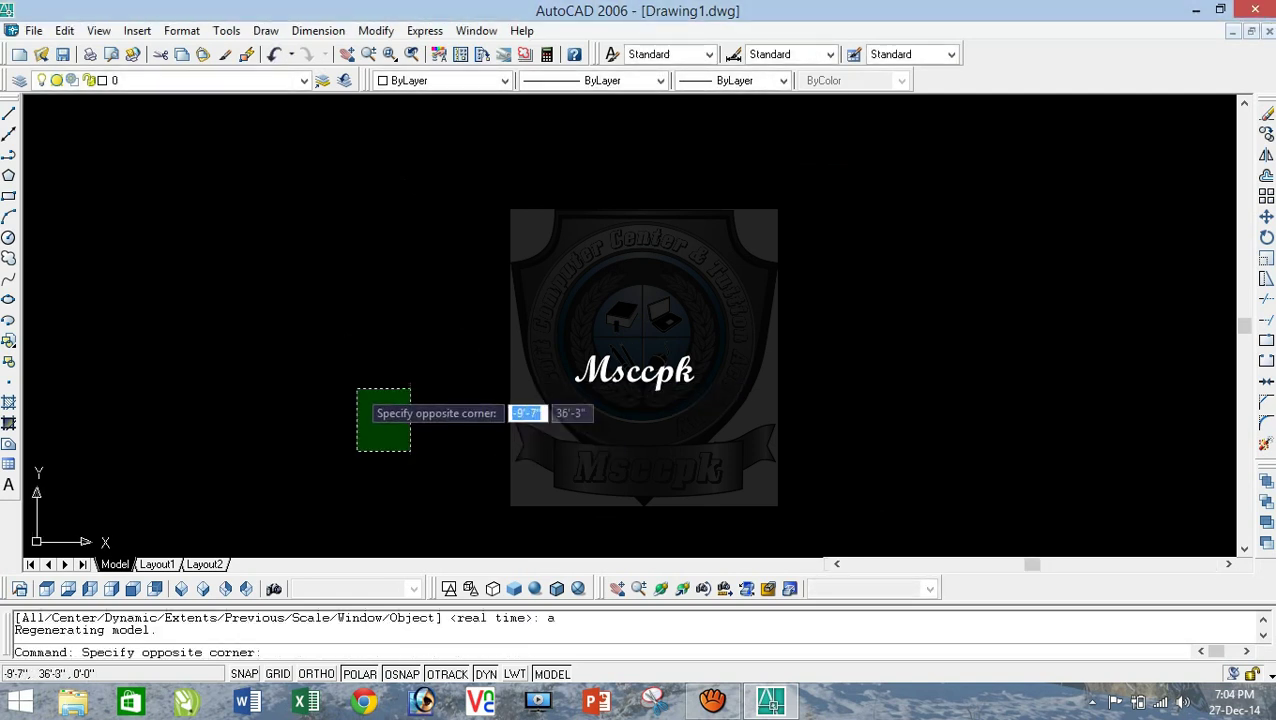
{"action": "left_click", "coordinate": [357, 396]}
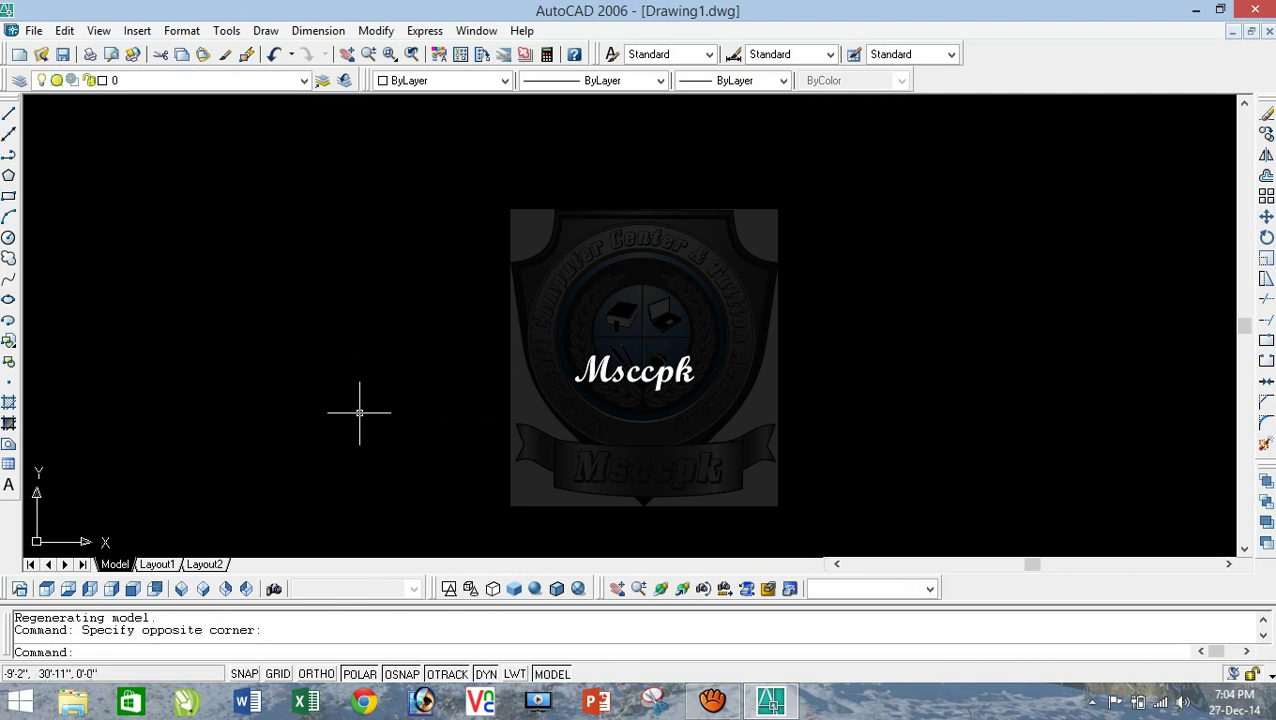
{"action": "left_click", "coordinate": [447, 434]}
{"action": "left_click", "coordinate": [614, 410]}
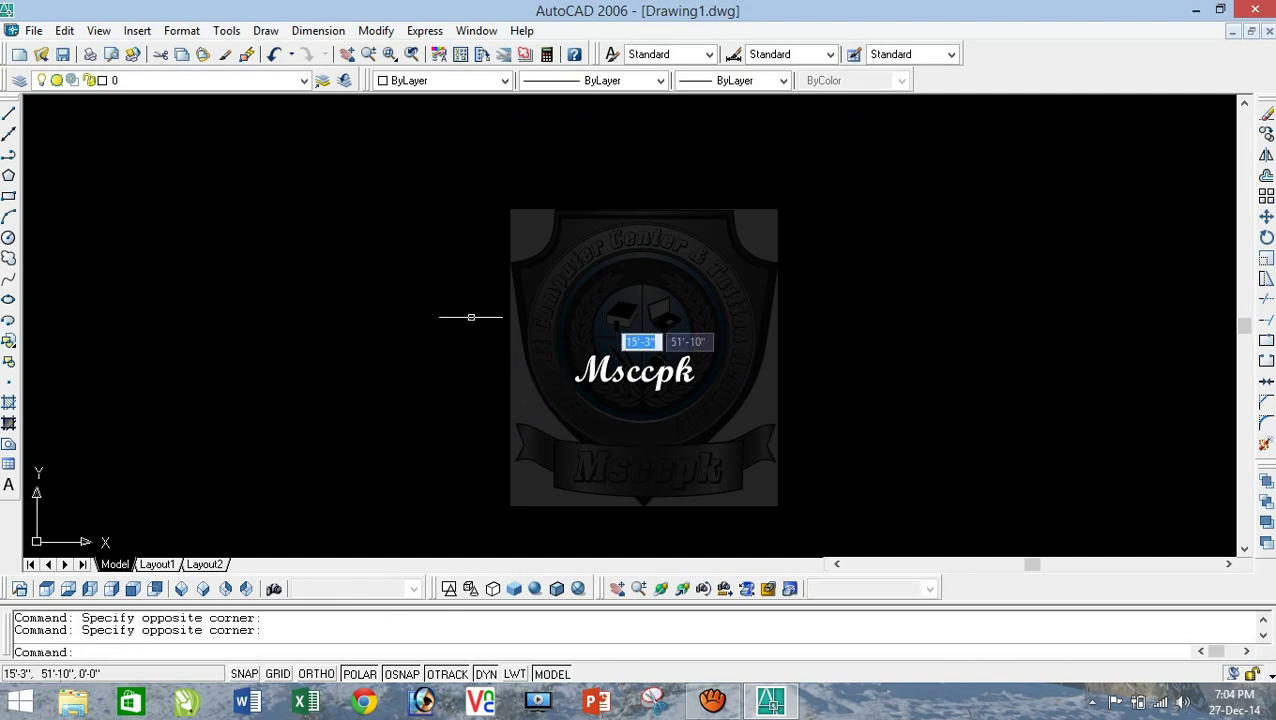
Step: Draw a 10' radius circle left of the drawing centre
{"action": "type", "text": "c"}
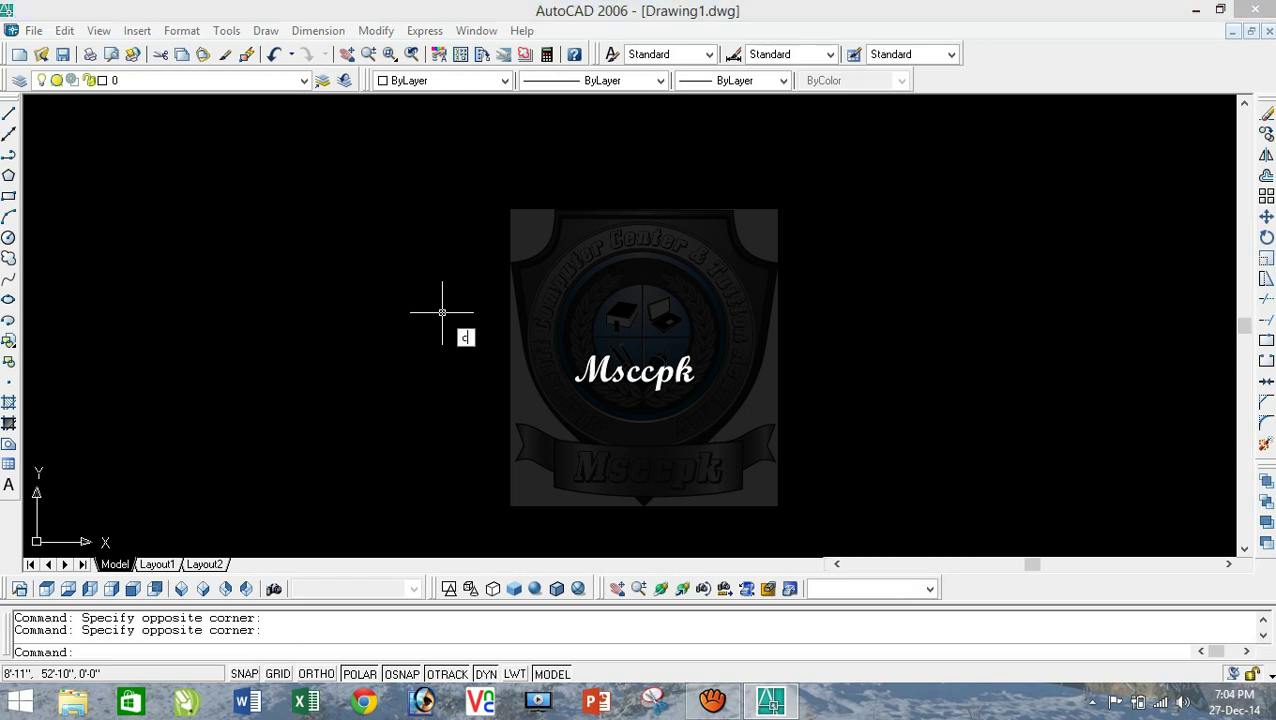
{"action": "key", "text": "Return"}
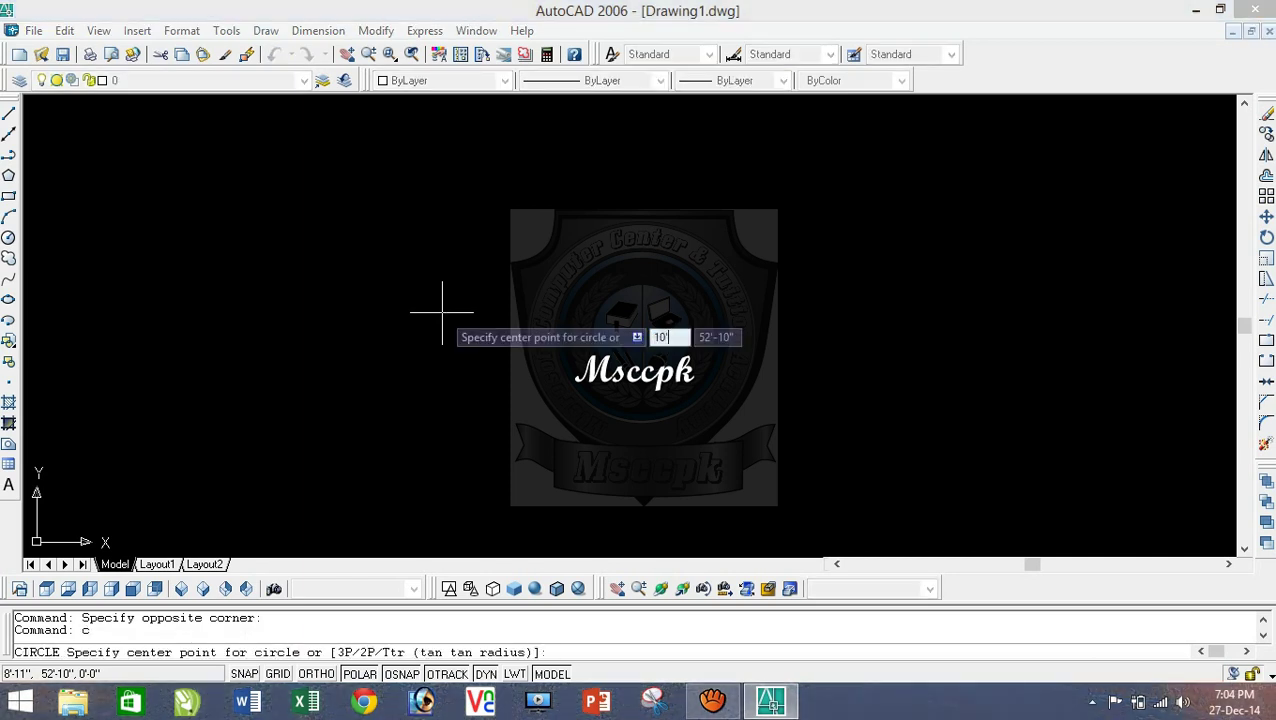
{"action": "type", "text": "10'"}
{"action": "key", "text": "Return"}
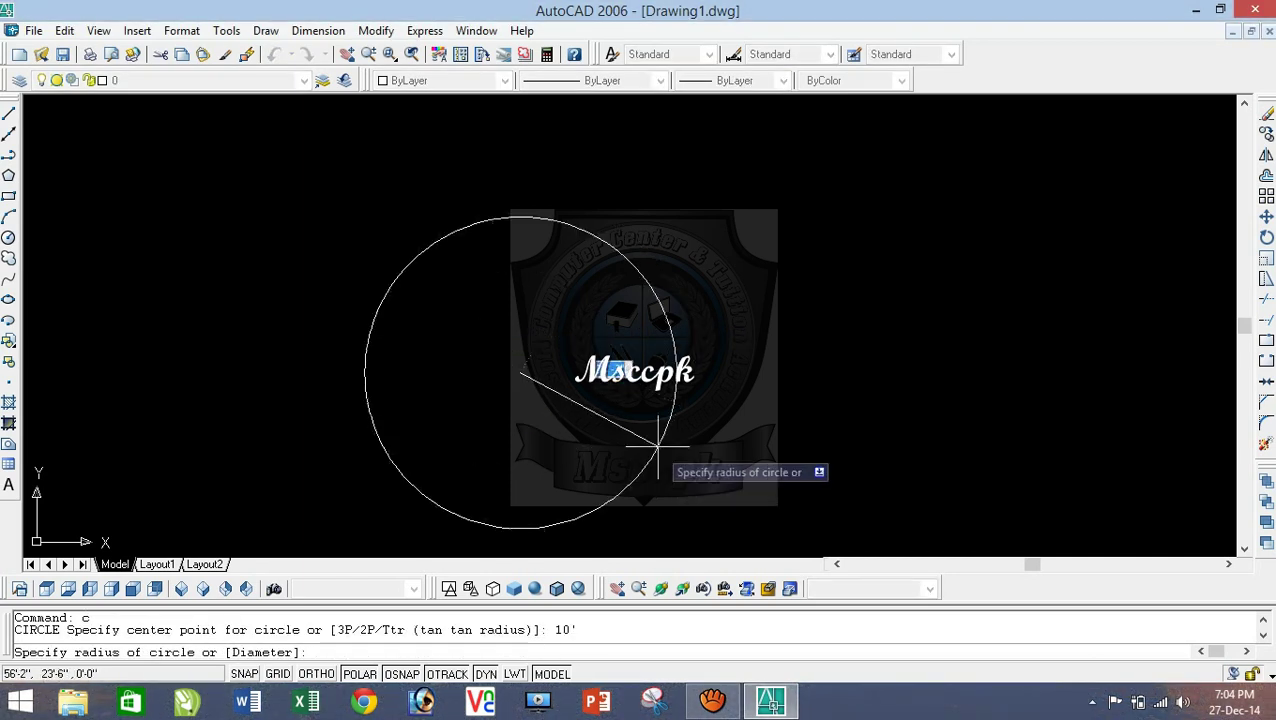
{"action": "key", "text": "Escape"}
{"action": "type", "text": "c"}
{"action": "key", "text": "Return"}
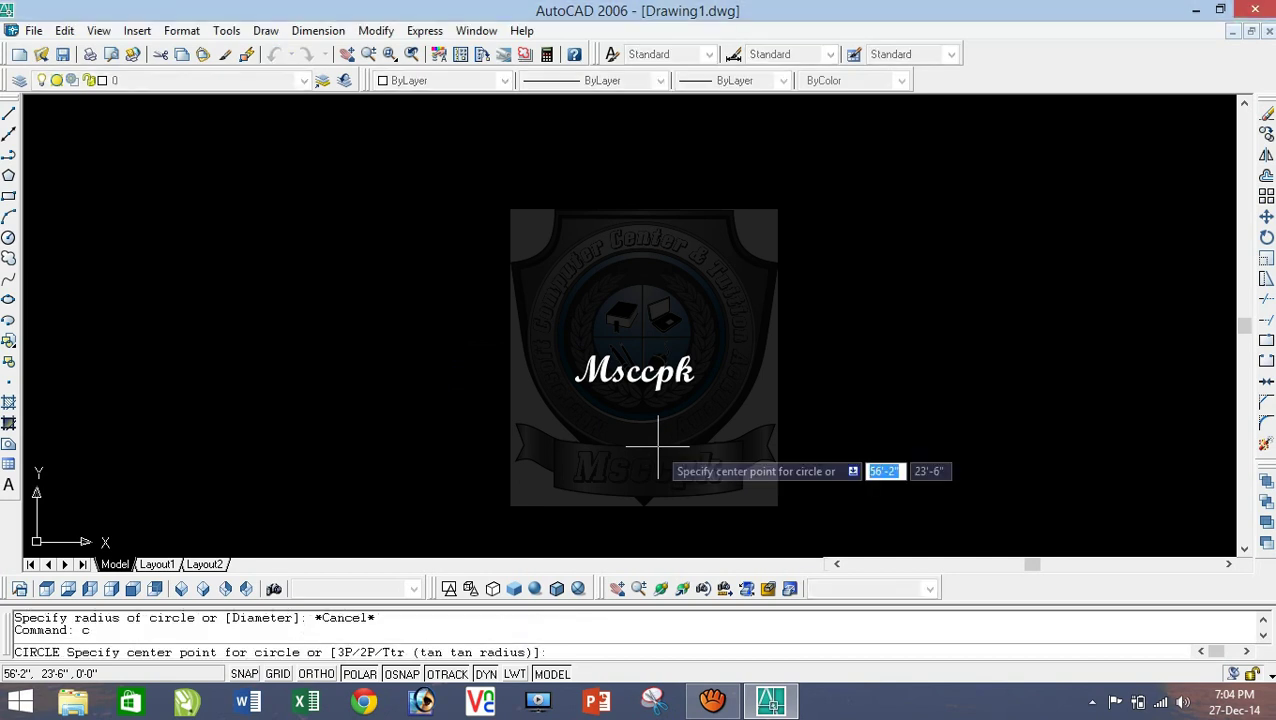
{"action": "left_click", "coordinate": [490, 304]}
{"action": "type", "text": "10'"}
{"action": "key", "text": "Return"}
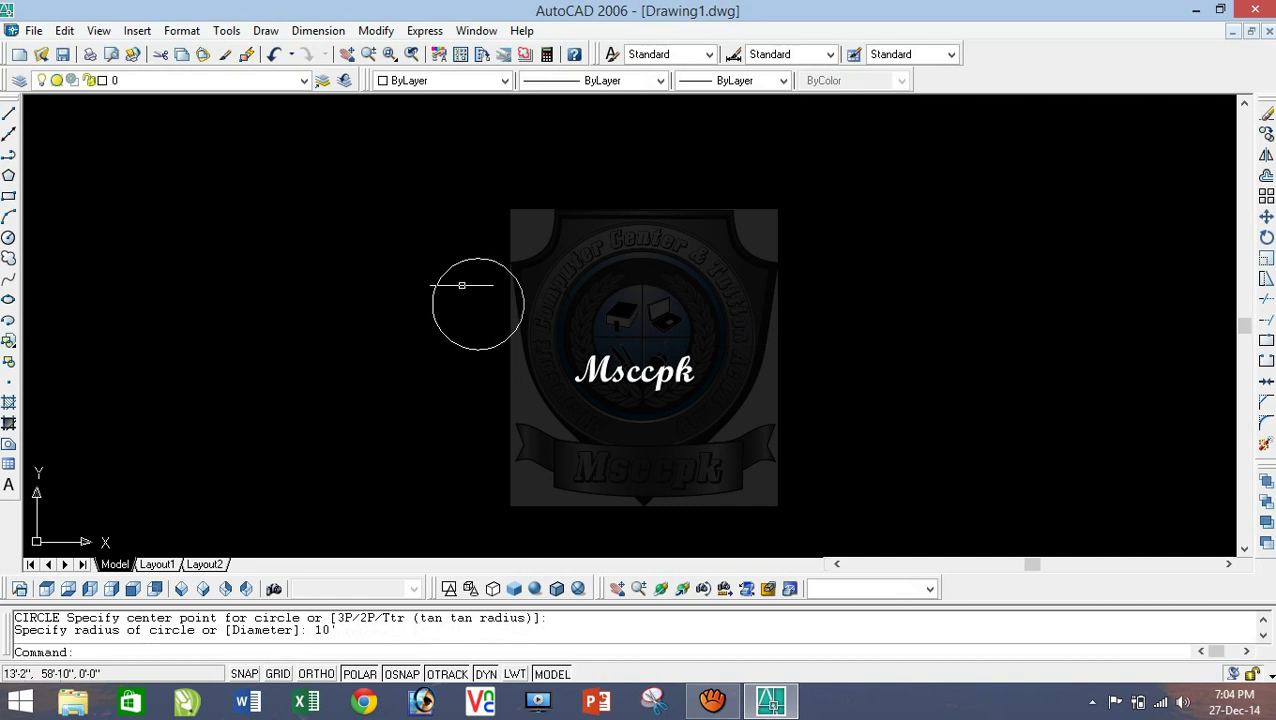
Step: Draw a small 10" radius circle to the right of the big circle
{"action": "left_click", "coordinate": [749, 276]}
{"action": "left_click", "coordinate": [695, 245]}
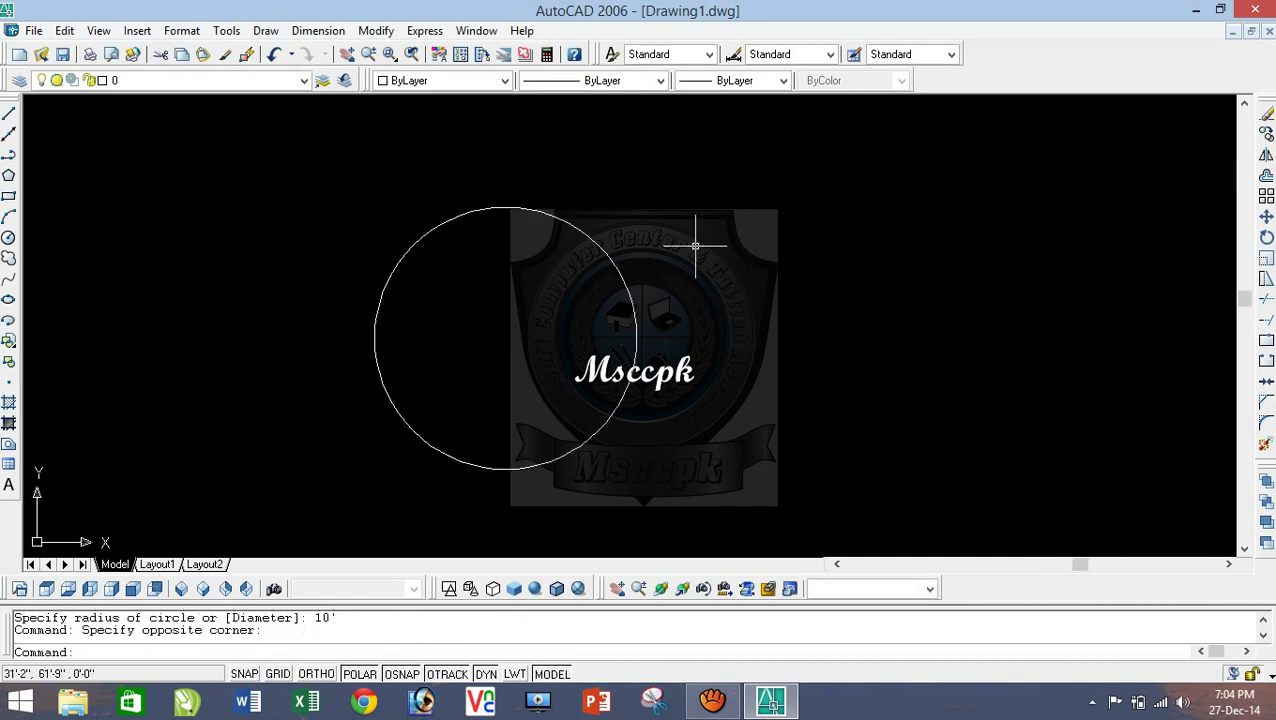
{"action": "type", "text": "c"}
{"action": "key", "text": "Return"}
{"action": "type", "text": "10"}
{"action": "key", "text": "Return"}
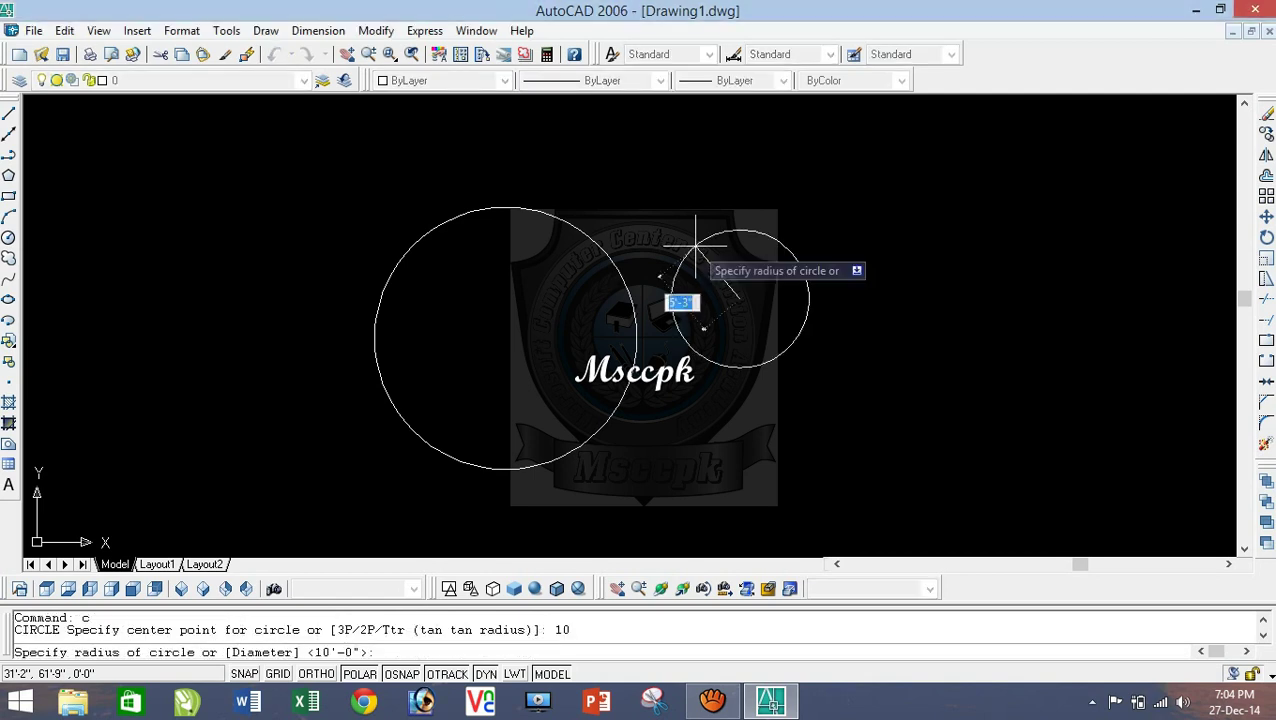
{"action": "key", "text": "Escape"}
{"action": "key", "text": "Escape"}
{"action": "type", "text": "c"}
{"action": "key", "text": "Return"}
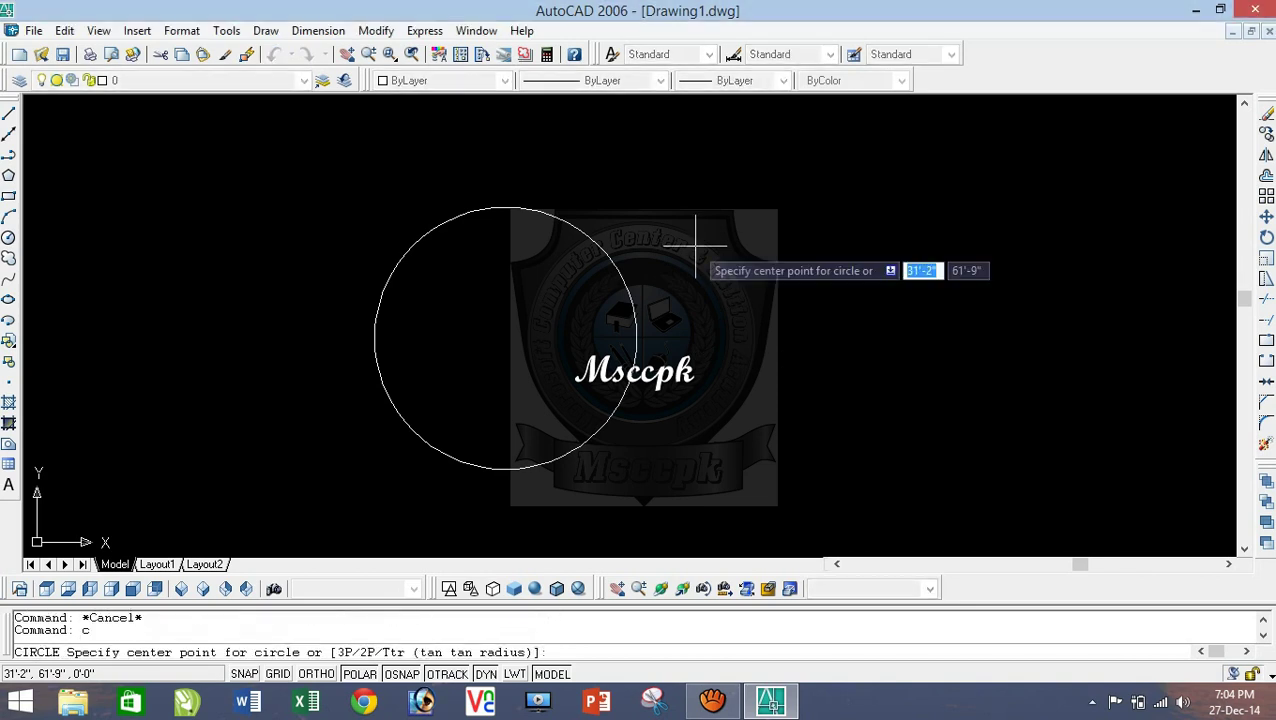
{"action": "left_click", "coordinate": [711, 251]}
{"action": "type", "text": "10"}
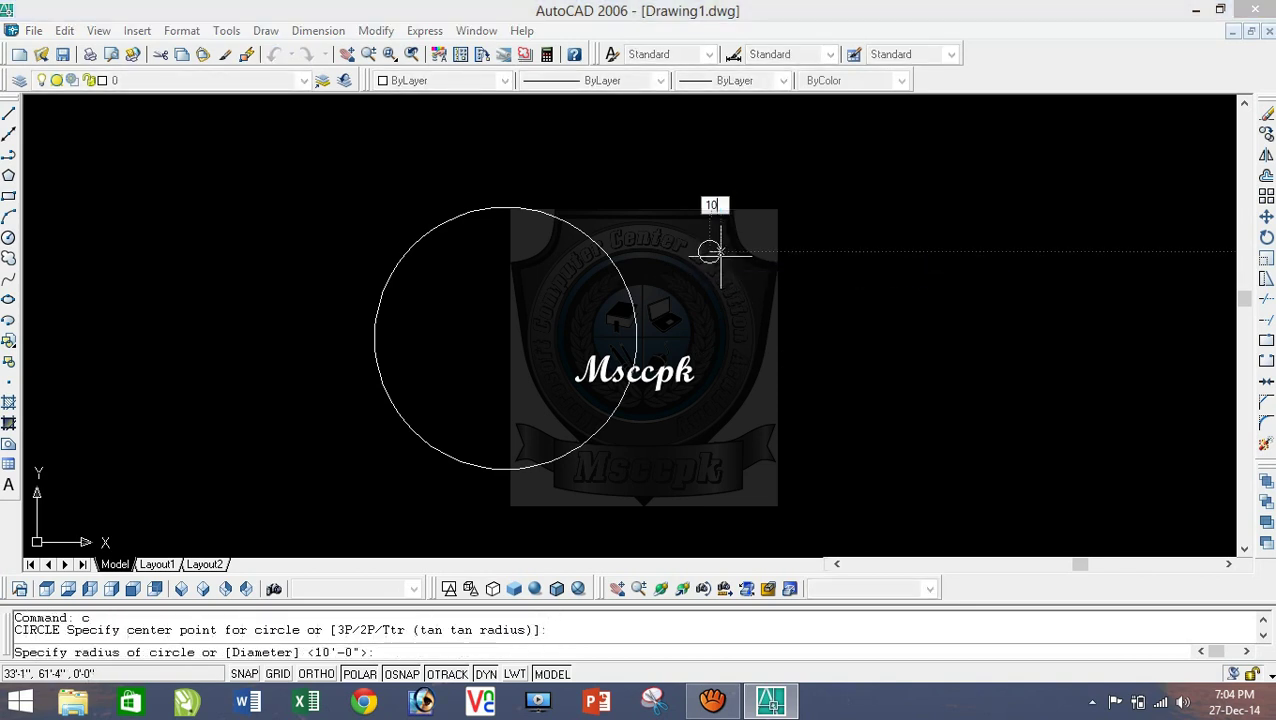
{"action": "key", "text": "Return"}
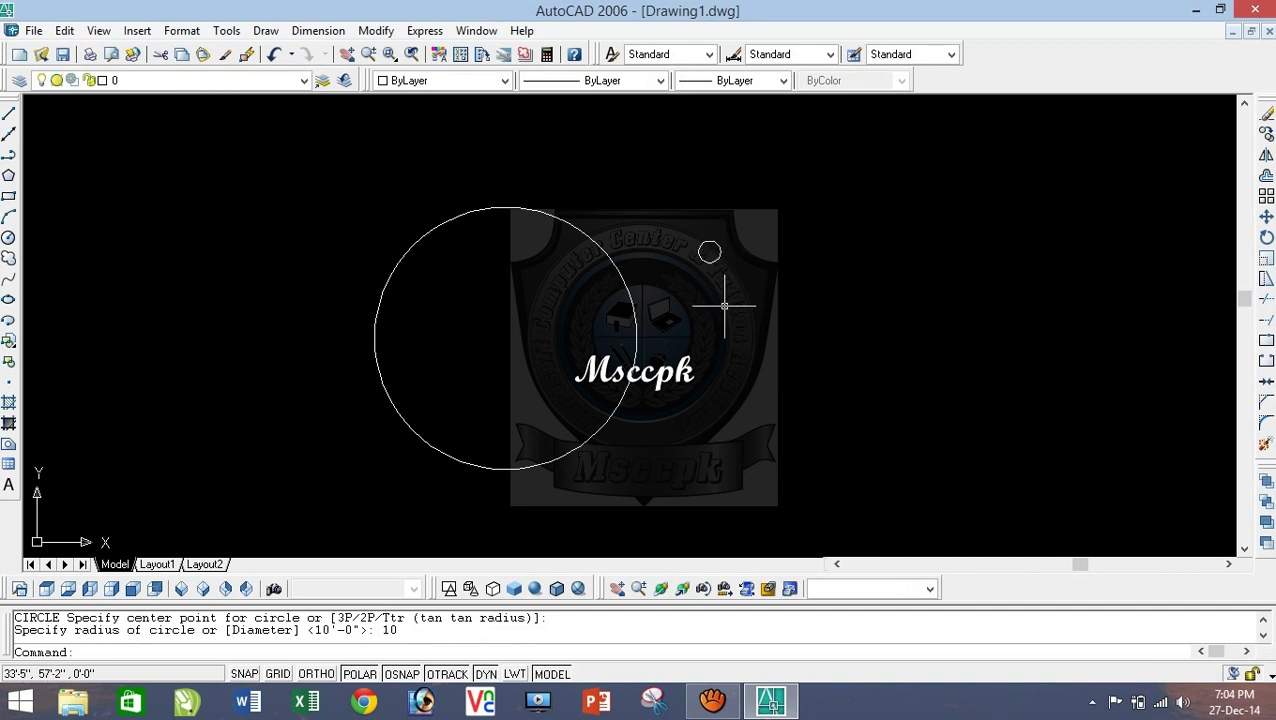
{"action": "key", "text": "Escape"}
{"action": "key", "text": "Escape"}
{"action": "type", "text": "l"}
{"action": "key", "text": "Return"}
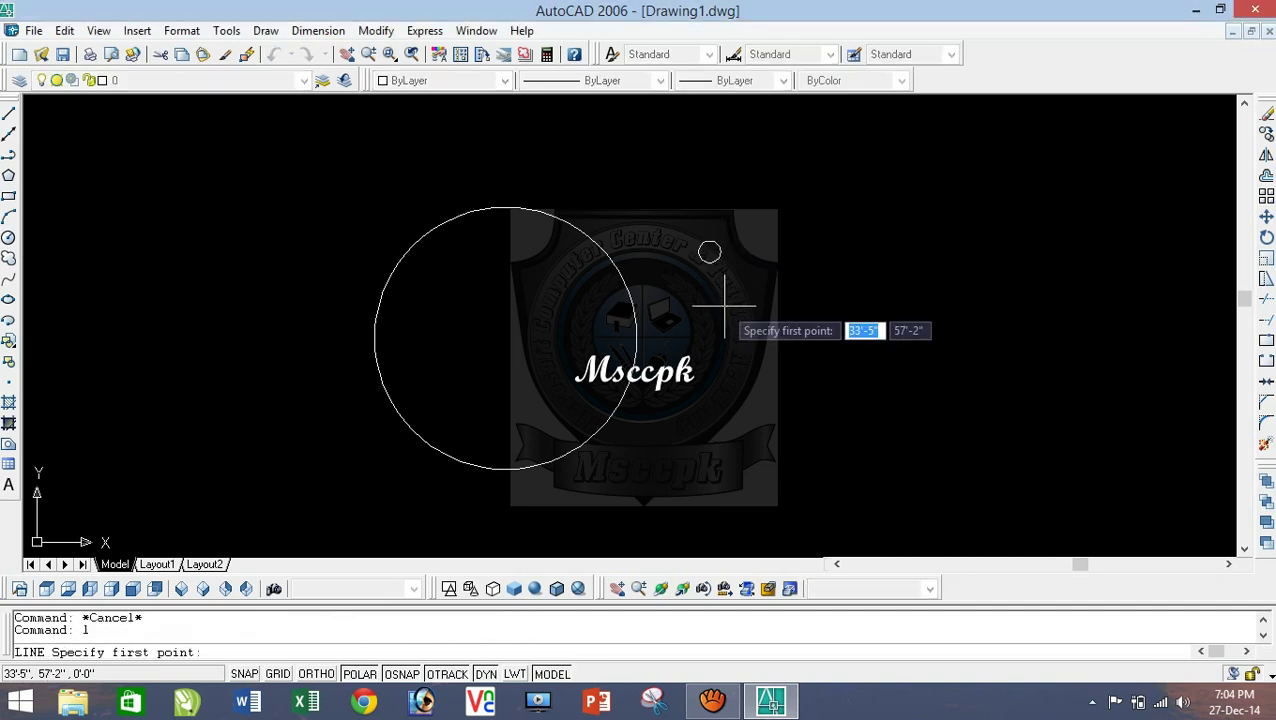
Step: Draw a radius line from the big circle's centre to its edge
{"action": "left_click", "coordinate": [505, 338]}
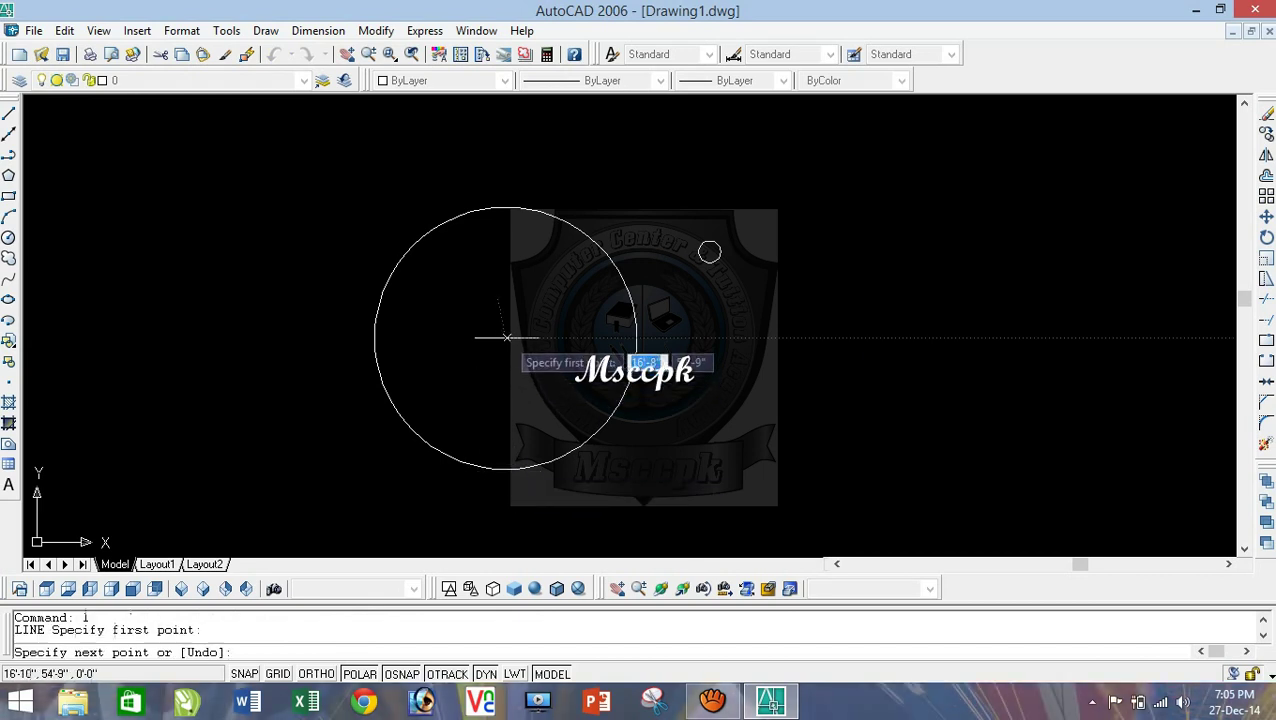
{"action": "left_click", "coordinate": [636, 338]}
{"action": "right_click", "coordinate": [703, 320]}
{"action": "left_click", "coordinate": [725, 327]}
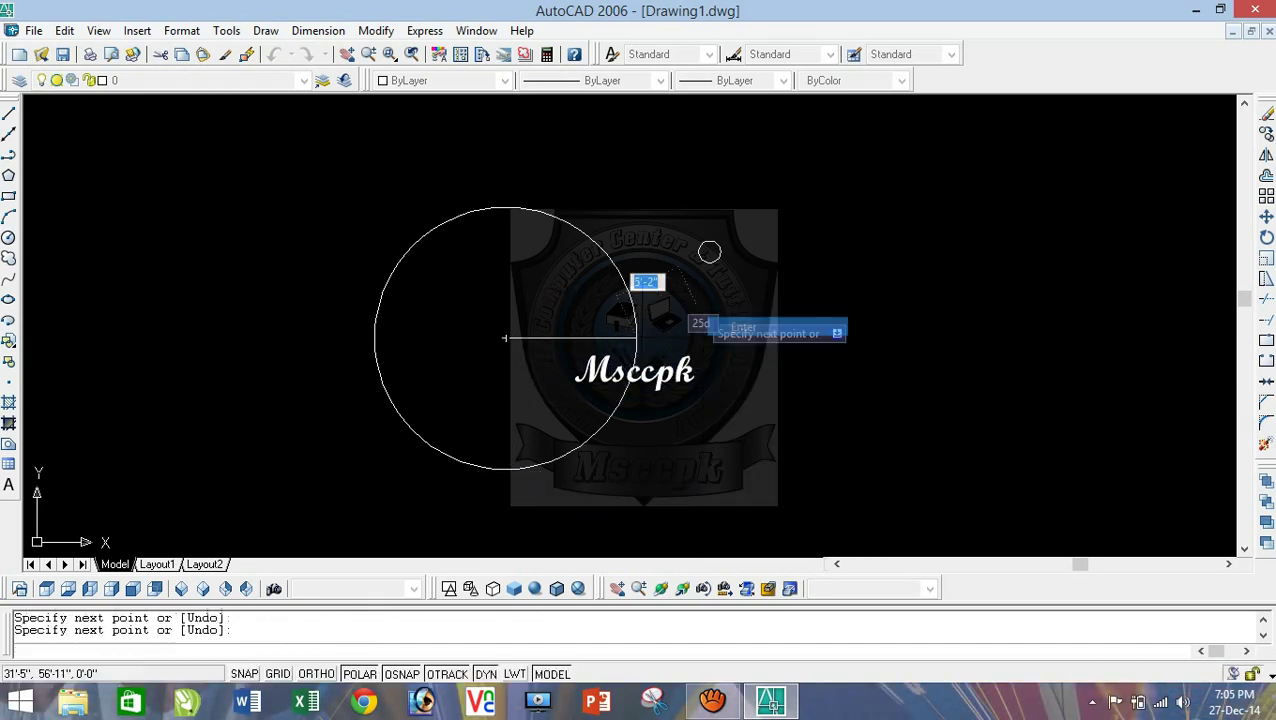
Step: Move the small circle onto the radius line's outer end
{"action": "left_click", "coordinate": [718, 258]}
{"action": "type", "text": "m"}
{"action": "key", "text": "Return"}
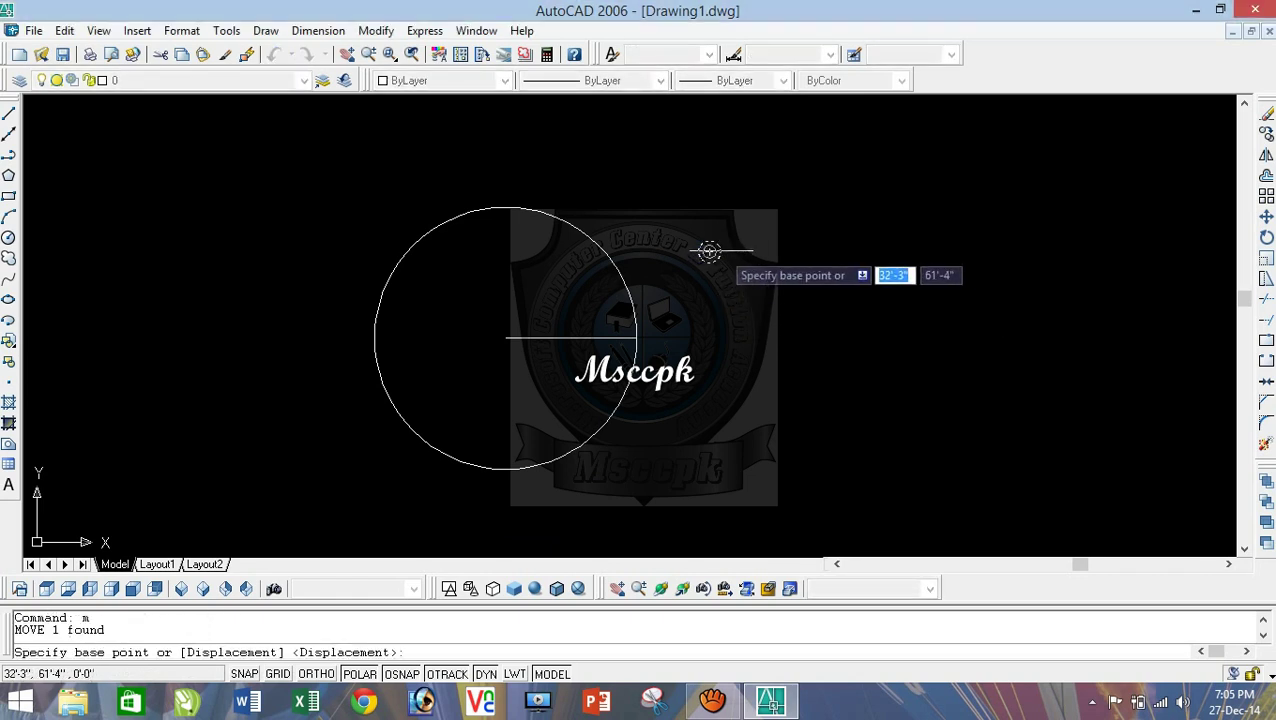
{"action": "left_click", "coordinate": [709, 251]}
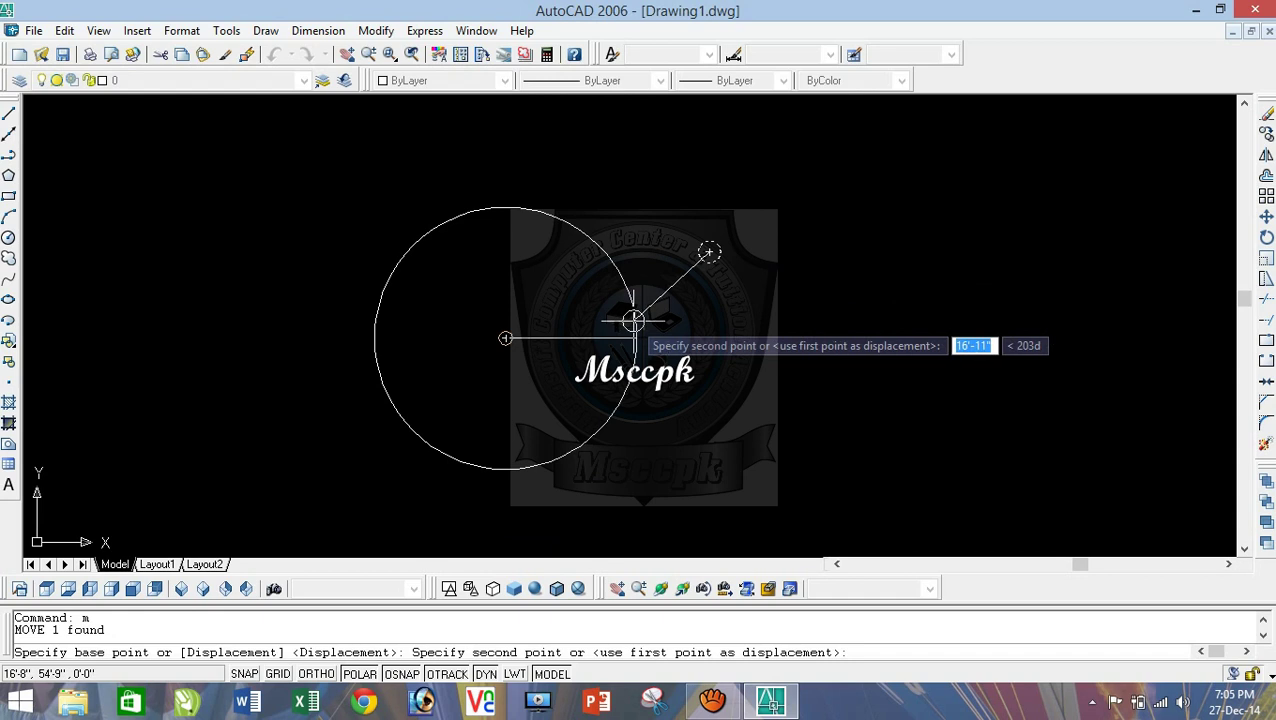
{"action": "left_click", "coordinate": [637, 370]}
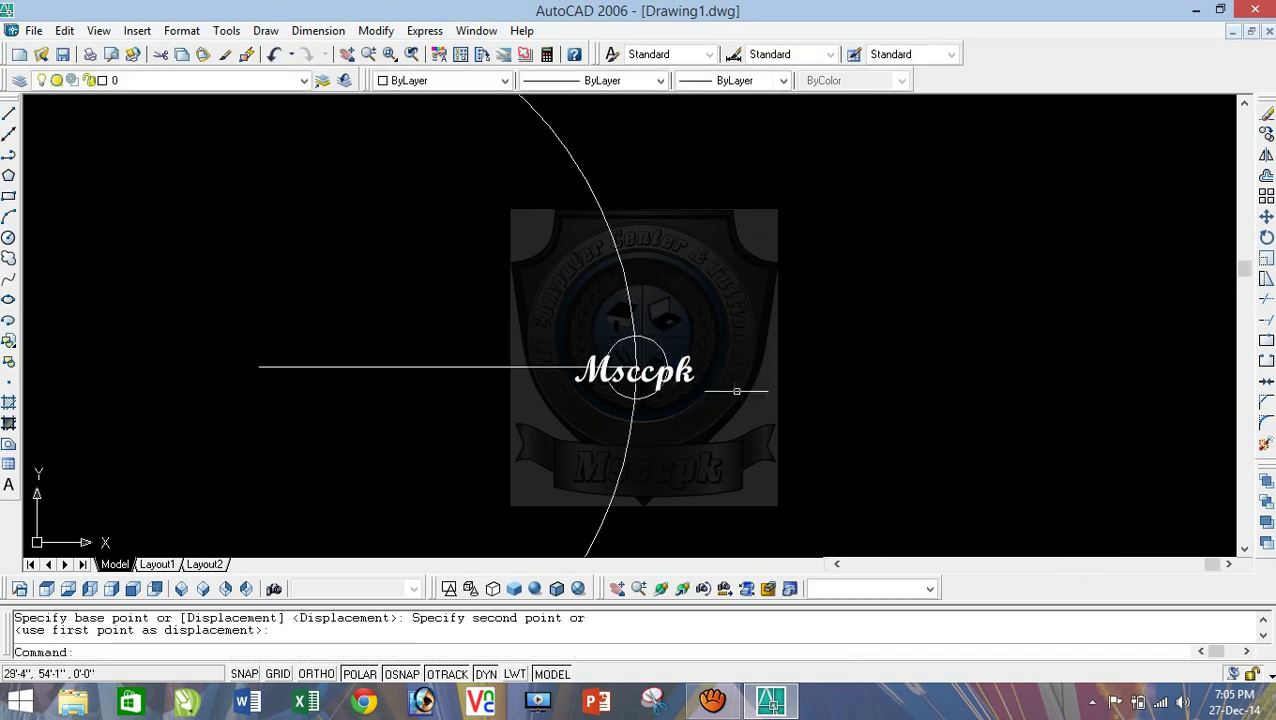
{"action": "left_click", "coordinate": [788, 380]}
{"action": "left_click", "coordinate": [760, 342]}
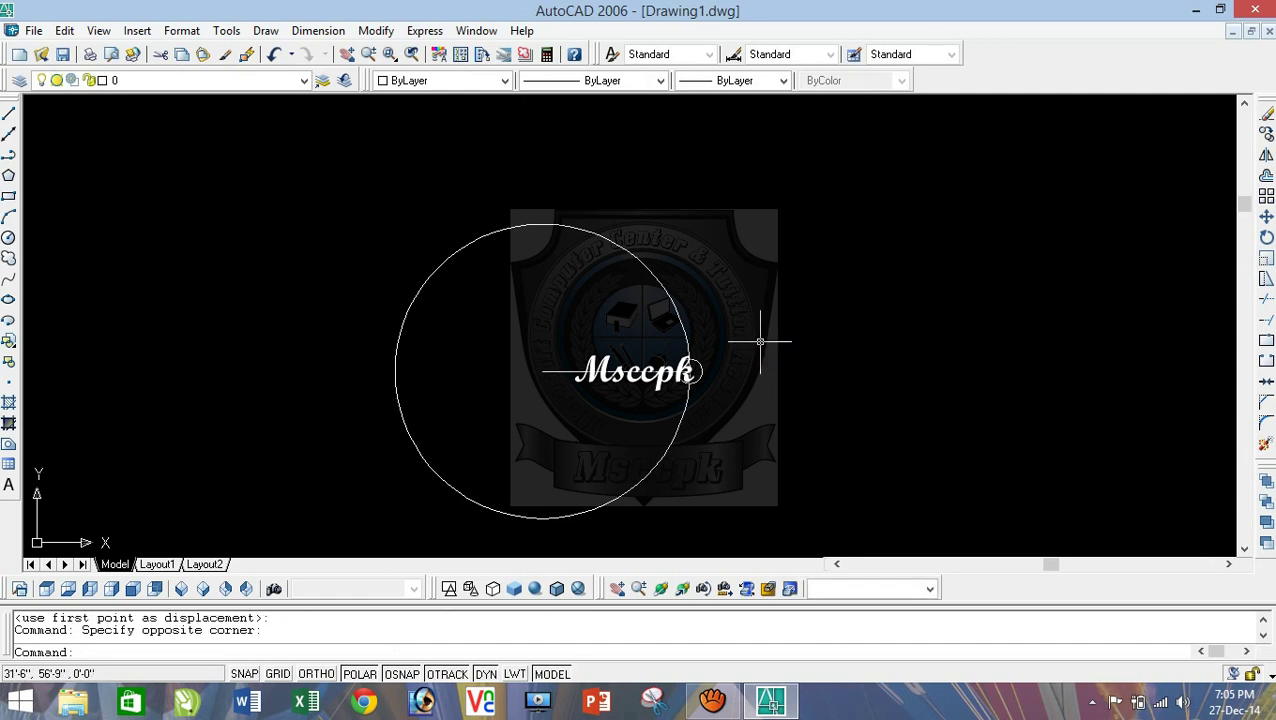
{"action": "type", "text": "ar"}
{"action": "key", "text": "Return"}
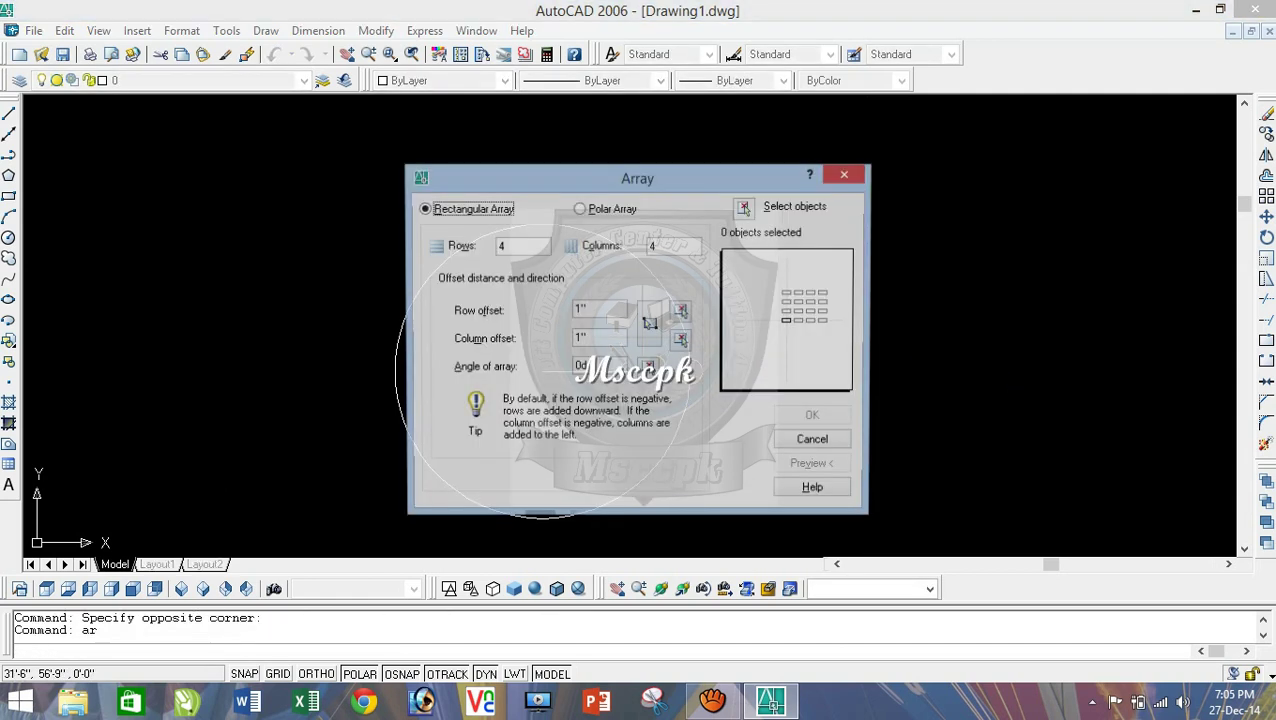
Step: Polar-array the radius line 20 times around the big circle's centre
{"action": "key", "text": "alt+p"}
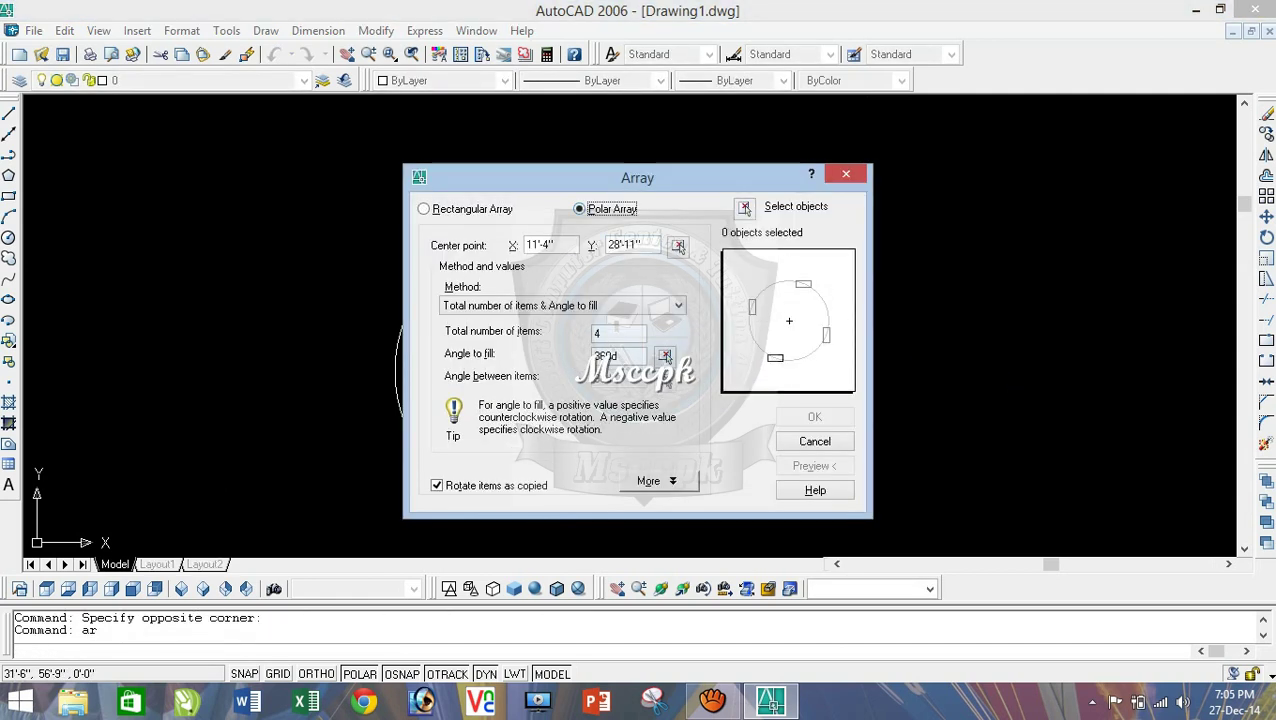
{"action": "left_click", "coordinate": [678, 245]}
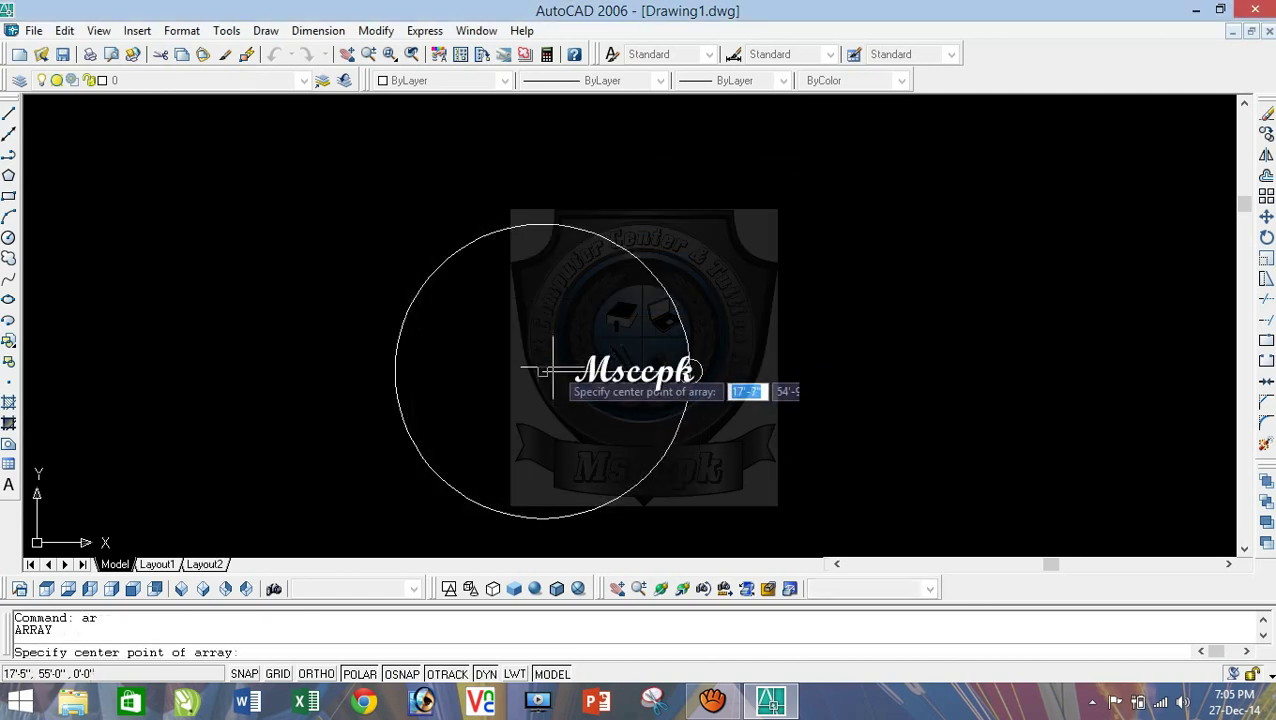
{"action": "left_click", "coordinate": [541, 370]}
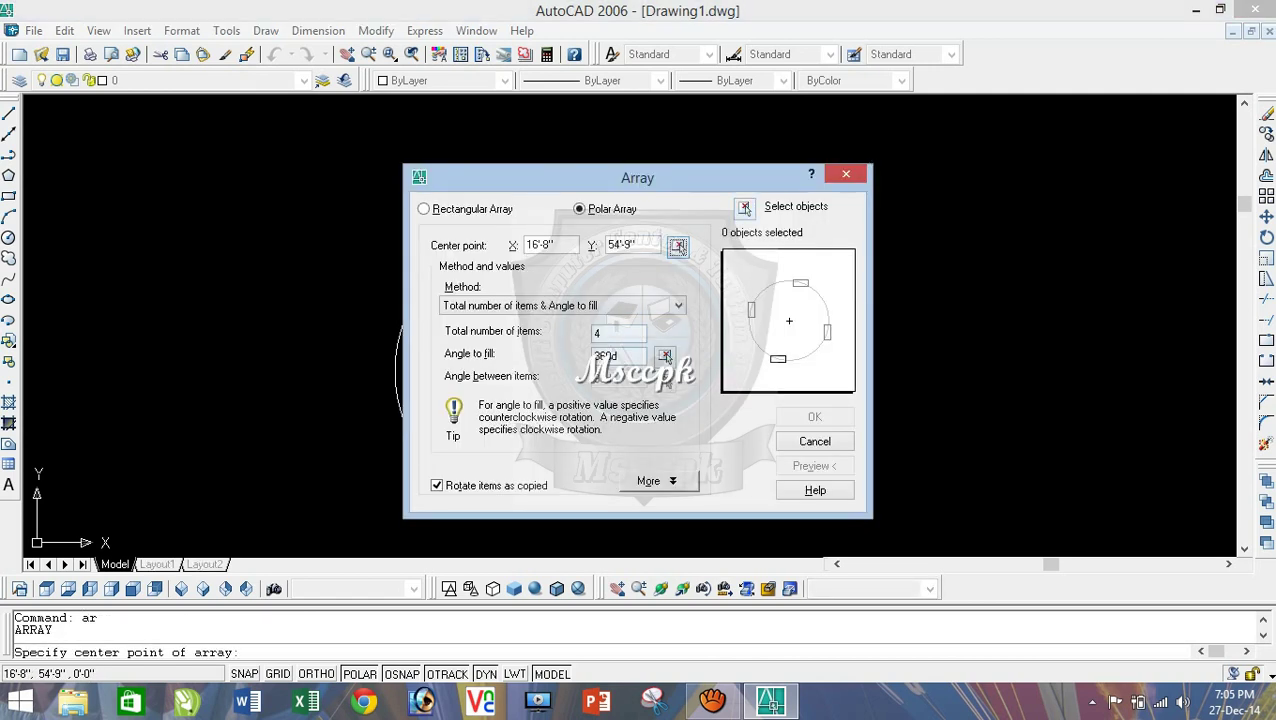
{"action": "left_click", "coordinate": [744, 207]}
{"action": "left_click", "coordinate": [628, 374]}
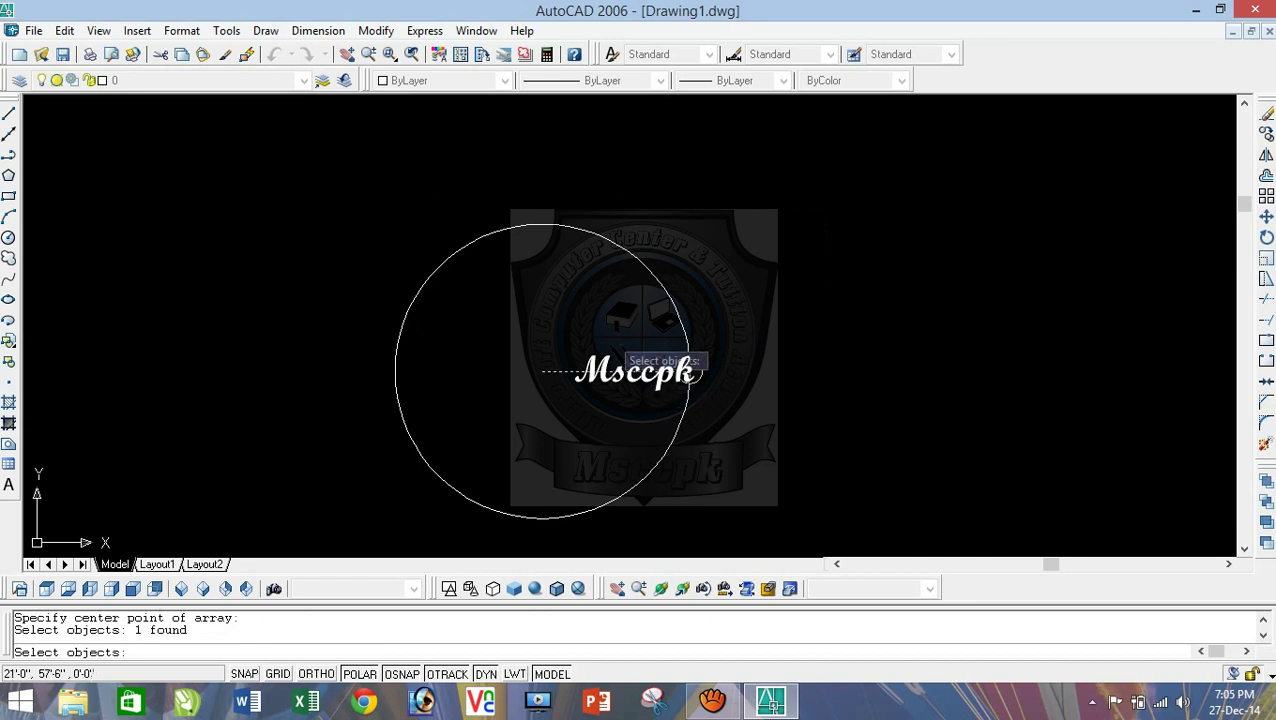
{"action": "key", "text": "Return"}
{"action": "type", "text": "20"}
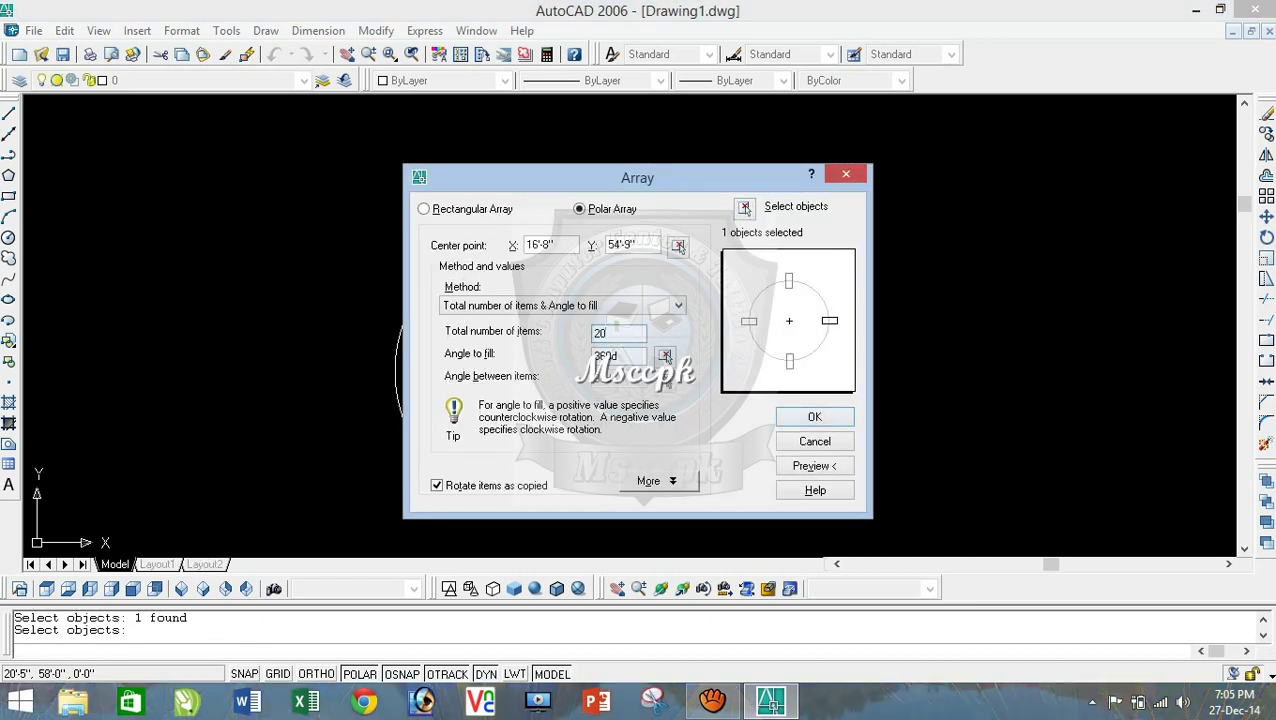
{"action": "left_click", "coordinate": [814, 416]}
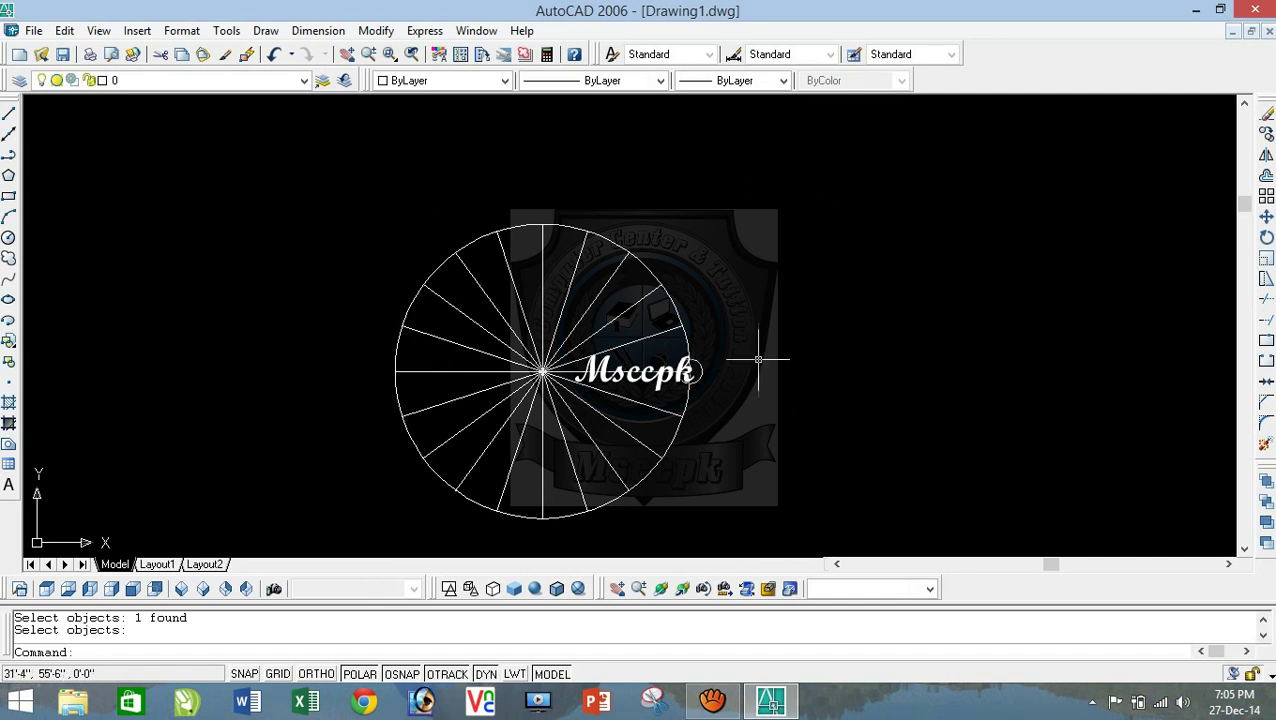
{"action": "scroll", "coordinate": [695, 368], "scroll_direction": "up", "scroll_amount": 3}
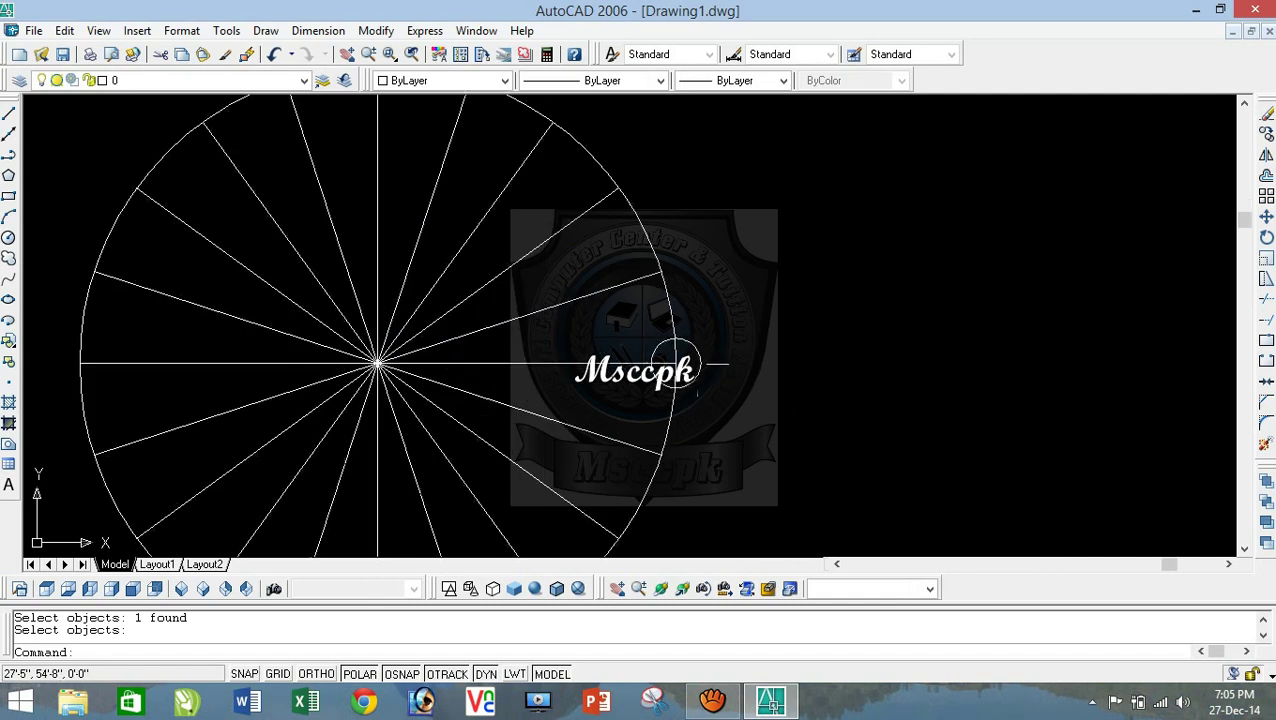
Step: Move the small circle into a sector, then delete it
{"action": "left_click", "coordinate": [698, 360]}
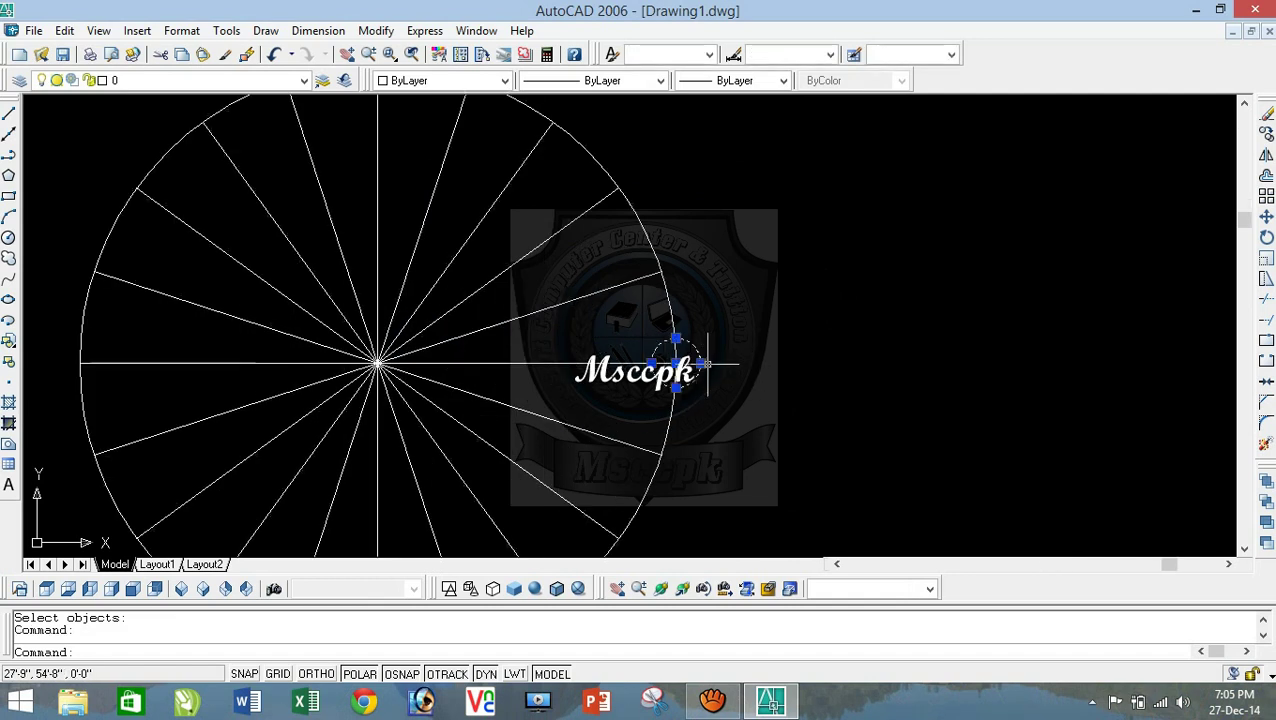
{"action": "type", "text": "m"}
{"action": "key", "text": "Return"}
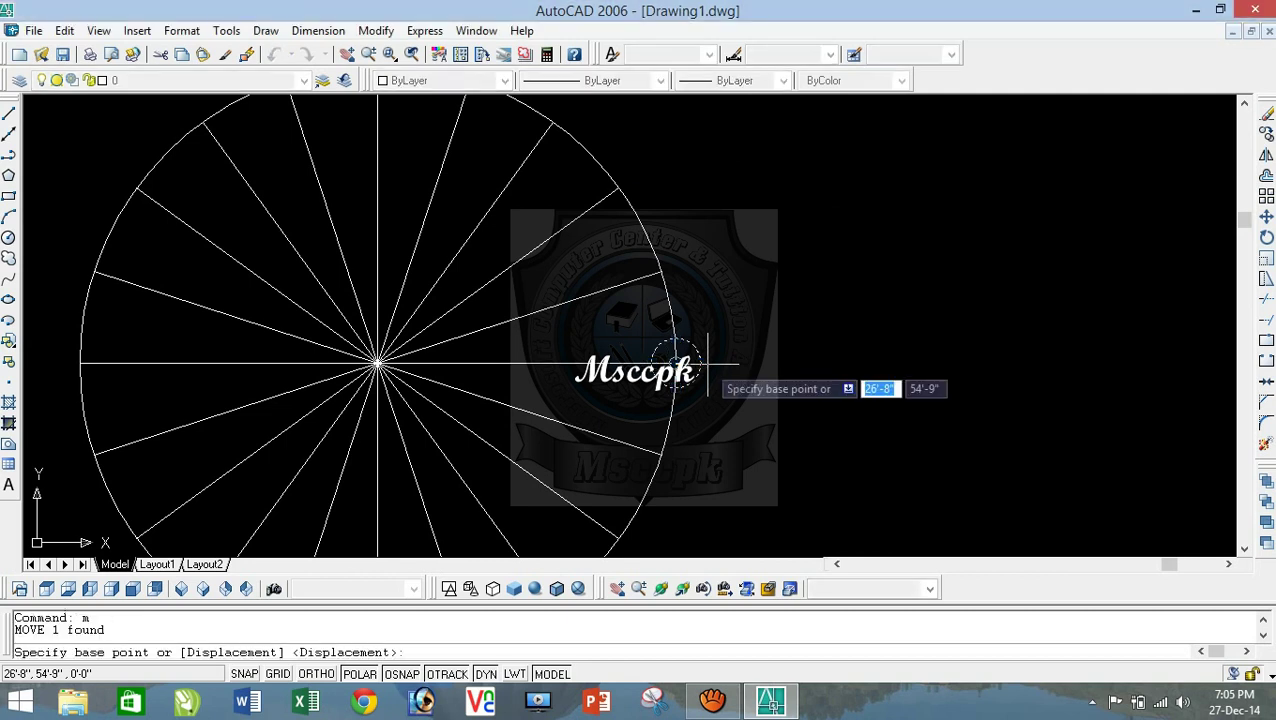
{"action": "left_click", "coordinate": [668, 366]}
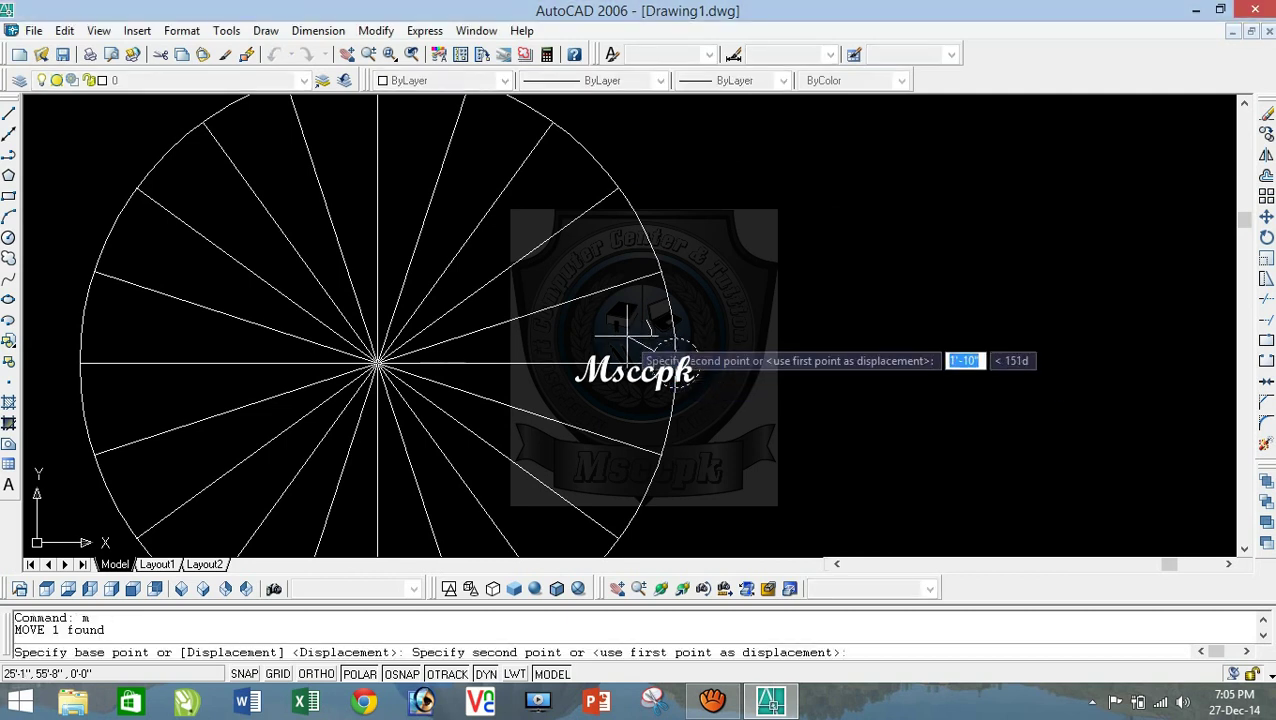
{"action": "left_click", "coordinate": [627, 323]}
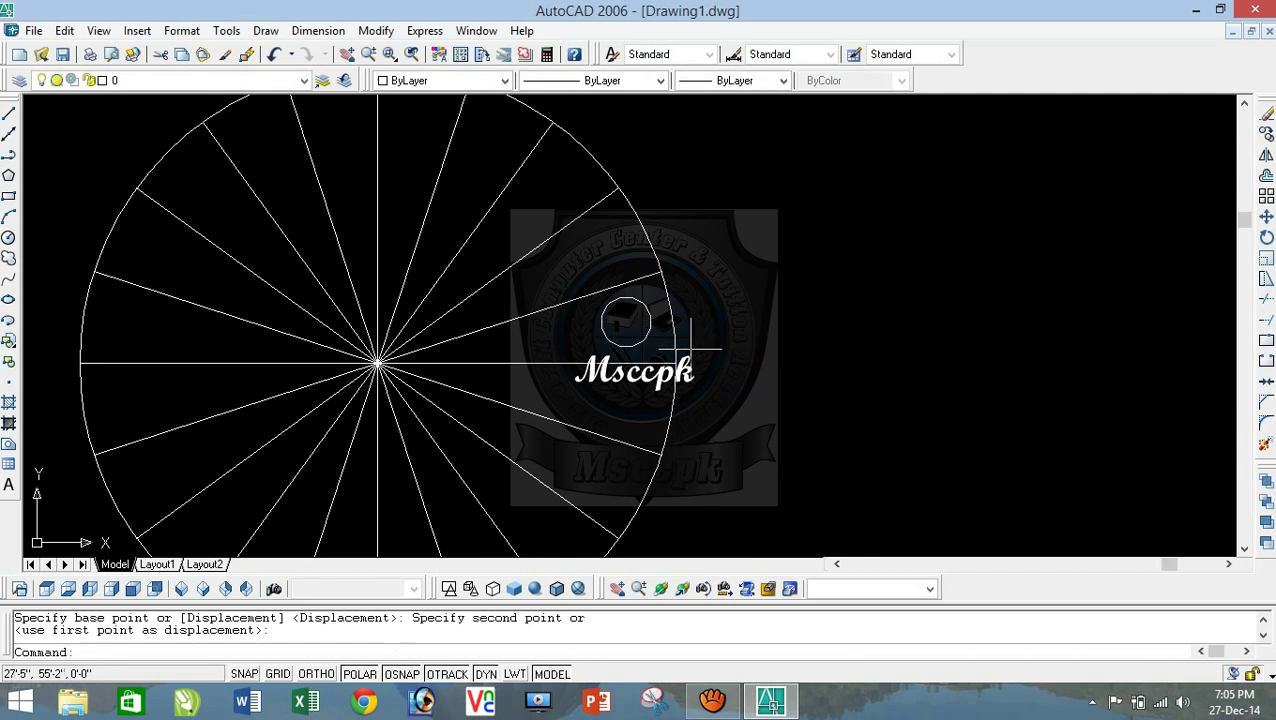
{"action": "scroll", "coordinate": [741, 341], "scroll_direction": "down", "scroll_amount": 2}
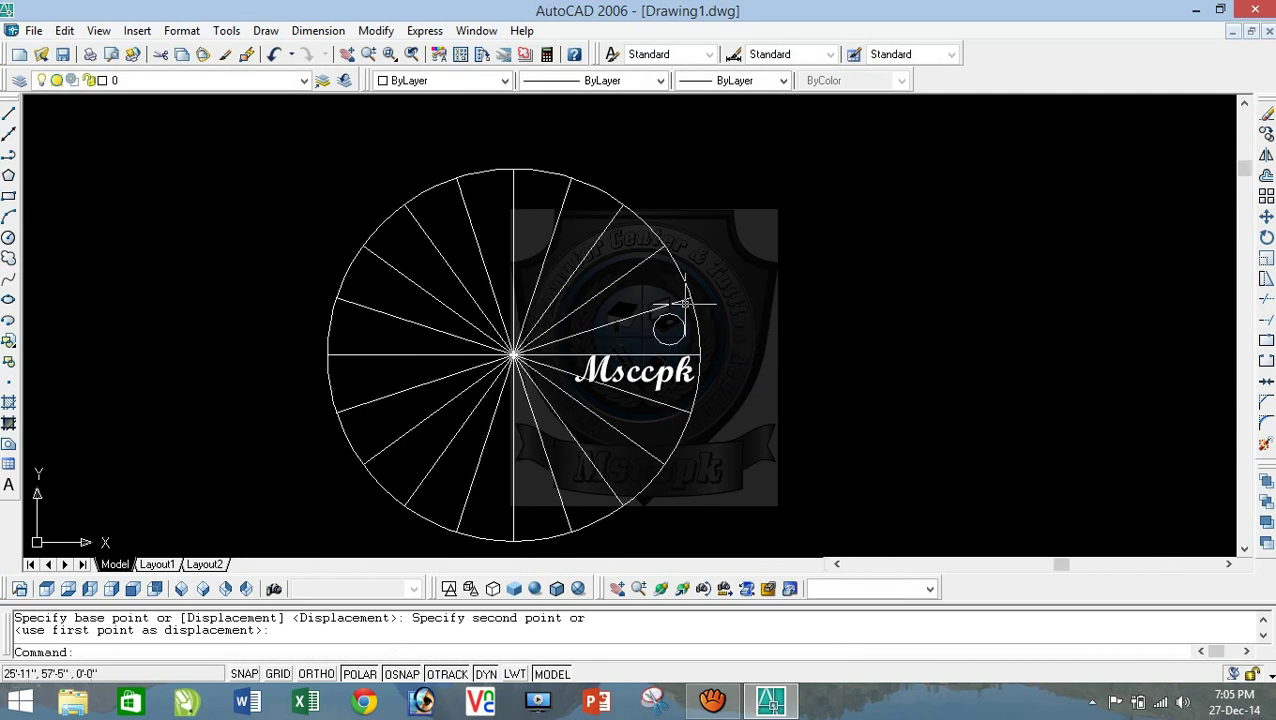
{"action": "scroll", "coordinate": [692, 305], "scroll_direction": "up", "scroll_amount": 3}
{"action": "left_click", "coordinate": [681, 352]}
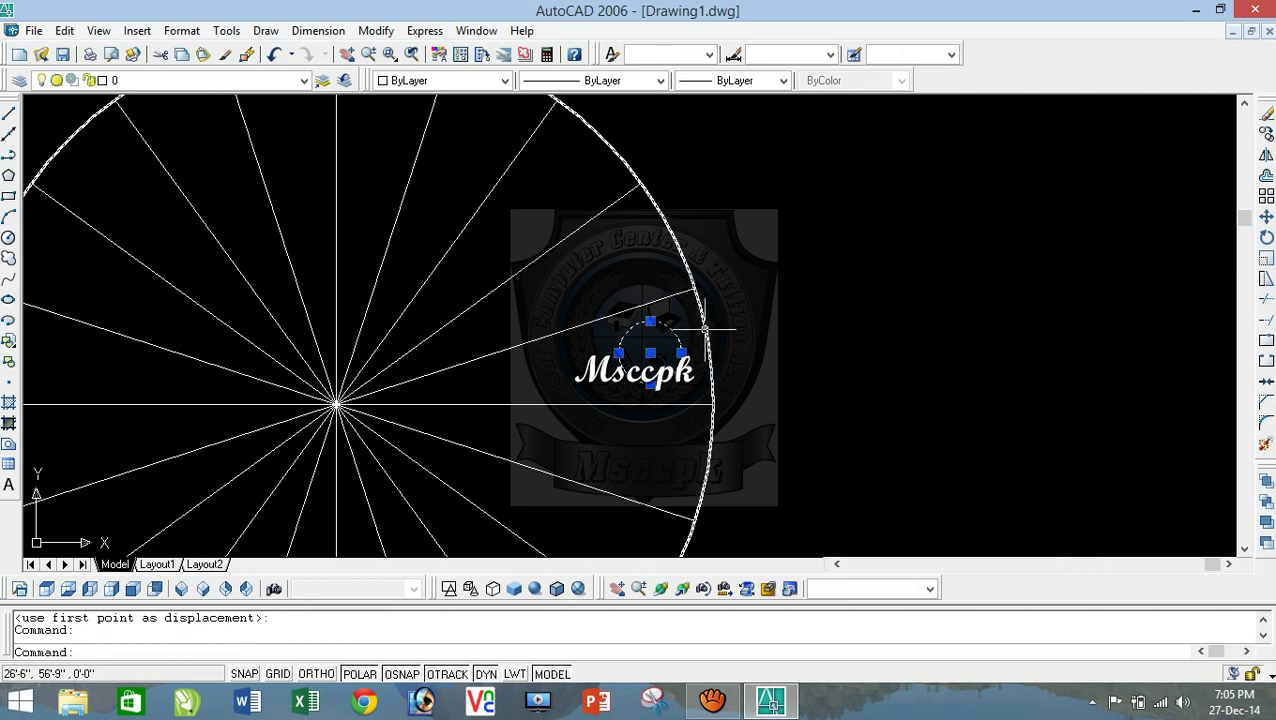
{"action": "key", "text": "Delete"}
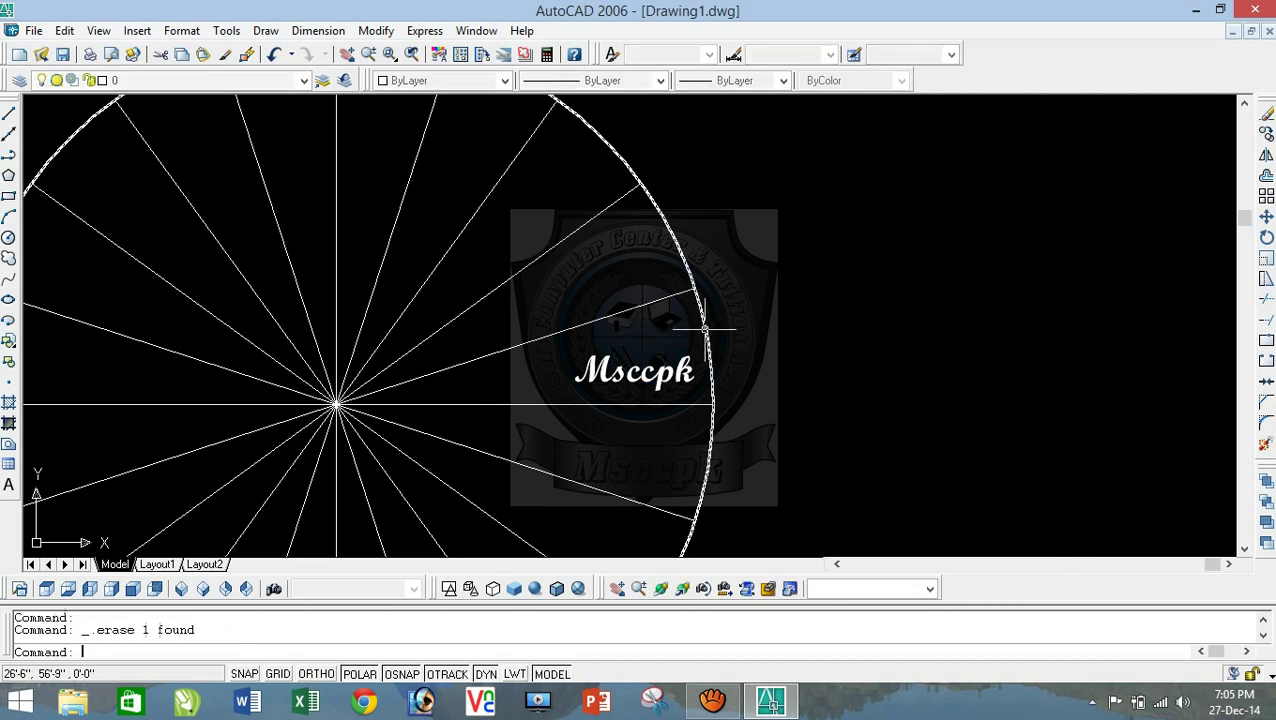
Step: Draw a new radius-5 circle beside the disc
{"action": "left_click", "coordinate": [861, 312]}
{"action": "type", "text": "c"}
{"action": "key", "text": "Return"}
{"action": "left_click", "coordinate": [832, 281]}
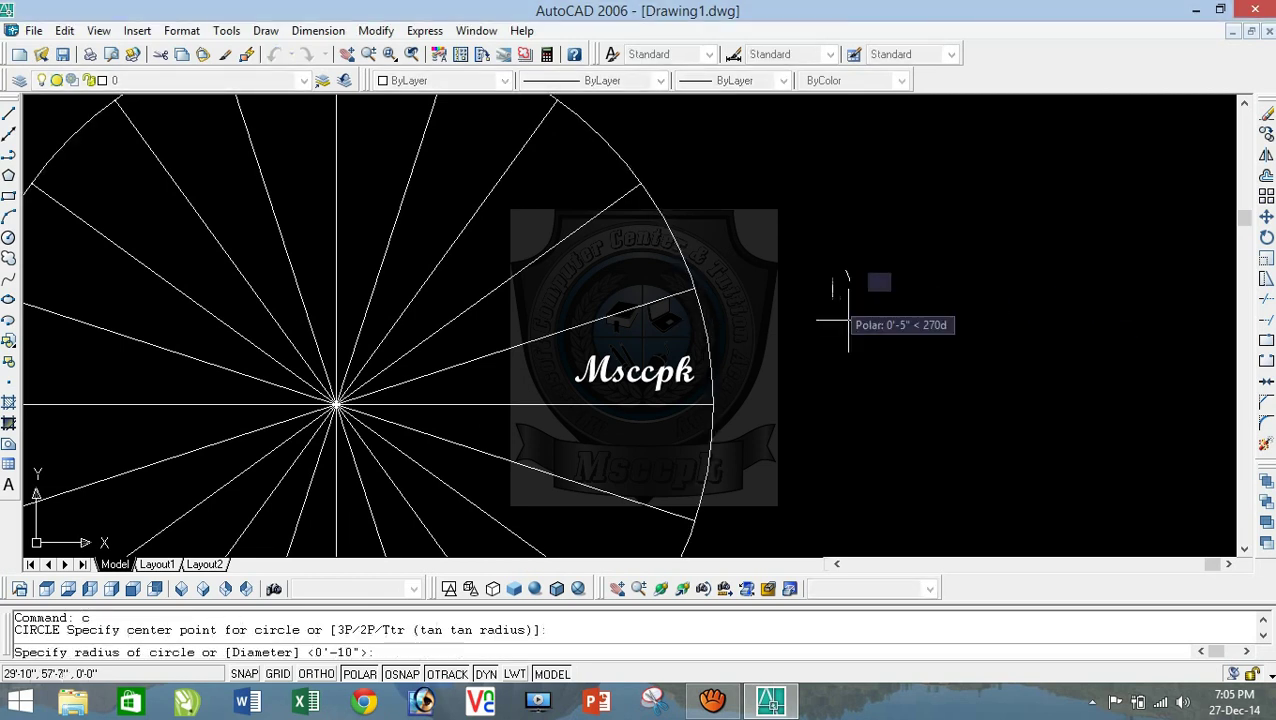
{"action": "type", "text": "5"}
{"action": "key", "text": "Return"}
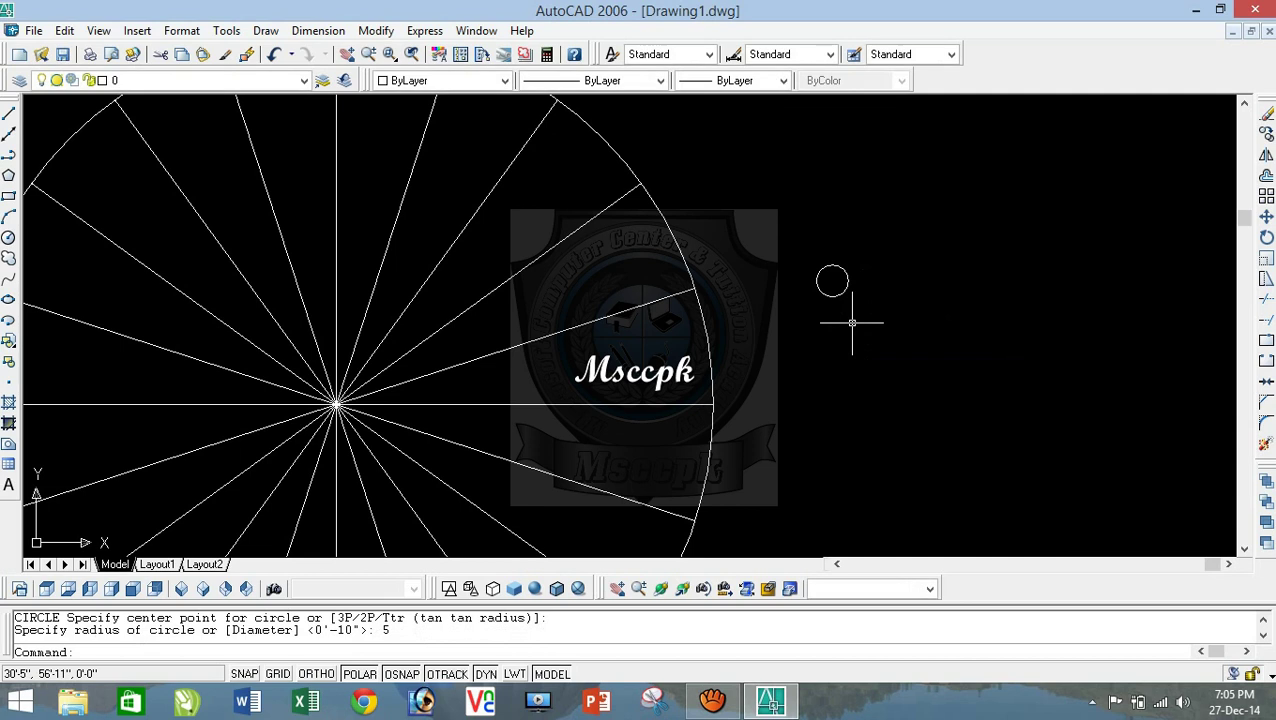
Step: Move the radius-5 circle into one sector near the rim
{"action": "left_click", "coordinate": [848, 281]}
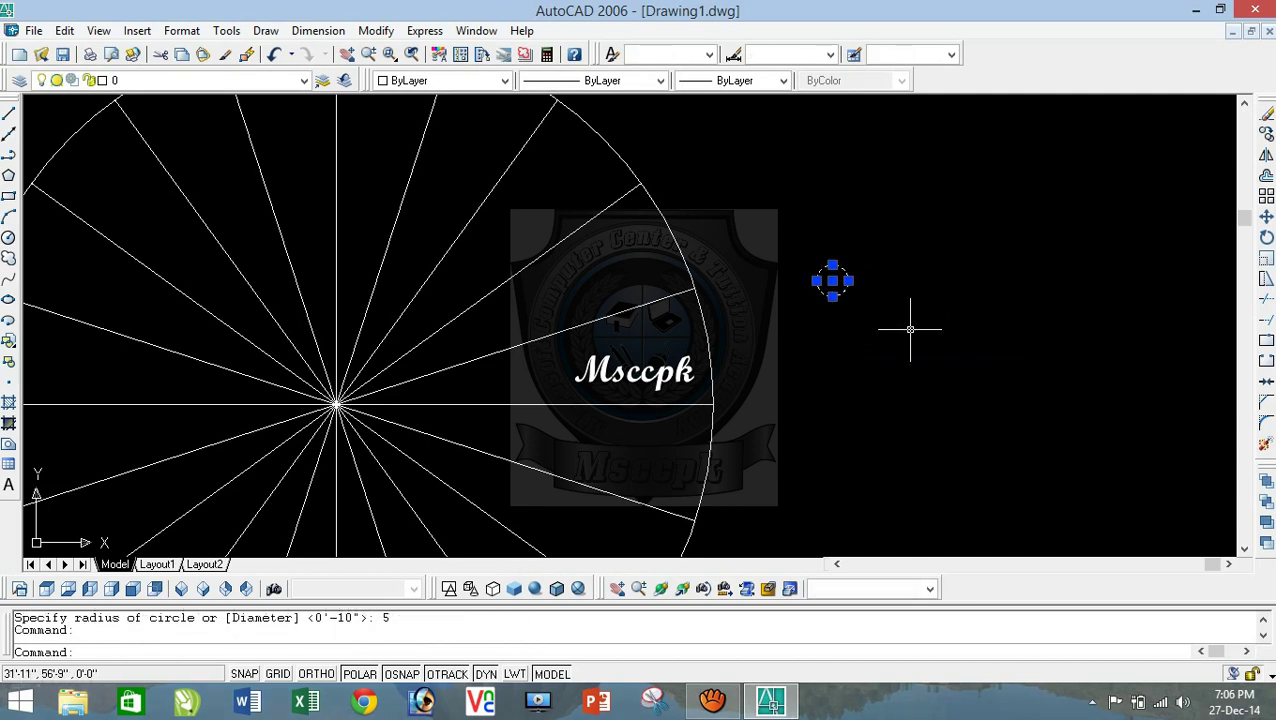
{"action": "type", "text": "m"}
{"action": "key", "text": "Return"}
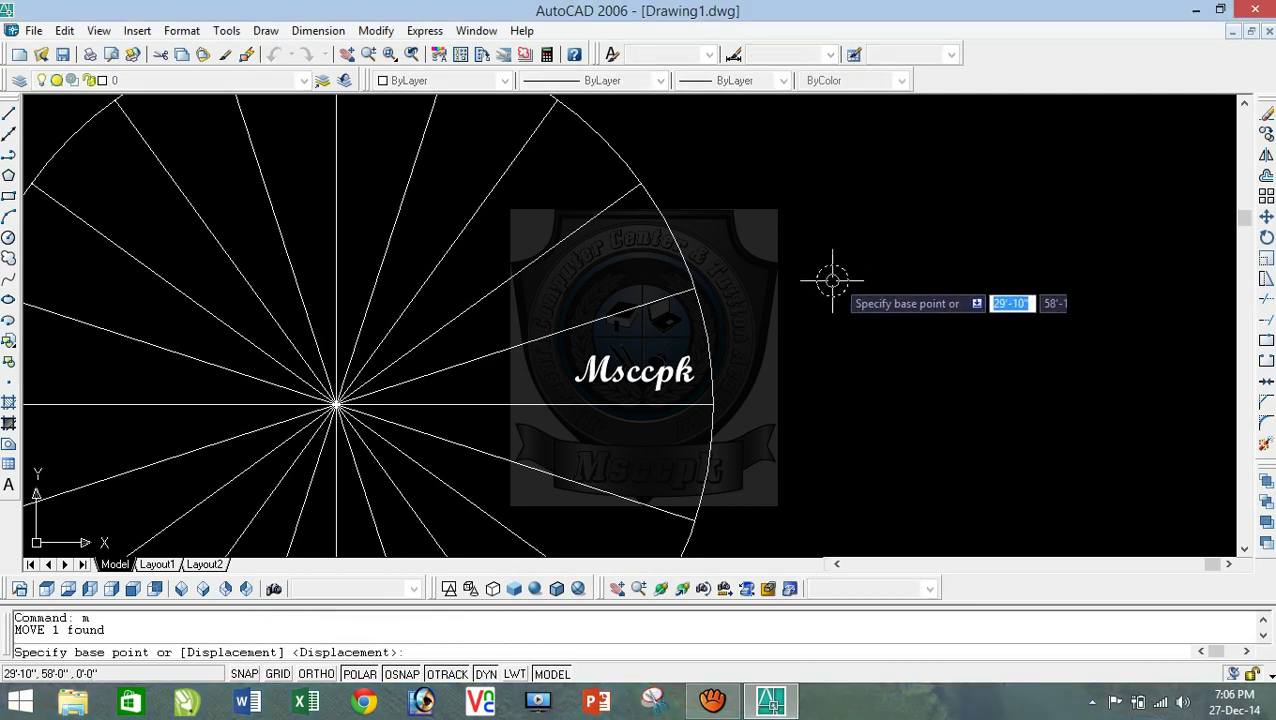
{"action": "left_click", "coordinate": [832, 281]}
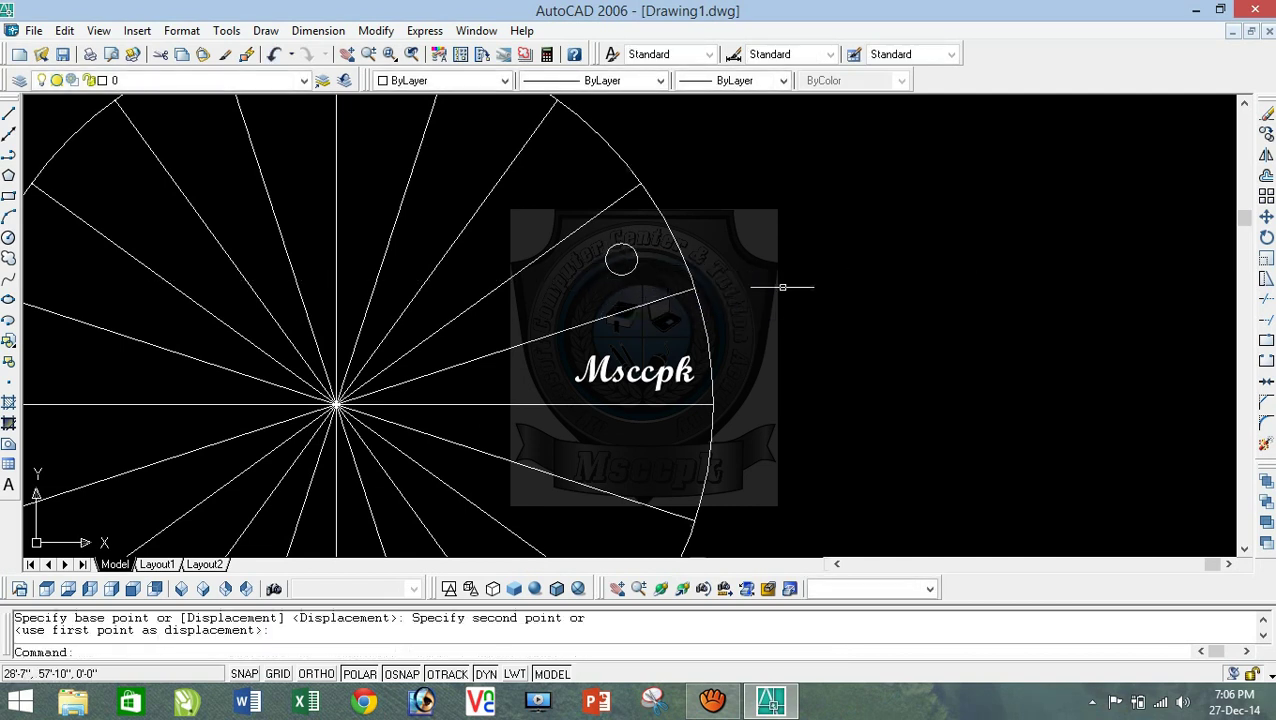
{"action": "key", "text": "Escape"}
{"action": "type", "text": "ar"}
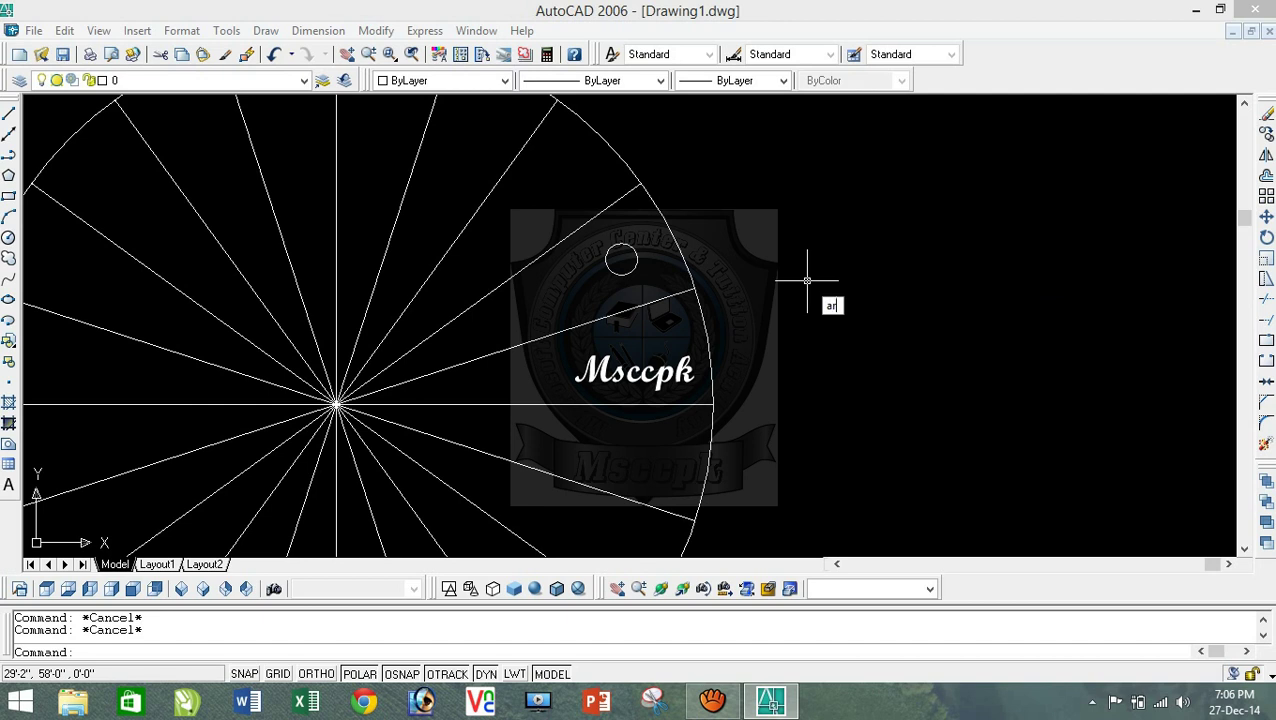
{"action": "key", "text": "Return"}
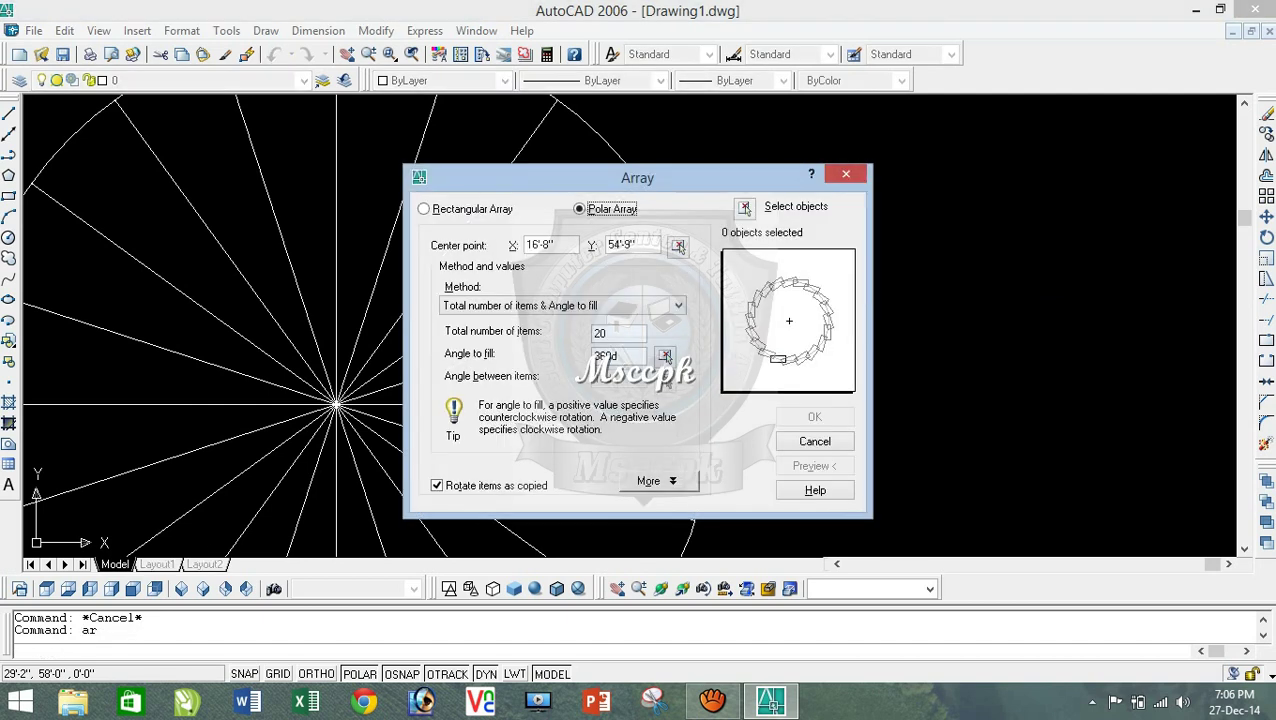
Step: Polar-array the post circle 20 times, one inside each sector
{"action": "left_click", "coordinate": [744, 207]}
{"action": "left_click", "coordinate": [620, 258]}
{"action": "left_click", "coordinate": [620, 258]}
{"action": "left_click", "coordinate": [631, 247]}
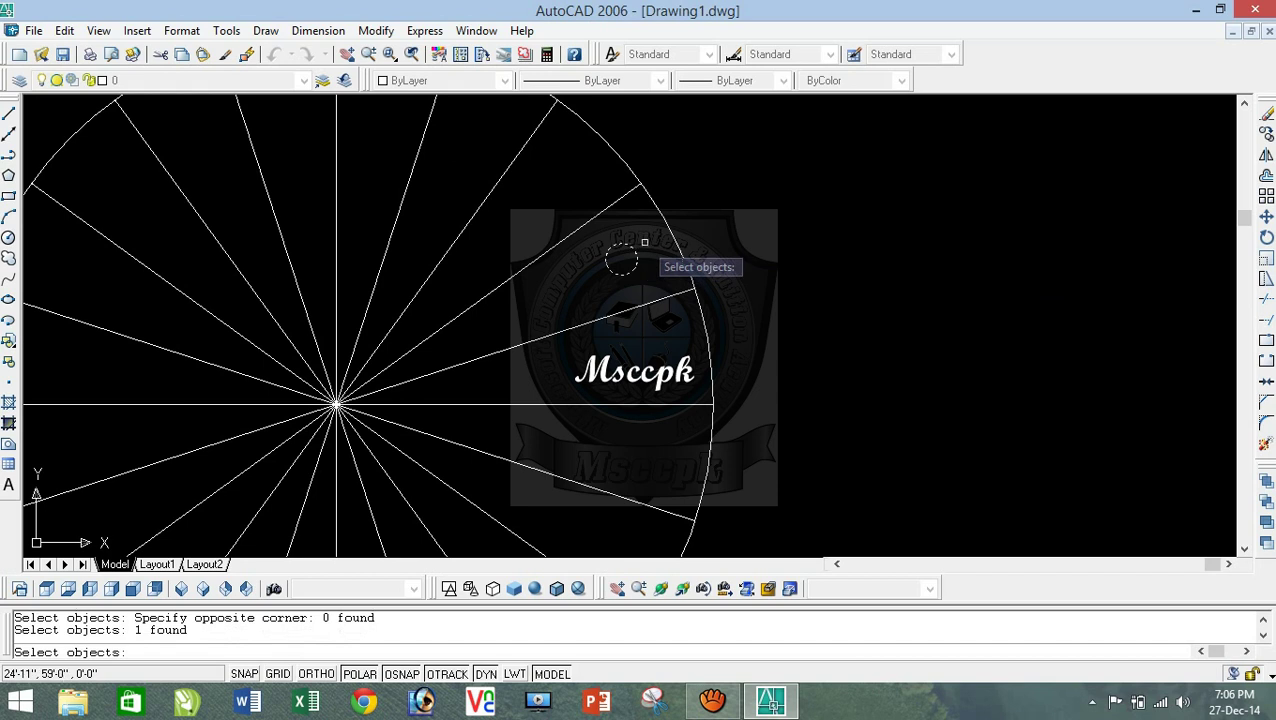
{"action": "key", "text": "Return"}
{"action": "key", "text": "Return"}
{"action": "scroll", "coordinate": [692, 412], "scroll_direction": "down", "scroll_amount": 3}
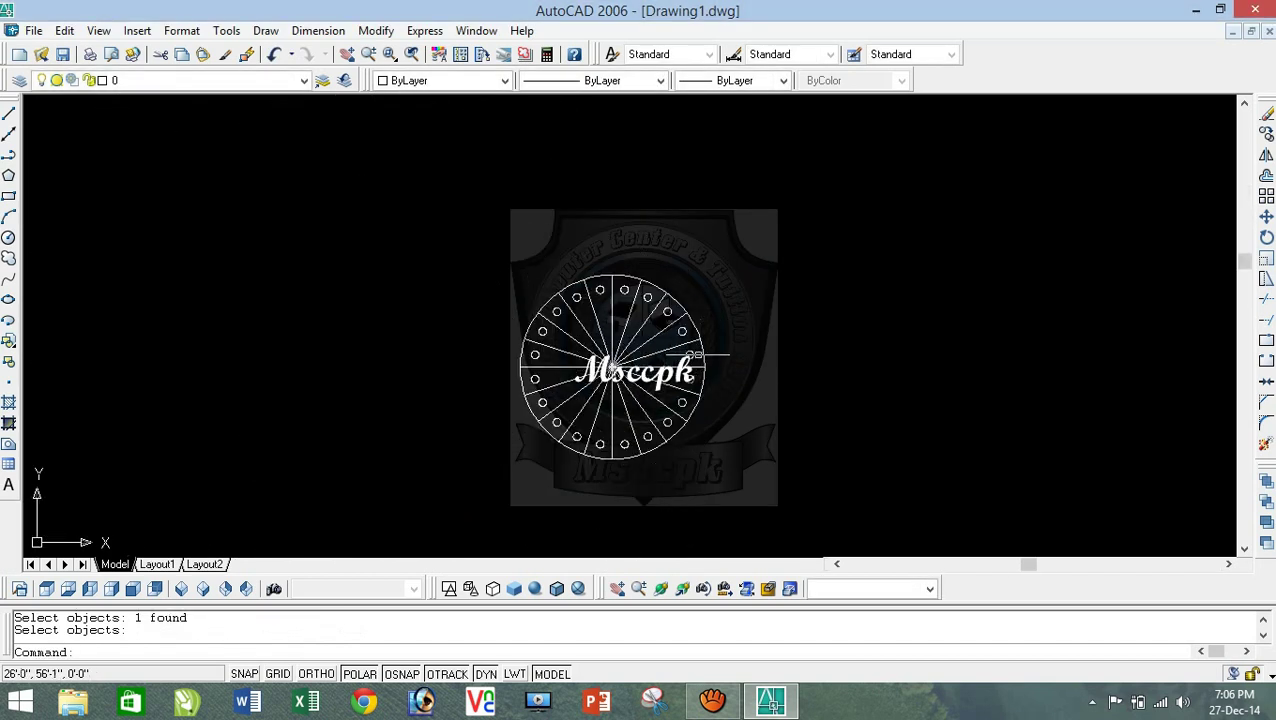
{"action": "scroll", "coordinate": [692, 412], "scroll_direction": "up", "scroll_amount": 2}
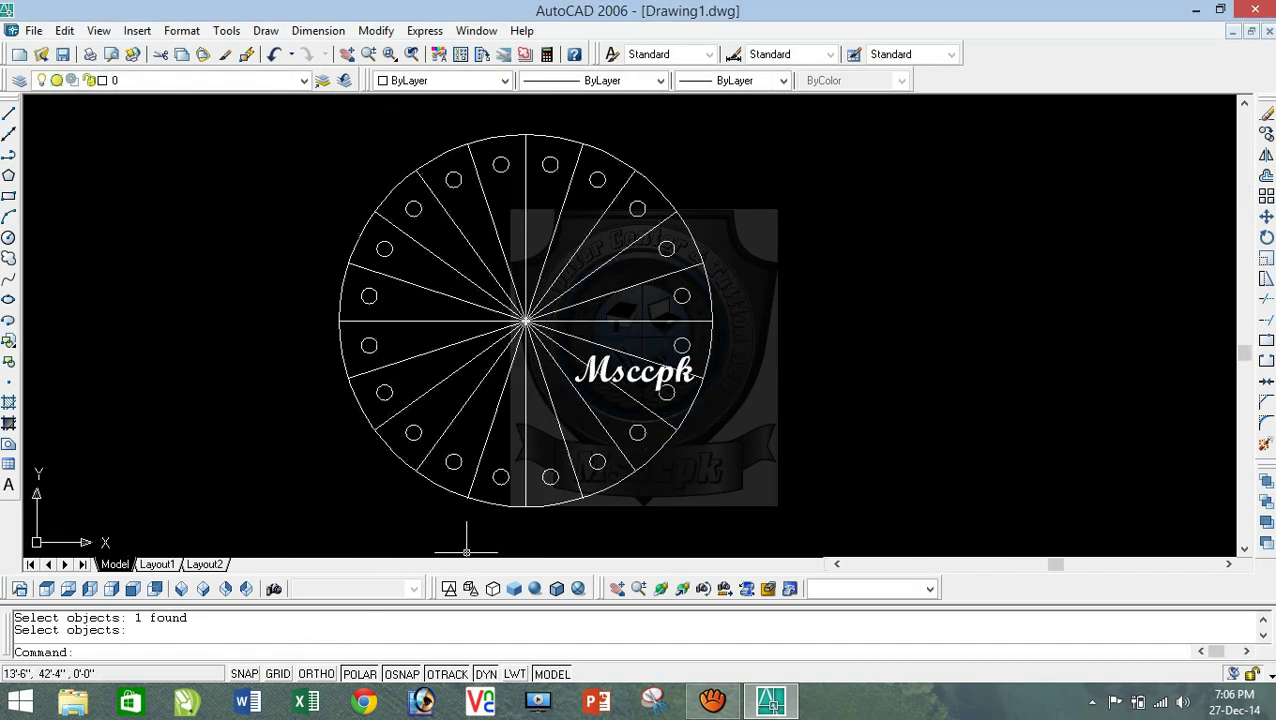
Step: Inspect the arrayed disc in SW Isometric view, then return to Top view
{"action": "left_click", "coordinate": [181, 588]}
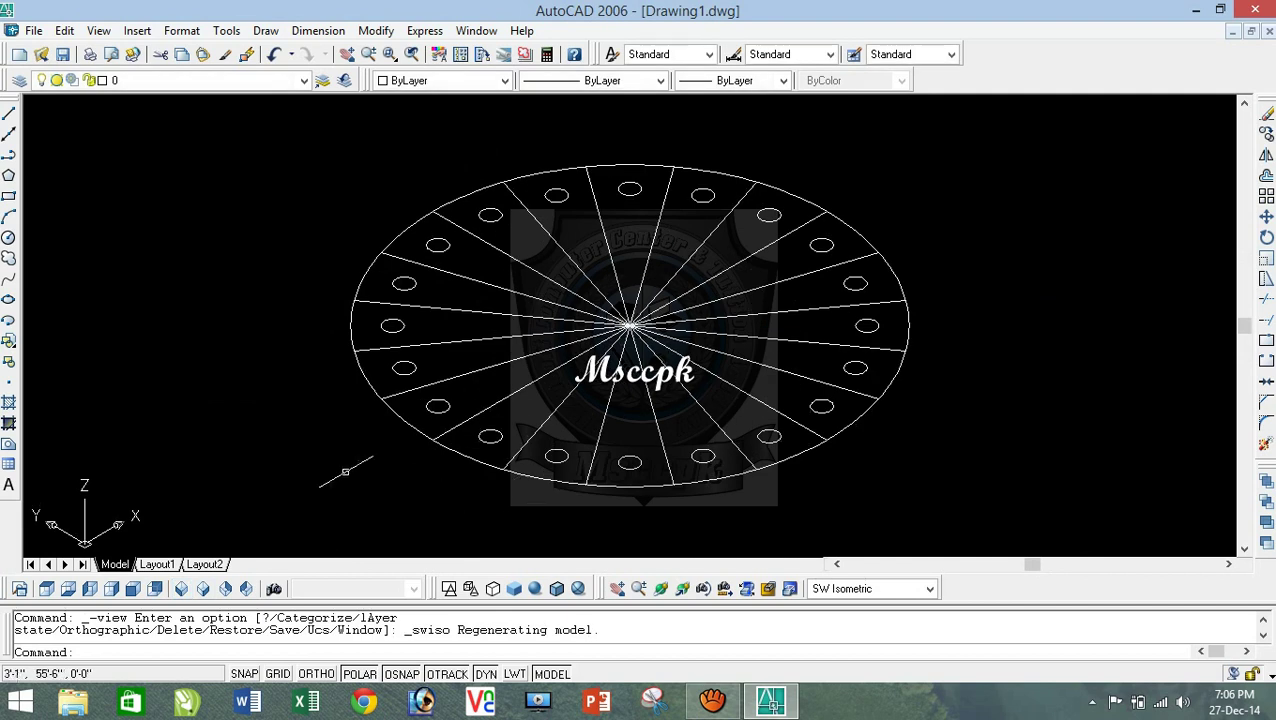
{"action": "left_click_drag", "start_coordinate": [345, 471], "coordinate": [269, 420]}
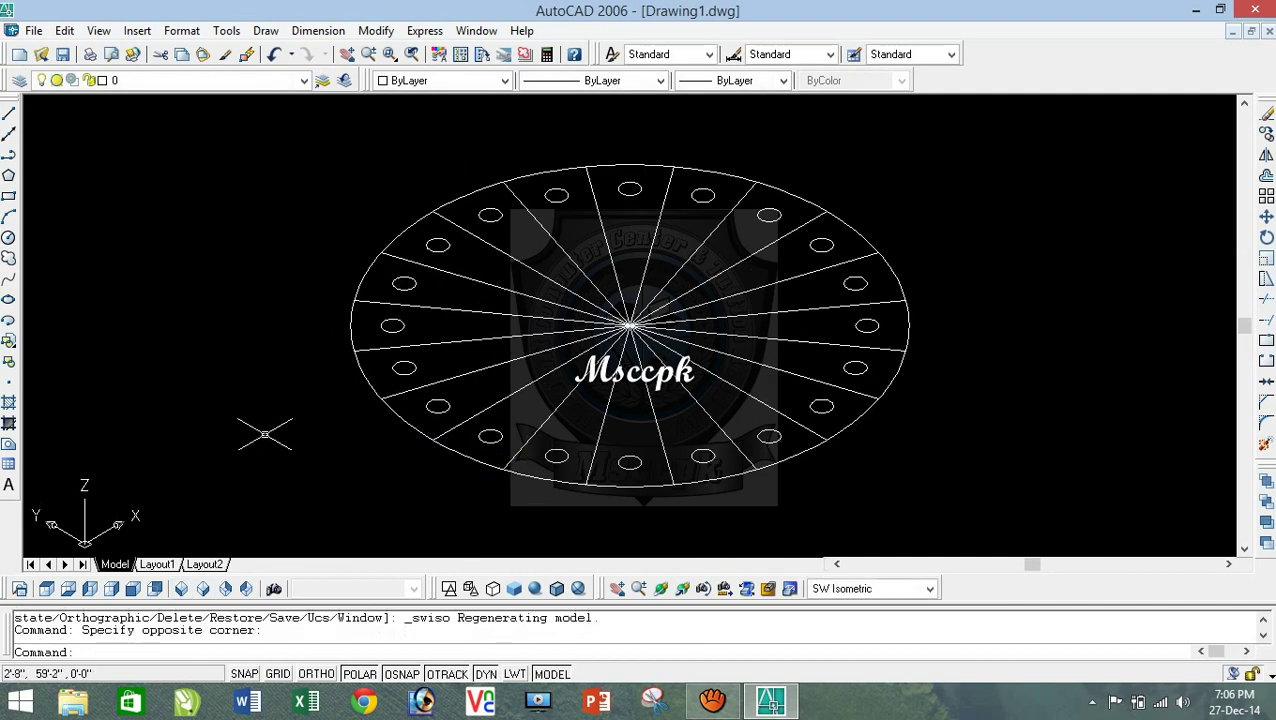
{"action": "left_click", "coordinate": [46, 588]}
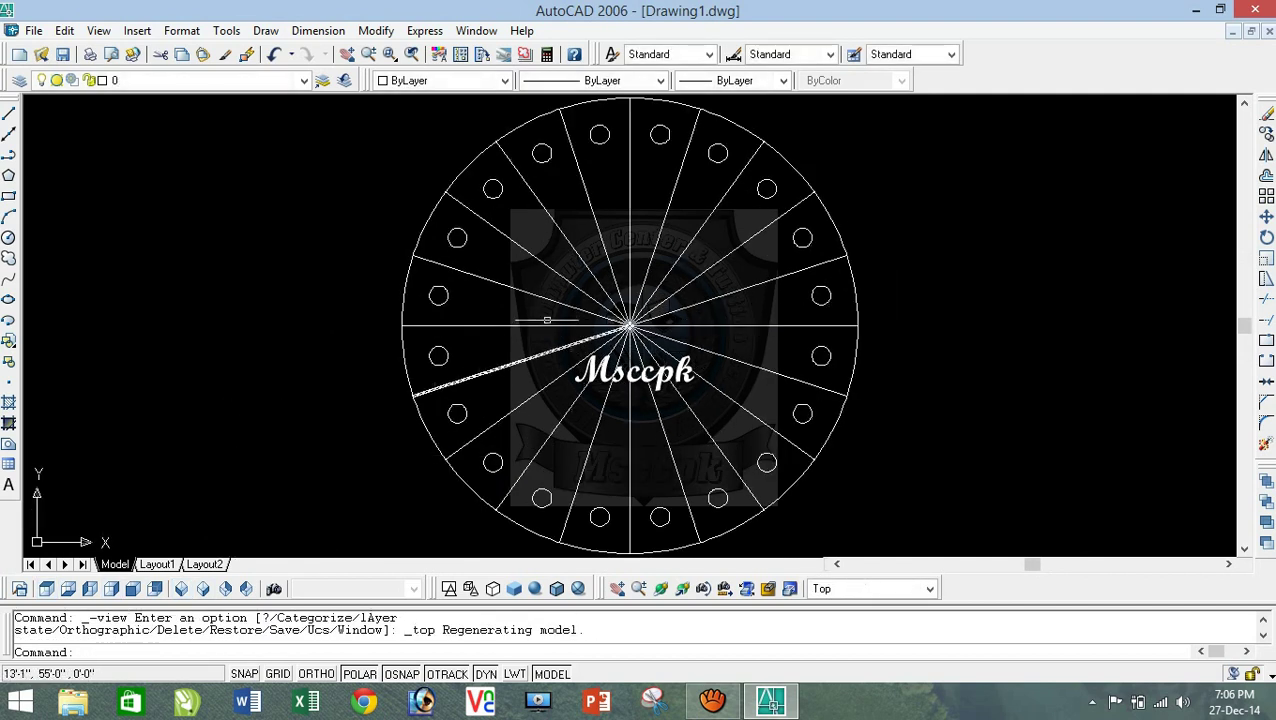
{"action": "left_click", "coordinate": [324, 295]}
{"action": "left_click", "coordinate": [305, 358]}
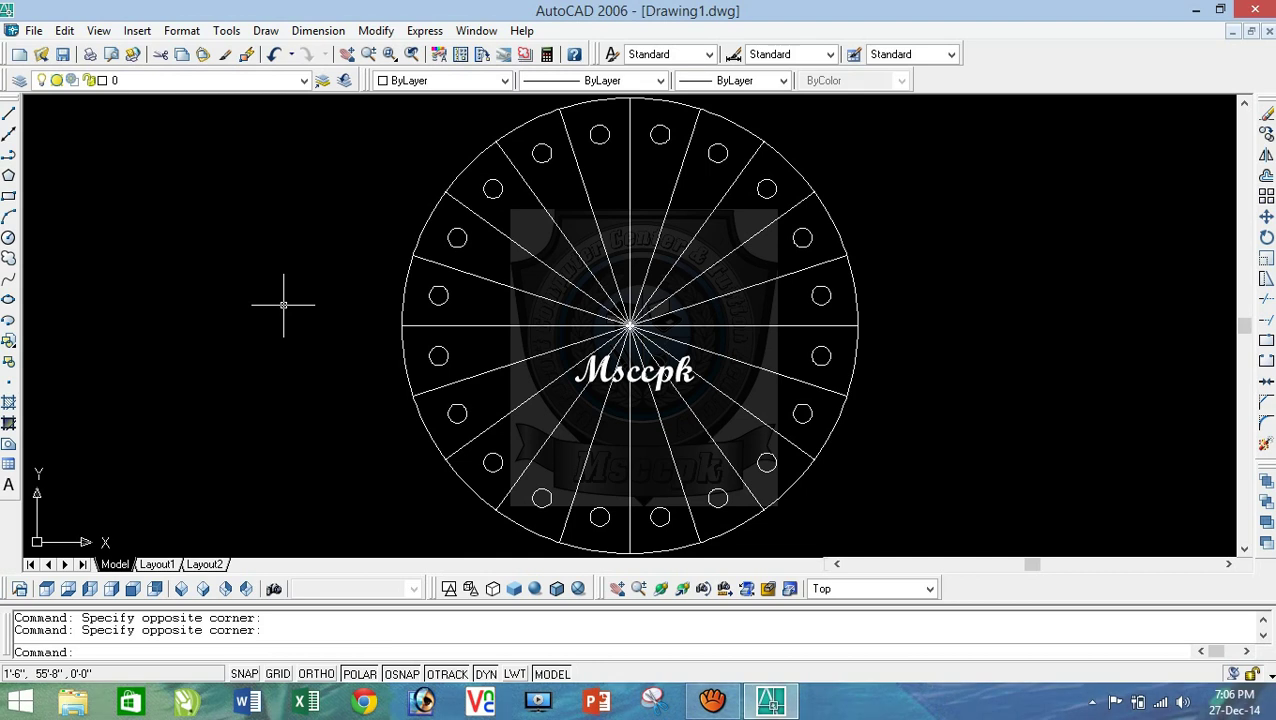
Step: Draw a radius-10 hub circle where the spokes meet
{"action": "type", "text": "c"}
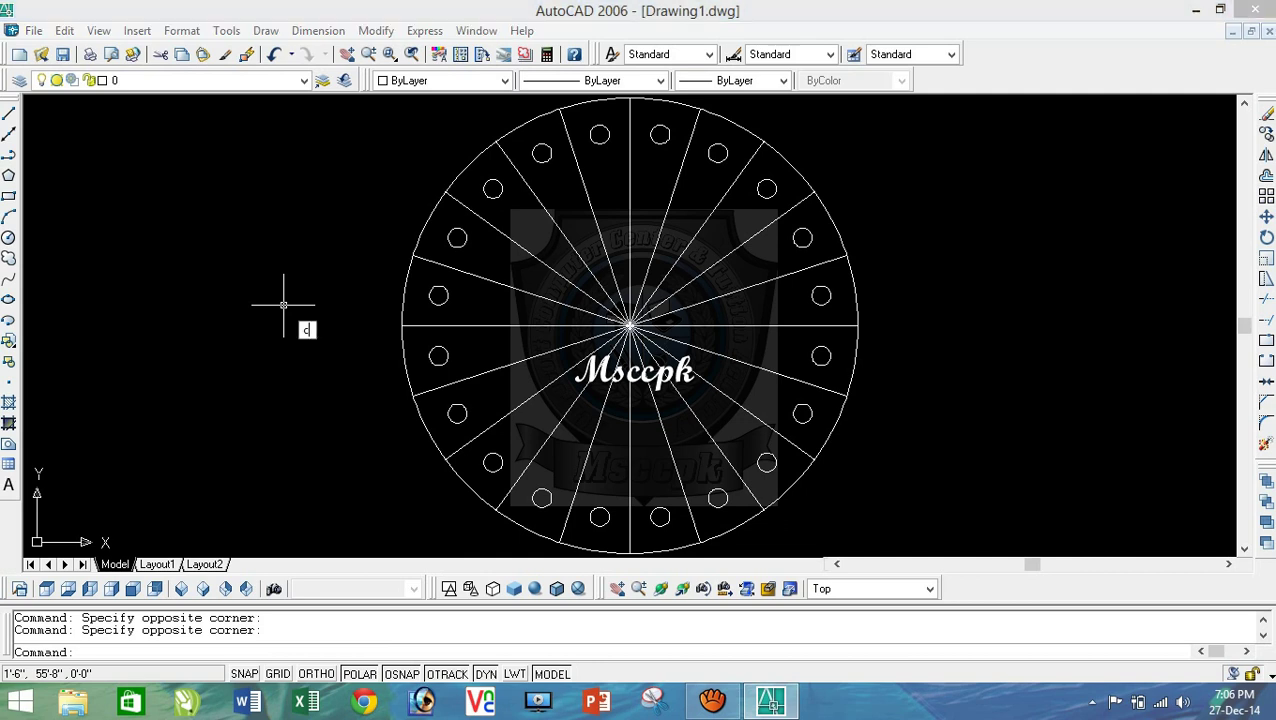
{"action": "key", "text": "Return"}
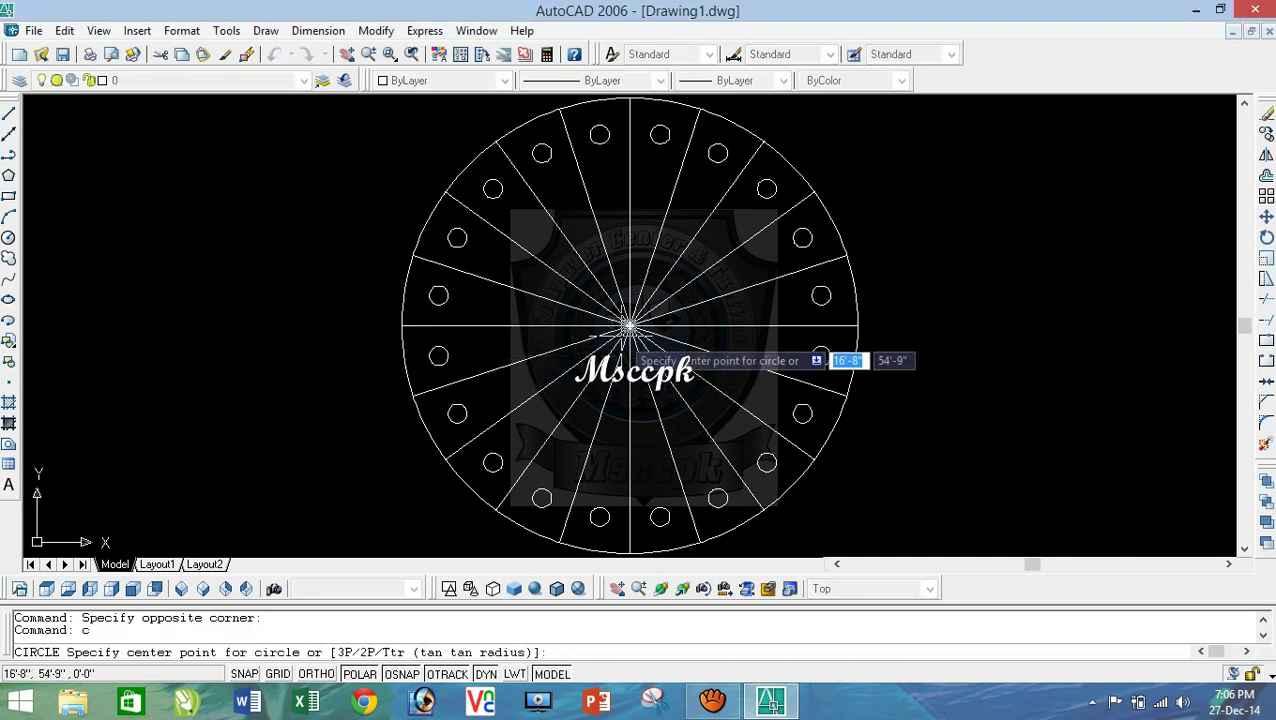
{"action": "left_click", "coordinate": [630, 325]}
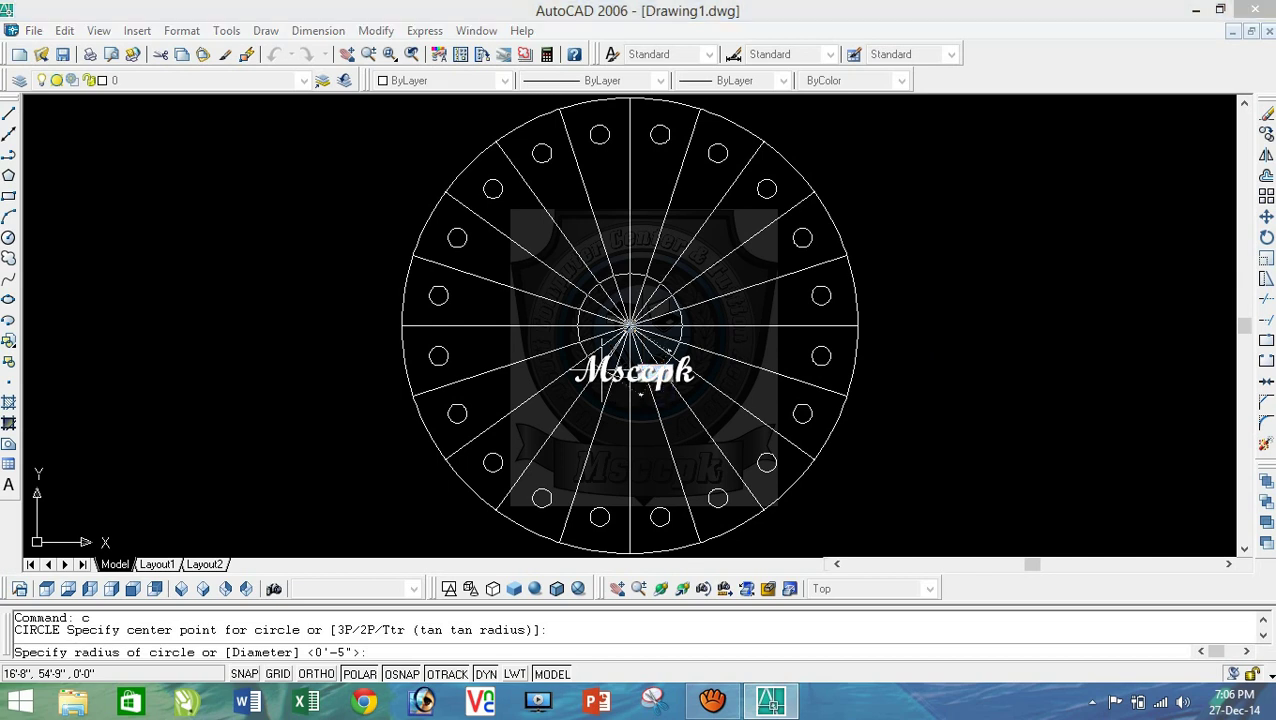
{"action": "type", "text": "10"}
{"action": "key", "text": "Return"}
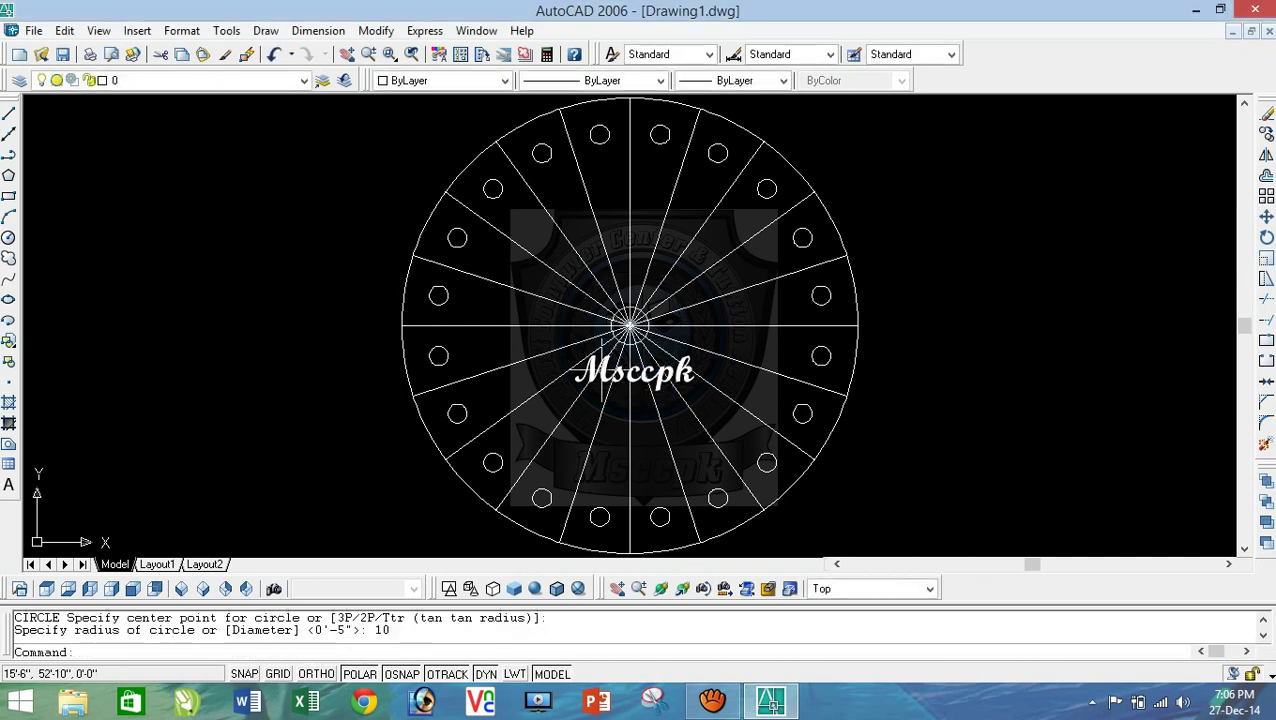
{"action": "scroll", "coordinate": [638, 337], "scroll_direction": "up", "scroll_amount": 1}
{"action": "scroll", "coordinate": [638, 337], "scroll_direction": "up", "scroll_amount": 3}
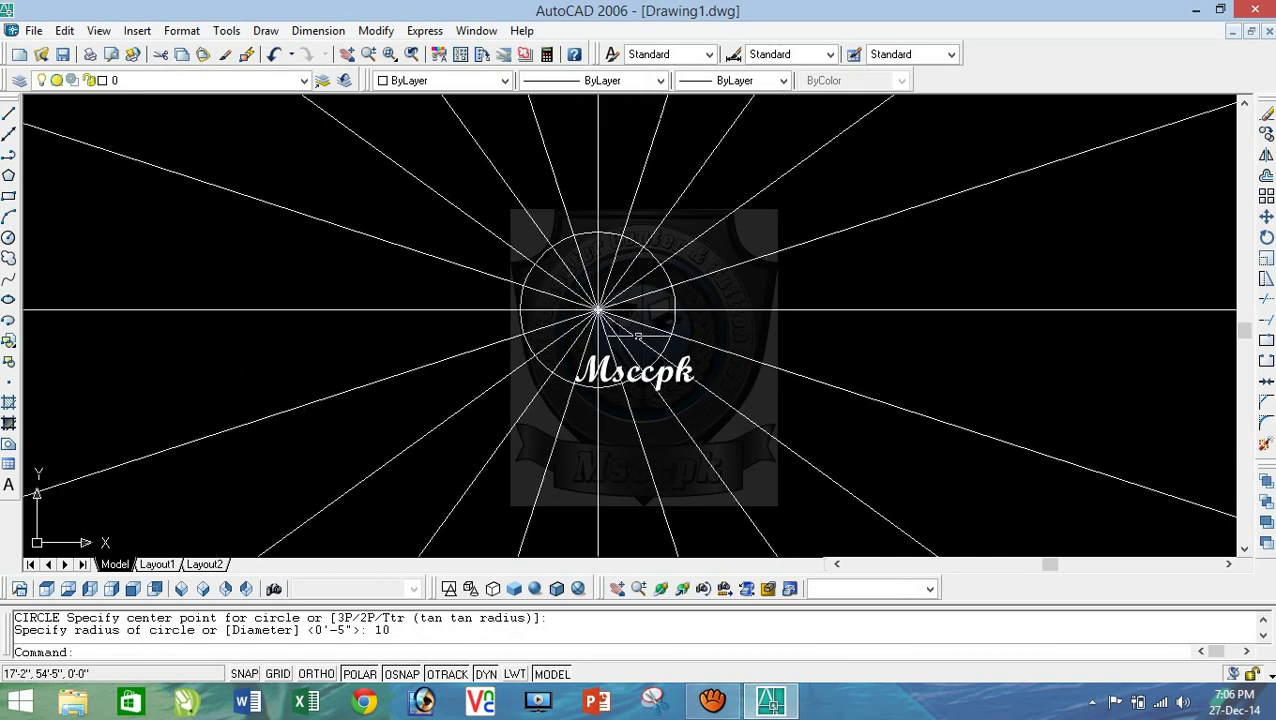
Step: Trim the spoke segments inside the hub circle
{"action": "key", "text": "Escape"}
{"action": "key", "text": "Escape"}
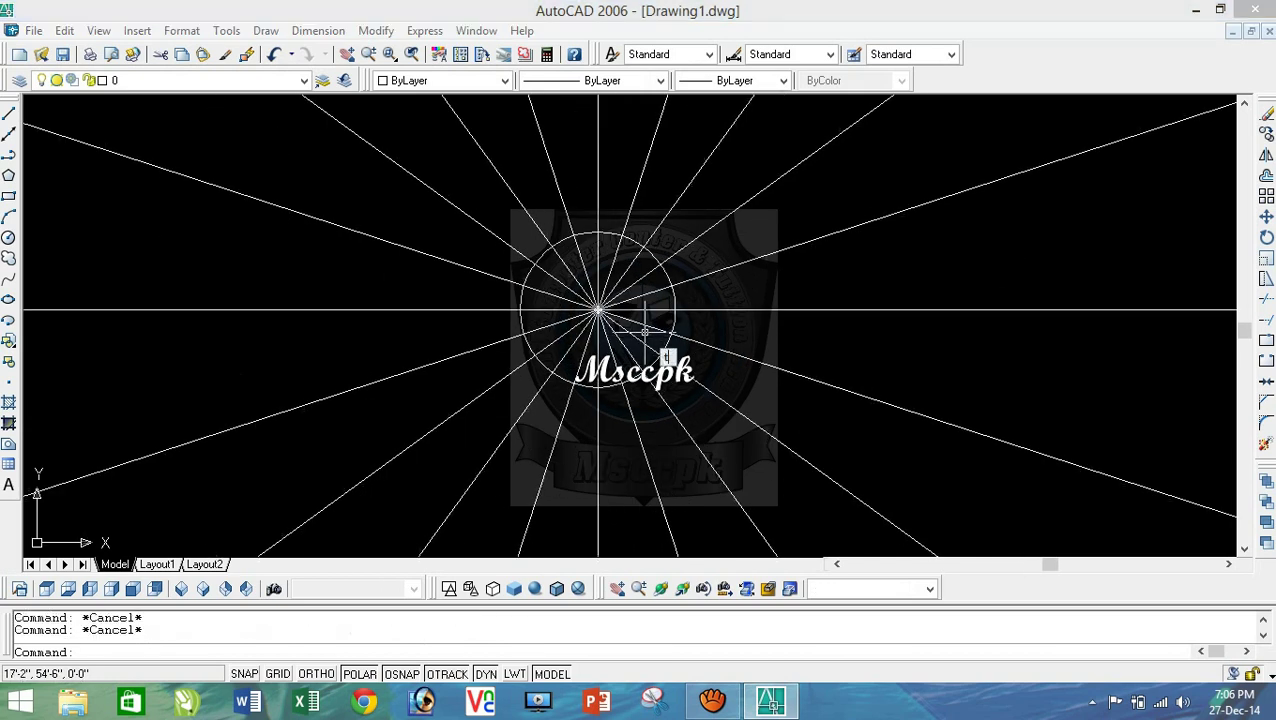
{"action": "key", "text": "Return"}
{"action": "key", "text": "Return"}
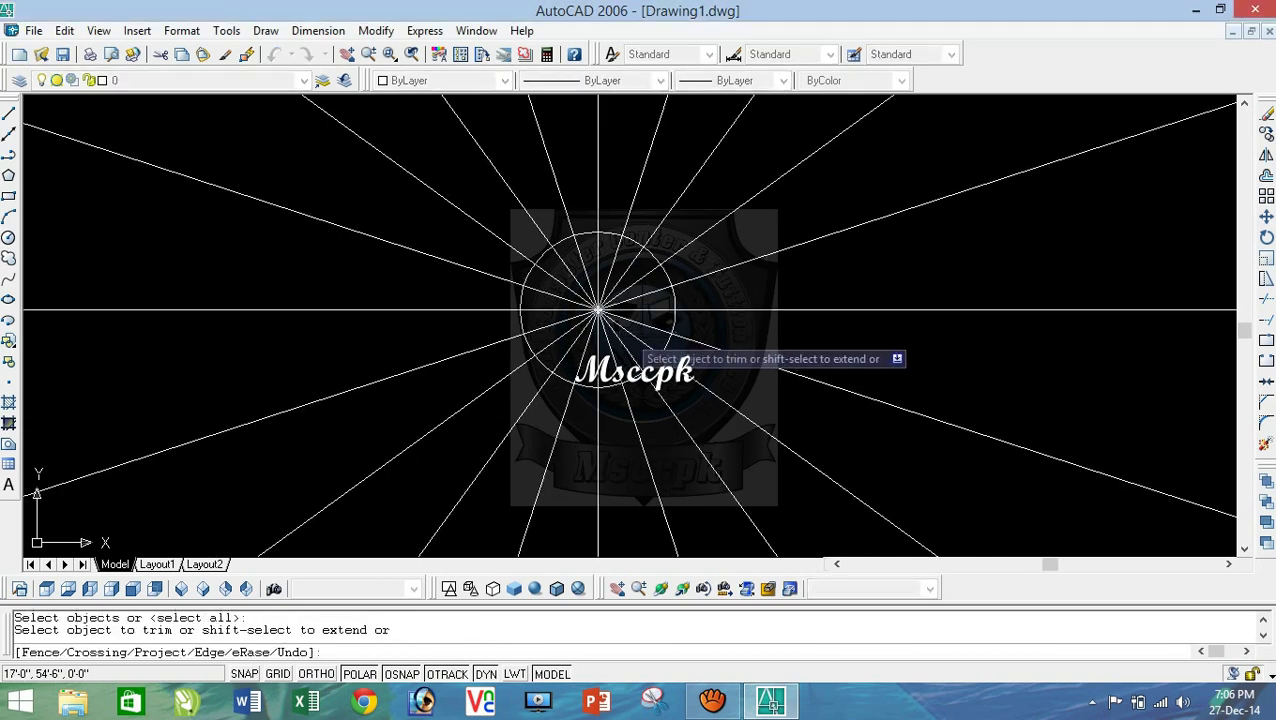
{"action": "left_click", "coordinate": [645, 332]}
{"action": "left_click", "coordinate": [566, 284]}
{"action": "right_click", "coordinate": [575, 300]}
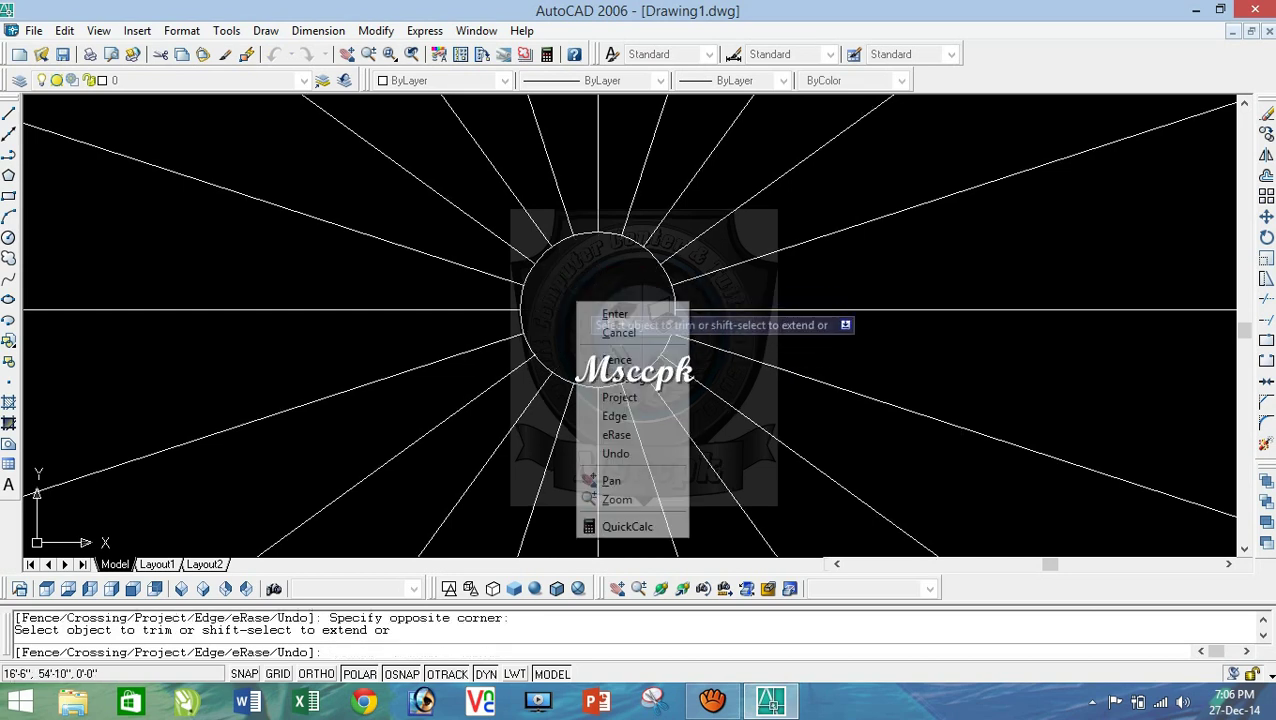
{"action": "left_click", "coordinate": [598, 315]}
{"action": "scroll", "coordinate": [603, 310], "scroll_direction": "down", "scroll_amount": 4}
{"action": "scroll", "coordinate": [603, 310], "scroll_direction": "down", "scroll_amount": 2}
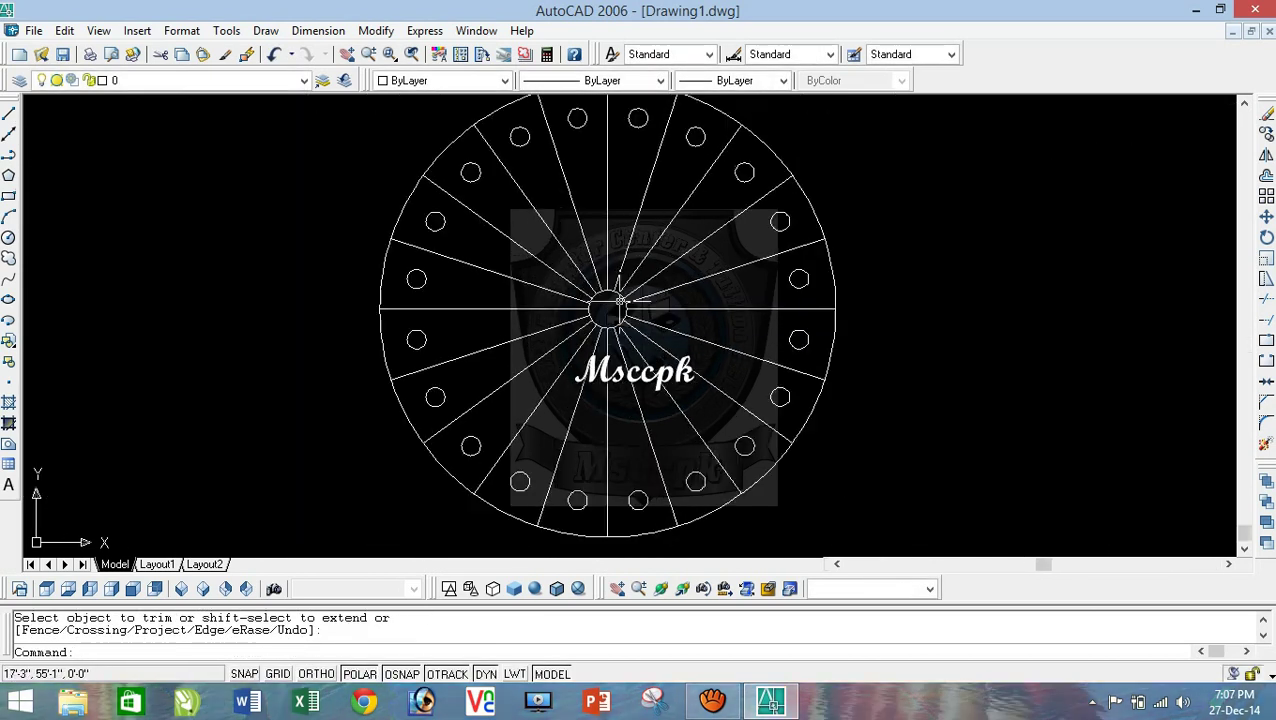
{"action": "left_click", "coordinate": [181, 588]}
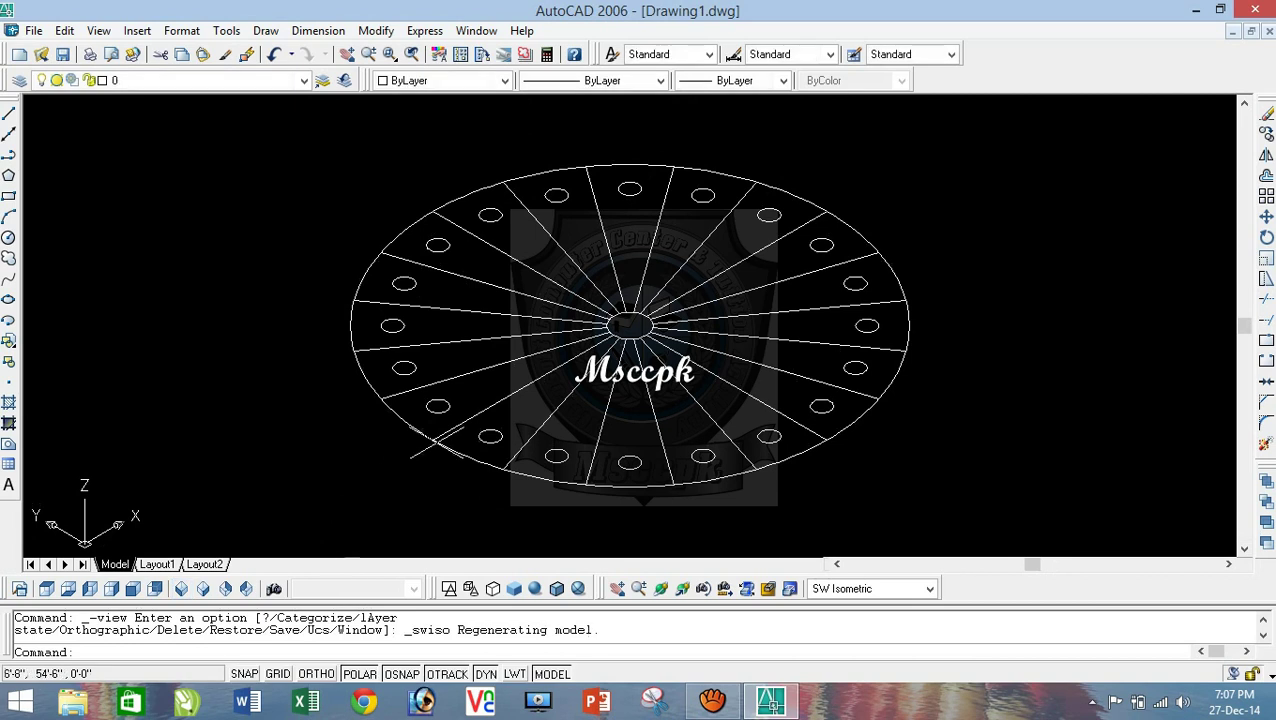
Step: Start BOUNDARY with Pick Points and trace the wedges on the disc's left and upper-left side
{"action": "left_click_drag", "start_coordinate": [269, 385], "coordinate": [212, 329]}
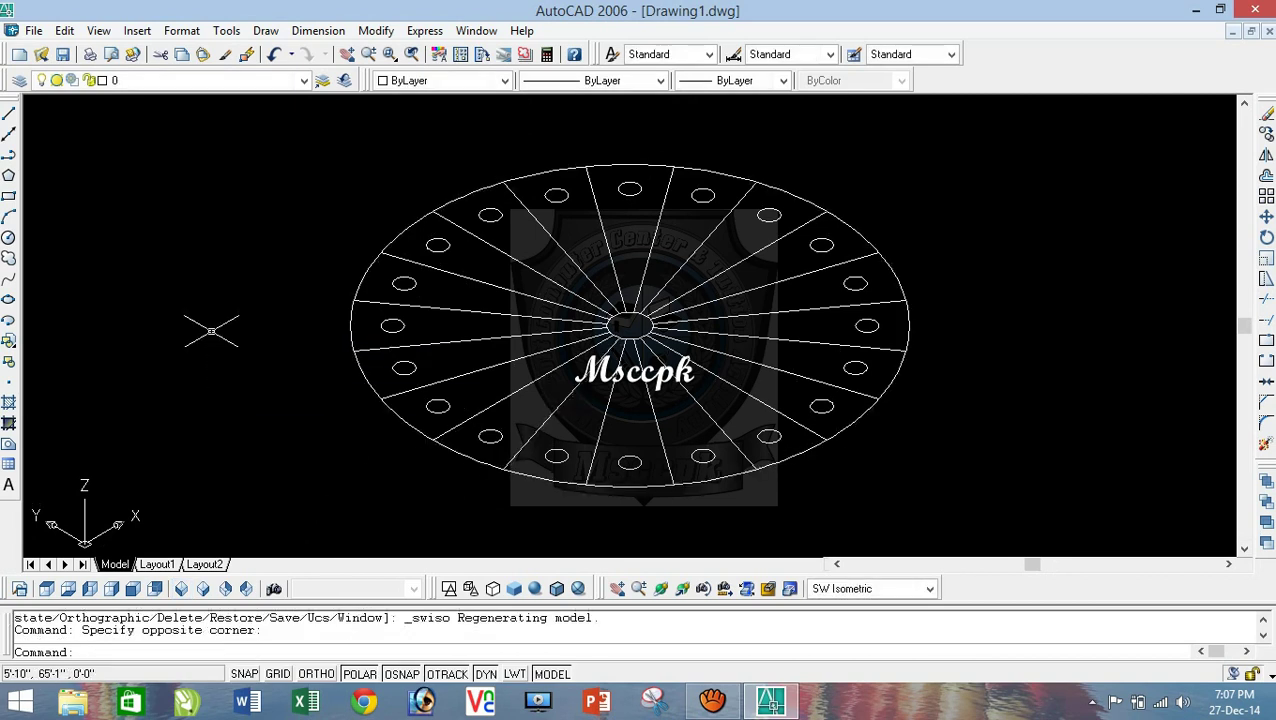
{"action": "key", "text": "Escape"}
{"action": "key", "text": "Escape"}
{"action": "type", "text": "bo"}
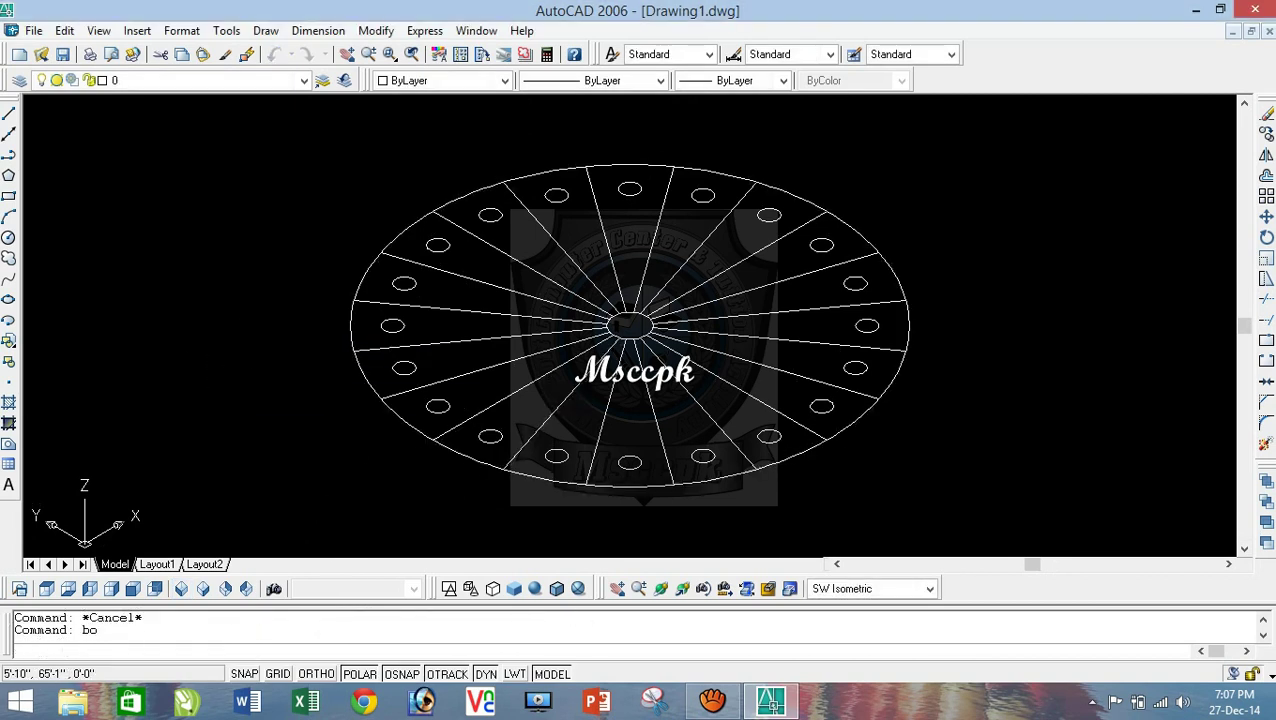
{"action": "key", "text": "Return"}
{"action": "left_click", "coordinate": [440, 160]}
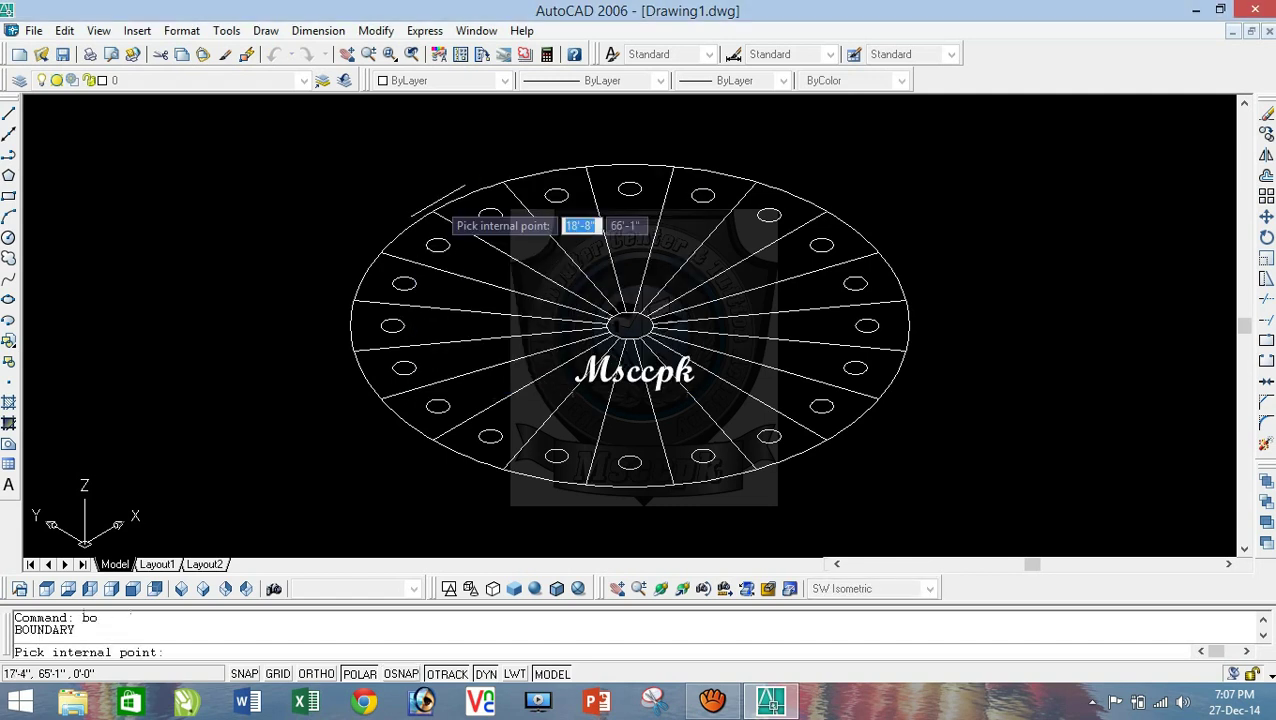
{"action": "left_click", "coordinate": [478, 392]}
{"action": "left_click", "coordinate": [462, 362]}
{"action": "left_click", "coordinate": [458, 322]}
{"action": "left_click", "coordinate": [462, 298]}
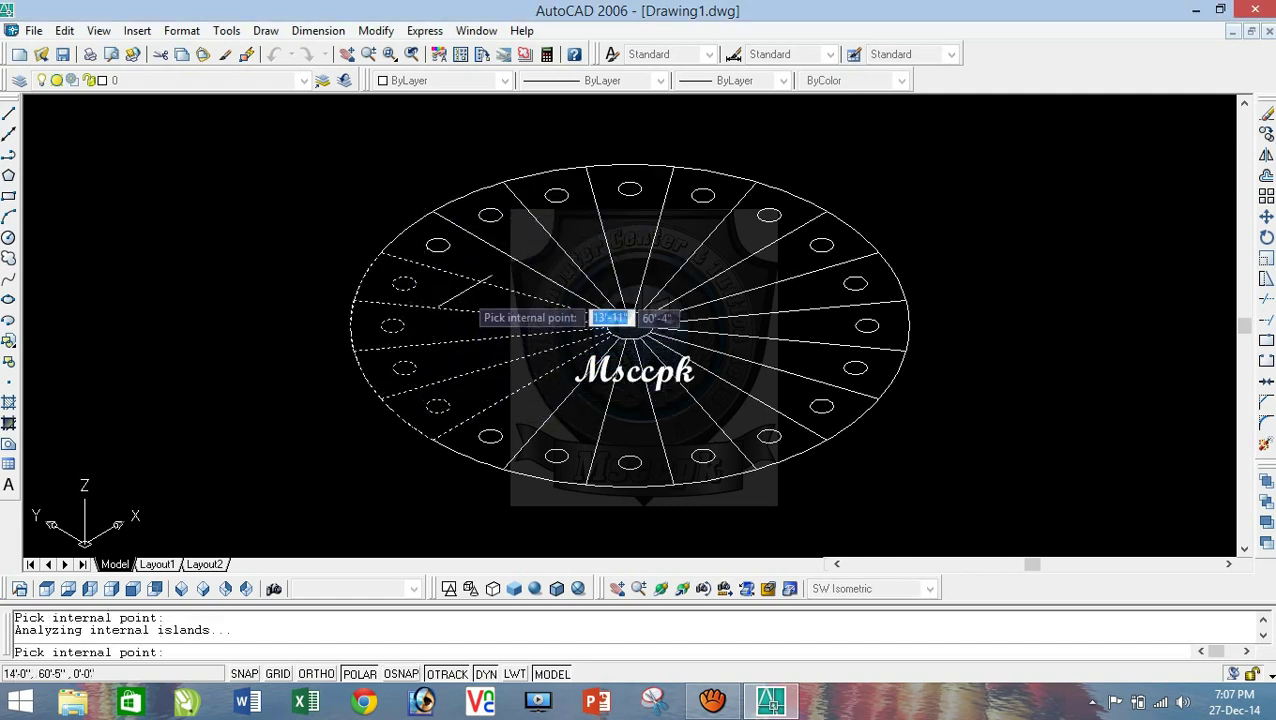
{"action": "left_click", "coordinate": [492, 256]}
{"action": "left_click", "coordinate": [530, 240]}
Step: Trace the remaining top, right and bottom wedges, dismissing the duplicate-boundary warning, to finish 40 boundaries
{"action": "left_click", "coordinate": [575, 238]}
{"action": "left_click", "coordinate": [632, 236]}
{"action": "left_click", "coordinate": [682, 242]}
{"action": "left_click", "coordinate": [728, 254]}
{"action": "left_click", "coordinate": [762, 268]}
{"action": "left_click", "coordinate": [776, 292]}
{"action": "left_click", "coordinate": [788, 352]}
{"action": "left_click", "coordinate": [772, 386]}
{"action": "left_click", "coordinate": [742, 416]}
{"action": "left_click", "coordinate": [700, 432]}
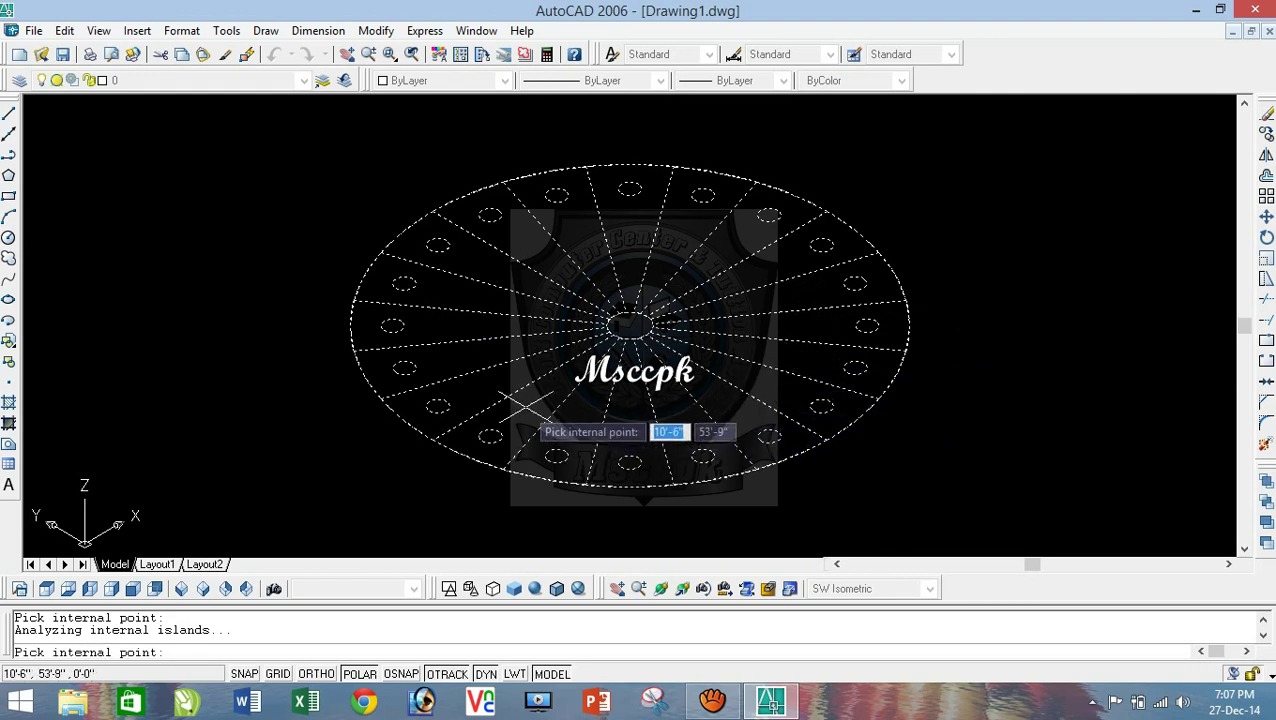
{"action": "left_click", "coordinate": [488, 405]}
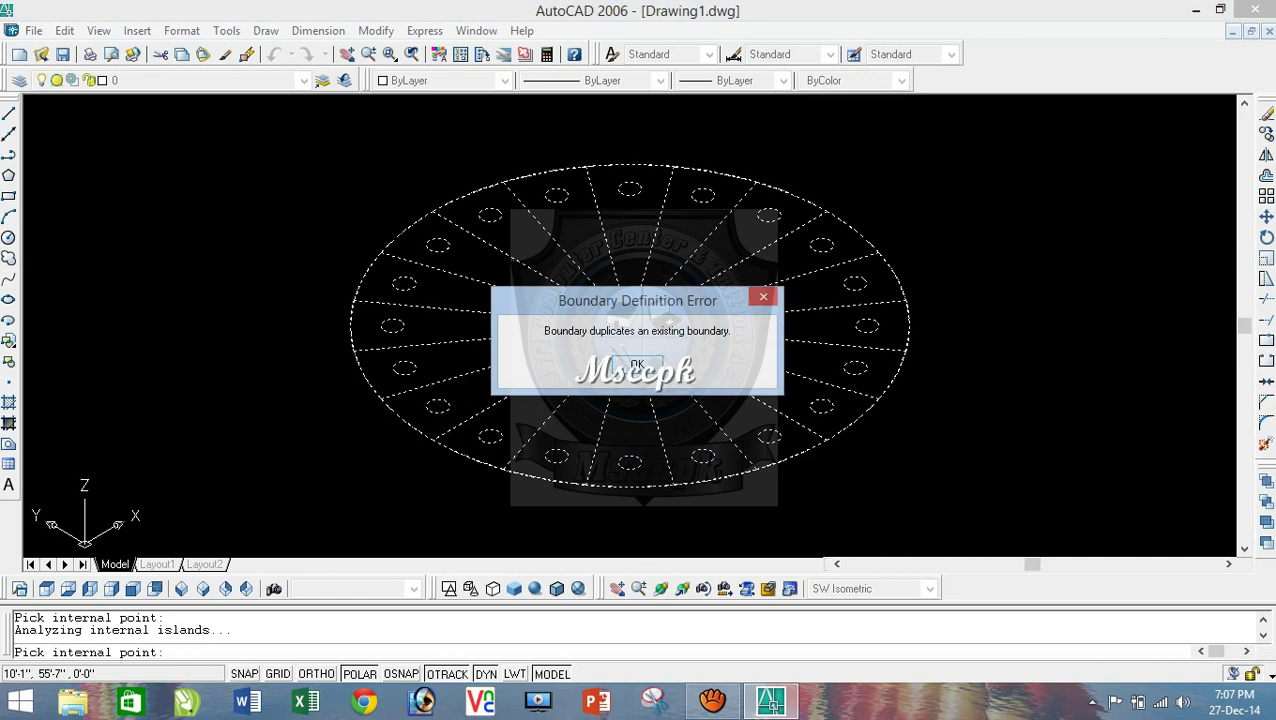
{"action": "left_click", "coordinate": [637, 364]}
{"action": "key", "text": "Return"}
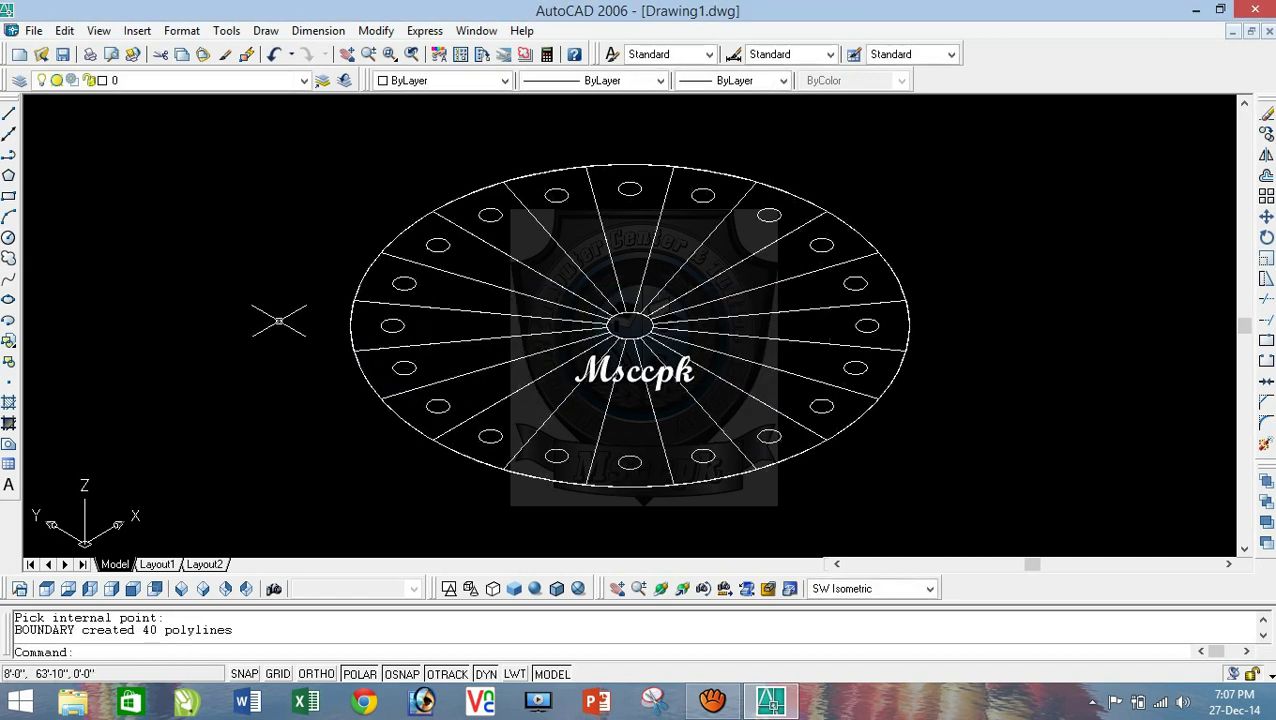
{"action": "key", "text": "Escape"}
{"action": "key", "text": "Escape"}
Step: Start EXTRUDE and select the small hole circles around the left, top and right of the disc
{"action": "type", "text": "ext"}
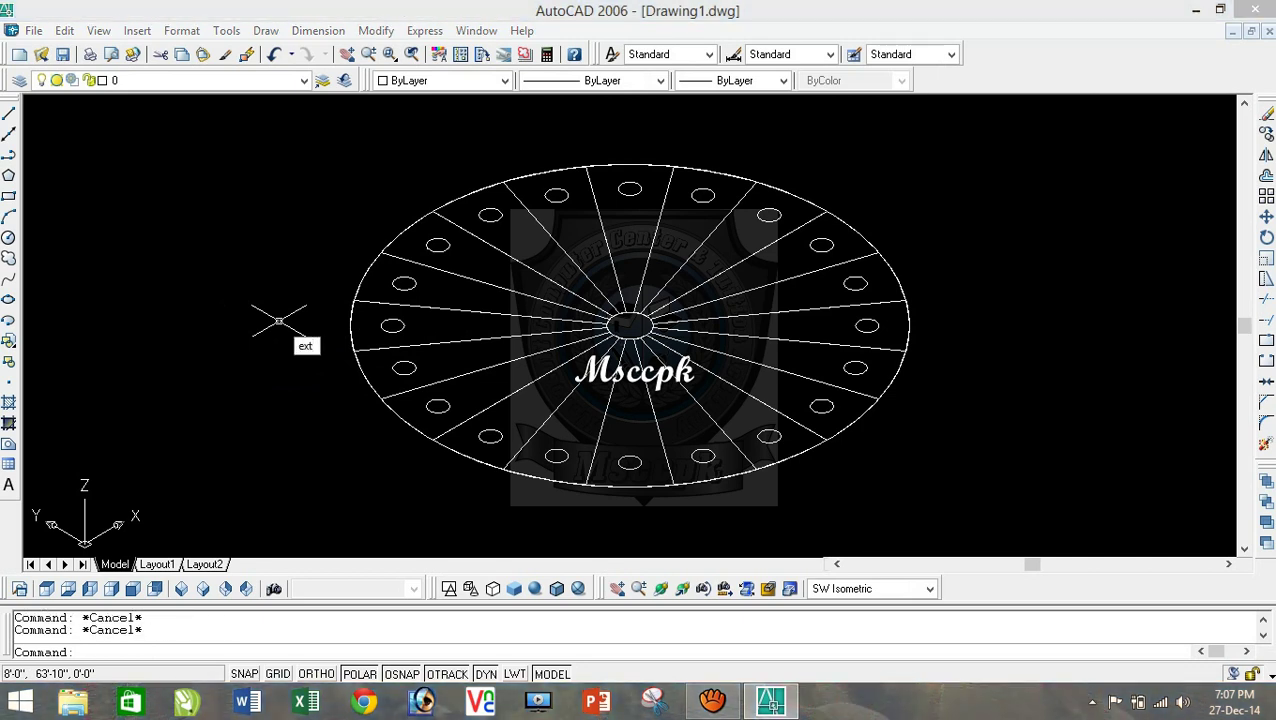
{"action": "key", "text": "Return"}
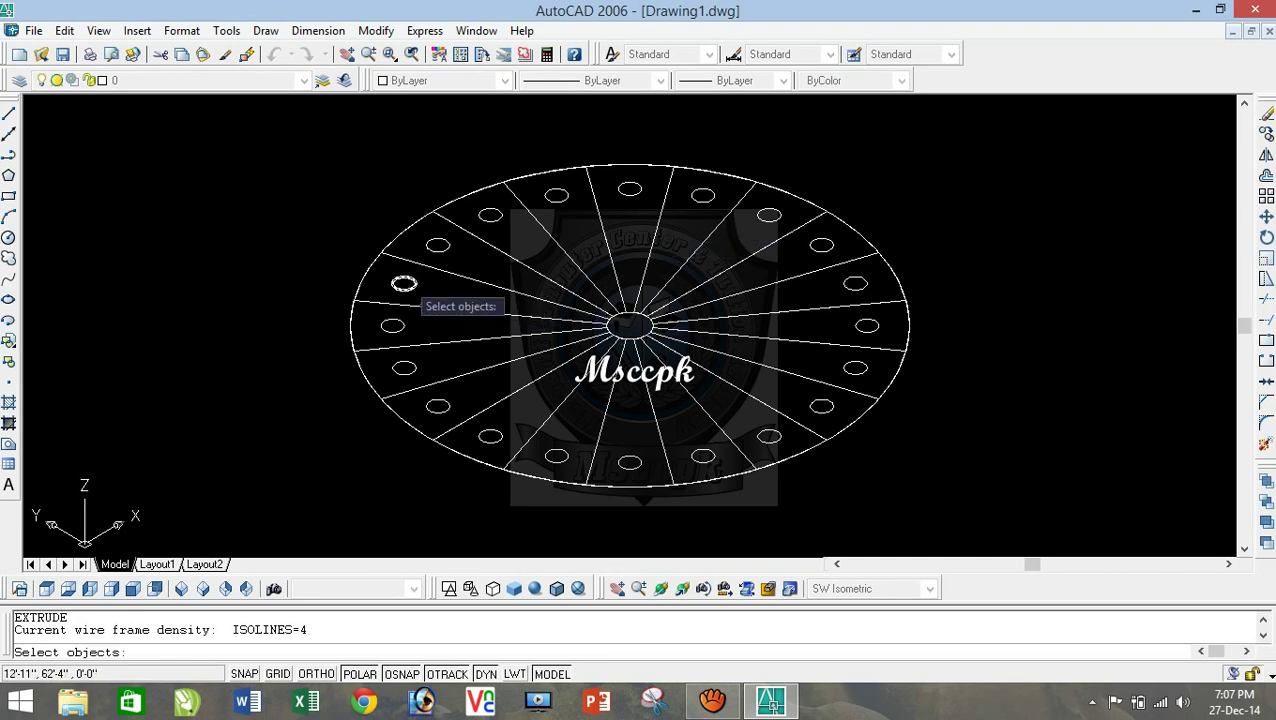
{"action": "left_click", "coordinate": [404, 283]}
{"action": "left_click", "coordinate": [438, 245]}
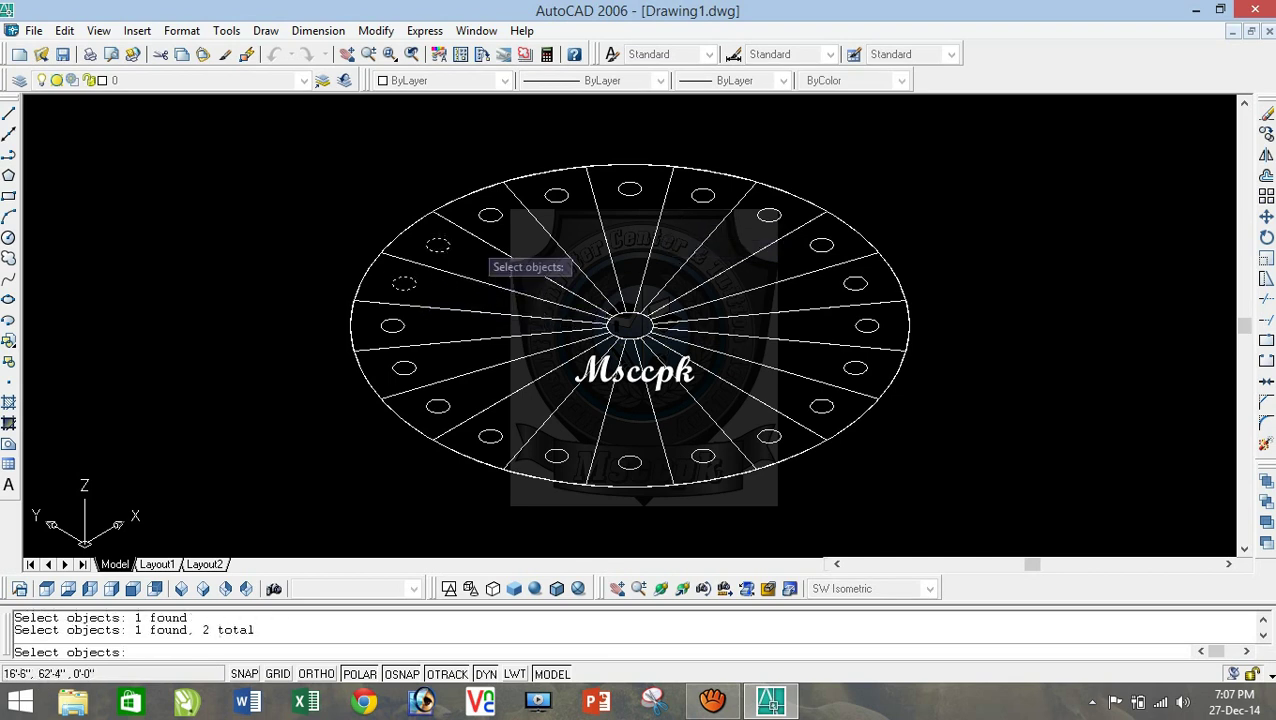
{"action": "left_click", "coordinate": [503, 217]}
{"action": "left_click", "coordinate": [566, 198]}
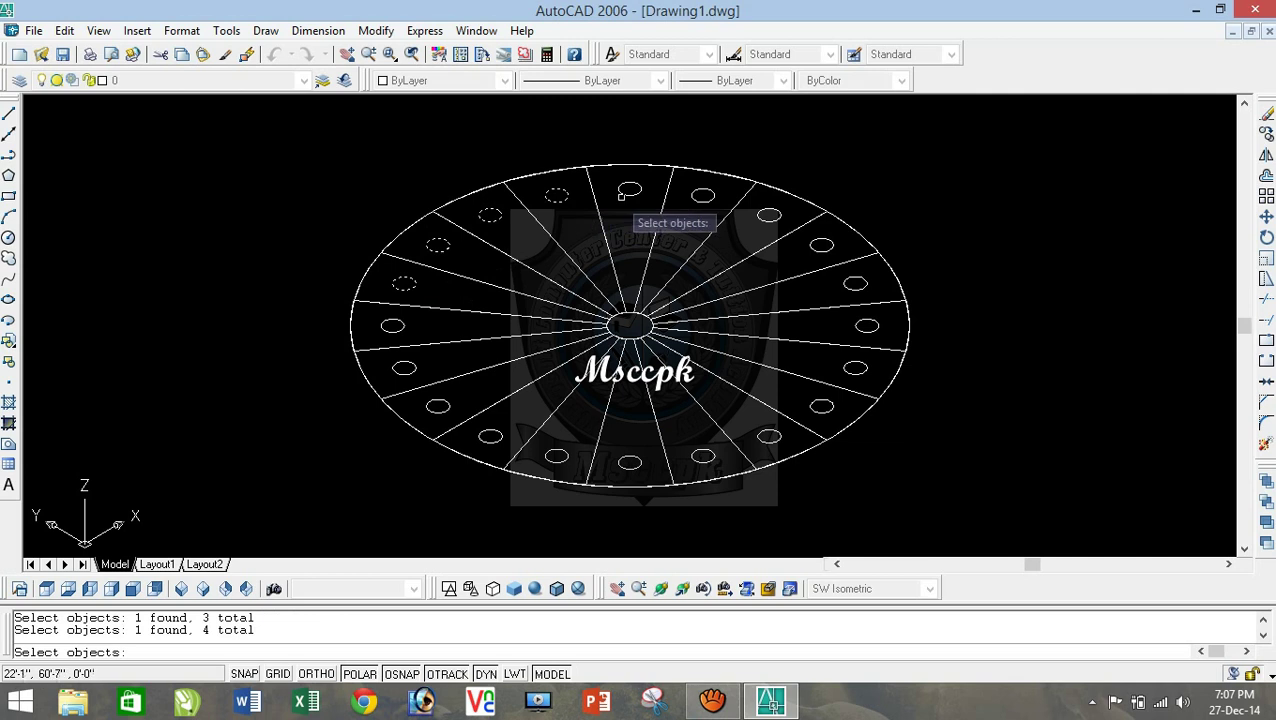
{"action": "left_click", "coordinate": [703, 196]}
{"action": "left_click", "coordinate": [769, 214]}
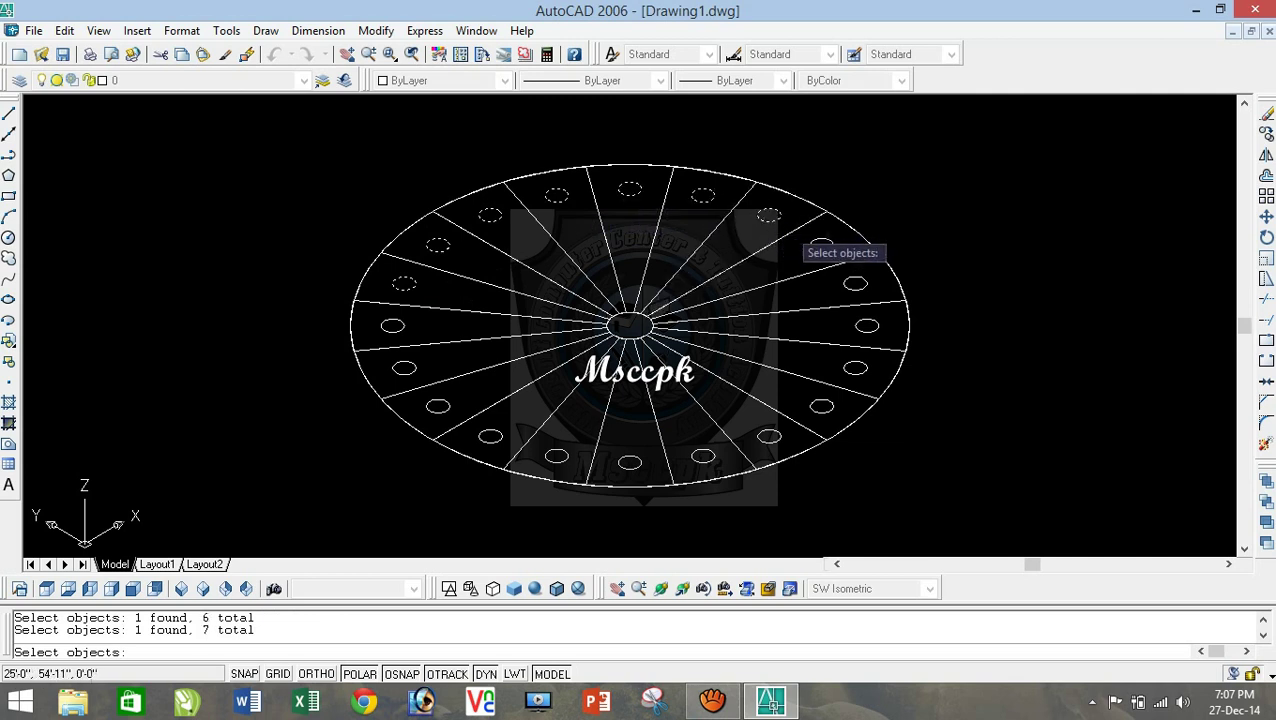
{"action": "left_click", "coordinate": [819, 245]}
{"action": "left_click", "coordinate": [855, 283]}
{"action": "left_click", "coordinate": [866, 325]}
{"action": "left_click", "coordinate": [855, 368]}
Step: Select the remaining lower holes and extrude all twenty circles 6' high with zero taper
{"action": "left_click", "coordinate": [822, 404]}
{"action": "left_click", "coordinate": [769, 434]}
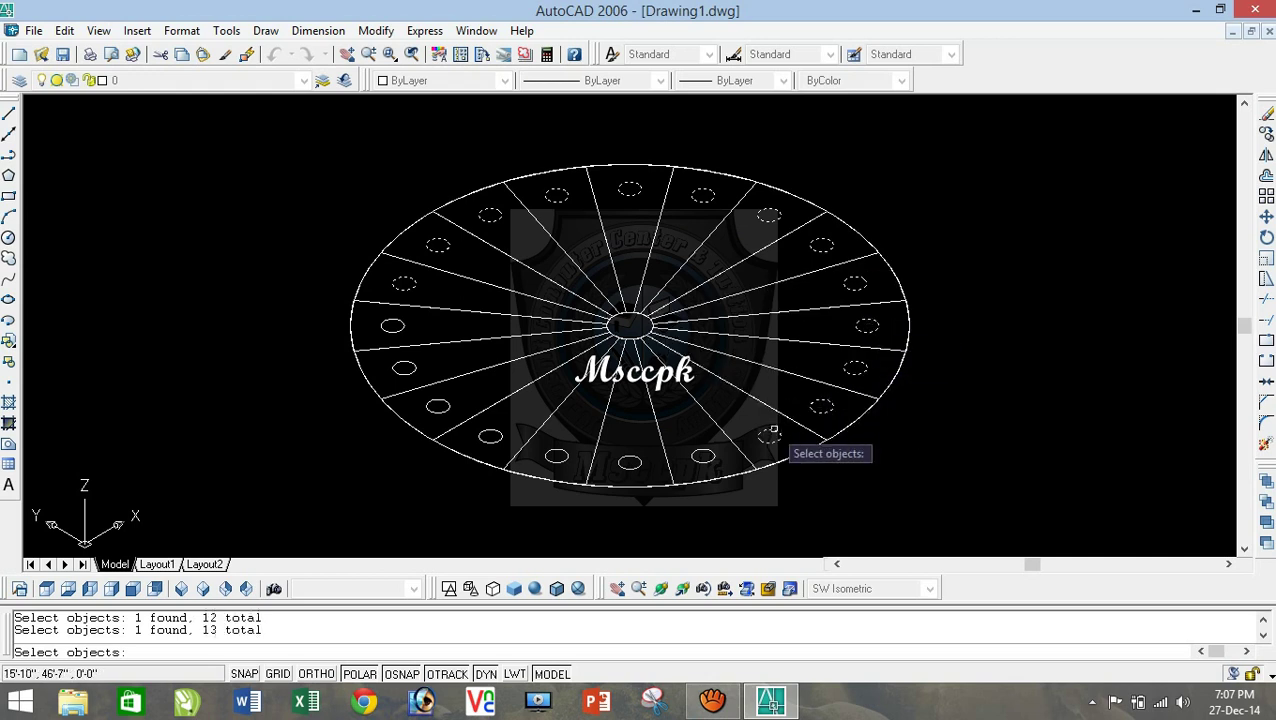
{"action": "left_click", "coordinate": [702, 452]}
{"action": "left_click", "coordinate": [627, 459]}
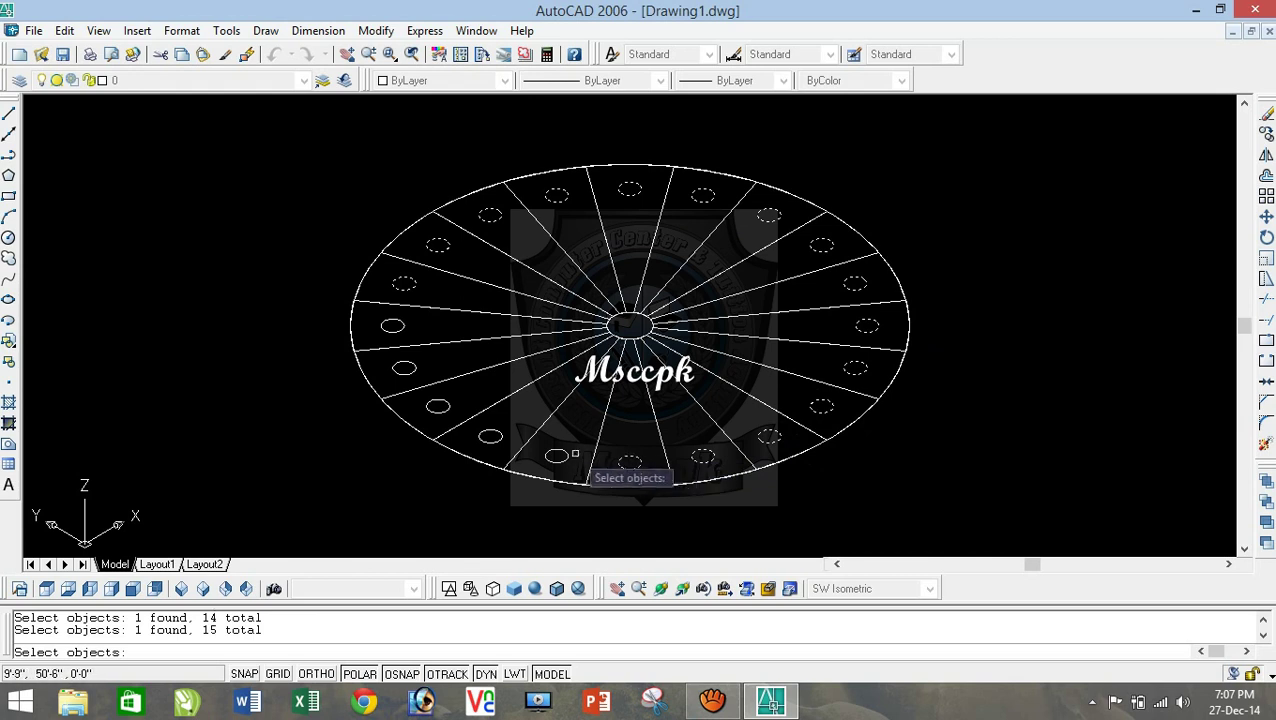
{"action": "left_click", "coordinate": [557, 453]}
{"action": "left_click", "coordinate": [491, 436]}
{"action": "left_click", "coordinate": [437, 405]}
{"action": "left_click", "coordinate": [404, 367]}
{"action": "left_click", "coordinate": [393, 327]}
{"action": "key", "text": "Return"}
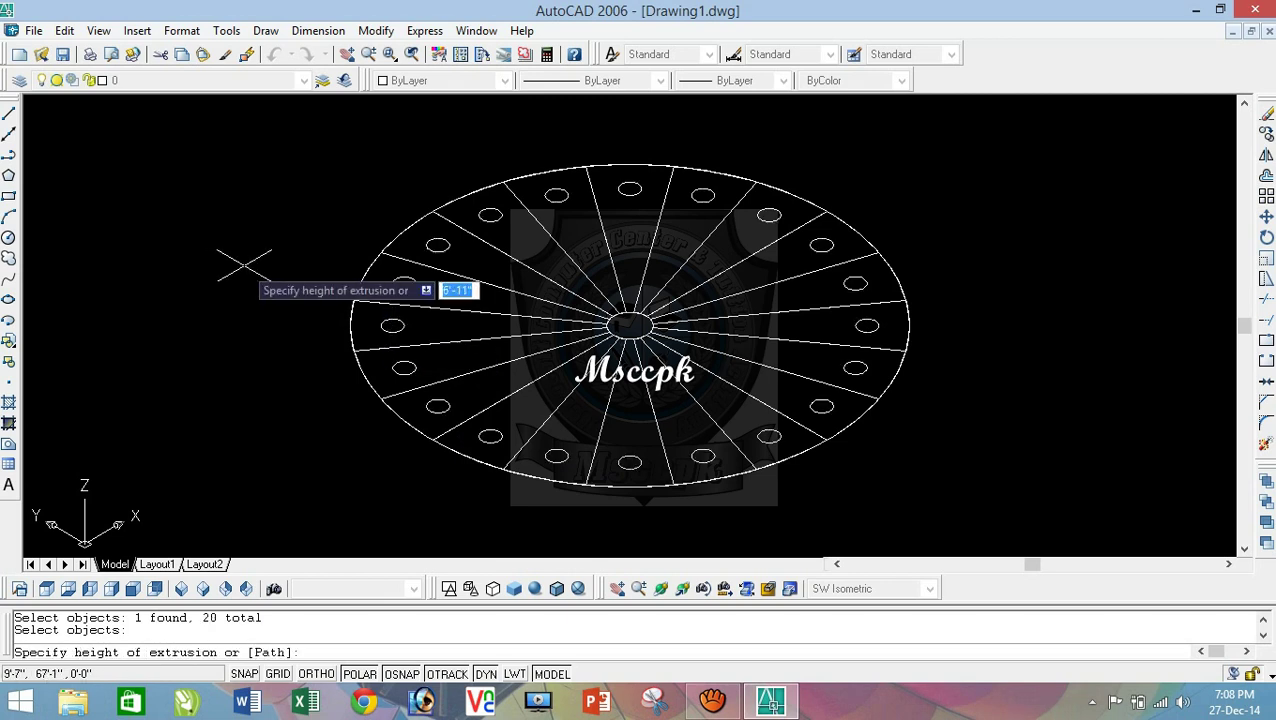
{"action": "type", "text": "6"}
{"action": "key", "text": "Return"}
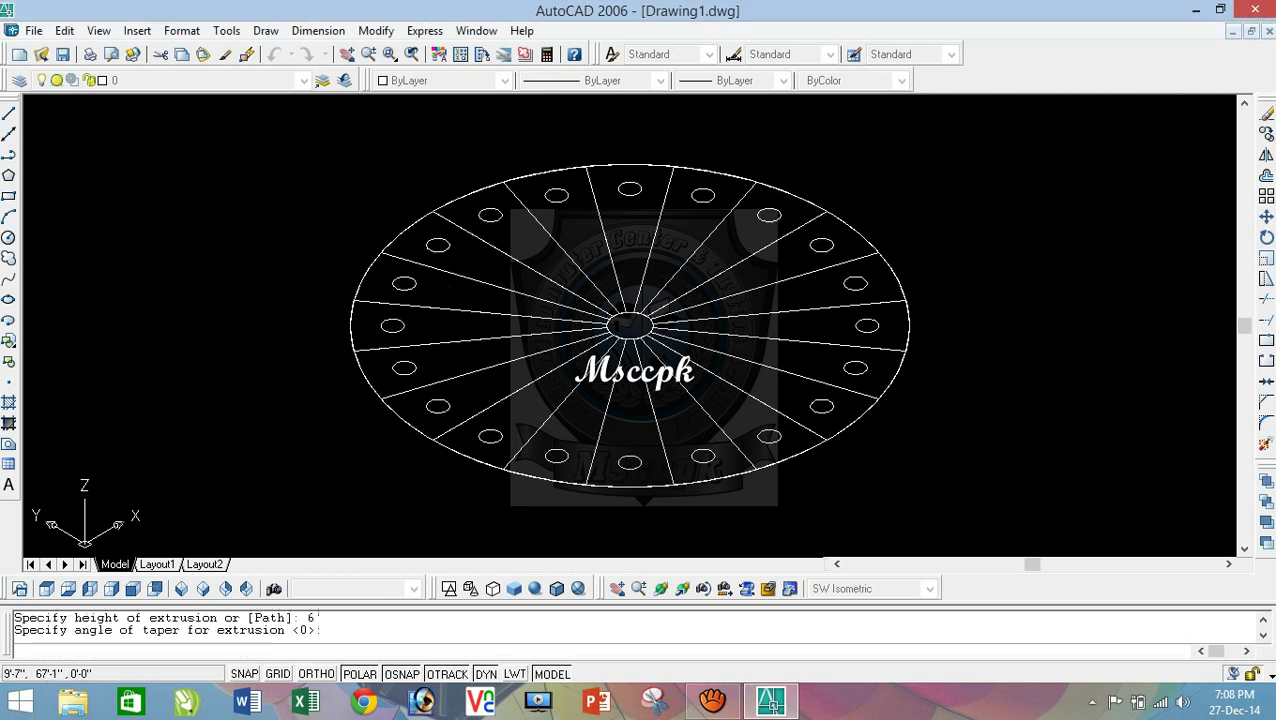
{"action": "key", "text": "Return"}
{"action": "left_click", "coordinate": [615, 328]}
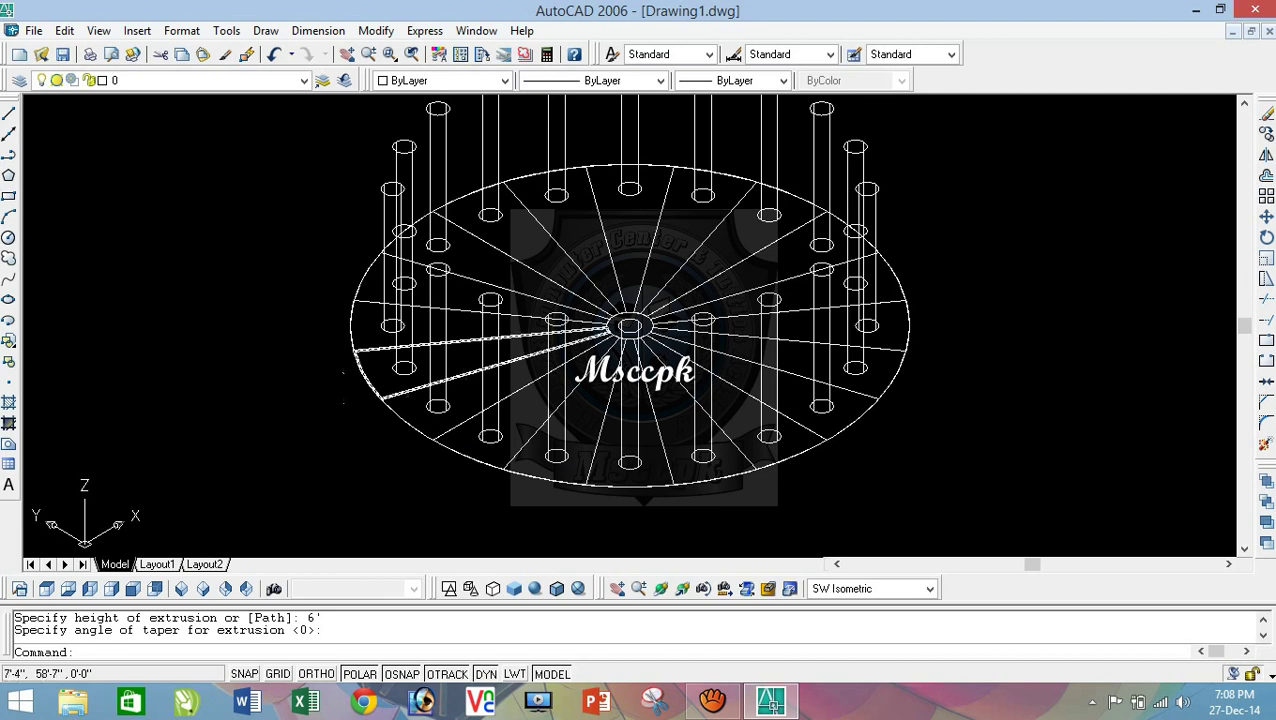
{"action": "left_click", "coordinate": [440, 470]}
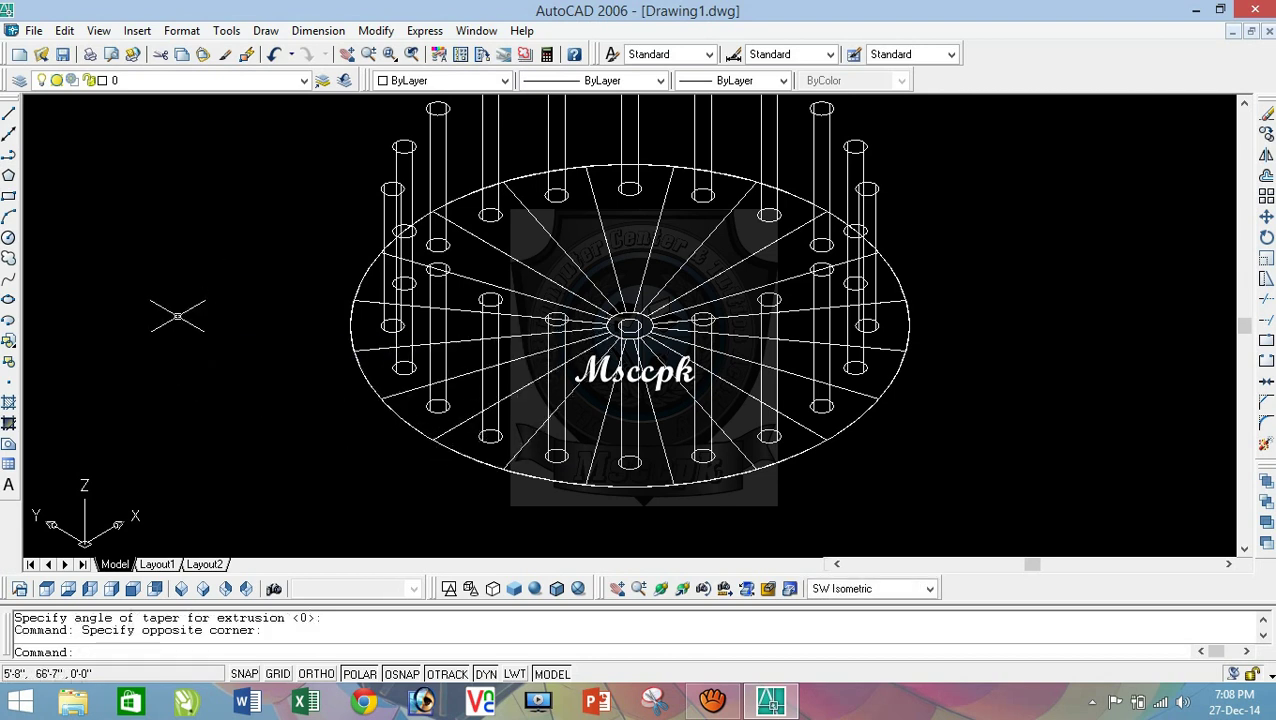
Step: Start EXTRUDE and pick the radial sector lines on the left and upper side of the disc
{"action": "key", "text": "Escape"}
{"action": "key", "text": "Escape"}
{"action": "type", "text": "ext"}
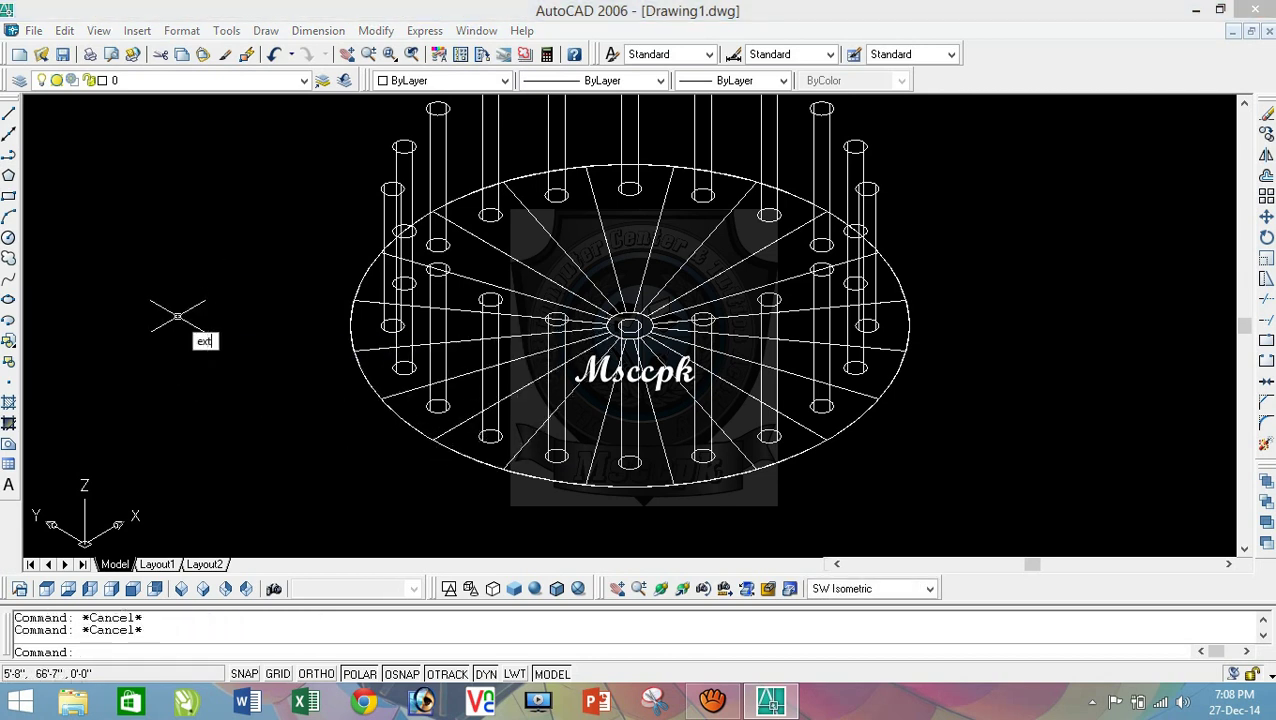
{"action": "key", "text": "Return"}
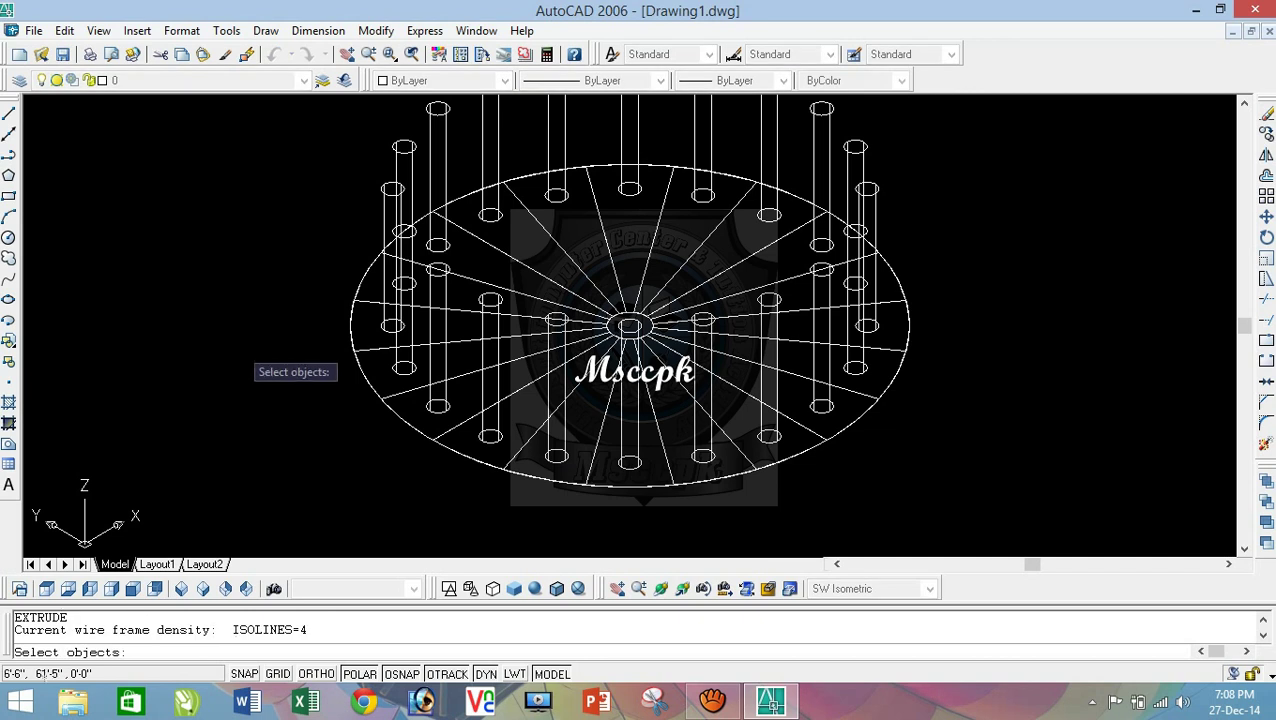
{"action": "left_click", "coordinate": [443, 445]}
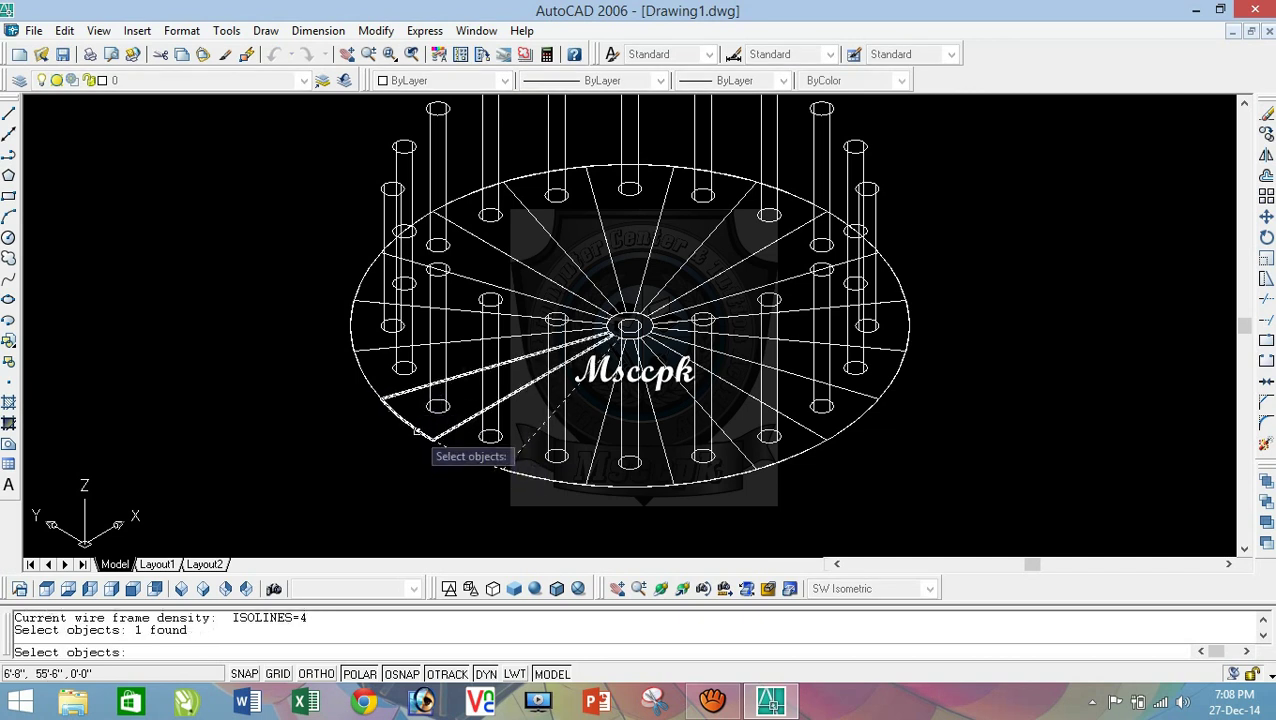
{"action": "left_click", "coordinate": [417, 437]}
{"action": "left_click", "coordinate": [360, 372]}
{"action": "left_click", "coordinate": [347, 325]}
{"action": "left_click", "coordinate": [380, 258]}
{"action": "left_click", "coordinate": [476, 237]}
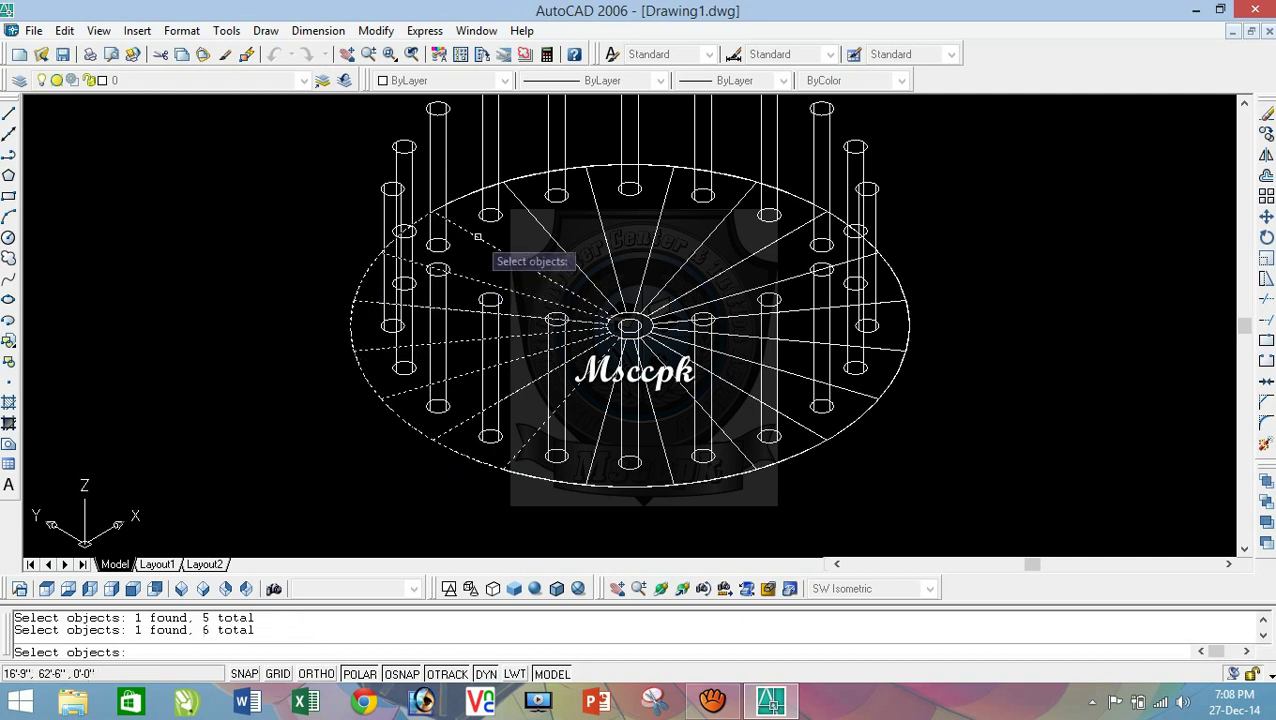
{"action": "left_click", "coordinate": [545, 238]}
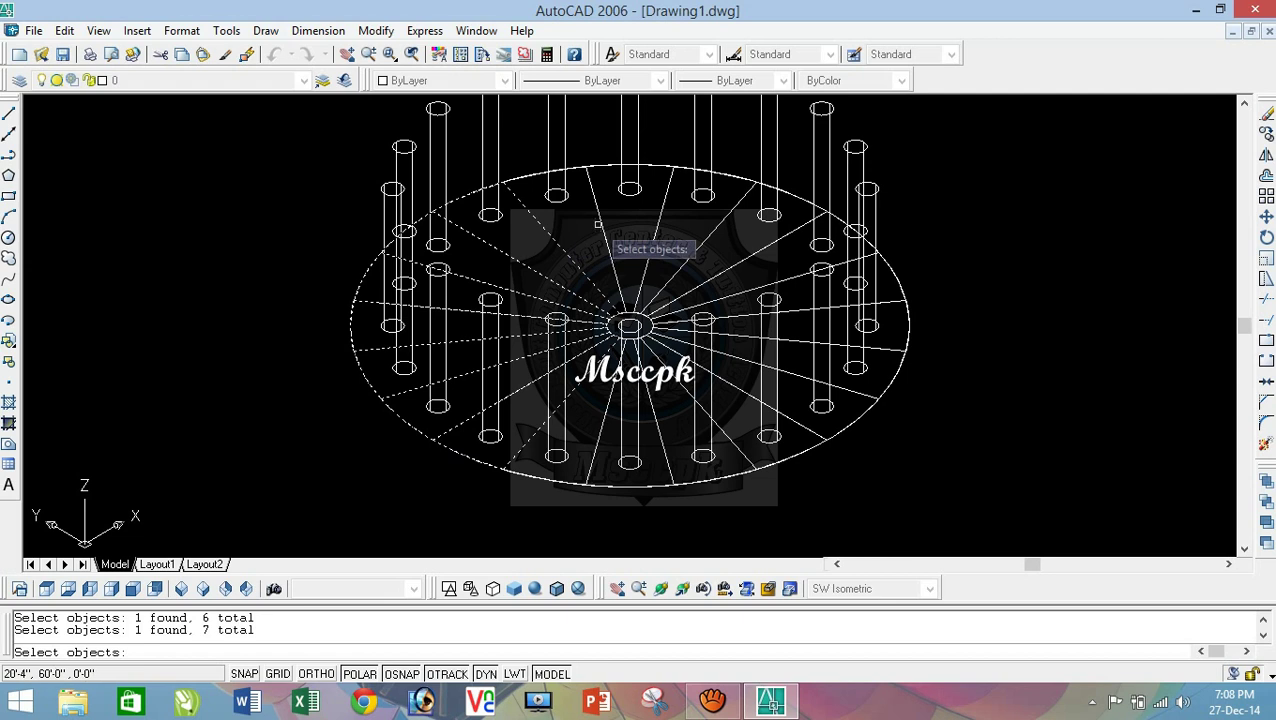
{"action": "left_click", "coordinate": [570, 242]}
{"action": "left_click", "coordinate": [654, 229]}
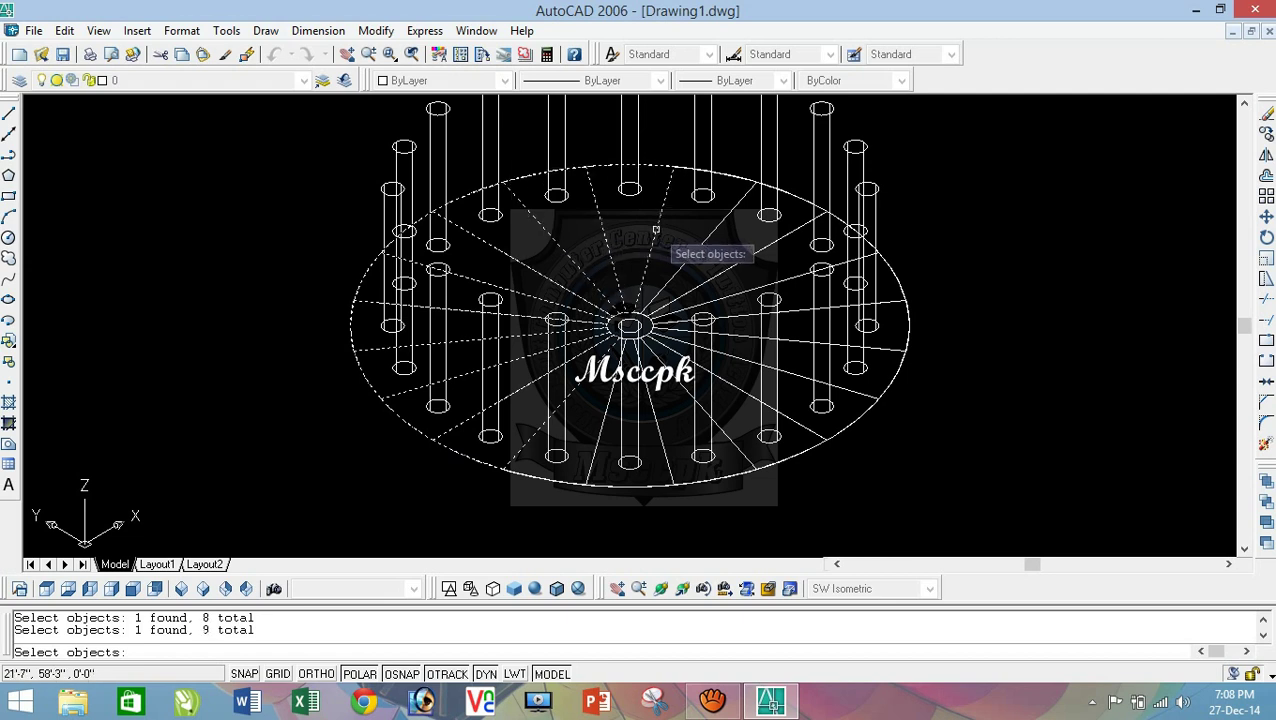
{"action": "left_click", "coordinate": [709, 234]}
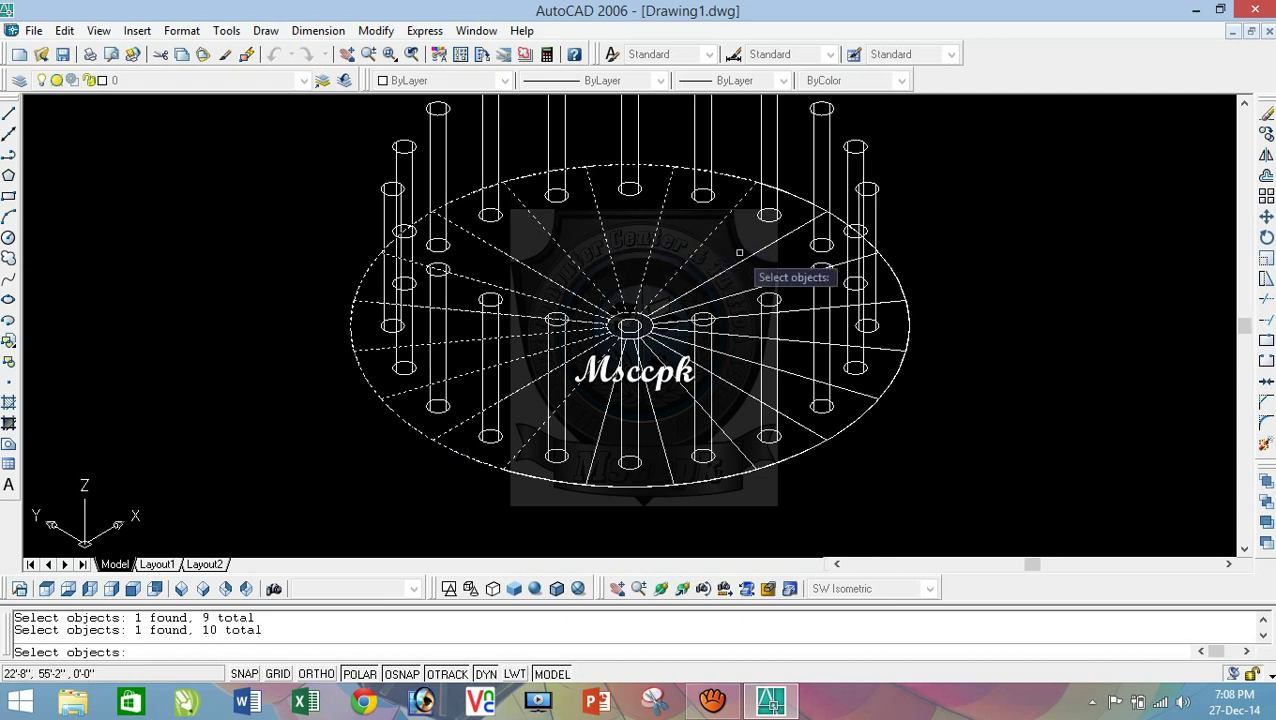
{"action": "left_click", "coordinate": [747, 259]}
Step: Pick the remaining right and bottom radial lines and extrude all twenty 1' high
{"action": "left_click", "coordinate": [762, 290]}
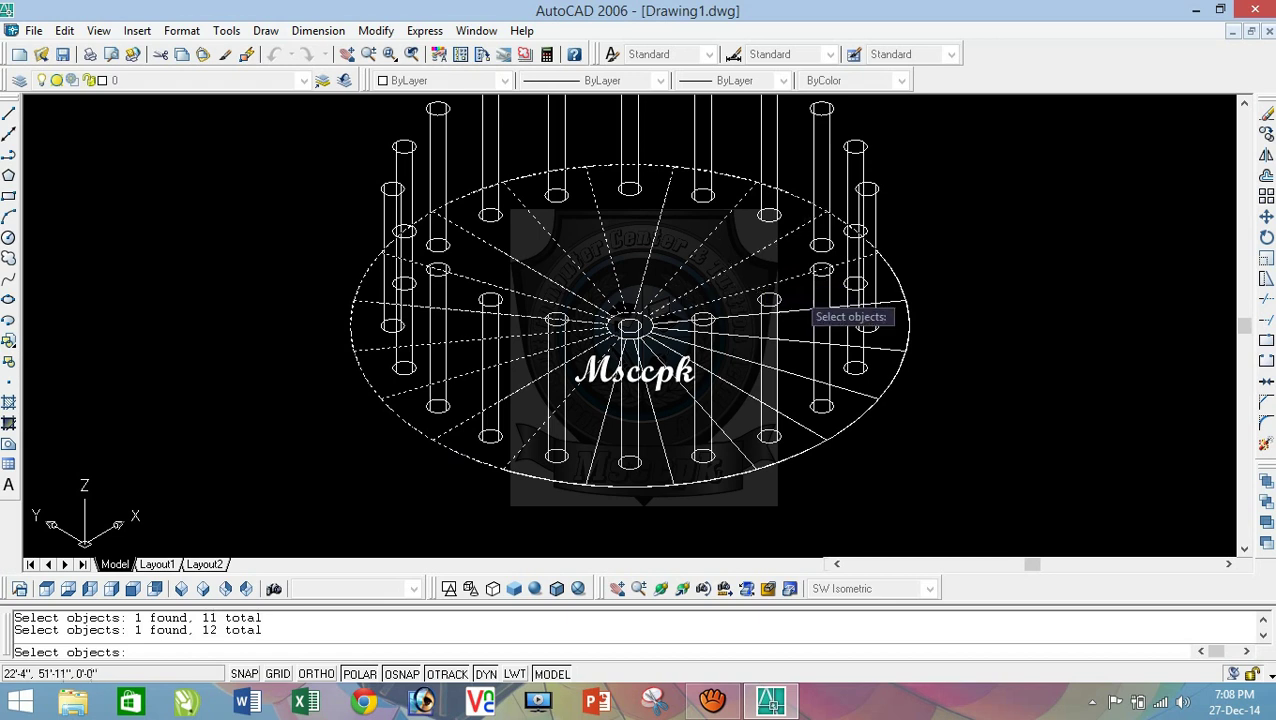
{"action": "left_click", "coordinate": [788, 311]}
{"action": "left_click", "coordinate": [797, 340]}
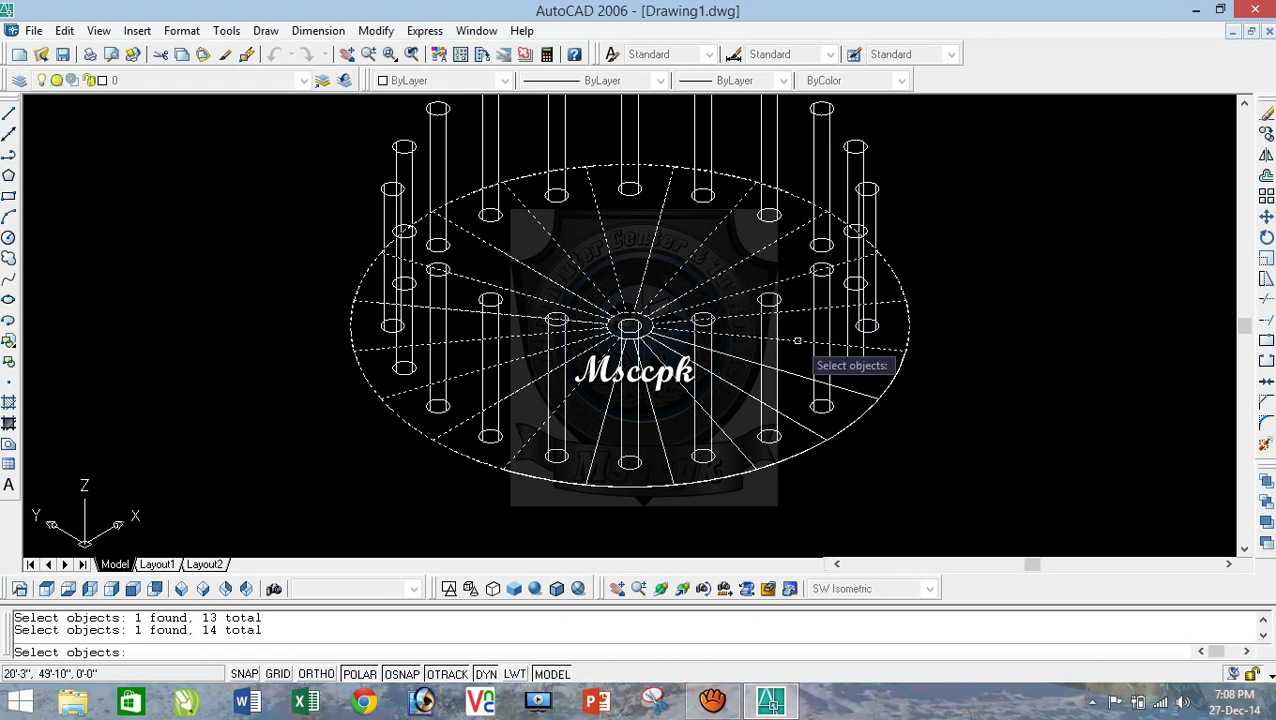
{"action": "left_click", "coordinate": [797, 375]}
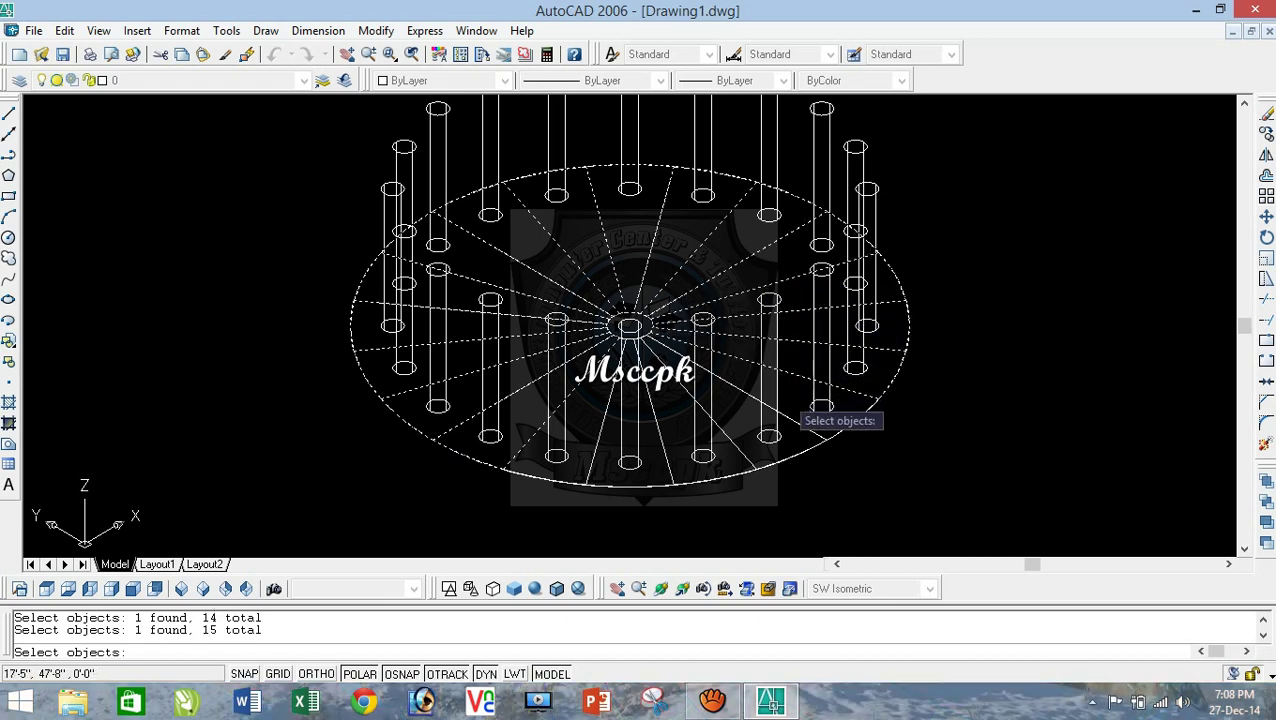
{"action": "left_click", "coordinate": [785, 418]}
{"action": "left_click", "coordinate": [747, 452]}
{"action": "left_click", "coordinate": [676, 481]}
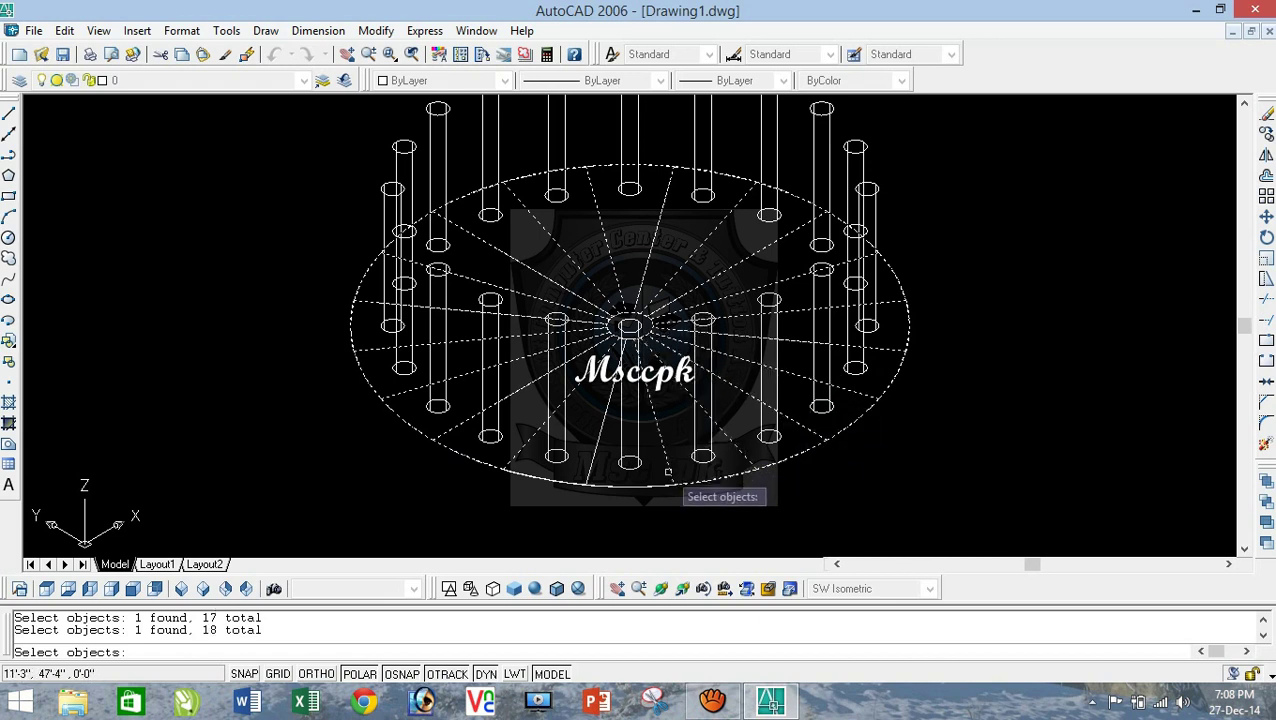
{"action": "left_click", "coordinate": [592, 480]}
{"action": "left_click", "coordinate": [532, 447]}
{"action": "key", "text": "Return"}
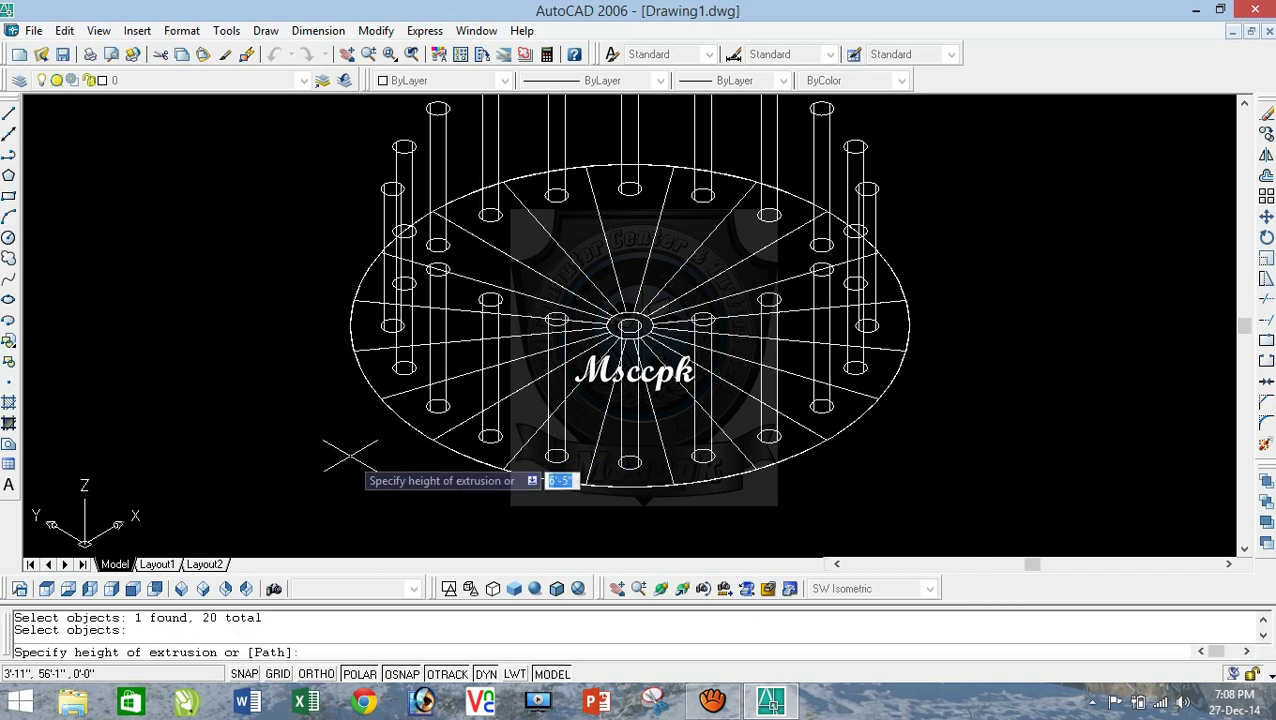
{"action": "type", "text": "1"}
{"action": "key", "text": "Return"}
{"action": "key", "text": "Return"}
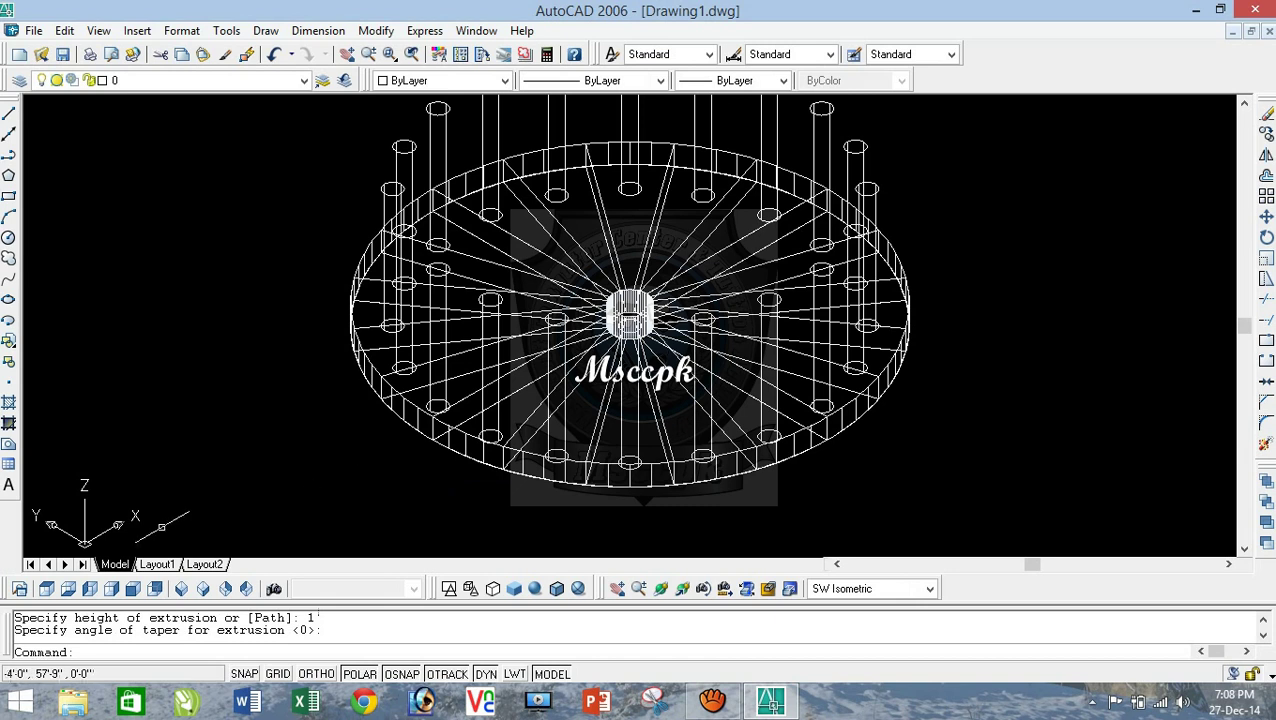
Step: From Top view, trace a closed boundary polyline inside the central hub circle
{"action": "left_click", "coordinate": [47, 588]}
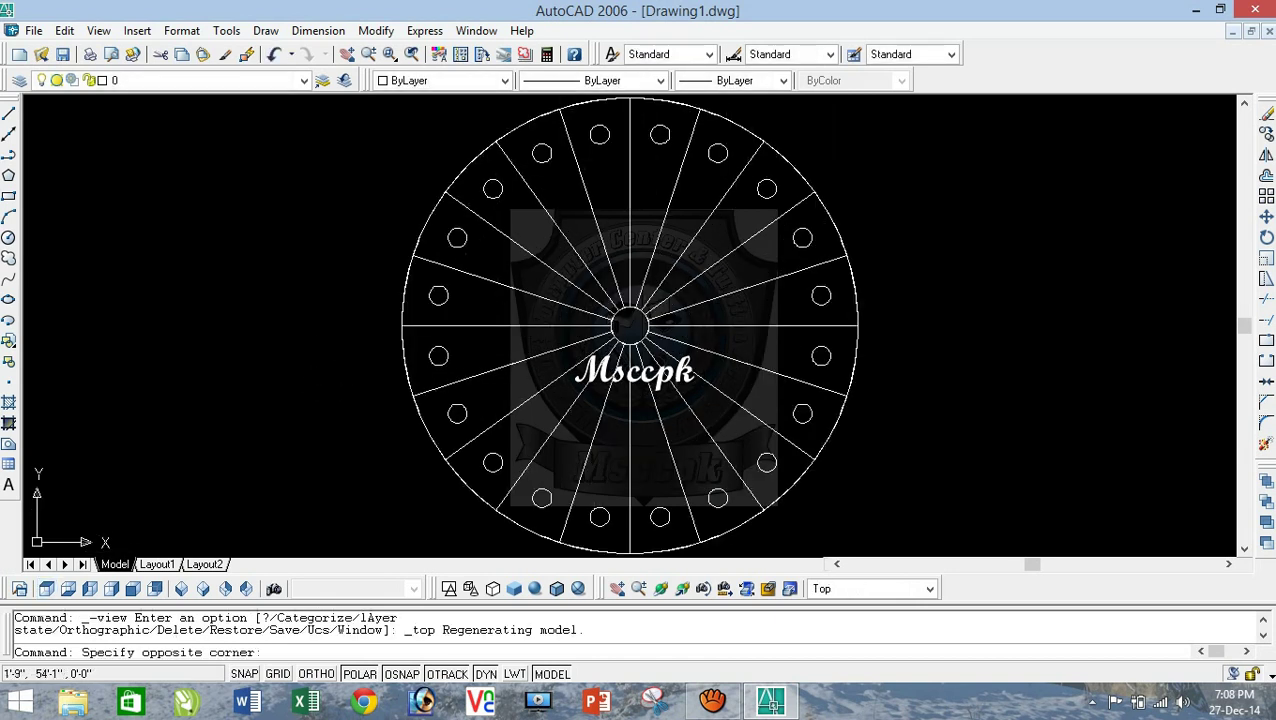
{"action": "left_click", "coordinate": [247, 297]}
{"action": "type", "text": "b"}
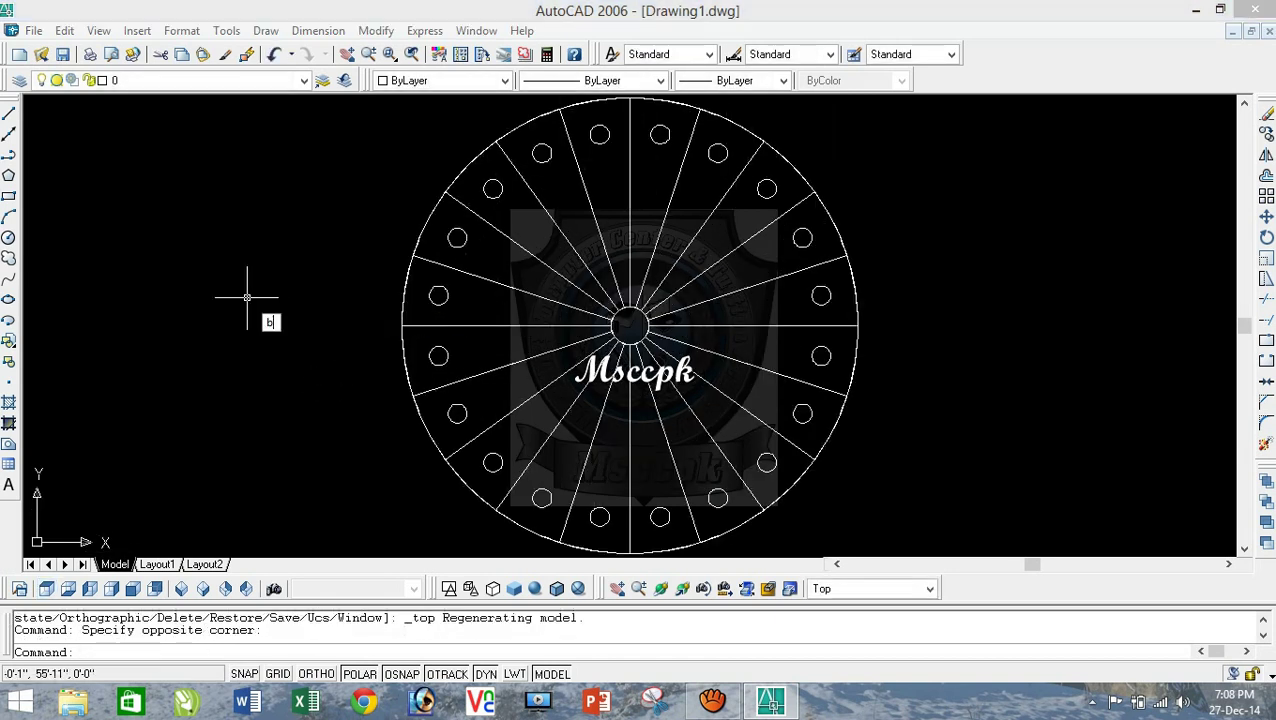
{"action": "key", "text": "Return"}
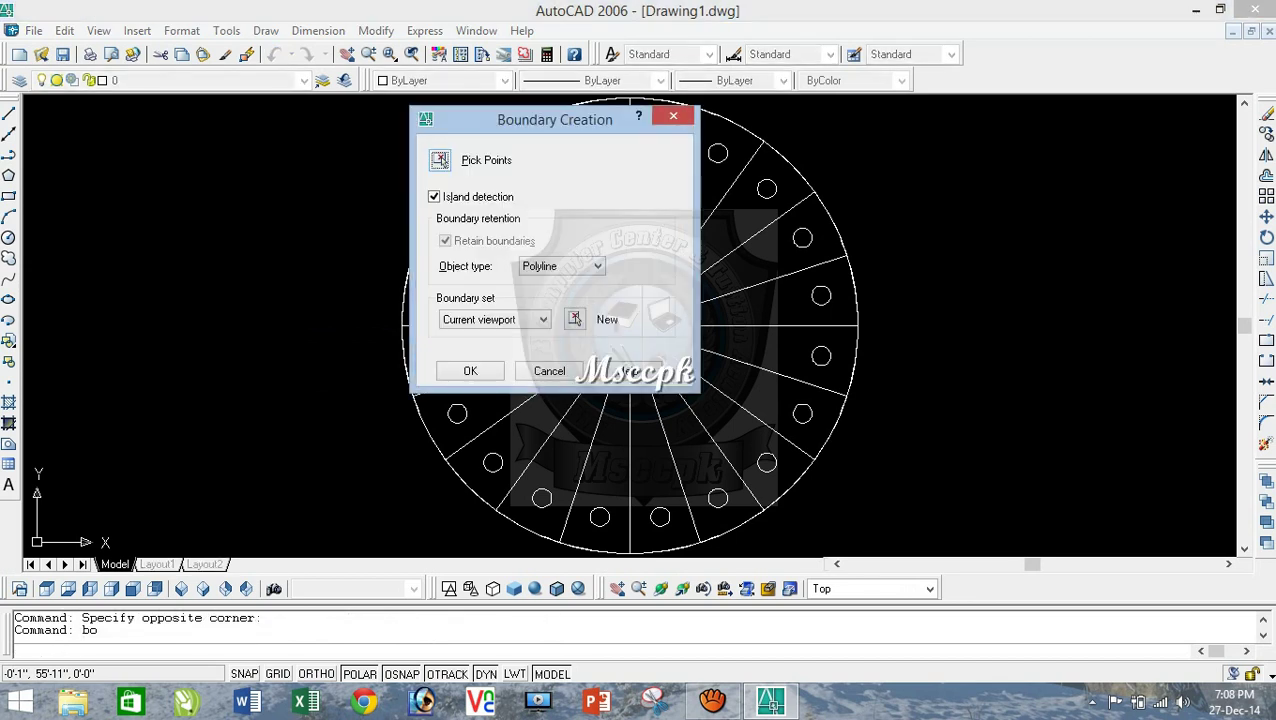
{"action": "left_click", "coordinate": [440, 160]}
{"action": "left_click", "coordinate": [645, 345]}
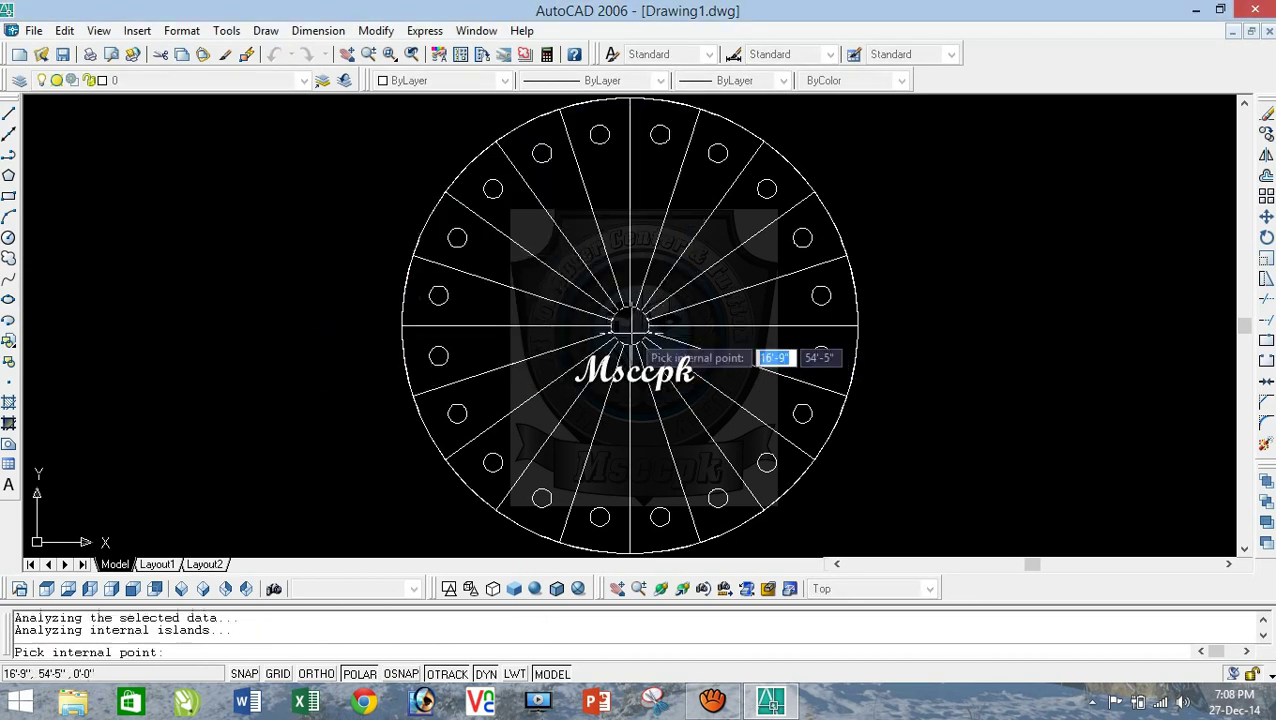
{"action": "key", "text": "Return"}
{"action": "key", "text": "Escape"}
{"action": "key", "text": "Escape"}
{"action": "type", "text": "ext"}
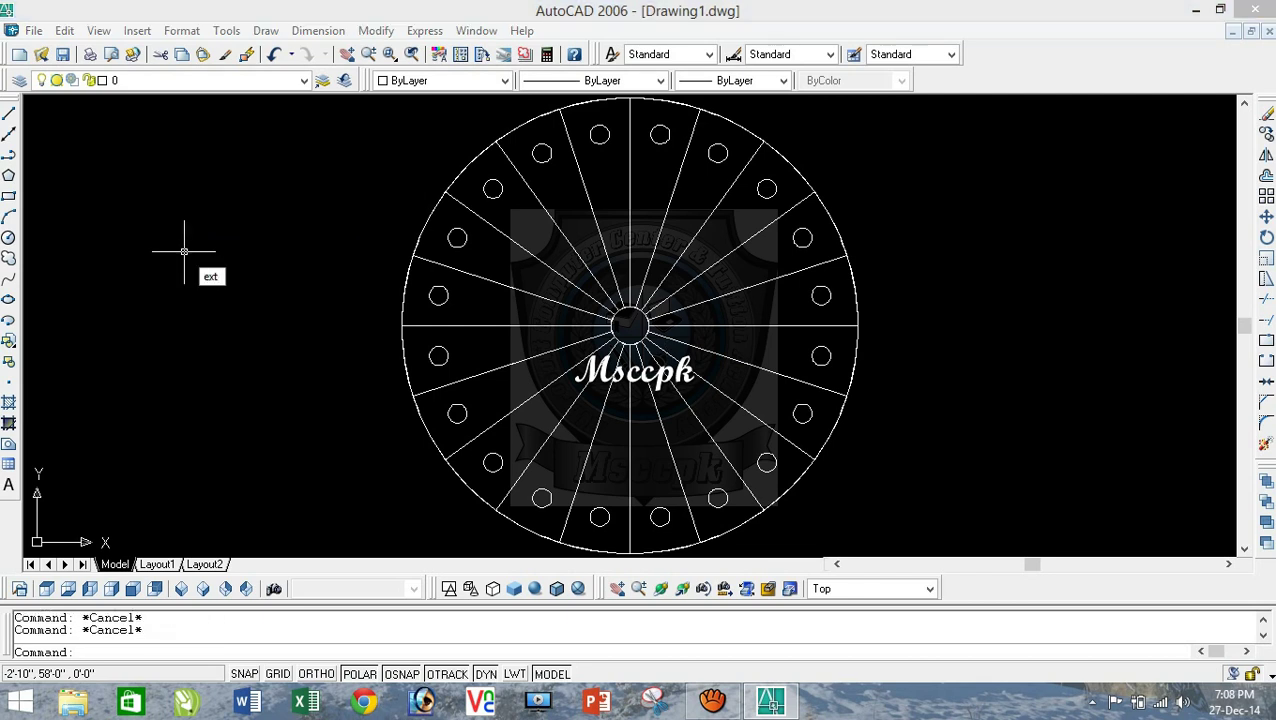
{"action": "key", "text": "Return"}
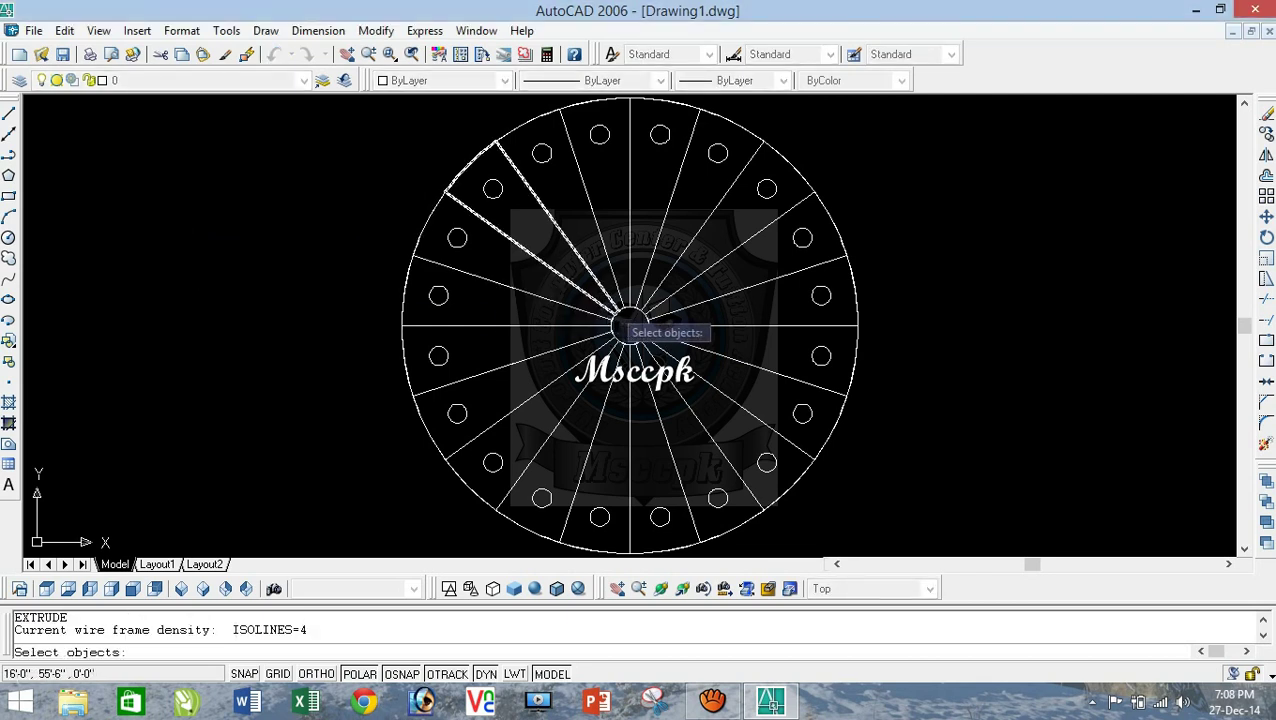
Step: Extrude the hub boundary 20' into a central column and return to SW Isometric view
{"action": "left_click", "coordinate": [625, 320]}
{"action": "key", "text": "Return"}
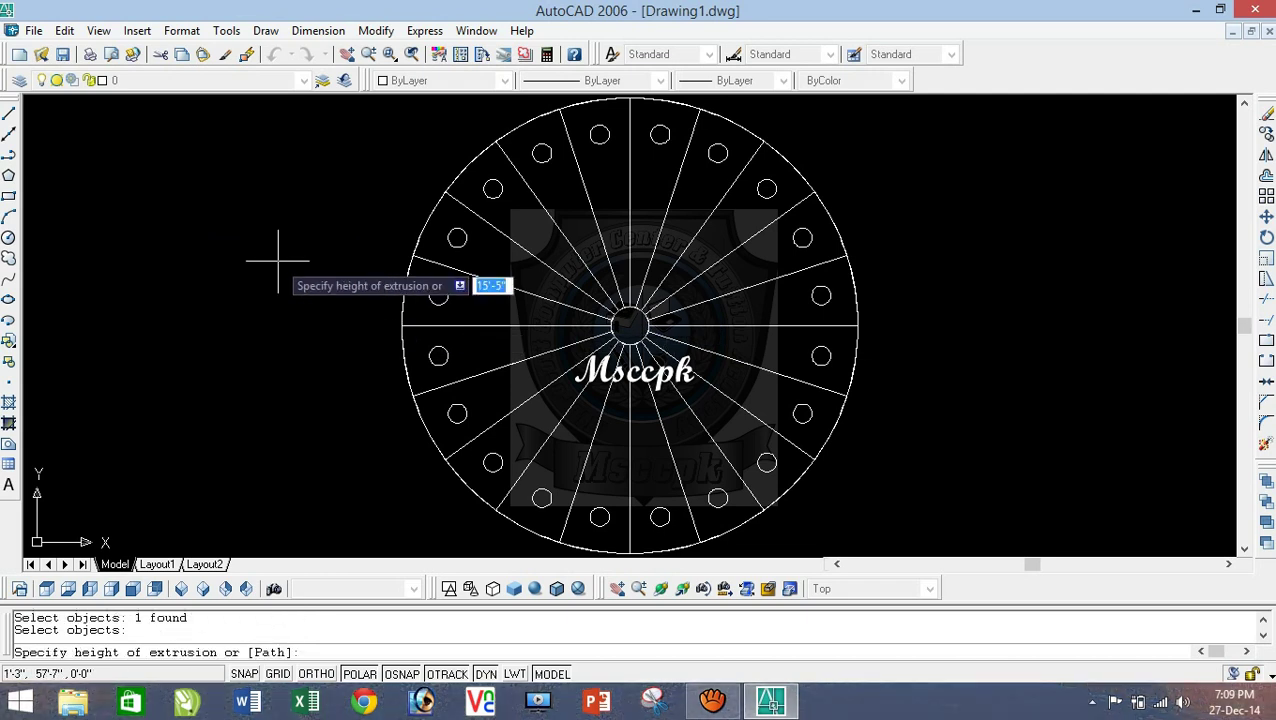
{"action": "type", "text": "20"}
{"action": "key", "text": "Return"}
{"action": "key", "text": "Return"}
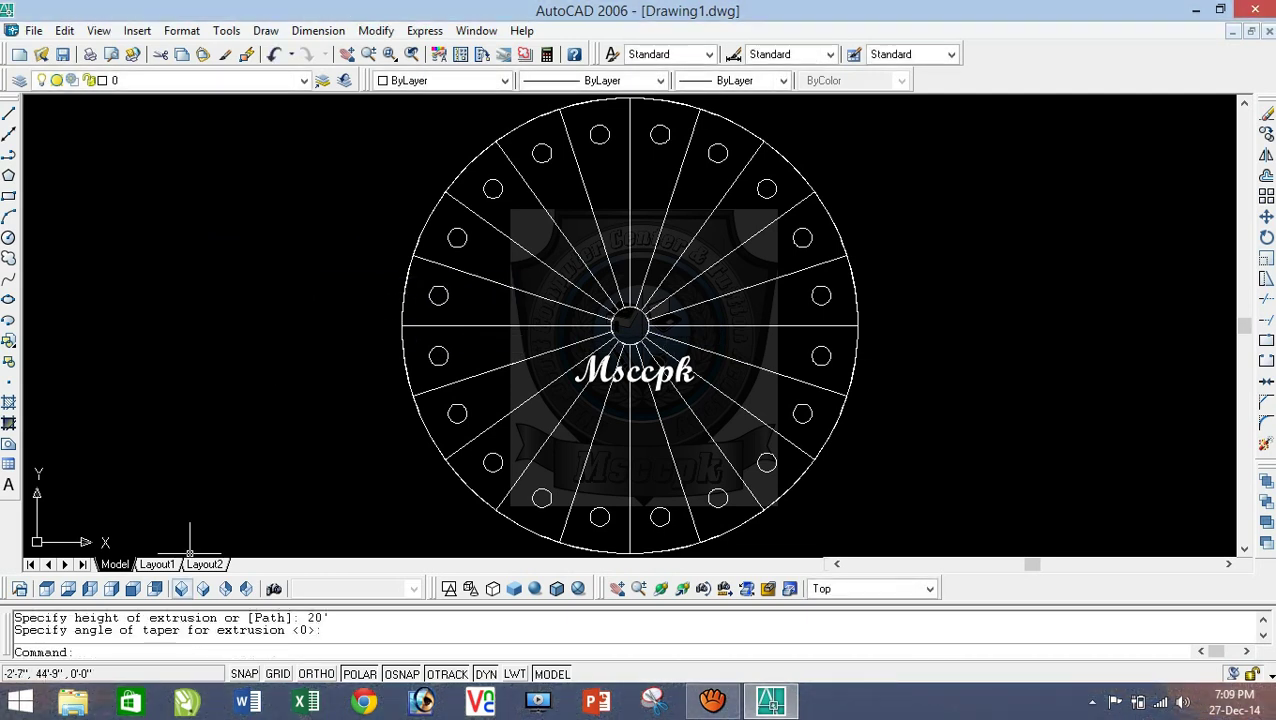
{"action": "left_click", "coordinate": [181, 588]}
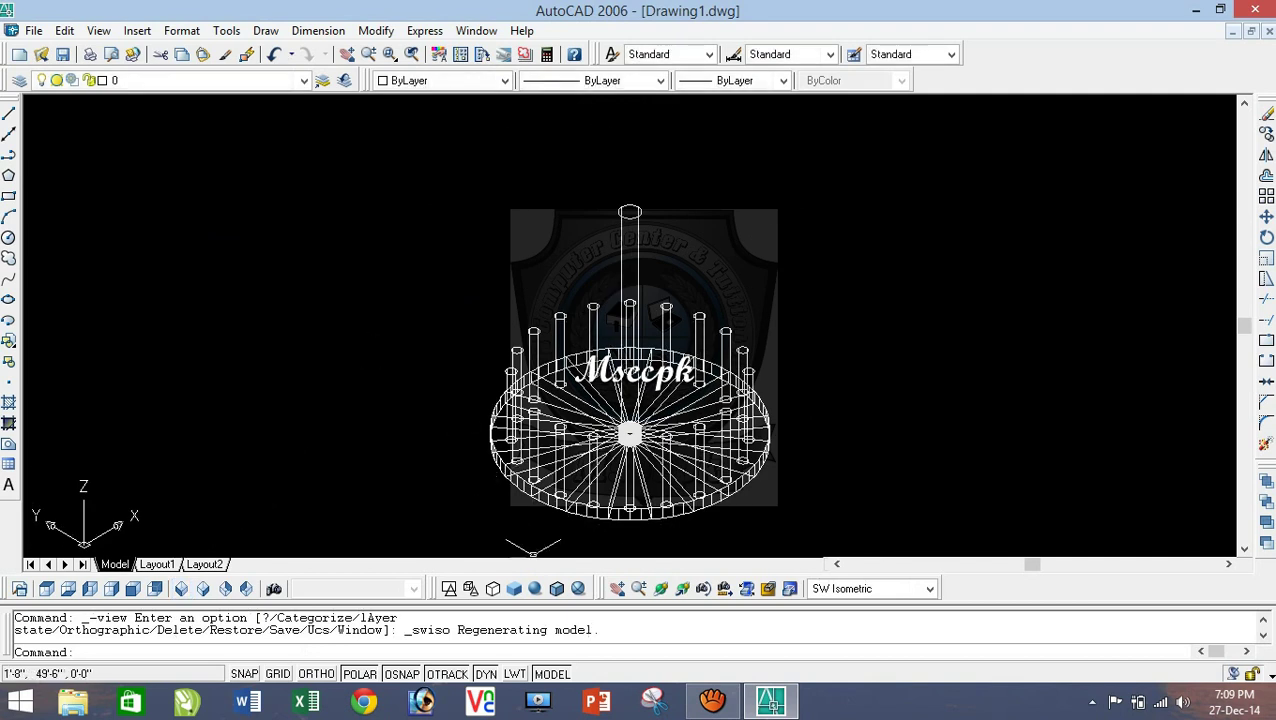
Step: Apply Gouraud shading, zoom in on the front of the disc, and select the front sector and post
{"action": "key", "text": "Escape"}
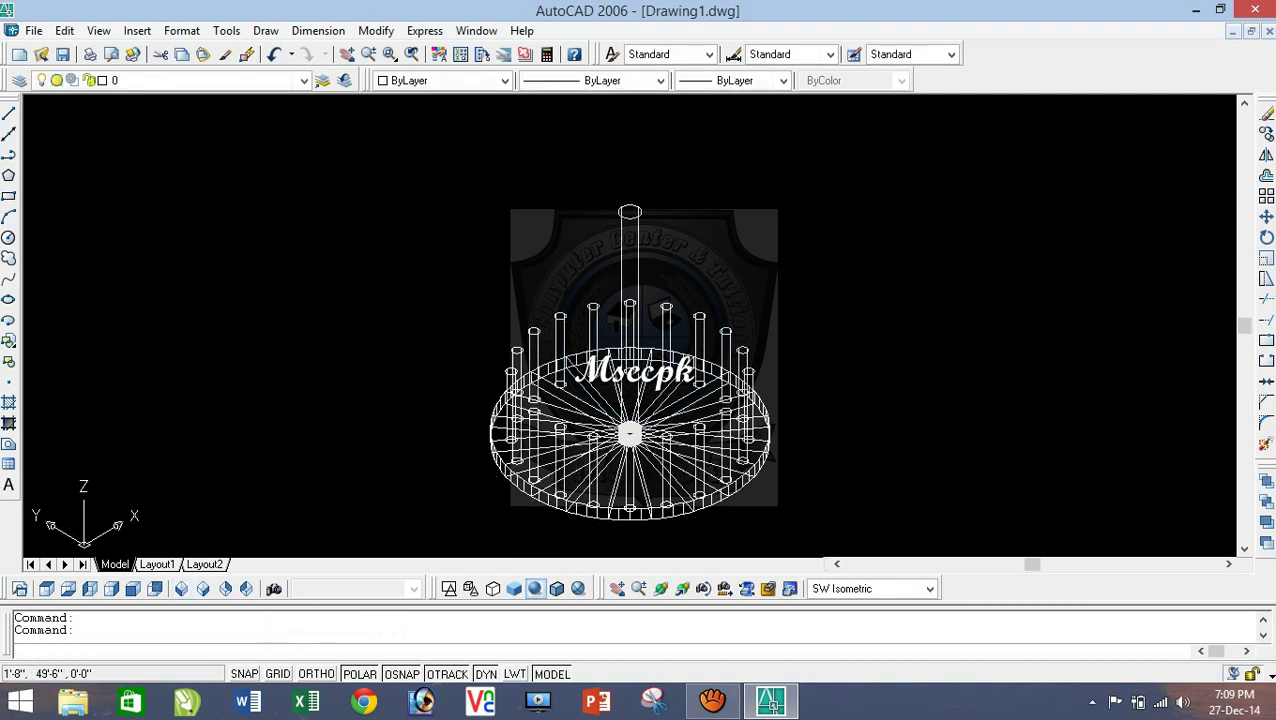
{"action": "left_click", "coordinate": [534, 588]}
{"action": "scroll", "coordinate": [390, 293], "scroll_direction": "down", "scroll_amount": 1}
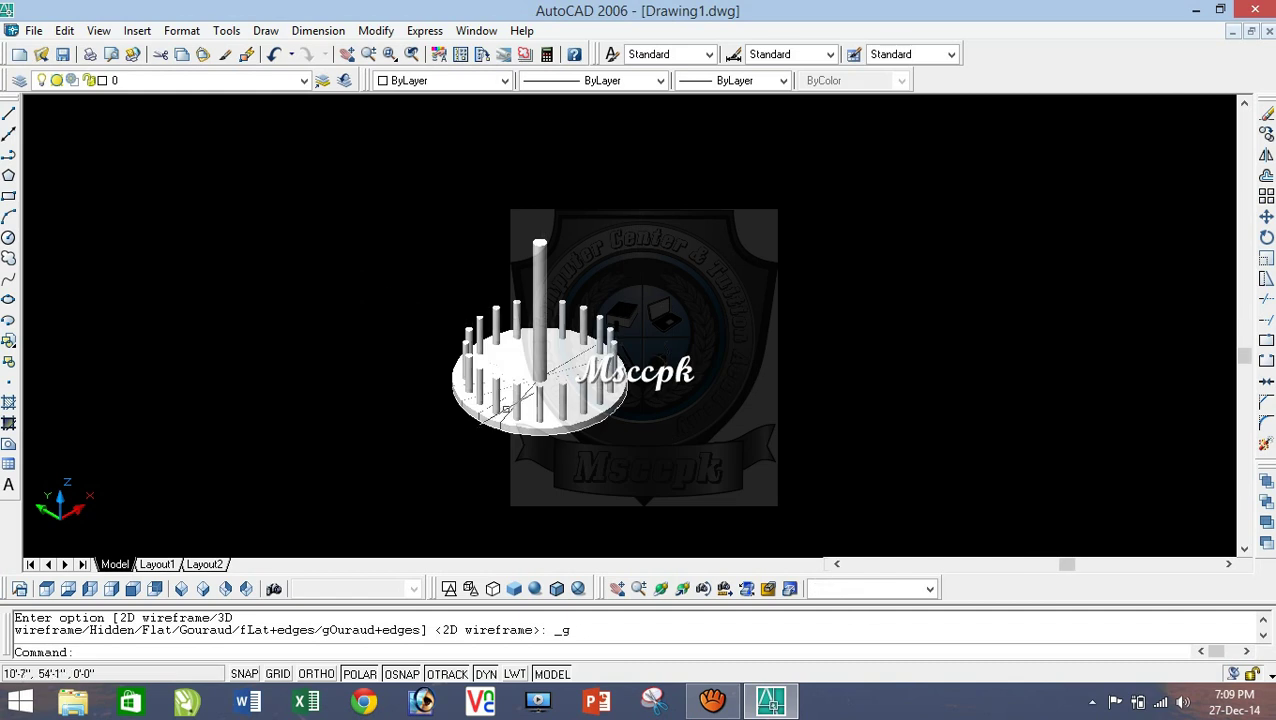
{"action": "scroll", "coordinate": [523, 422], "scroll_direction": "up", "scroll_amount": 2}
{"action": "scroll", "coordinate": [537, 415], "scroll_direction": "up", "scroll_amount": 1}
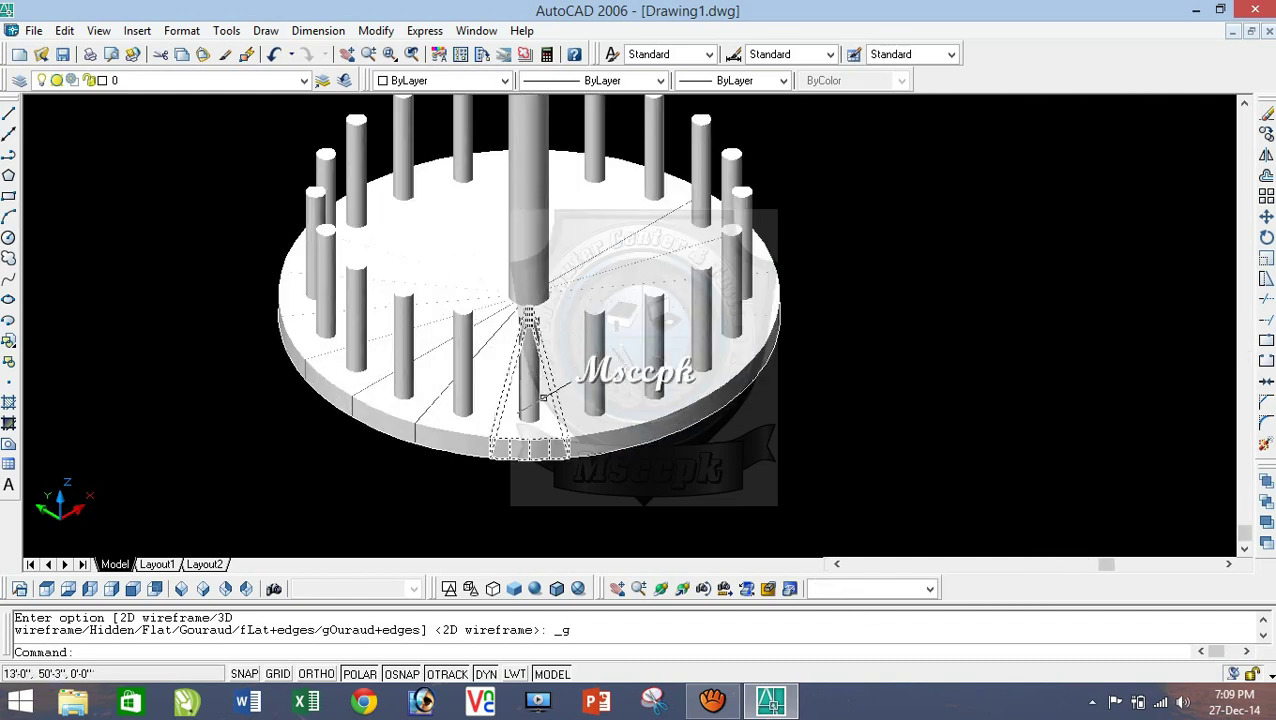
{"action": "scroll", "coordinate": [539, 430], "scroll_direction": "up", "scroll_amount": 2}
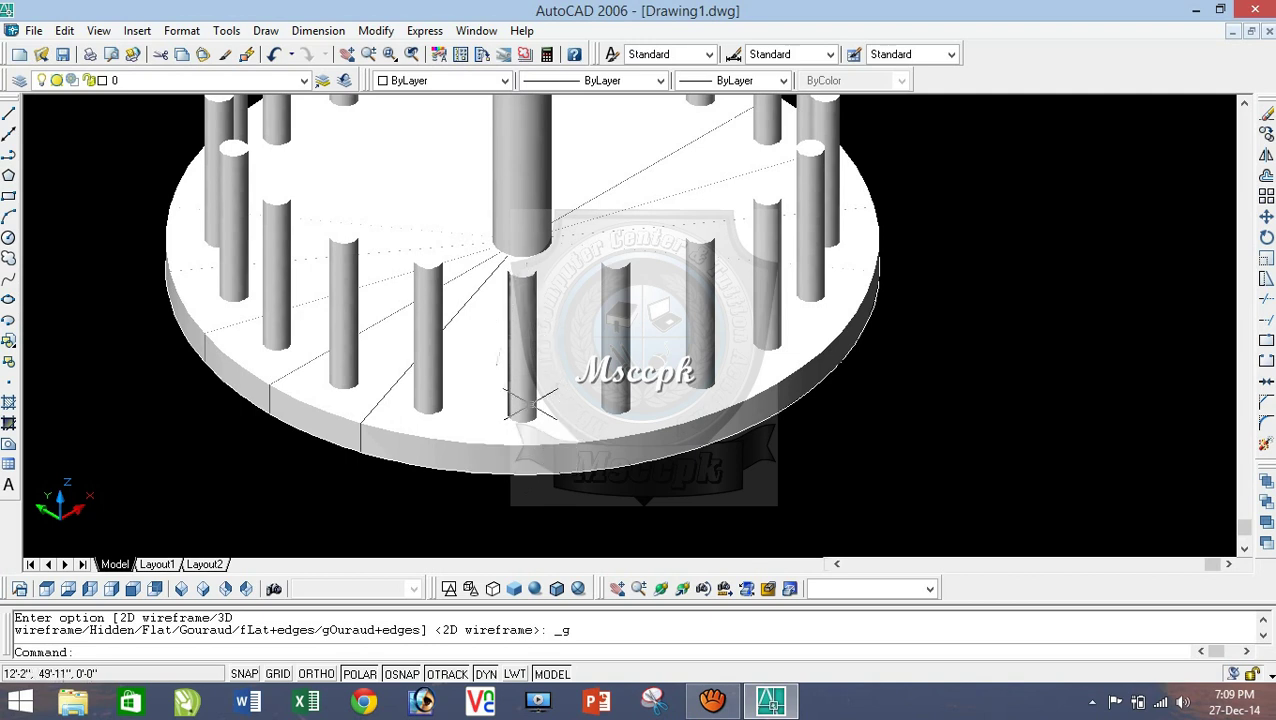
{"action": "left_click", "coordinate": [522, 428]}
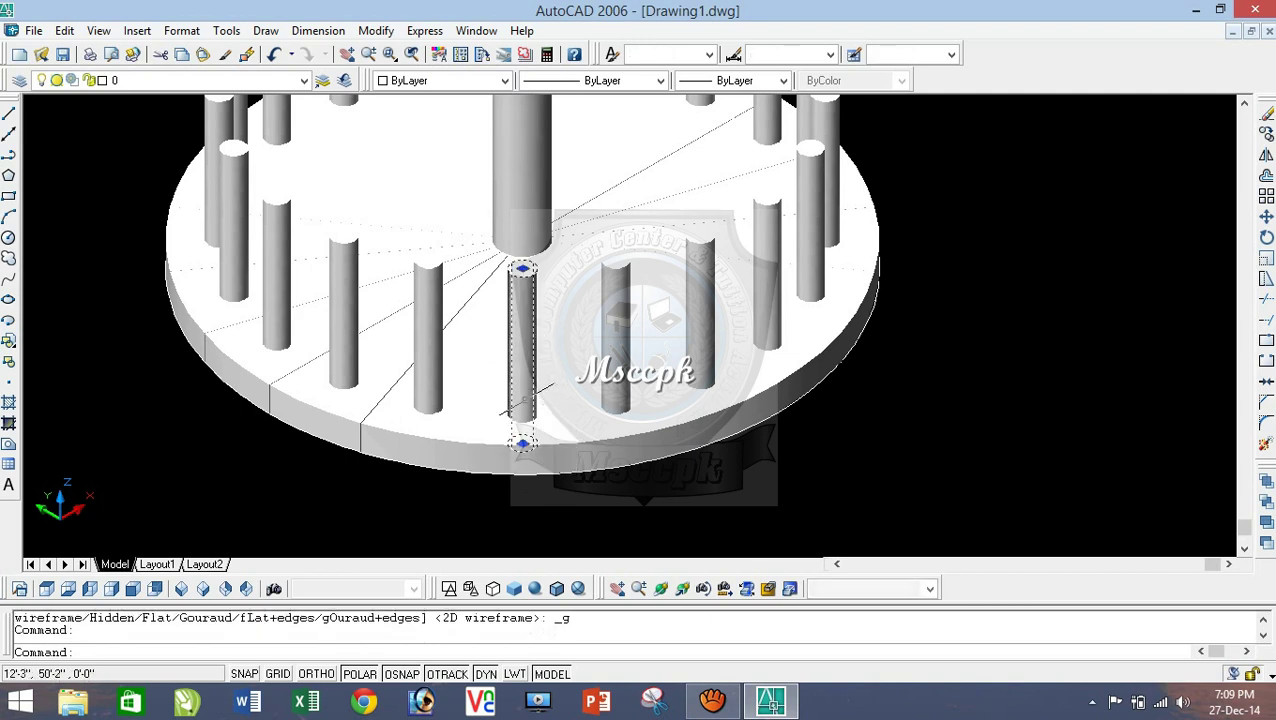
{"action": "left_click", "coordinate": [558, 450]}
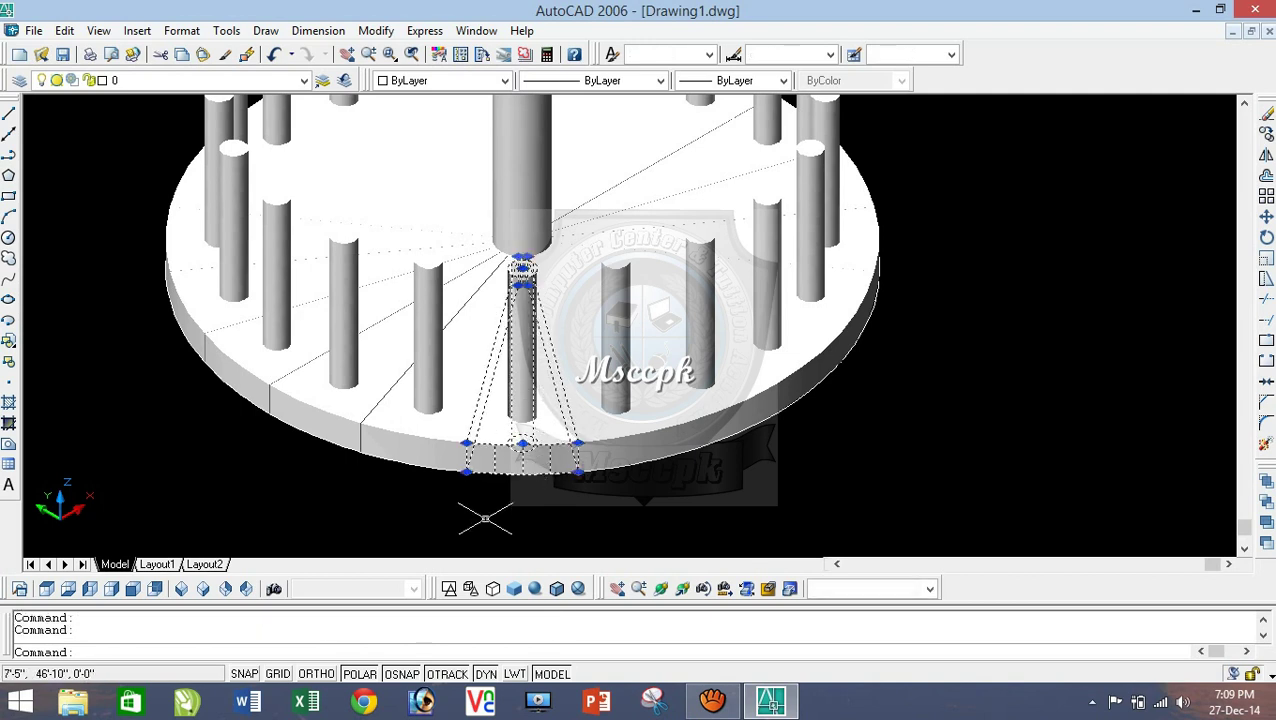
Step: Move the front sector and its post one foot up from a corner base point
{"action": "type", "text": "m"}
{"action": "key", "text": "Return"}
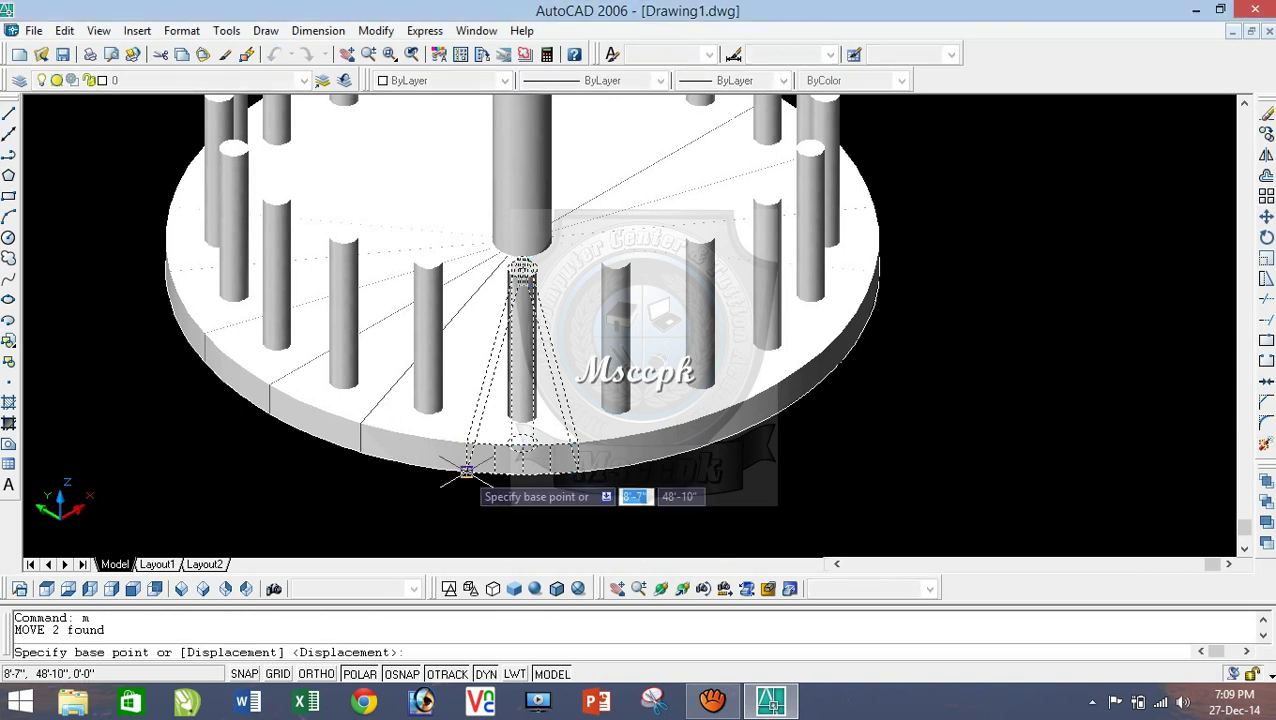
{"action": "scroll", "coordinate": [466, 470], "scroll_direction": "up", "scroll_amount": 2}
{"action": "left_click", "coordinate": [465, 470]}
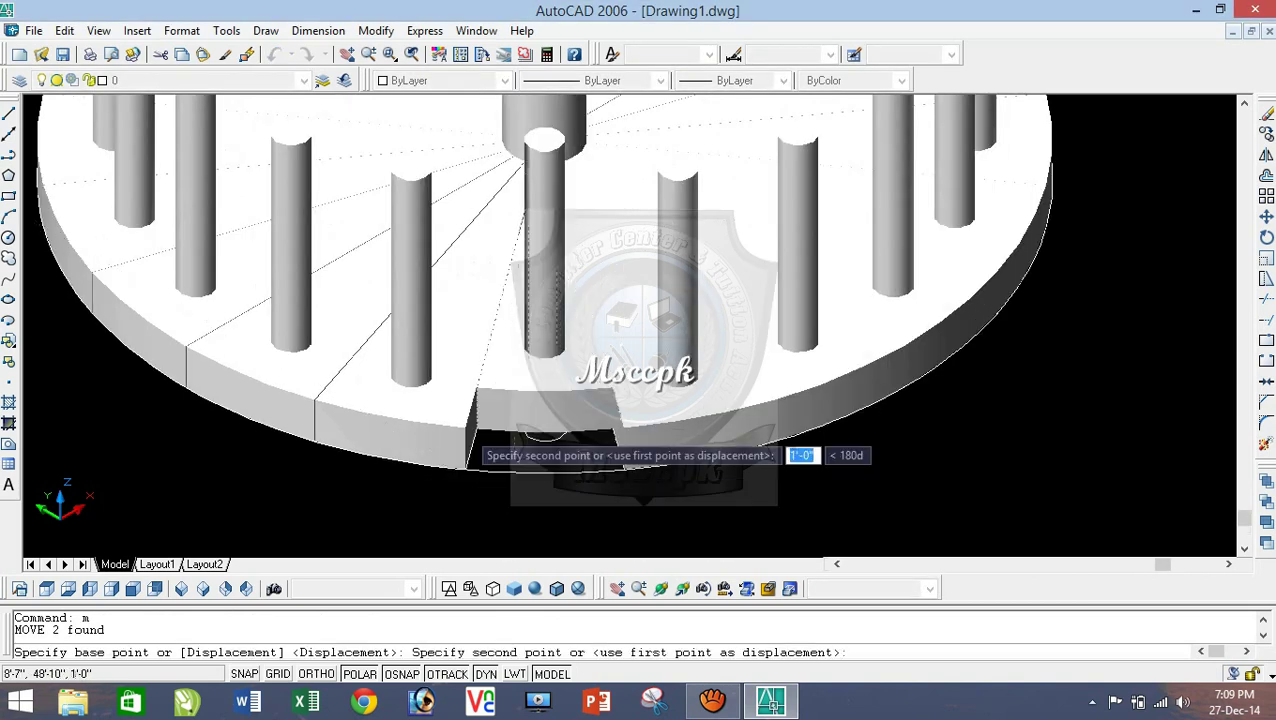
{"action": "left_click", "coordinate": [540, 462]}
Step: Shift the raised slab piece toward the disc's right edge, then clear the selection
{"action": "left_click", "coordinate": [655, 432]}
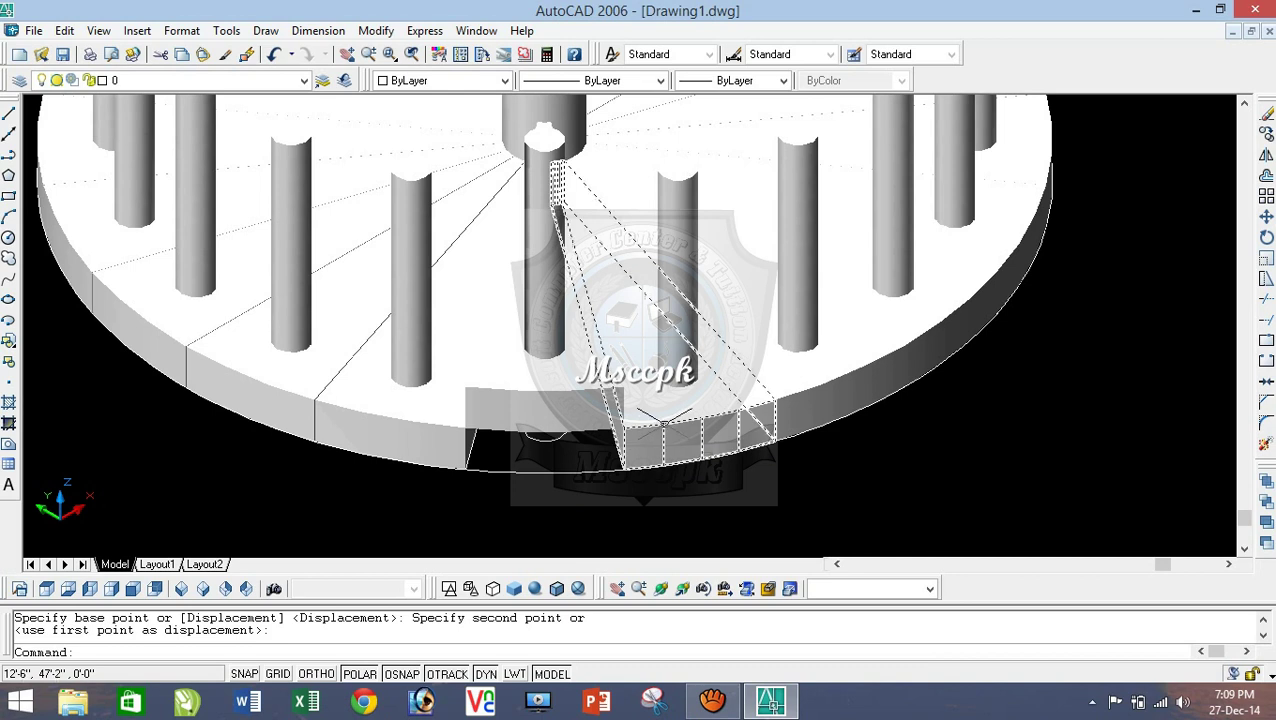
{"action": "left_click_drag", "start_coordinate": [678, 172], "coordinate": [679, 177]}
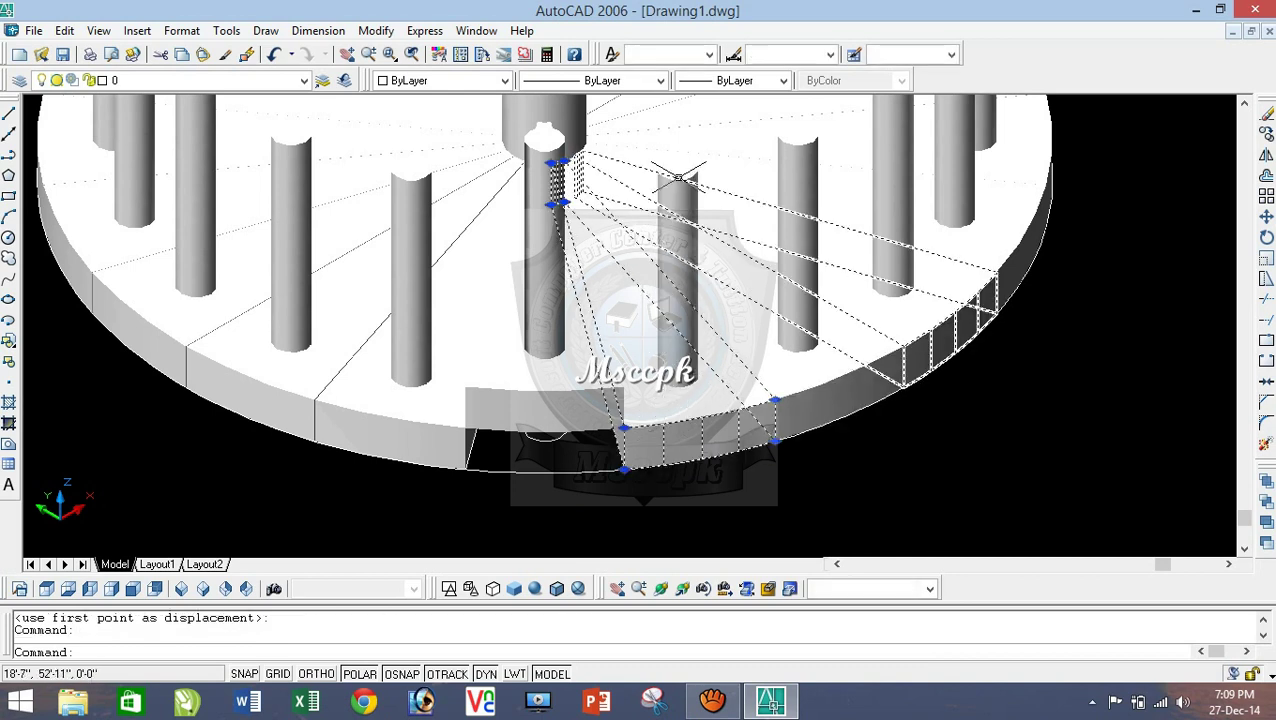
{"action": "left_click", "coordinate": [678, 175]}
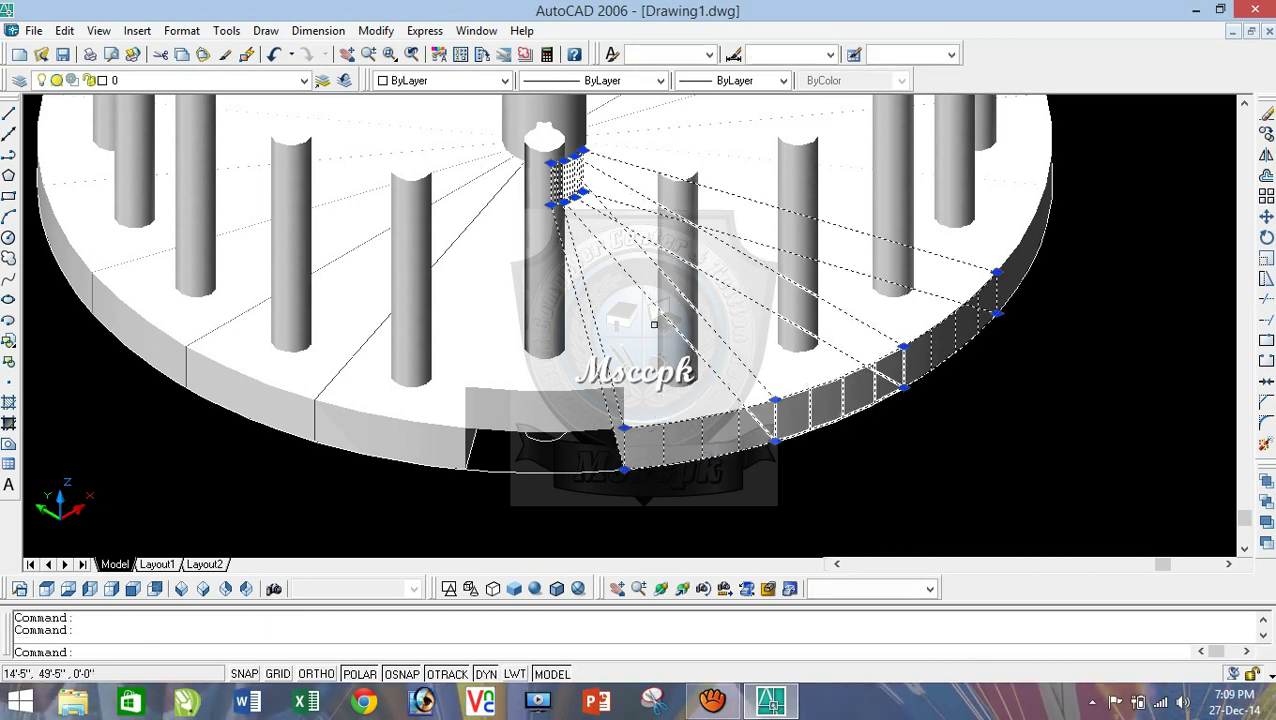
{"action": "key", "text": "Escape"}
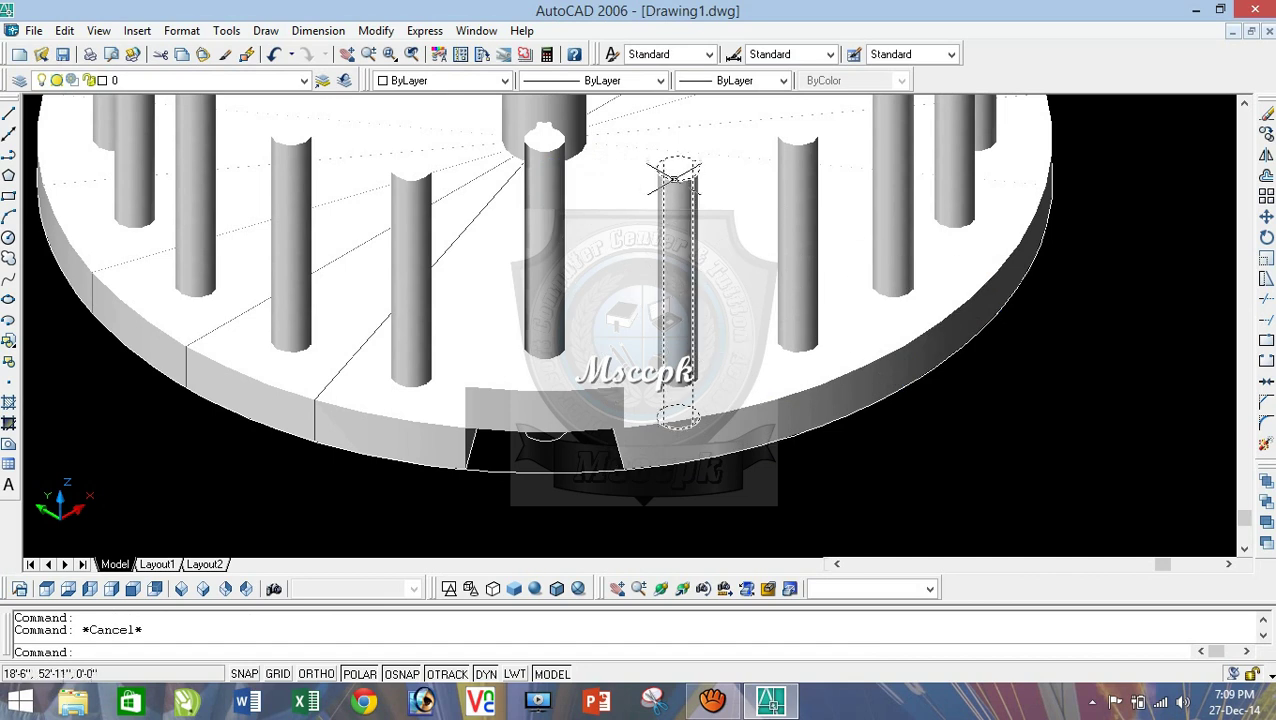
{"action": "left_click", "coordinate": [672, 178]}
{"action": "key", "text": "Escape"}
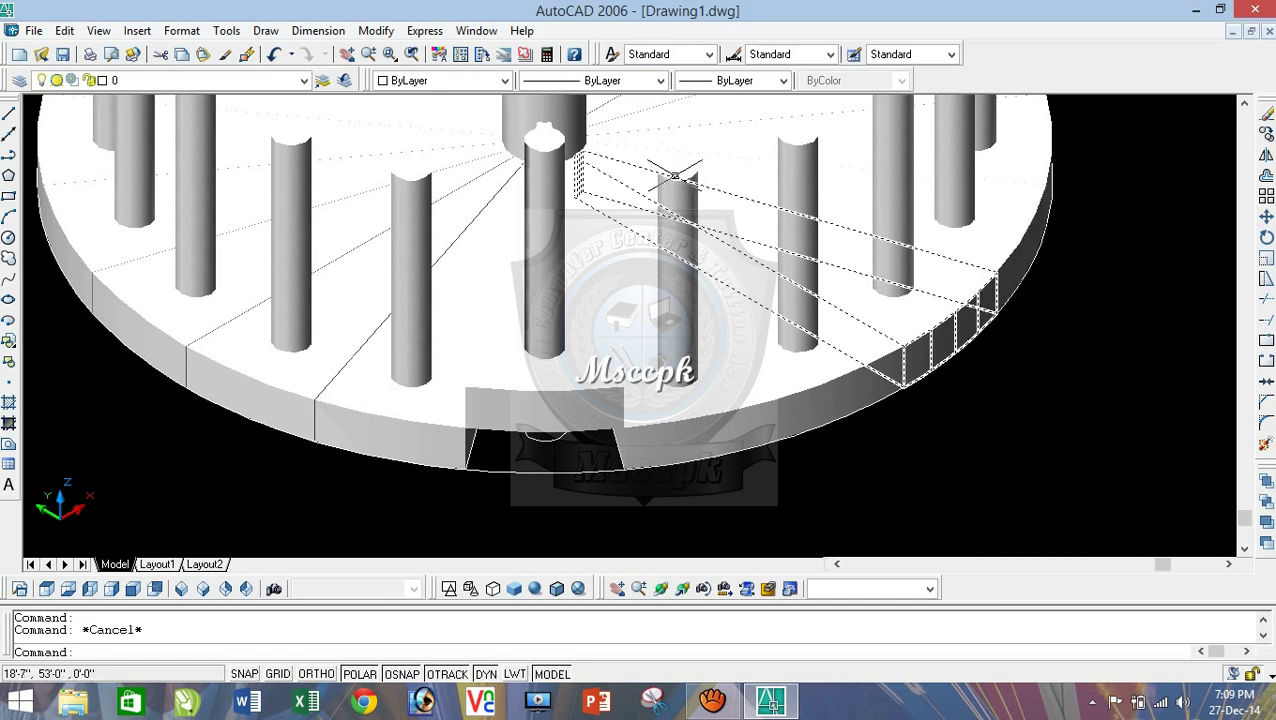
Step: Select the next post and its sector and move them up from the sector corner
{"action": "left_click", "coordinate": [677, 172]}
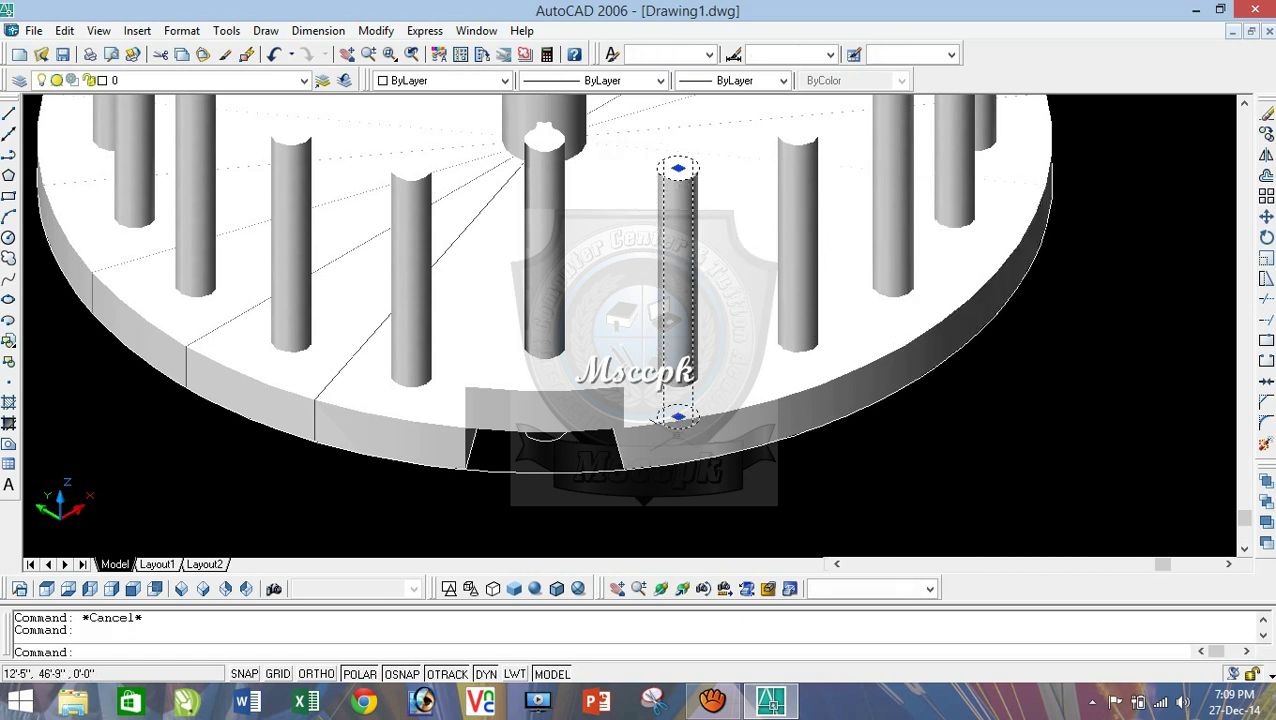
{"action": "left_click", "coordinate": [690, 435]}
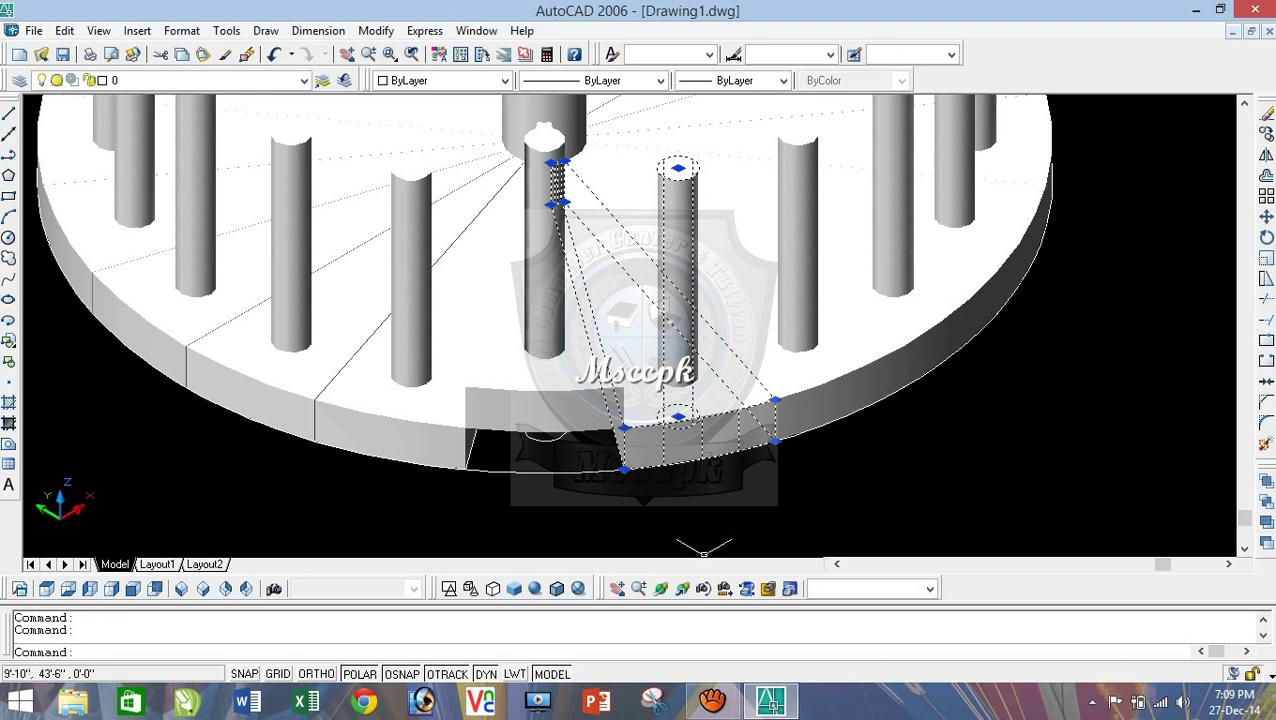
{"action": "type", "text": "m"}
{"action": "key", "text": "Return"}
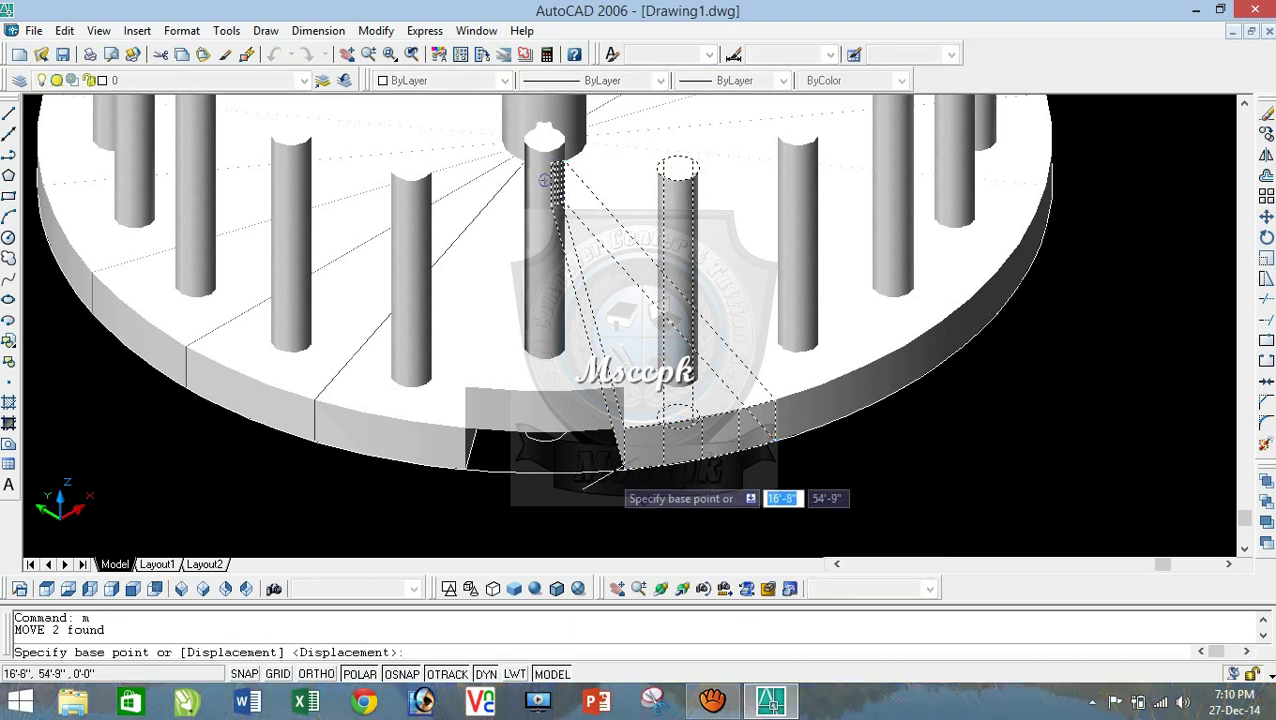
{"action": "left_click", "coordinate": [624, 467]}
{"action": "left_click", "coordinate": [636, 410]}
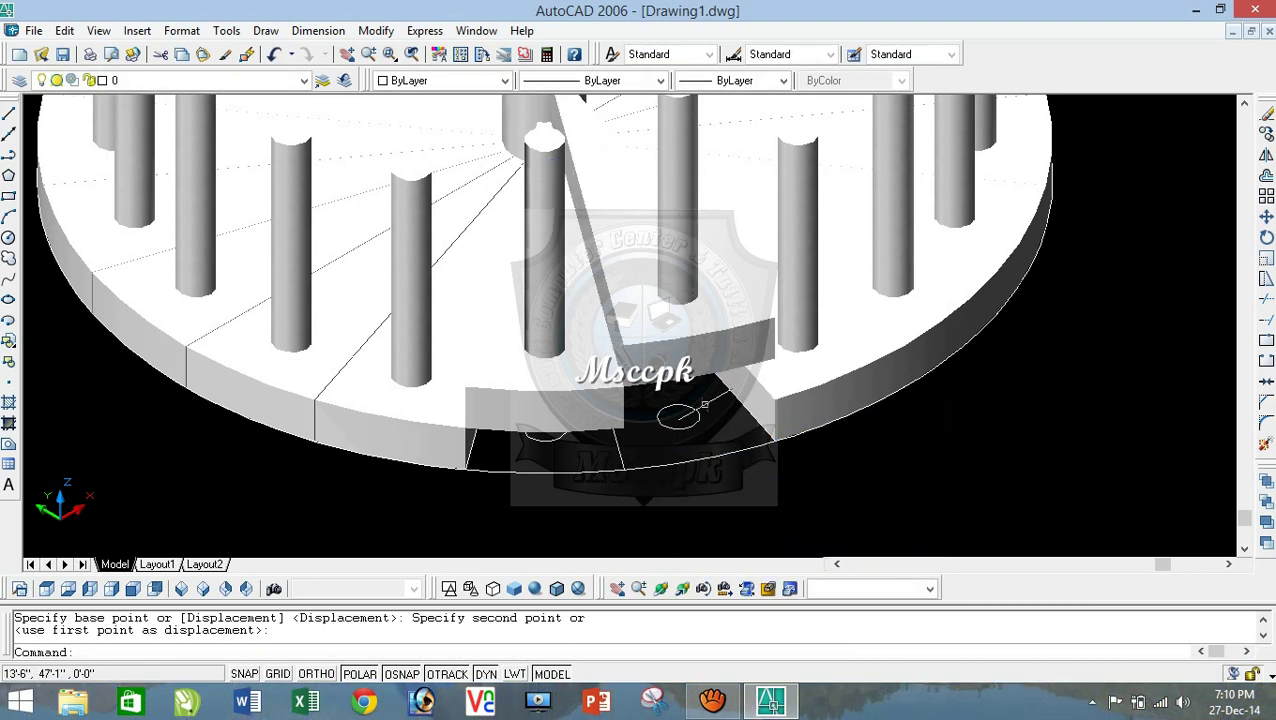
{"action": "scroll", "coordinate": [810, 380], "scroll_direction": "down", "scroll_amount": 2}
{"action": "scroll", "coordinate": [810, 380], "scroll_direction": "down", "scroll_amount": 1}
{"action": "scroll", "coordinate": [760, 398], "scroll_direction": "up", "scroll_amount": 3}
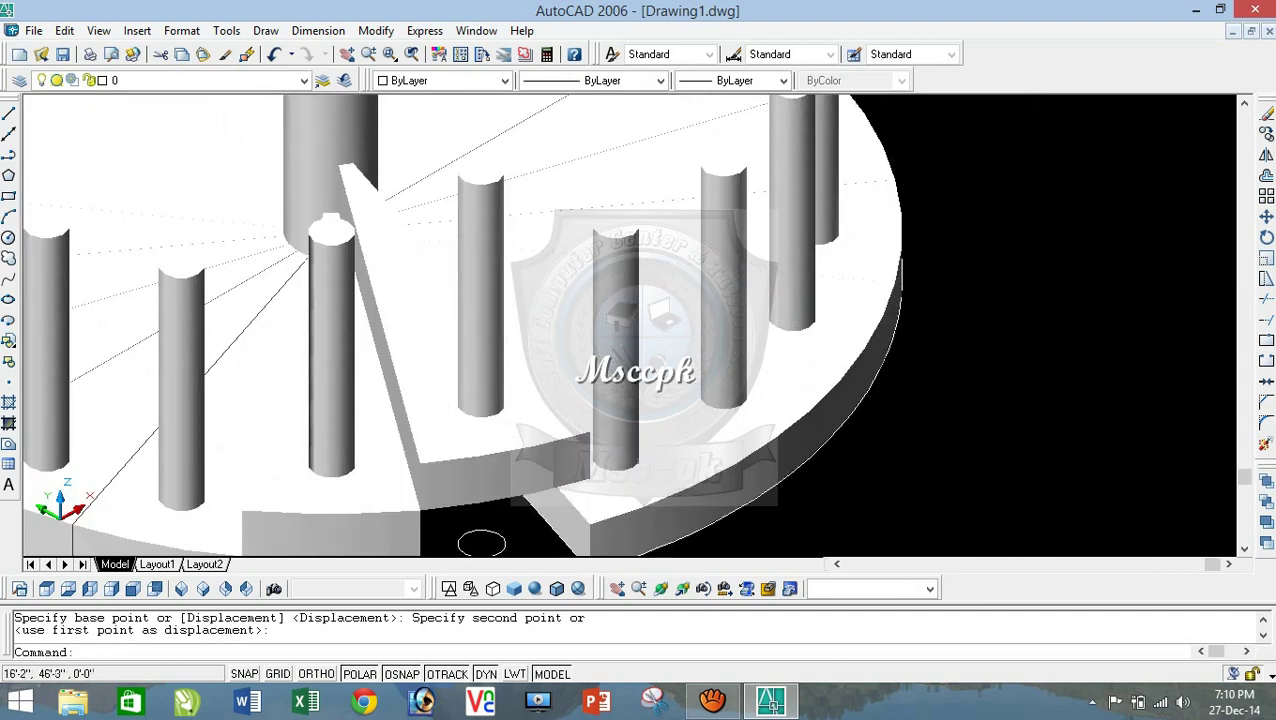
Step: Reselect the raised post and sector and move them higher to set the second step
{"action": "left_click", "coordinate": [634, 462]}
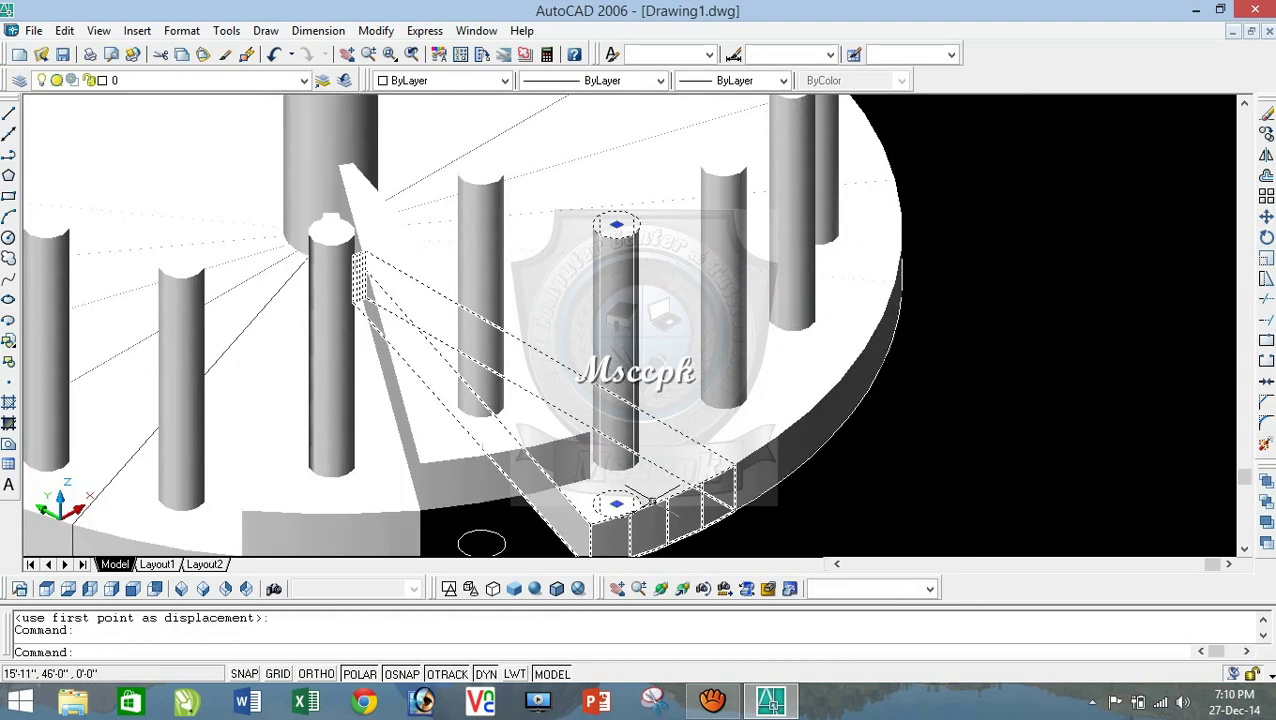
{"action": "left_click", "coordinate": [648, 500]}
{"action": "scroll", "coordinate": [643, 420], "scroll_direction": "down", "scroll_amount": 1}
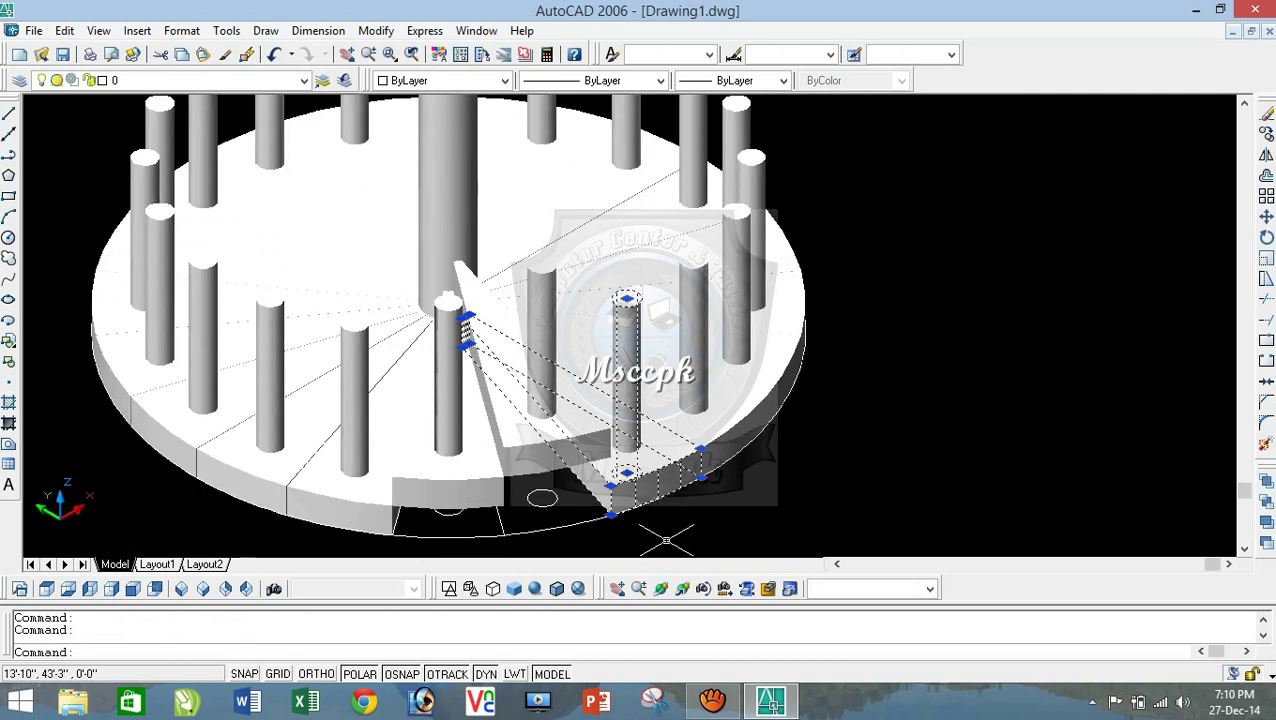
{"action": "type", "text": "m"}
{"action": "key", "text": "Return"}
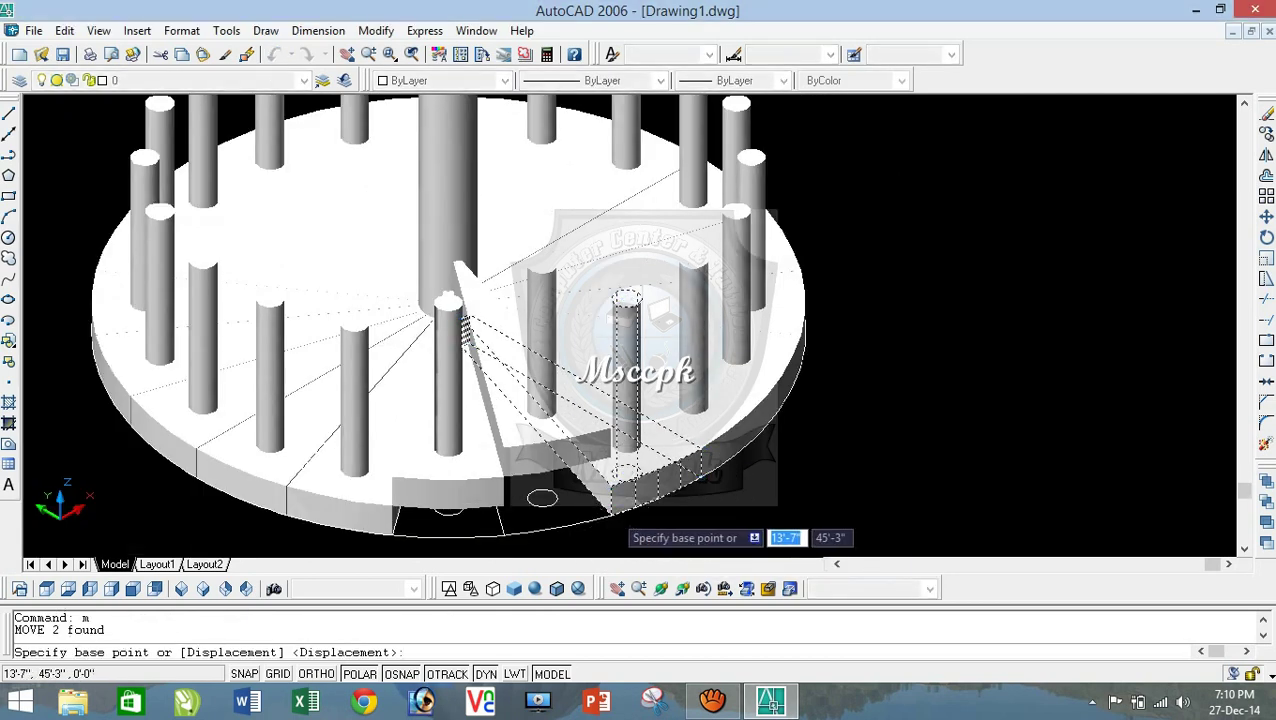
{"action": "left_click", "coordinate": [610, 516]}
{"action": "scroll", "coordinate": [615, 440], "scroll_direction": "up", "scroll_amount": 3}
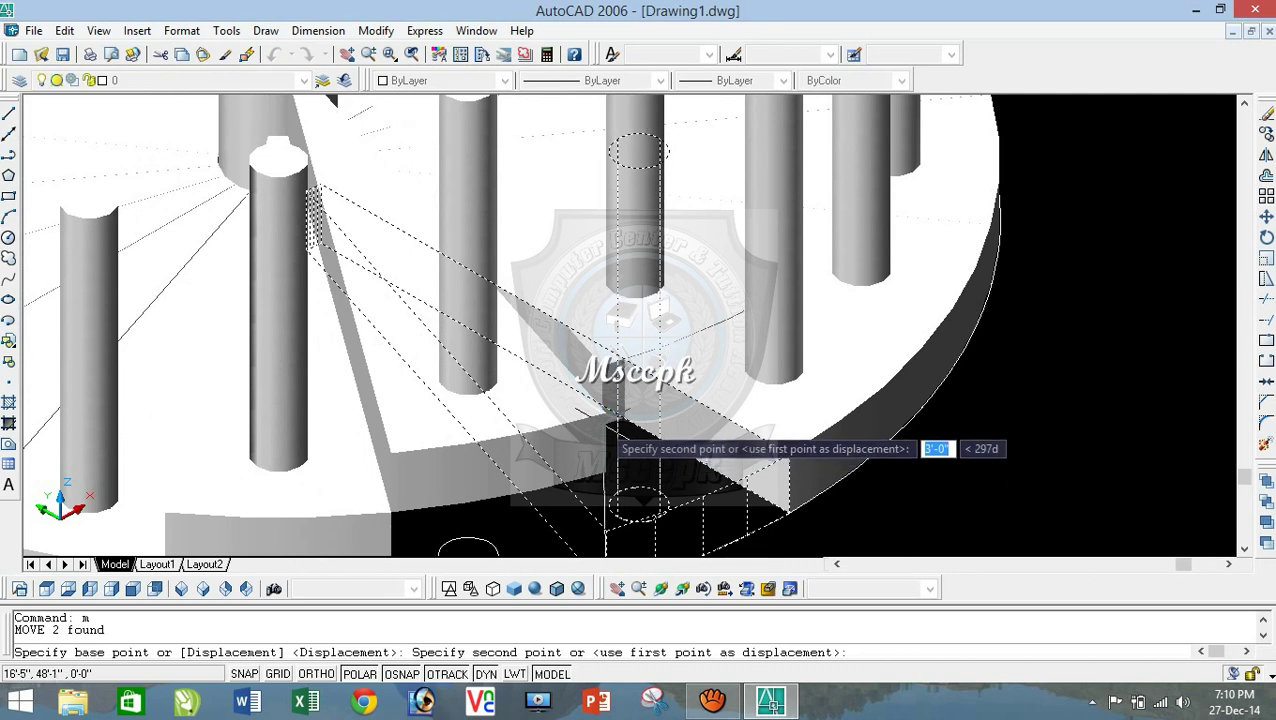
{"action": "left_click", "coordinate": [603, 425]}
{"action": "scroll", "coordinate": [625, 480], "scroll_direction": "down", "scroll_amount": 3}
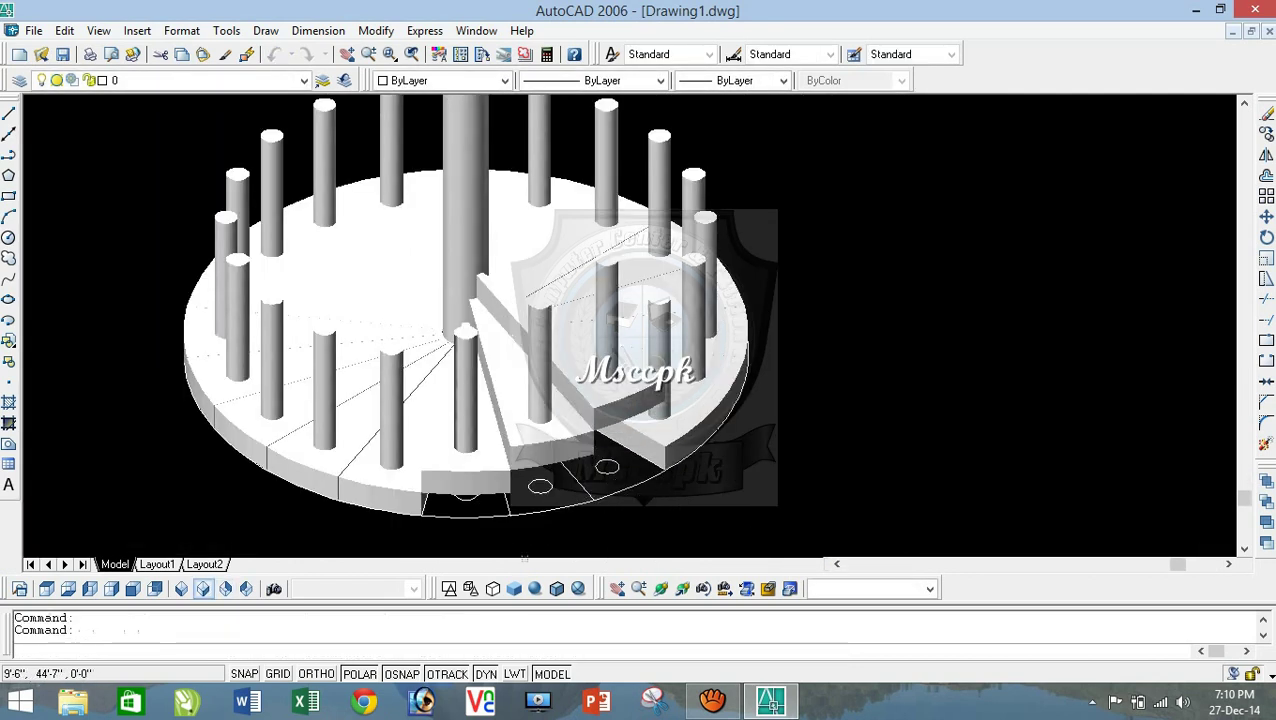
Step: Switch to SE Isometric and lift the next sector and its post to a higher step
{"action": "scroll", "coordinate": [700, 470], "scroll_direction": "down", "scroll_amount": 3}
{"action": "left_click", "coordinate": [203, 588]}
{"action": "scroll", "coordinate": [440, 520], "scroll_direction": "up", "scroll_amount": 3}
{"action": "scroll", "coordinate": [512, 511], "scroll_direction": "up", "scroll_amount": 2}
{"action": "left_click", "coordinate": [585, 452]}
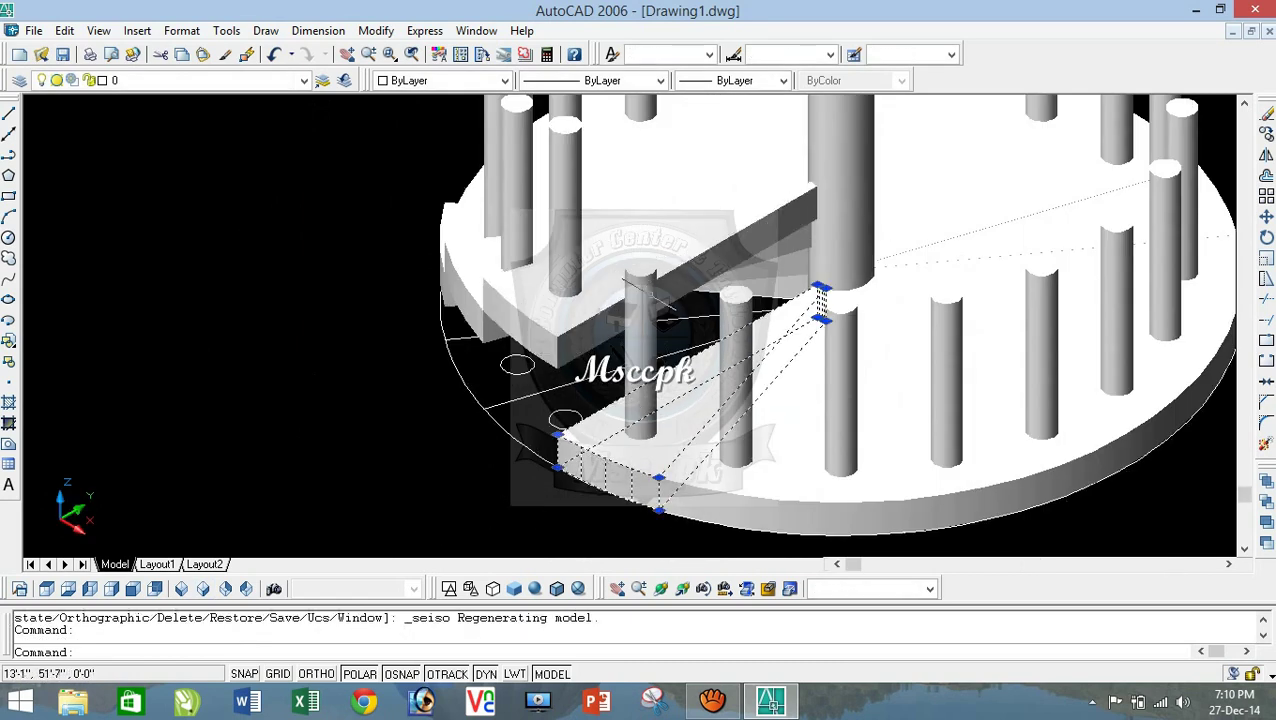
{"action": "left_click", "coordinate": [640, 430]}
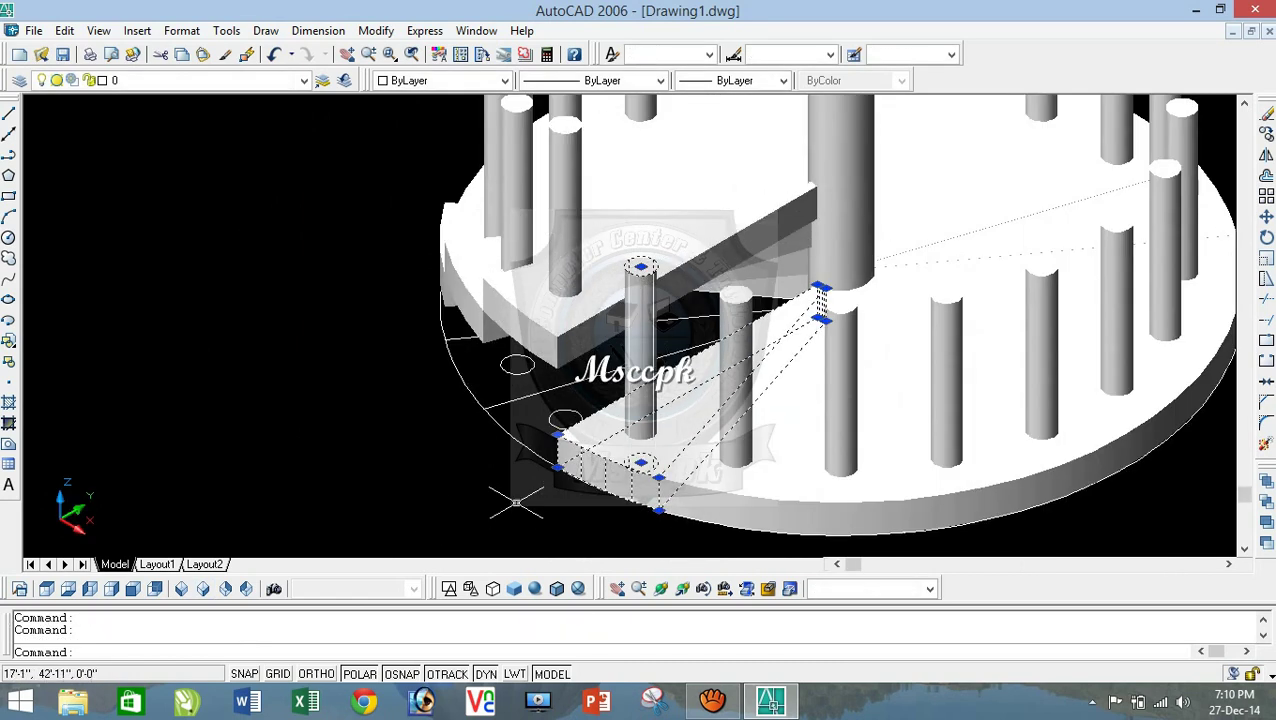
{"action": "type", "text": "m"}
{"action": "key", "text": "Return"}
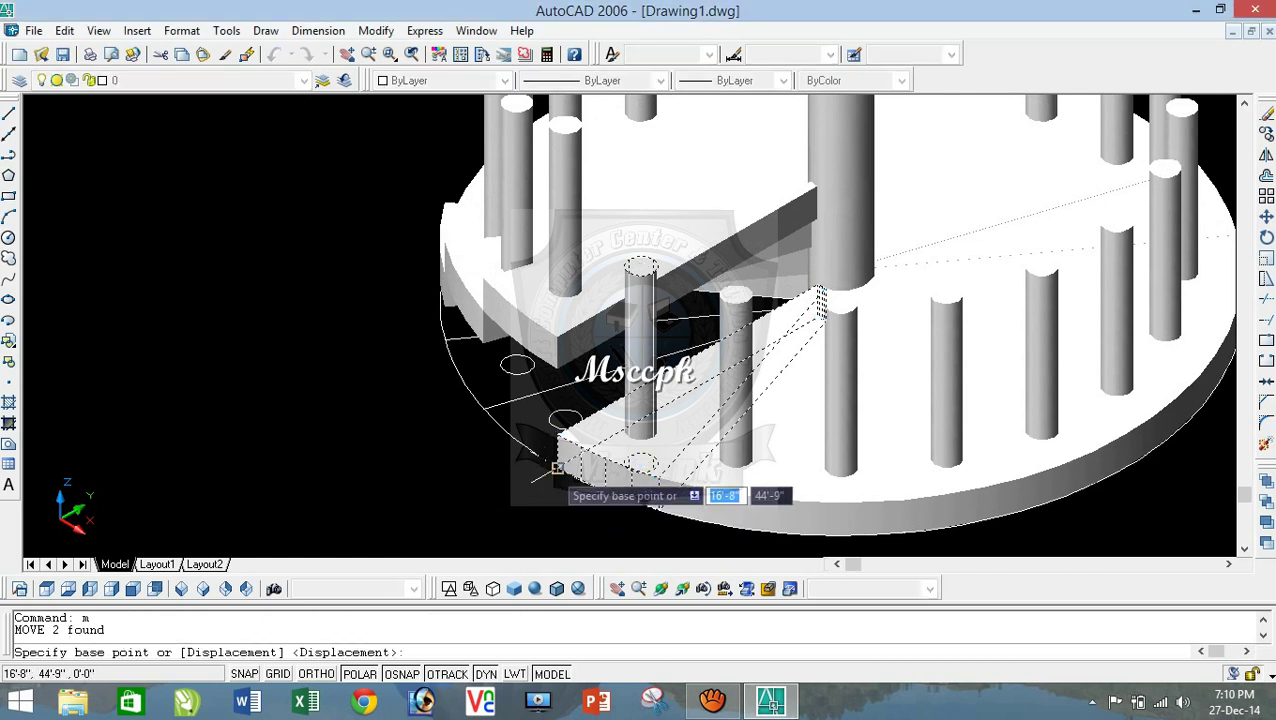
{"action": "left_click", "coordinate": [556, 421]}
{"action": "left_click", "coordinate": [558, 338]}
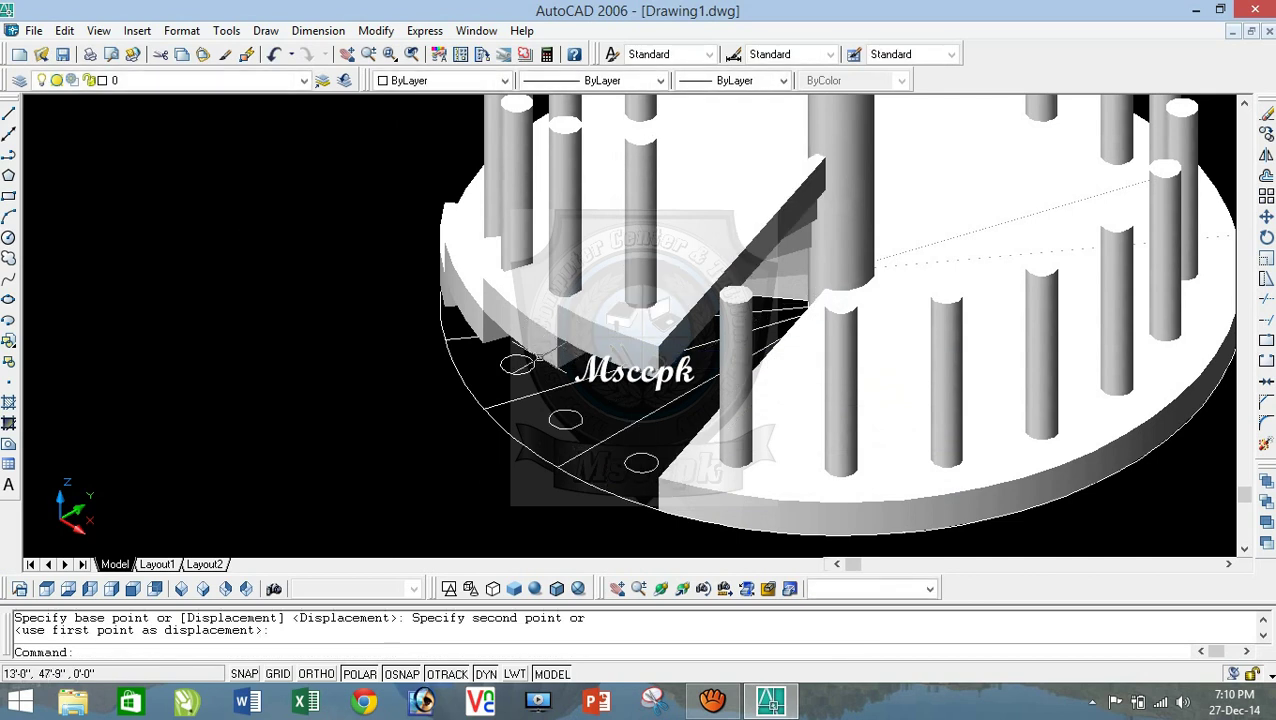
Step: Select the following sector and its post for the next move
{"action": "scroll", "coordinate": [556, 413], "scroll_direction": "down", "scroll_amount": 3}
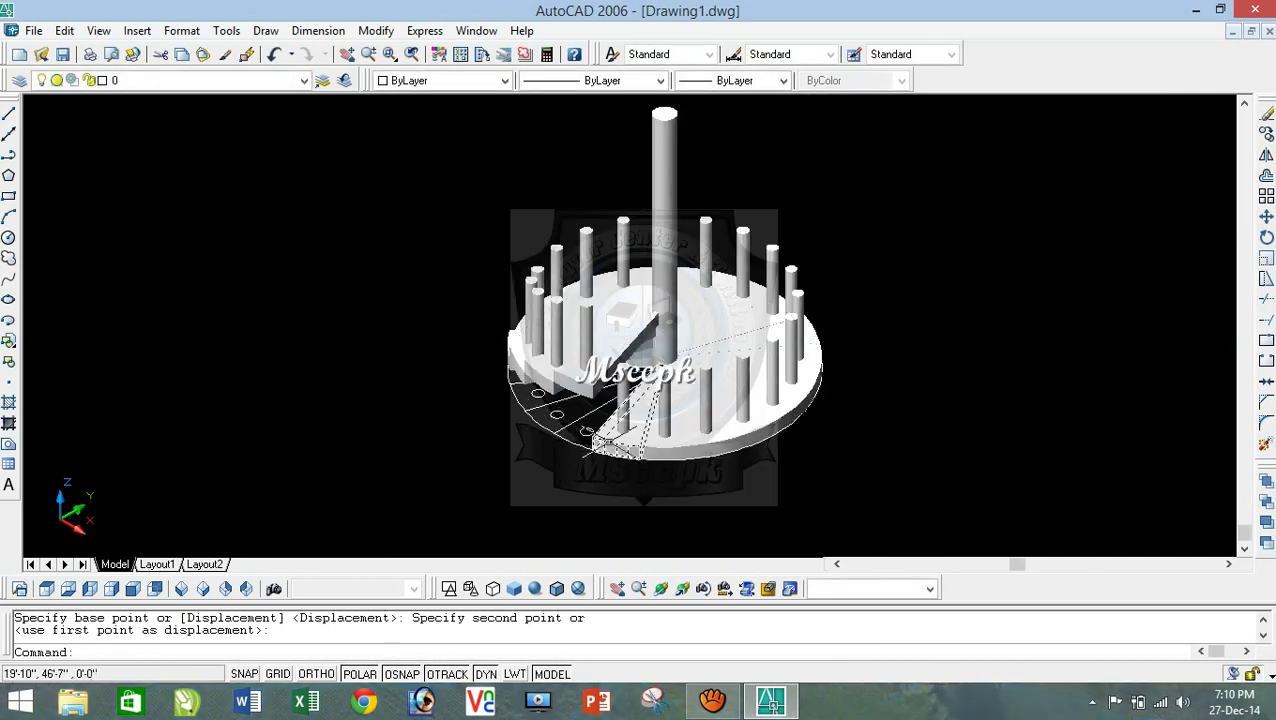
{"action": "left_click", "coordinate": [600, 442]}
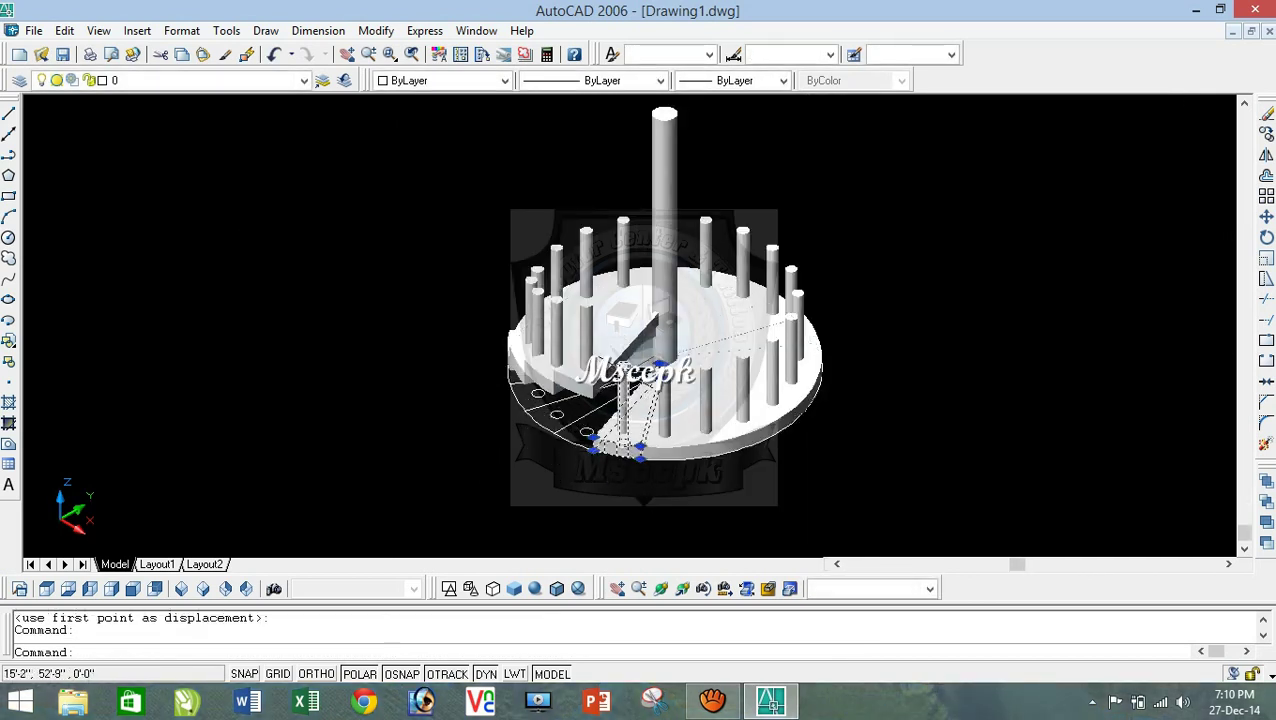
{"action": "left_click", "coordinate": [623, 388]}
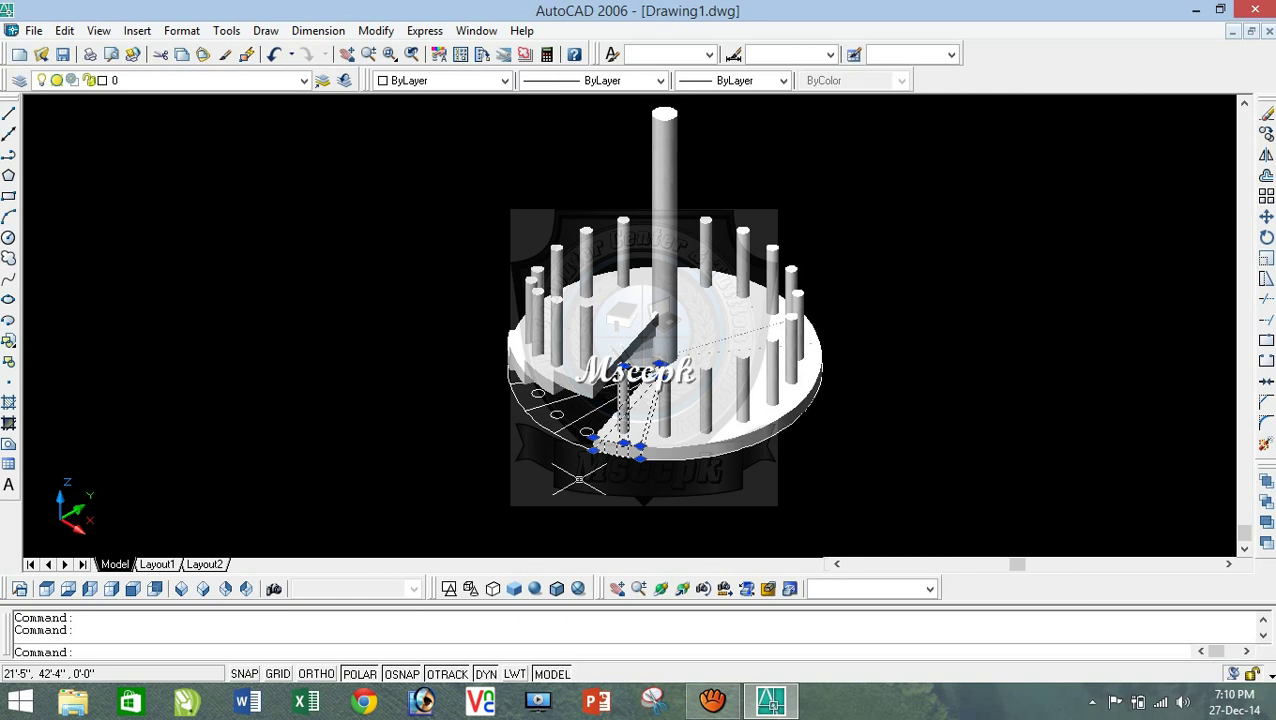
Step: Move the selected sector and post up to their new step height
{"action": "type", "text": "m"}
{"action": "key", "text": "Return"}
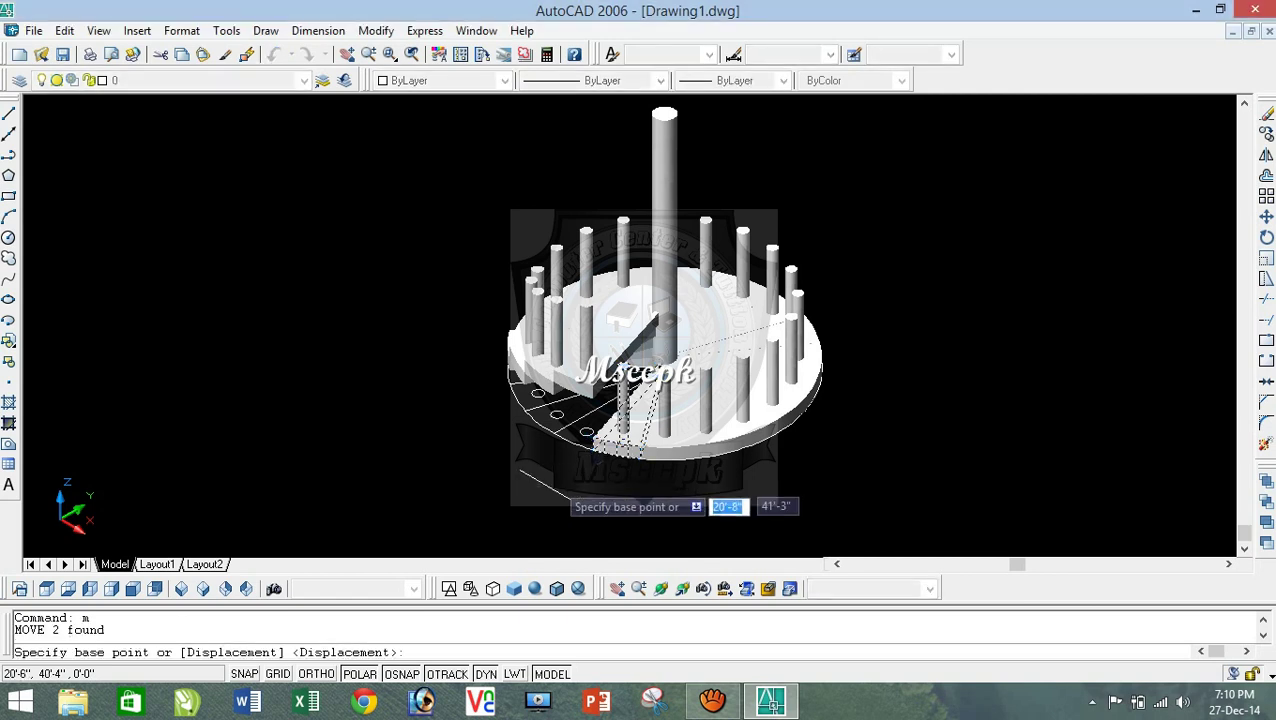
{"action": "scroll", "coordinate": [574, 481], "scroll_direction": "up", "scroll_amount": 3}
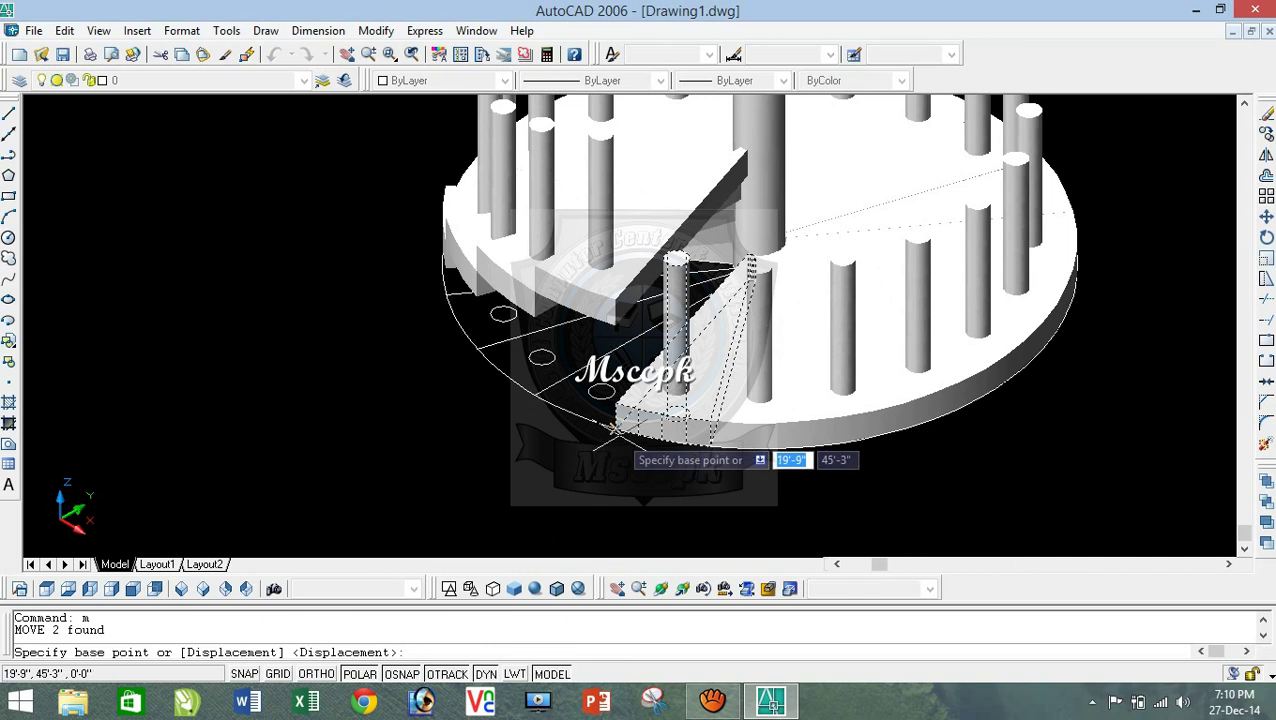
{"action": "left_click", "coordinate": [620, 440]}
{"action": "left_click", "coordinate": [612, 316]}
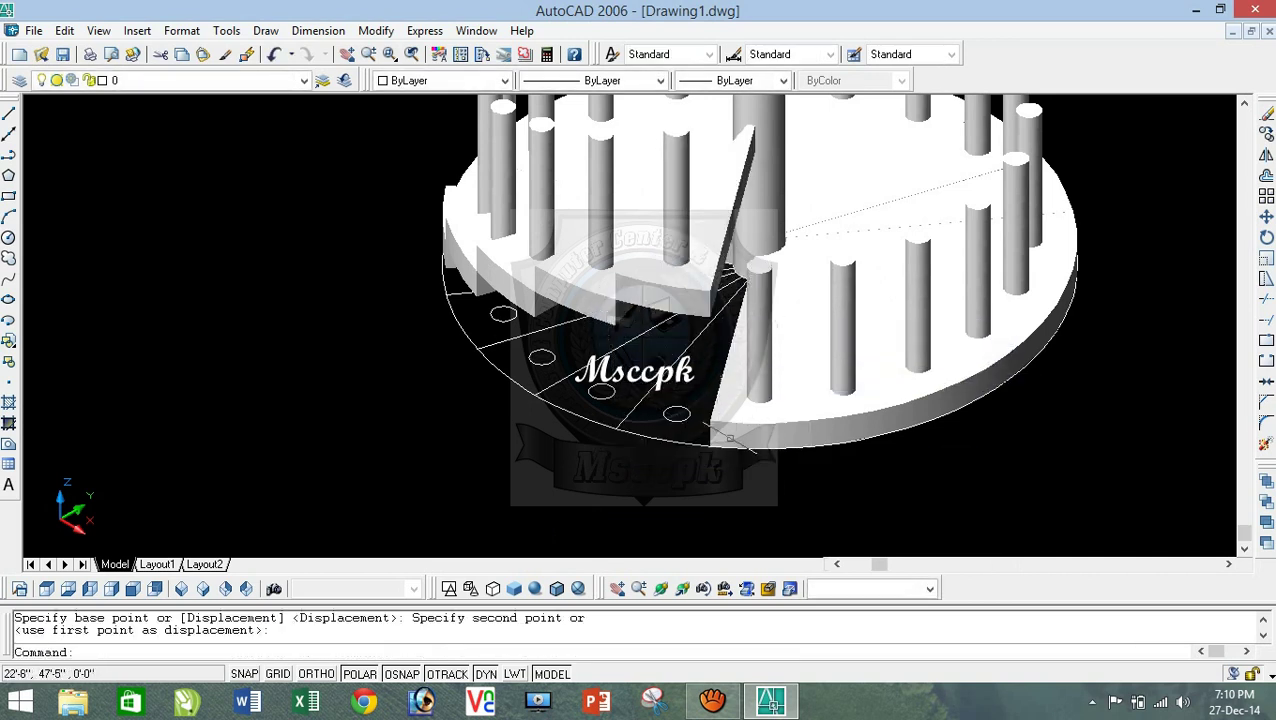
Step: Lift the next post and its sector up into the spiral
{"action": "left_click", "coordinate": [758, 420]}
{"action": "left_click", "coordinate": [716, 430]}
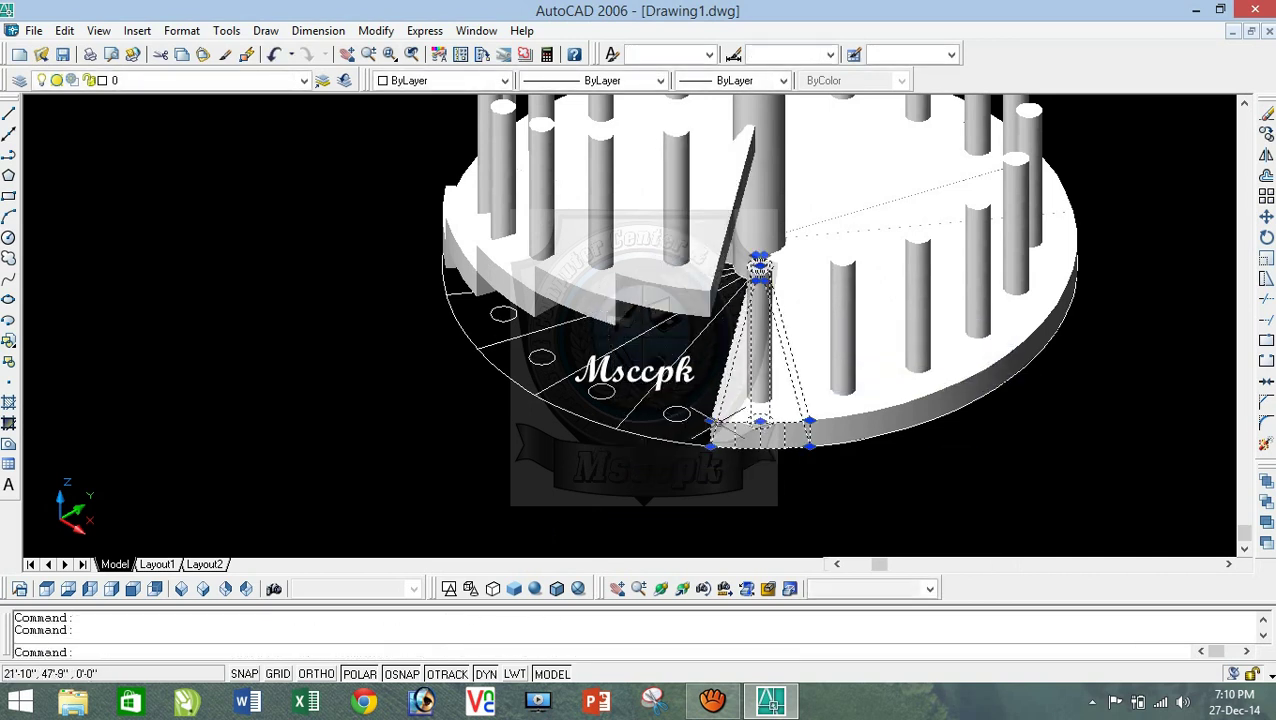
{"action": "type", "text": "m"}
{"action": "key", "text": "Return"}
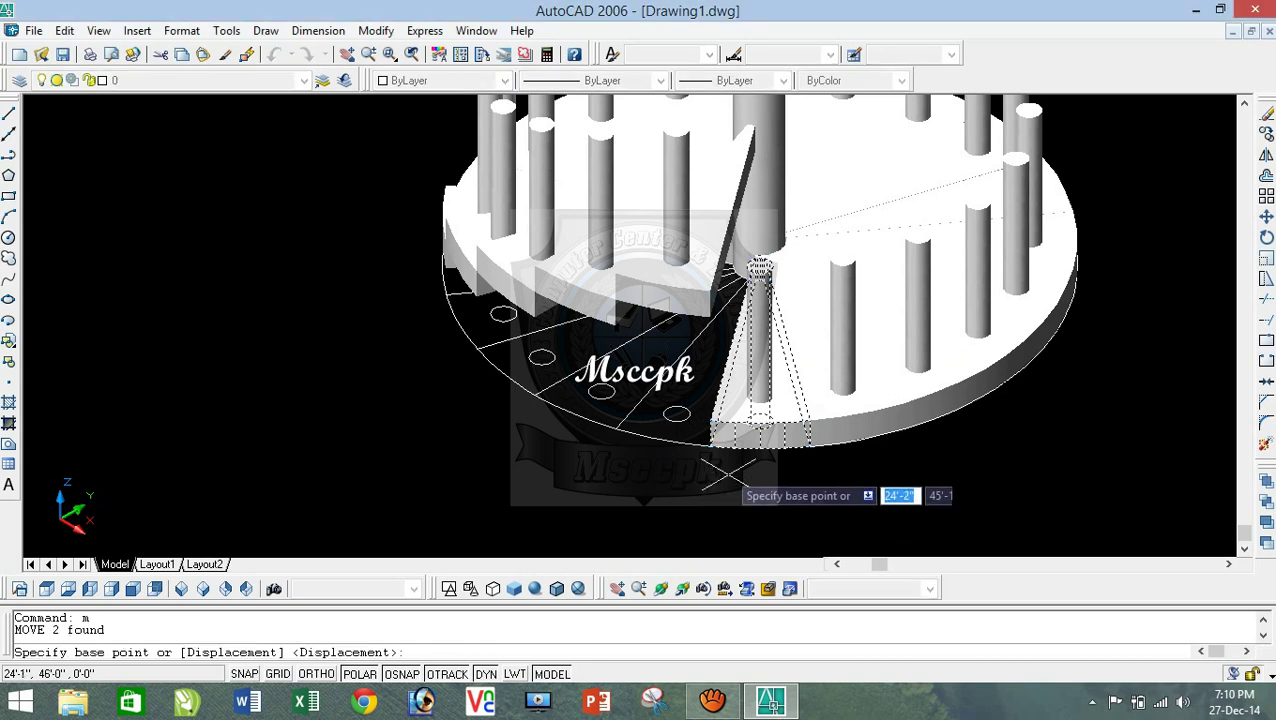
{"action": "left_click", "coordinate": [760, 421]}
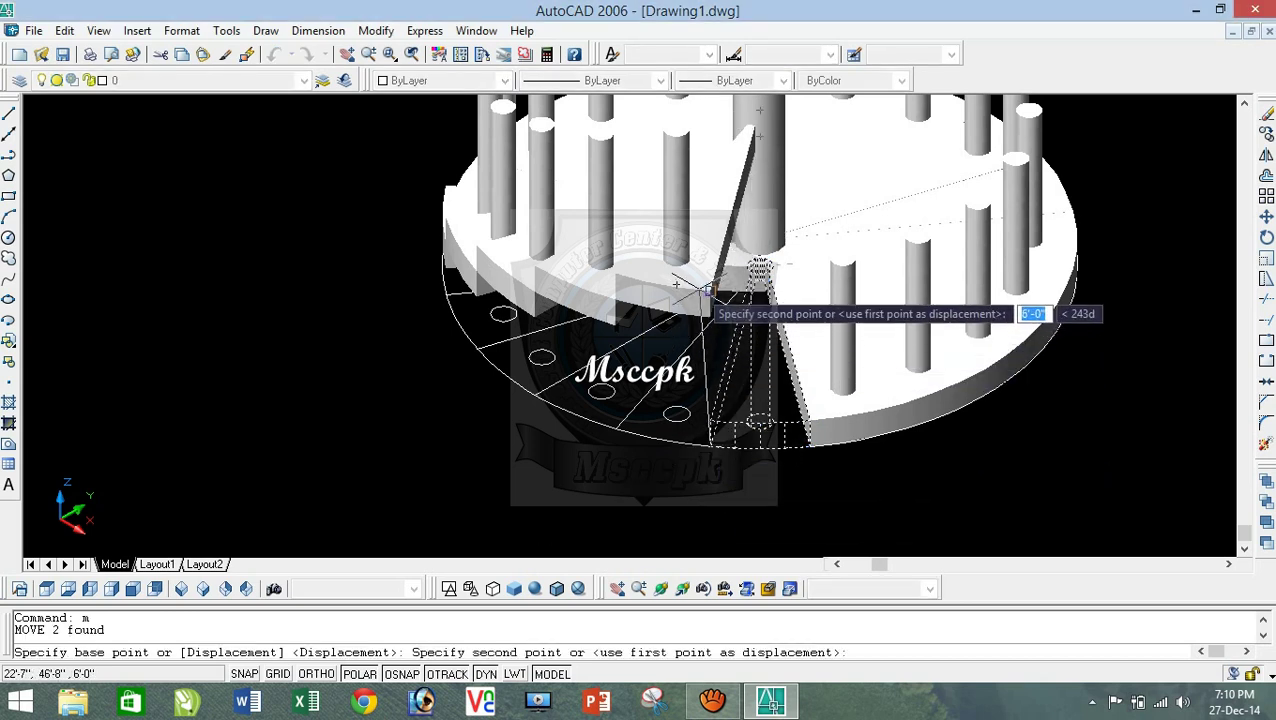
{"action": "left_click", "coordinate": [762, 319]}
Step: Raise the following wedge and post to 7'-0" and switch to NE Isometric view
{"action": "left_click", "coordinate": [842, 385]}
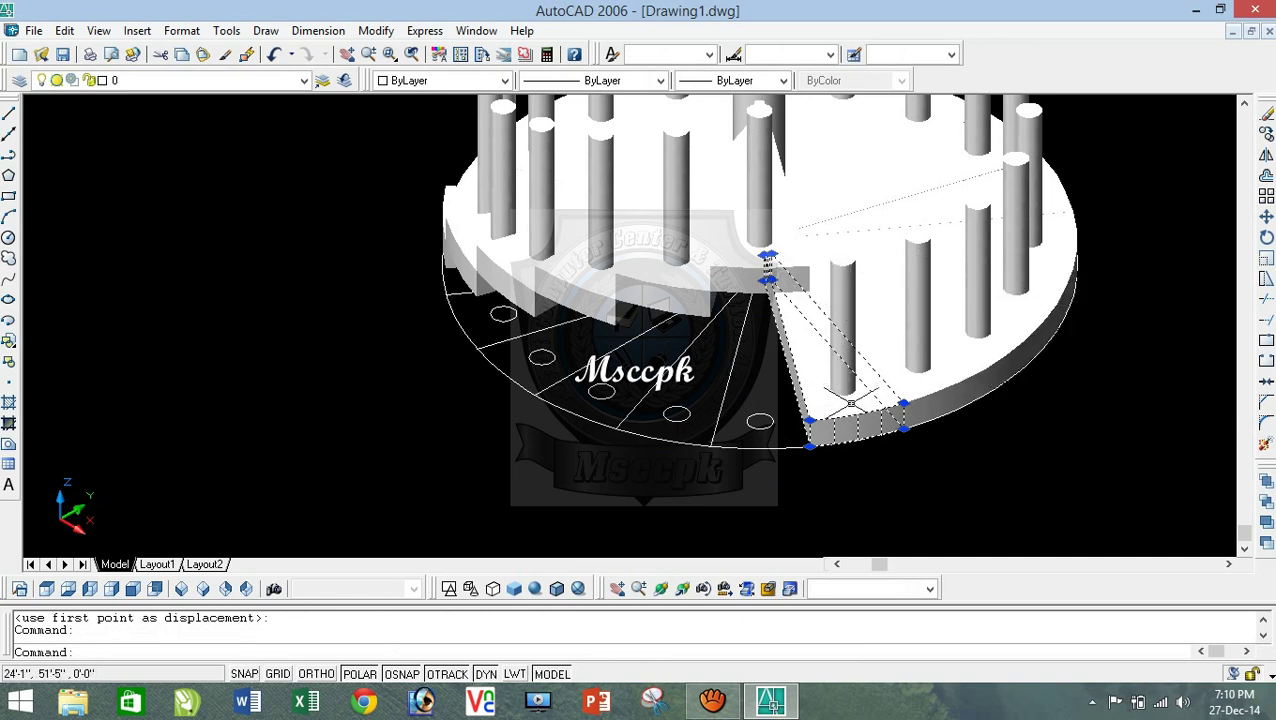
{"action": "left_click", "coordinate": [842, 385]}
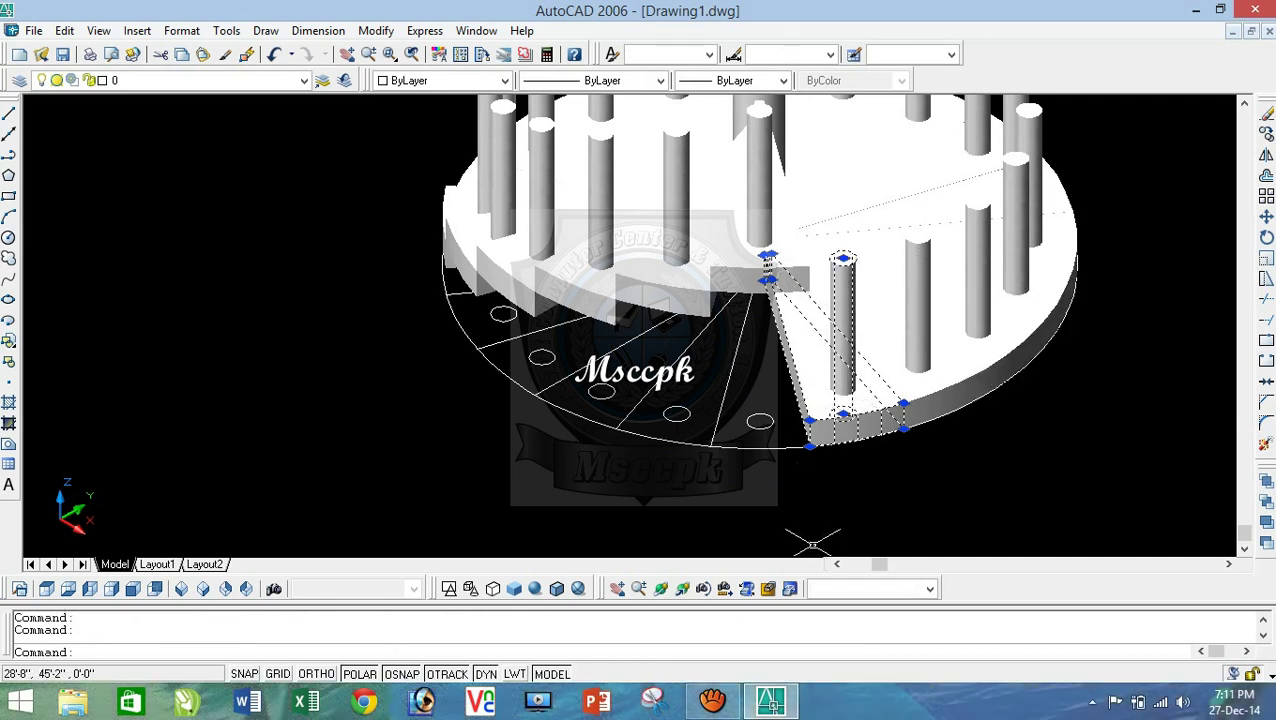
{"action": "type", "text": "m"}
{"action": "key", "text": "Return"}
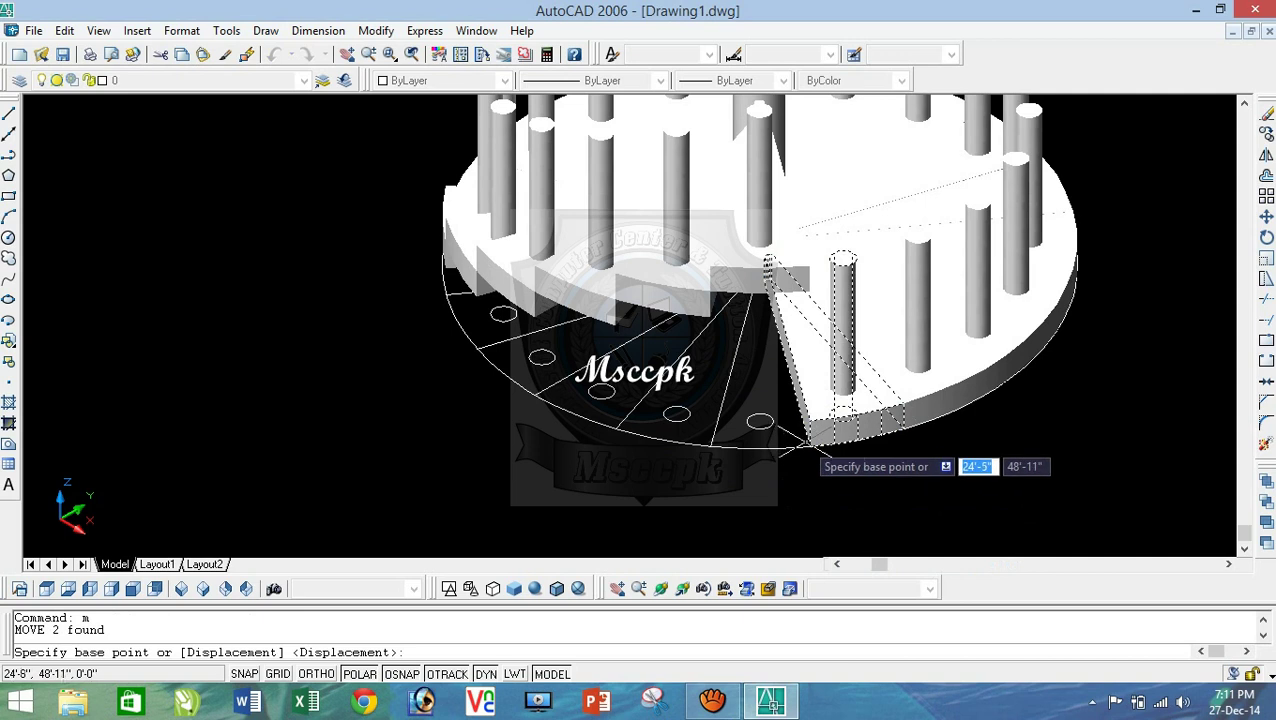
{"action": "left_click", "coordinate": [810, 445]}
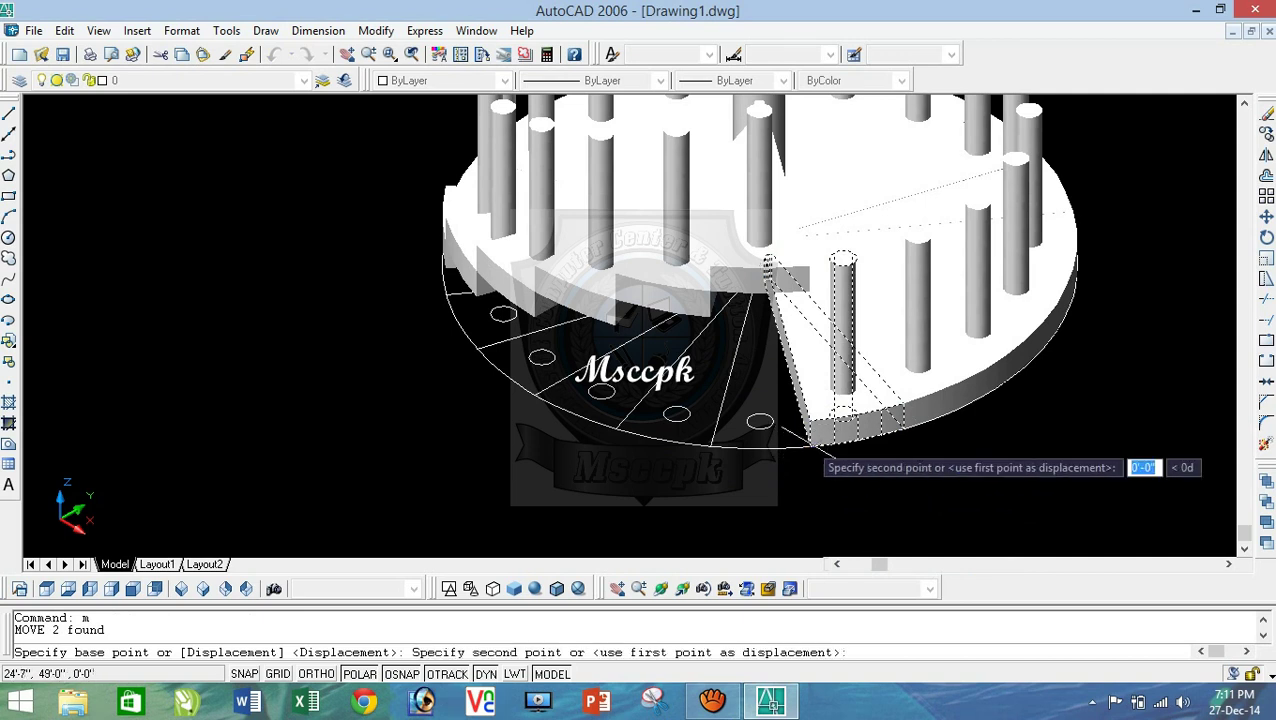
{"action": "left_click", "coordinate": [812, 270]}
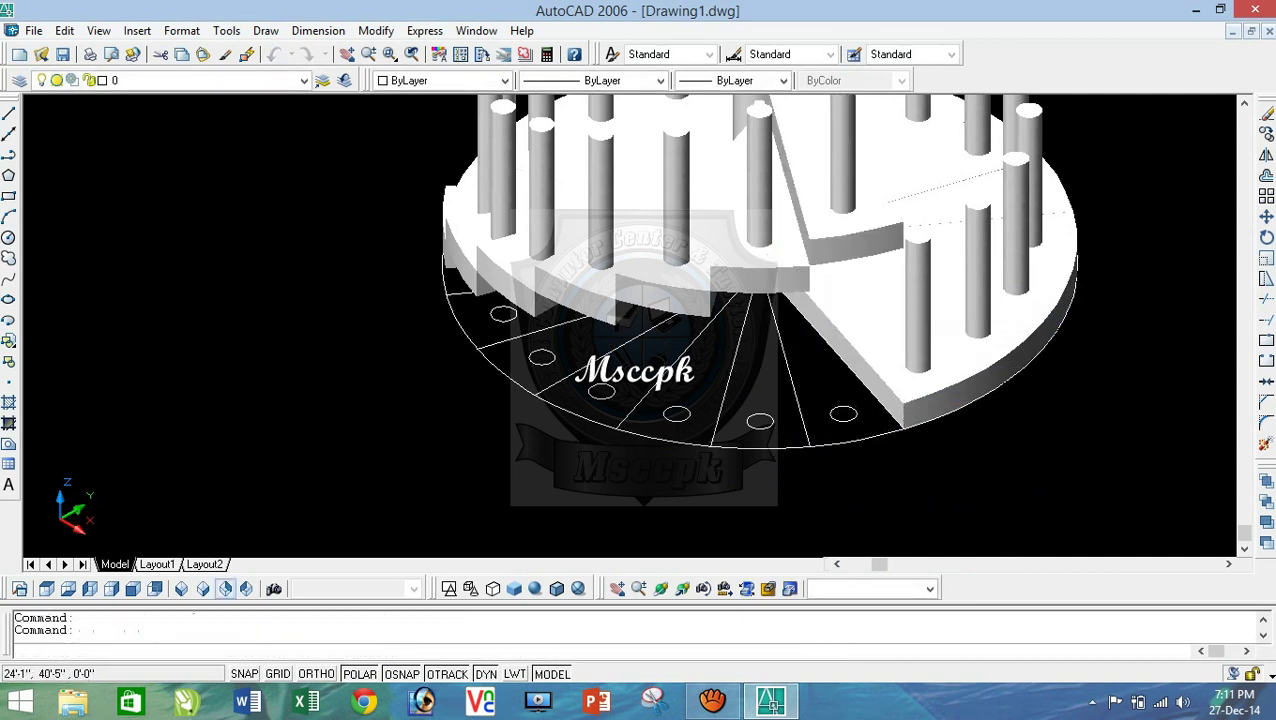
{"action": "left_click", "coordinate": [203, 588]}
Step: Raise the next wedge step and its post up the spiral
{"action": "scroll", "coordinate": [518, 467], "scroll_direction": "up", "scroll_amount": 5}
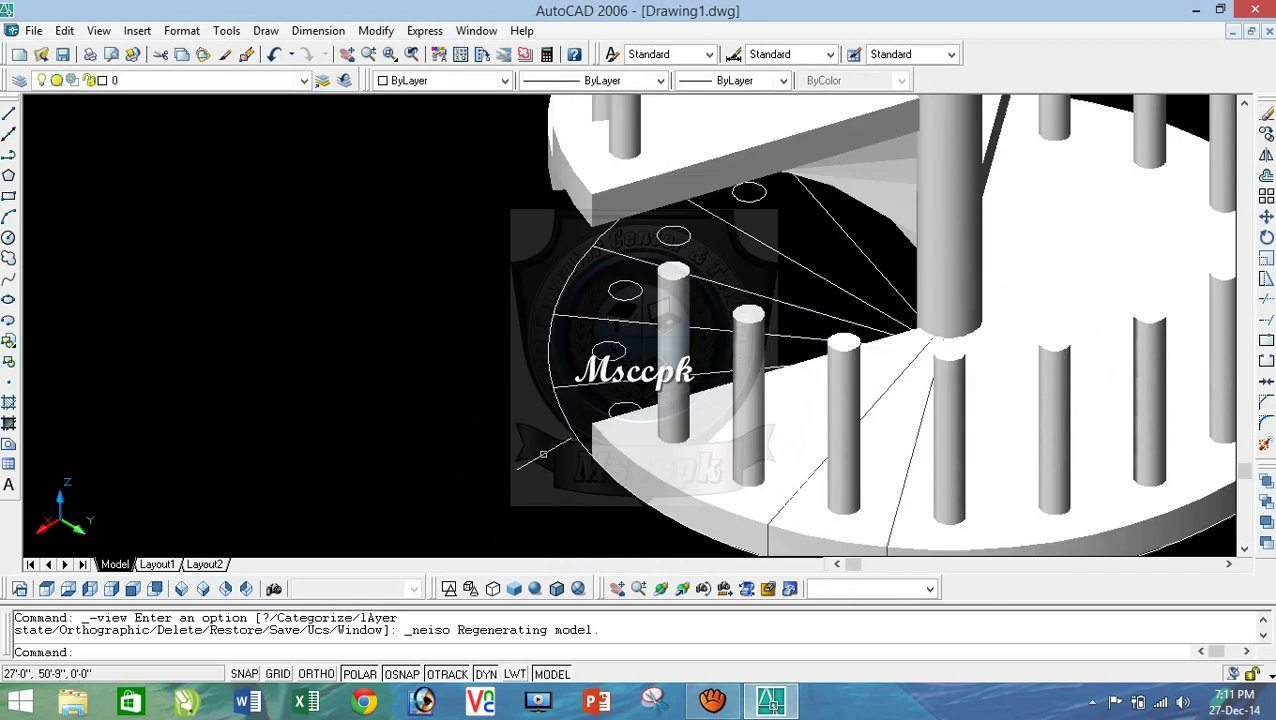
{"action": "left_click", "coordinate": [624, 430]}
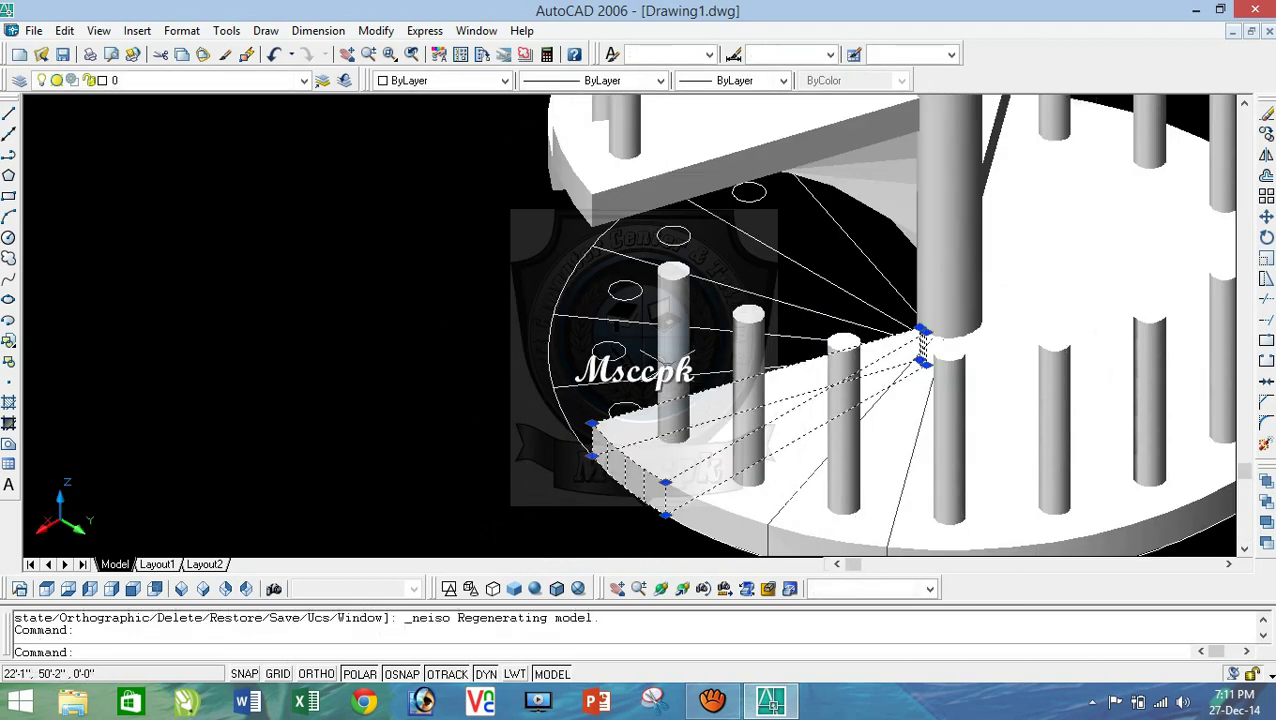
{"action": "left_click", "coordinate": [673, 400]}
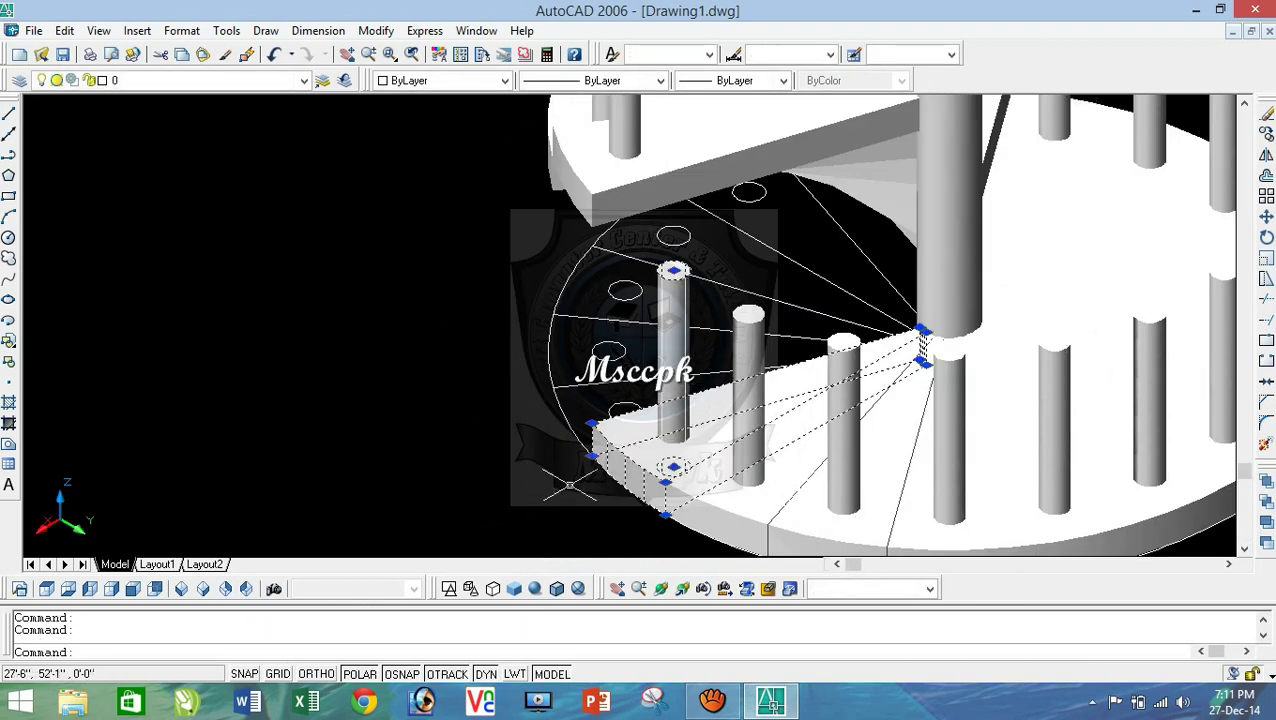
{"action": "type", "text": "m"}
{"action": "key", "text": "Return"}
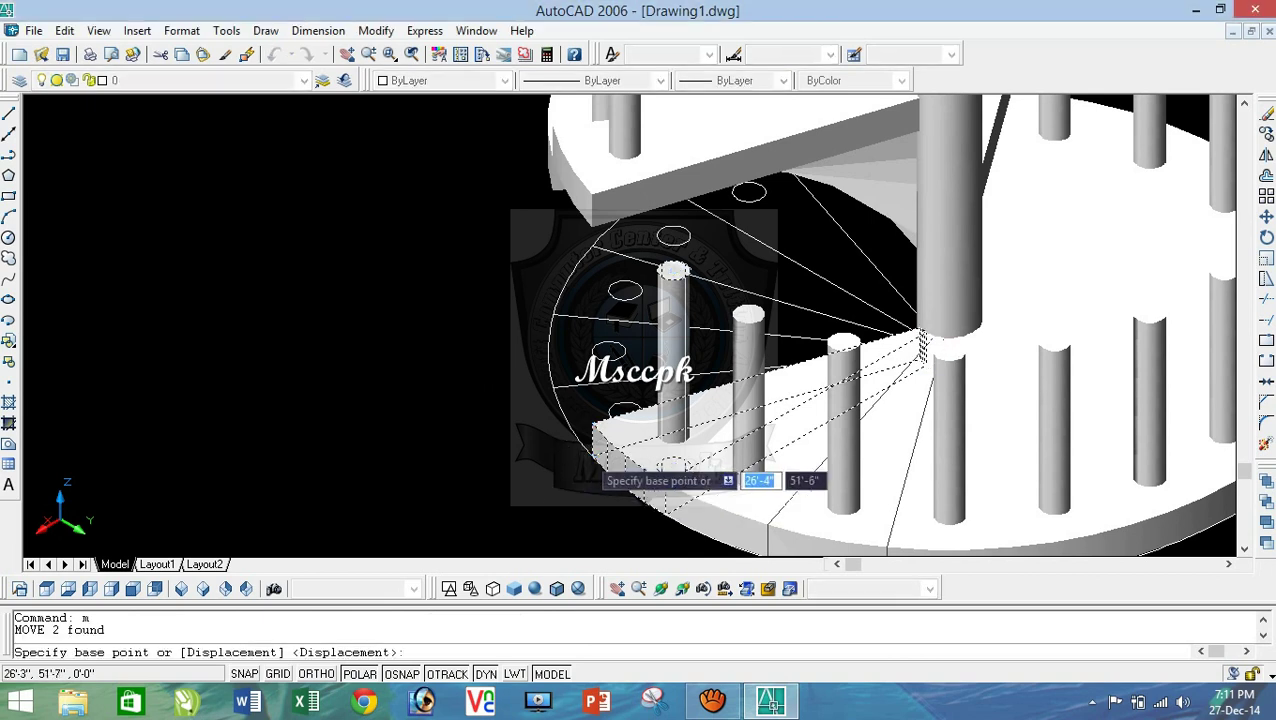
{"action": "left_click", "coordinate": [600, 440]}
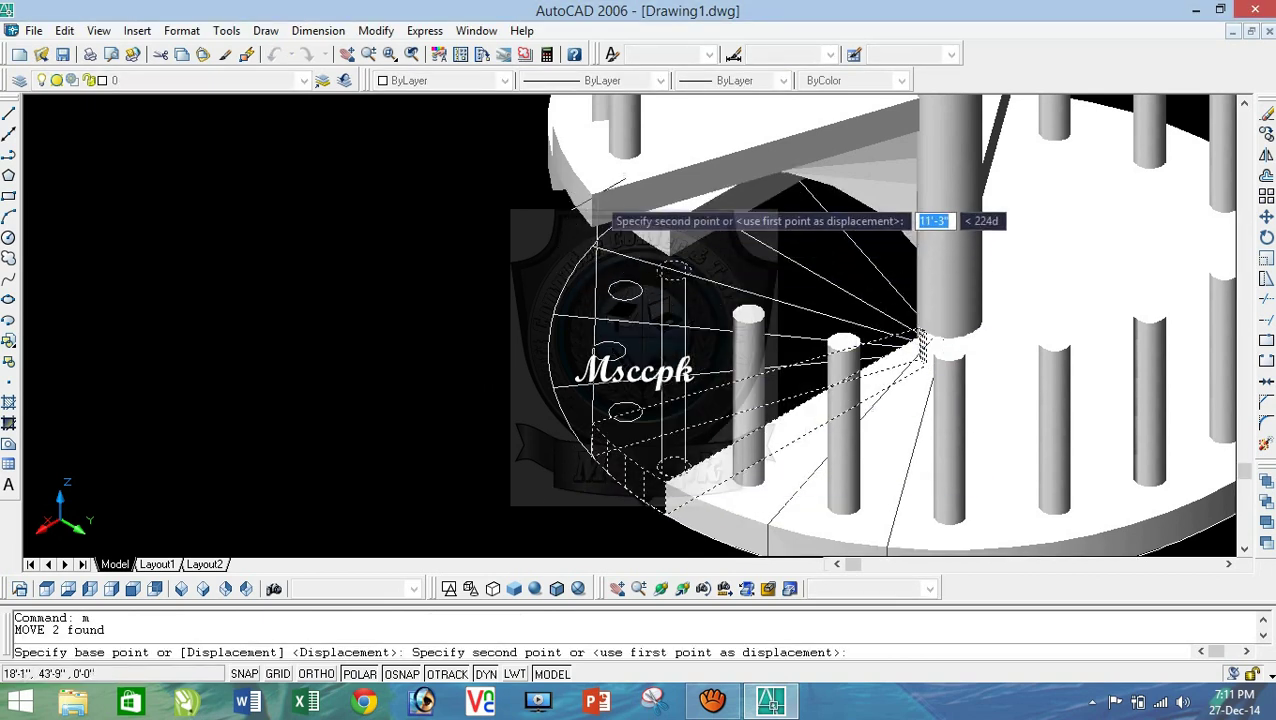
{"action": "left_click", "coordinate": [597, 190]}
Step: Lift the following step and post higher, using the hub as base point
{"action": "scroll", "coordinate": [600, 300], "scroll_direction": "down", "scroll_amount": 5}
{"action": "scroll", "coordinate": [610, 320], "scroll_direction": "up", "scroll_amount": 3}
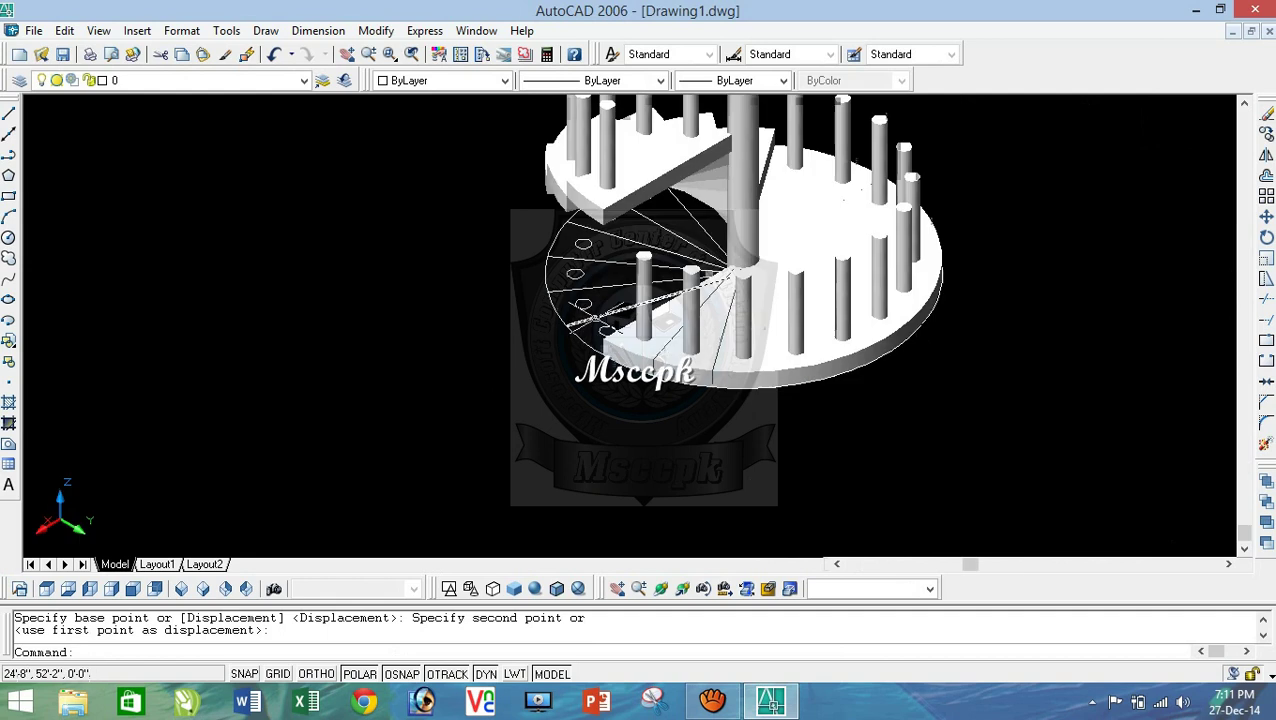
{"action": "left_click", "coordinate": [645, 264]}
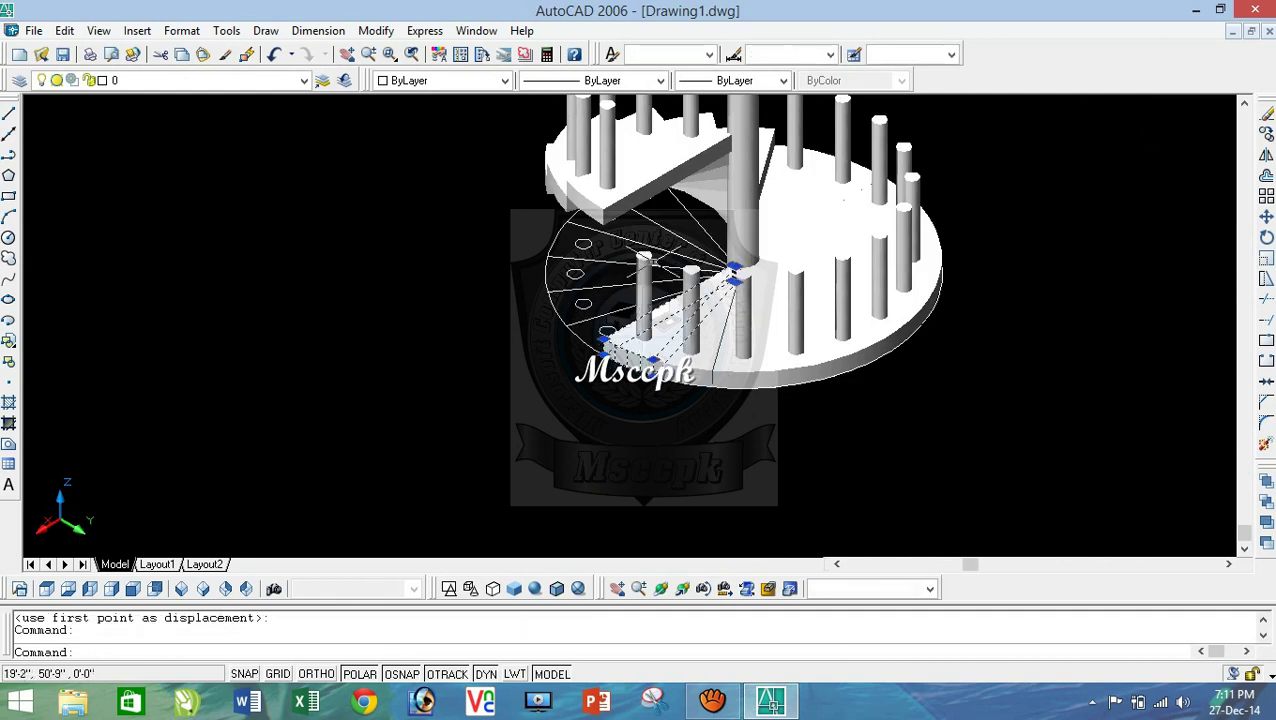
{"action": "left_click", "coordinate": [645, 257]}
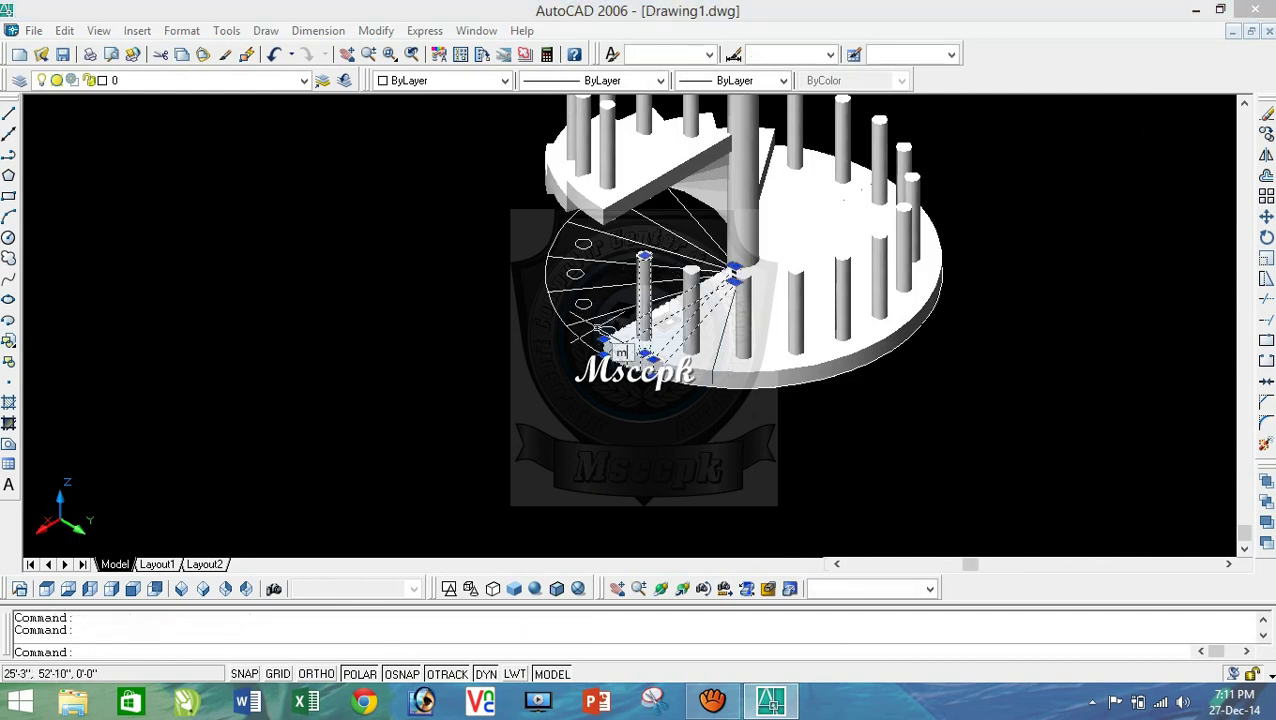
{"action": "type", "text": "m"}
{"action": "key", "text": "Return"}
{"action": "scroll", "coordinate": [595, 365], "scroll_direction": "up", "scroll_amount": 2}
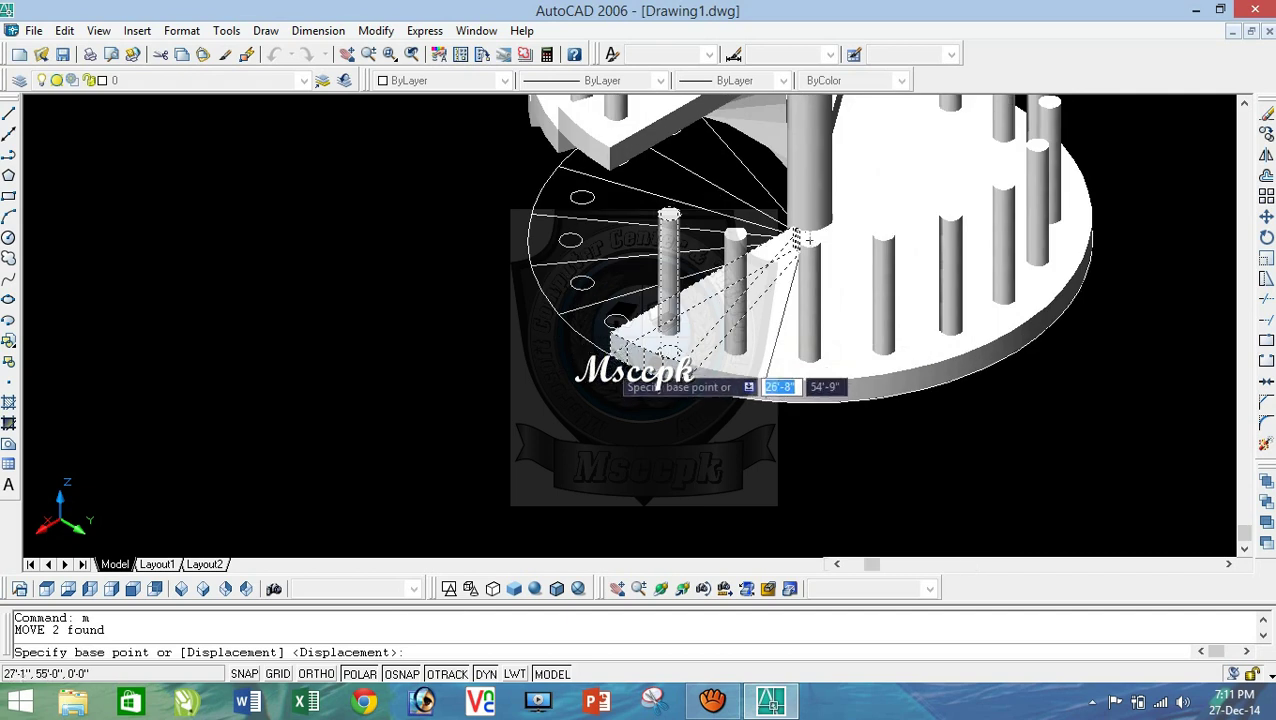
{"action": "left_click", "coordinate": [668, 350]}
{"action": "left_click", "coordinate": [612, 163]}
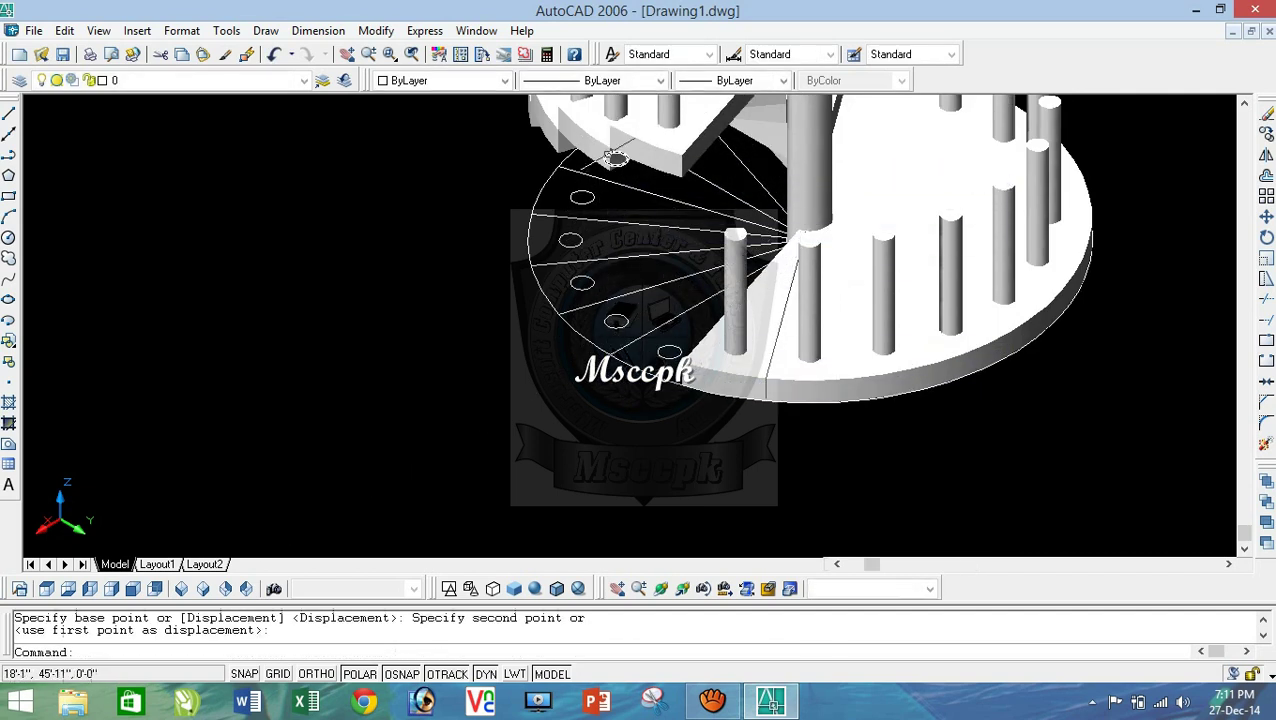
Step: Move the next wedge and its post into the upper flight
{"action": "left_click", "coordinate": [700, 352]}
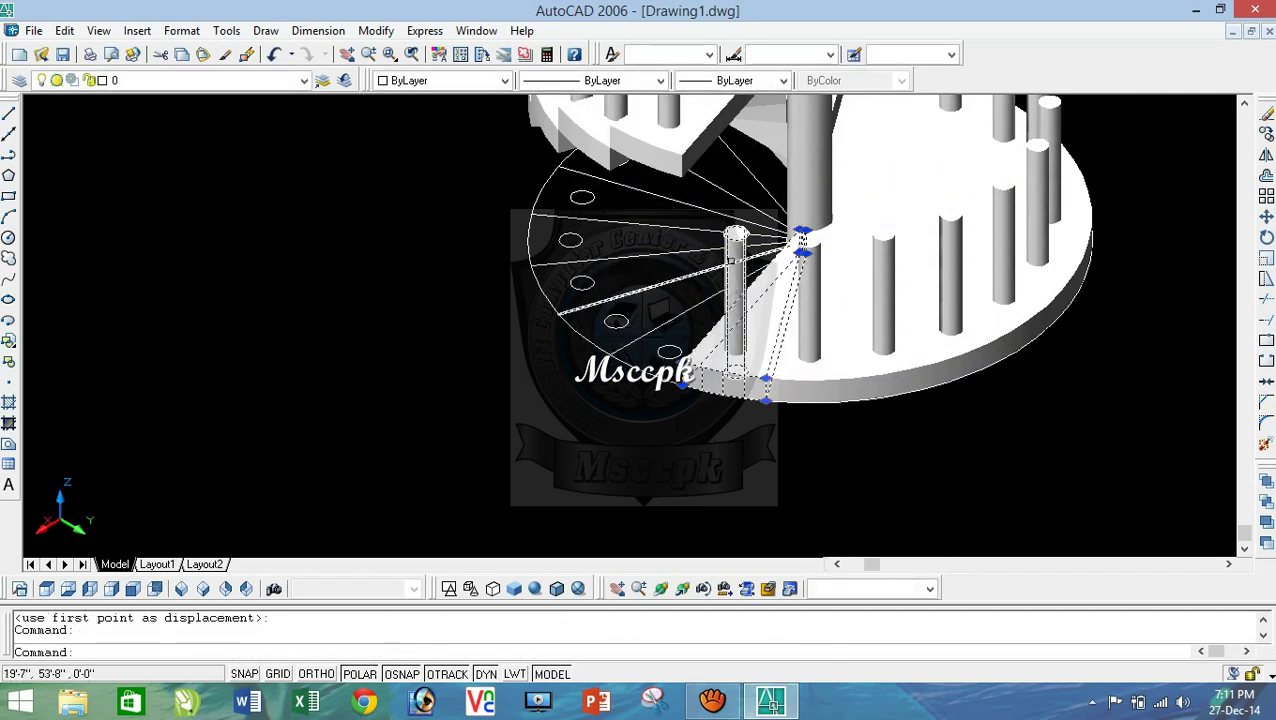
{"action": "left_click", "coordinate": [735, 237]}
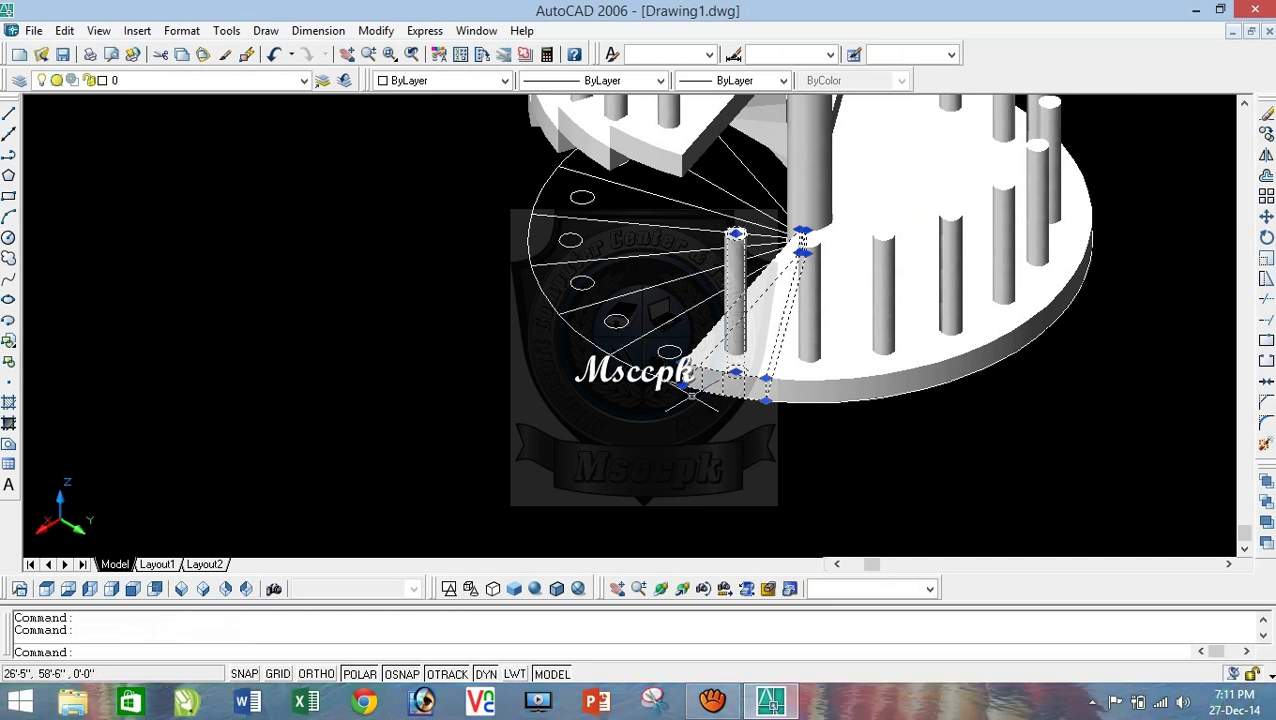
{"action": "type", "text": "m"}
{"action": "key", "text": "Return"}
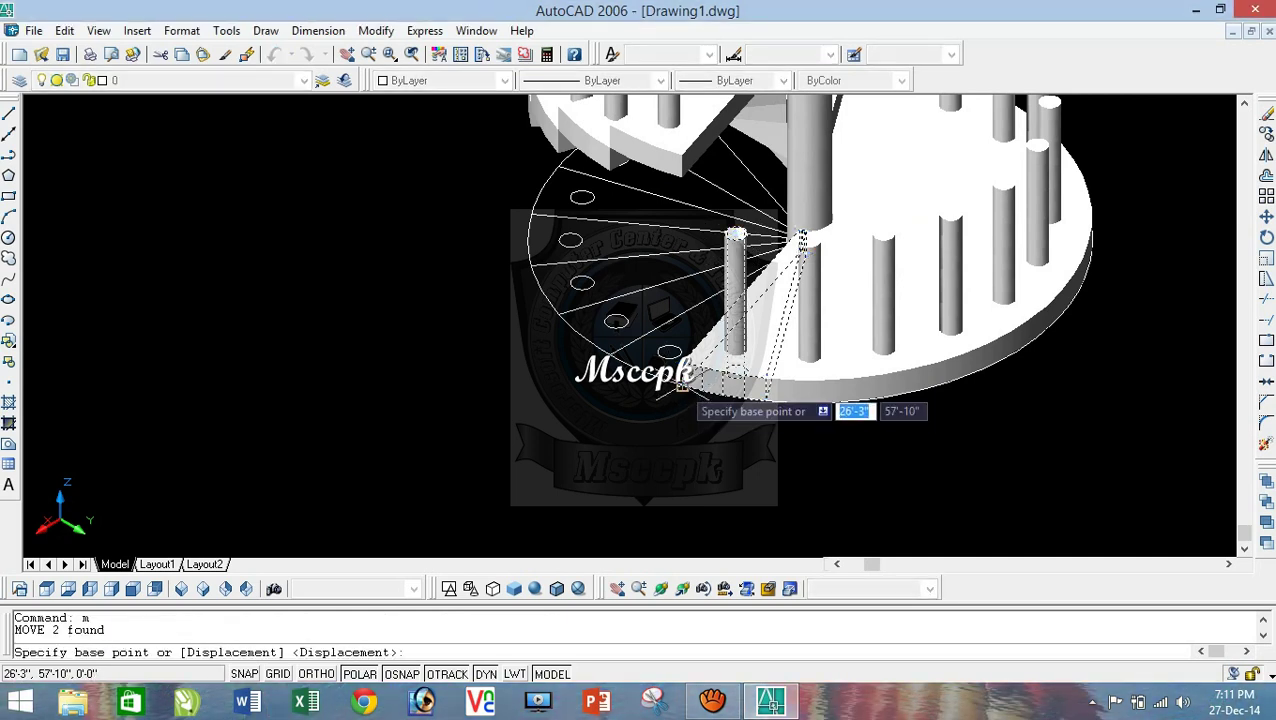
{"action": "left_click", "coordinate": [686, 396]}
{"action": "left_click", "coordinate": [810, 243]}
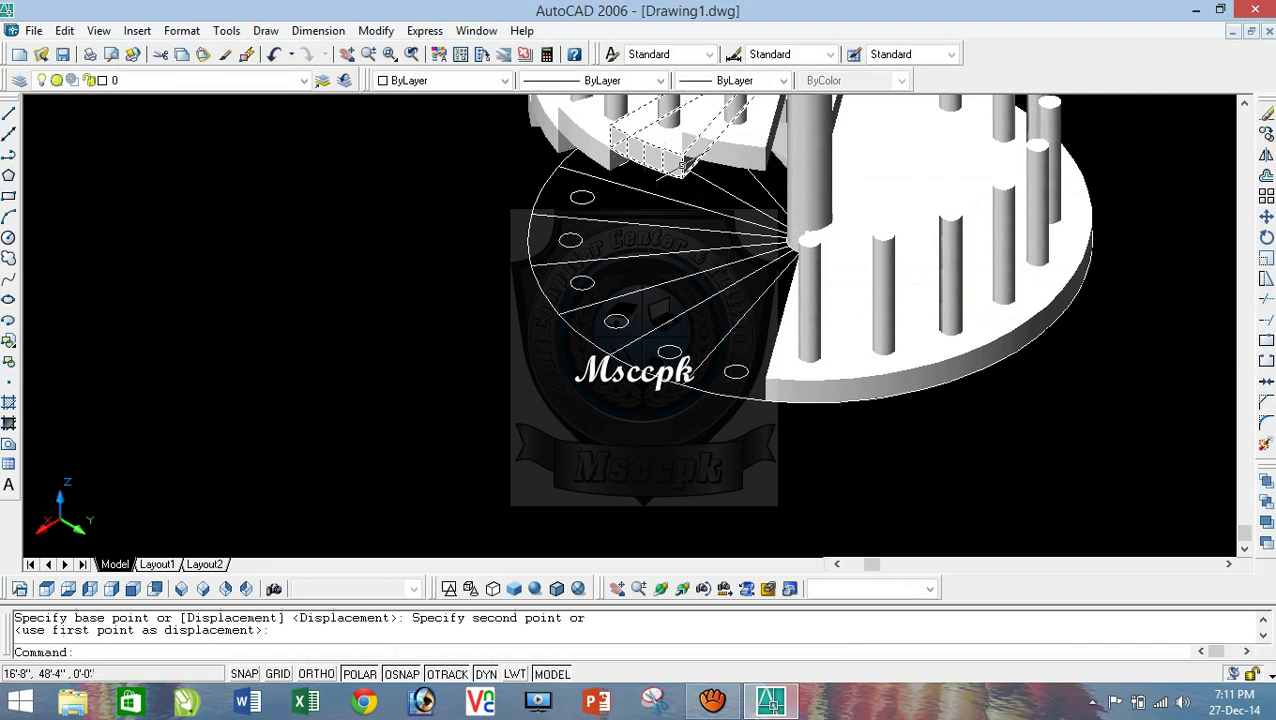
Step: Raise another step and its post further up the spiral
{"action": "left_click", "coordinate": [797, 352]}
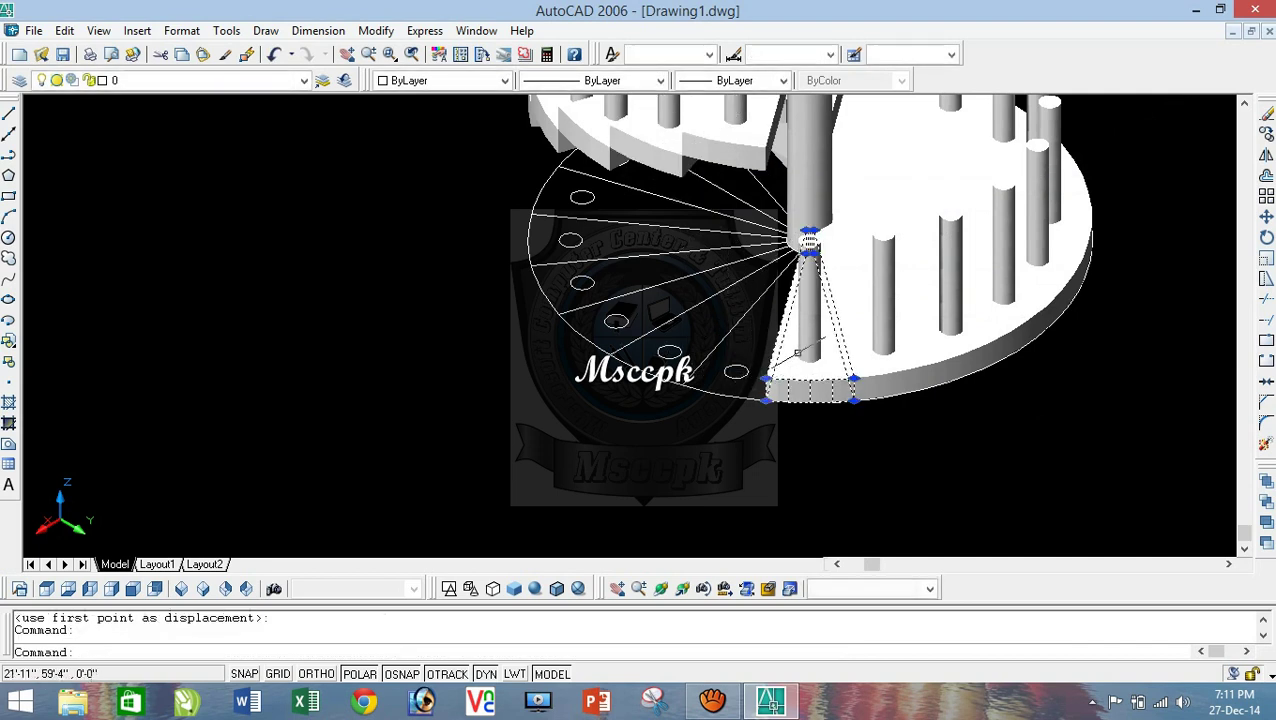
{"action": "left_click", "coordinate": [785, 378]}
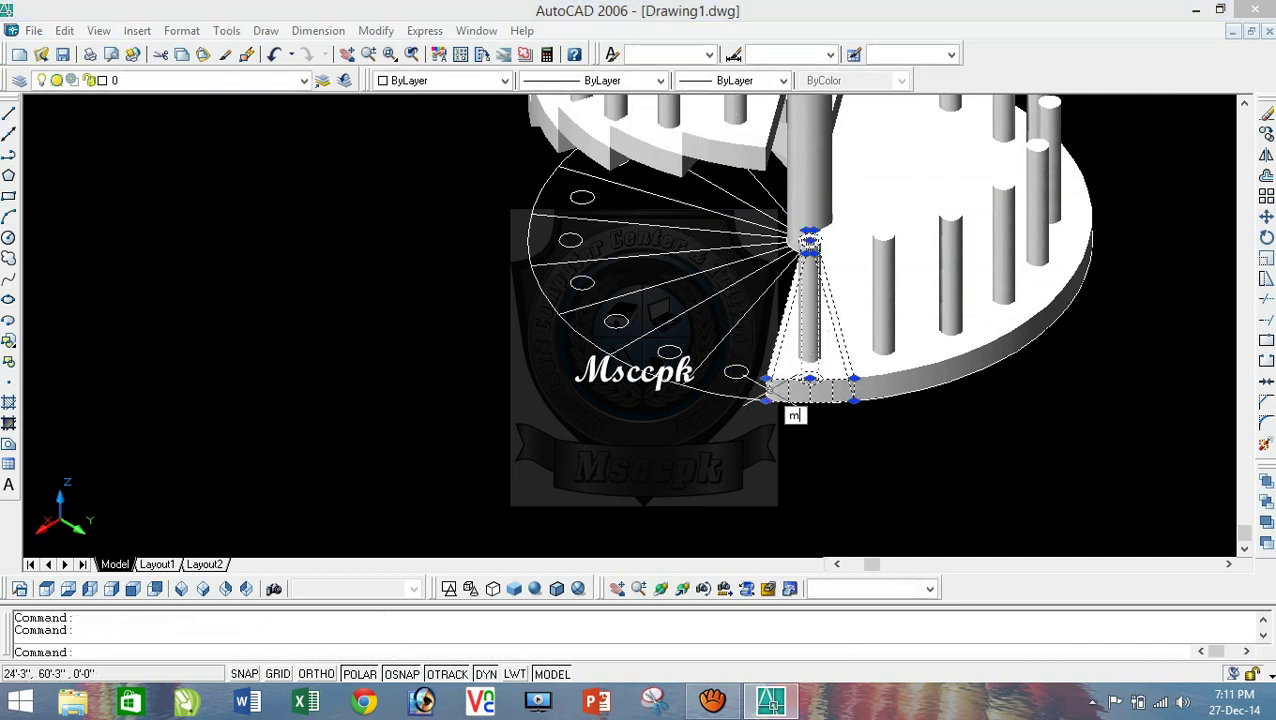
{"action": "type", "text": "m"}
{"action": "key", "text": "Return"}
{"action": "left_click", "coordinate": [810, 380]}
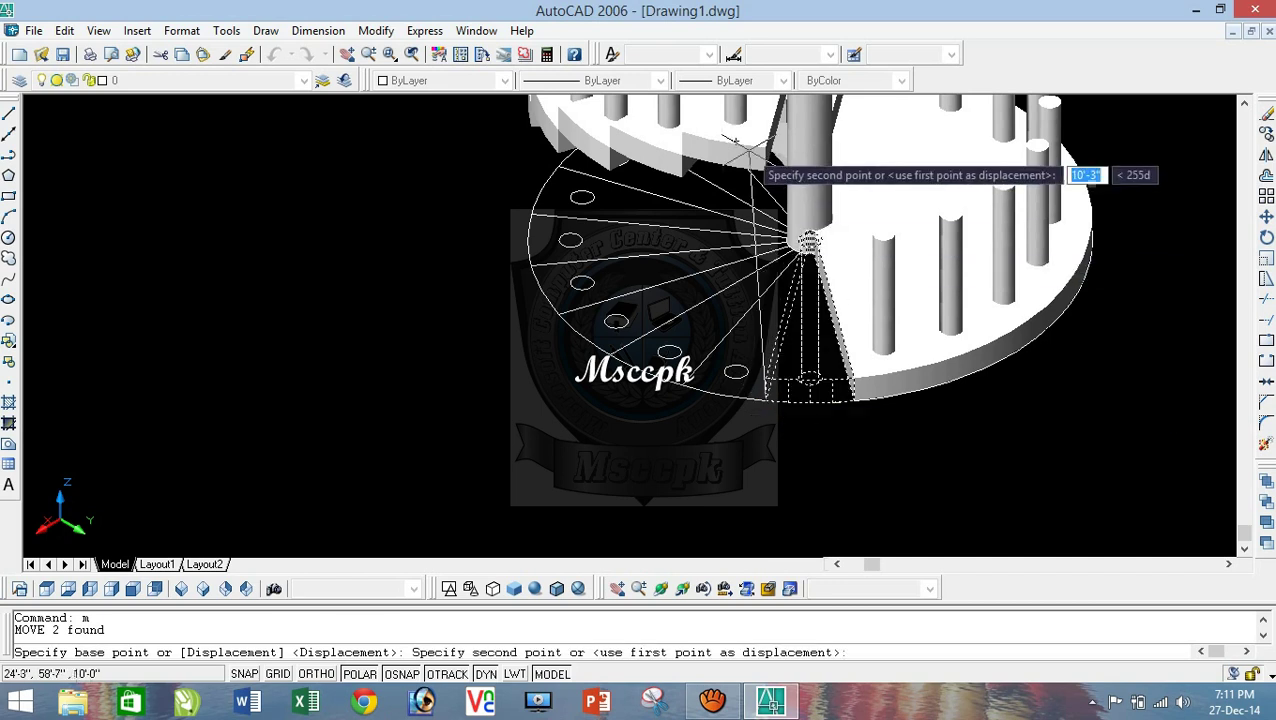
{"action": "left_click", "coordinate": [785, 178]}
Step: Lift one more wedge and post to the top of the flight
{"action": "scroll", "coordinate": [806, 248], "scroll_direction": "down", "scroll_amount": 2}
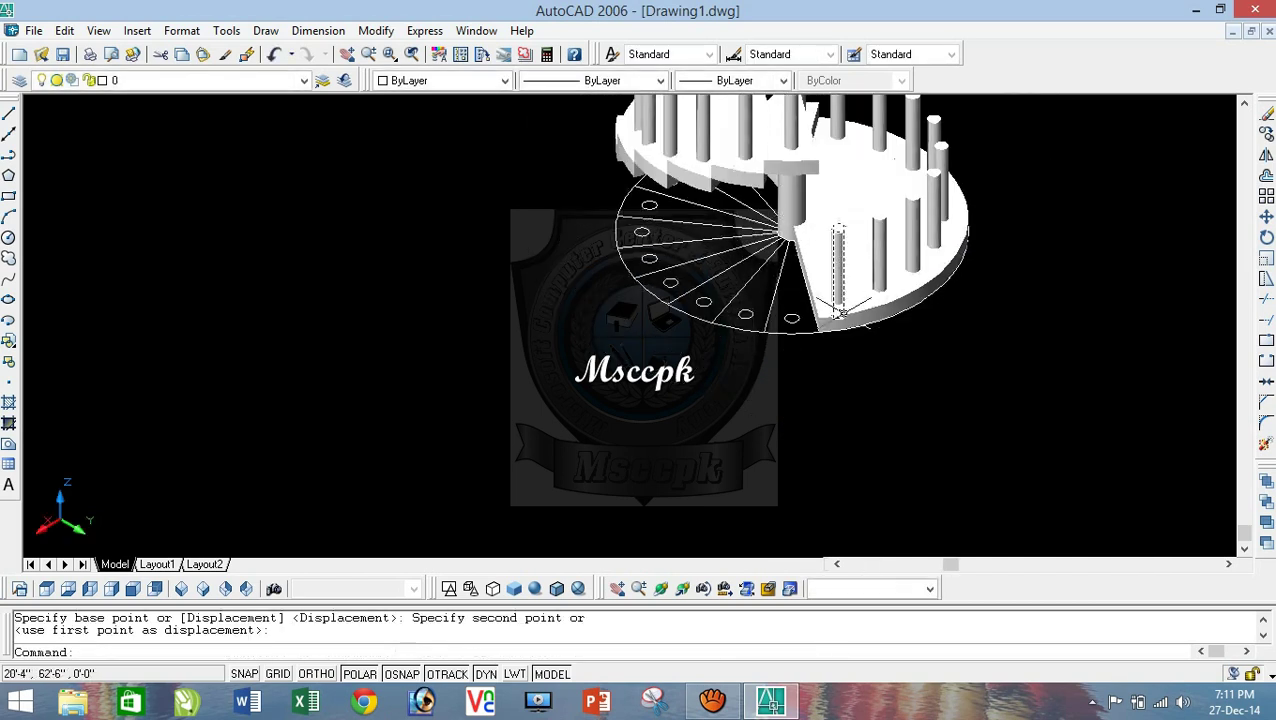
{"action": "left_click", "coordinate": [840, 314]}
{"action": "scroll", "coordinate": [836, 294], "scroll_direction": "up", "scroll_amount": 2}
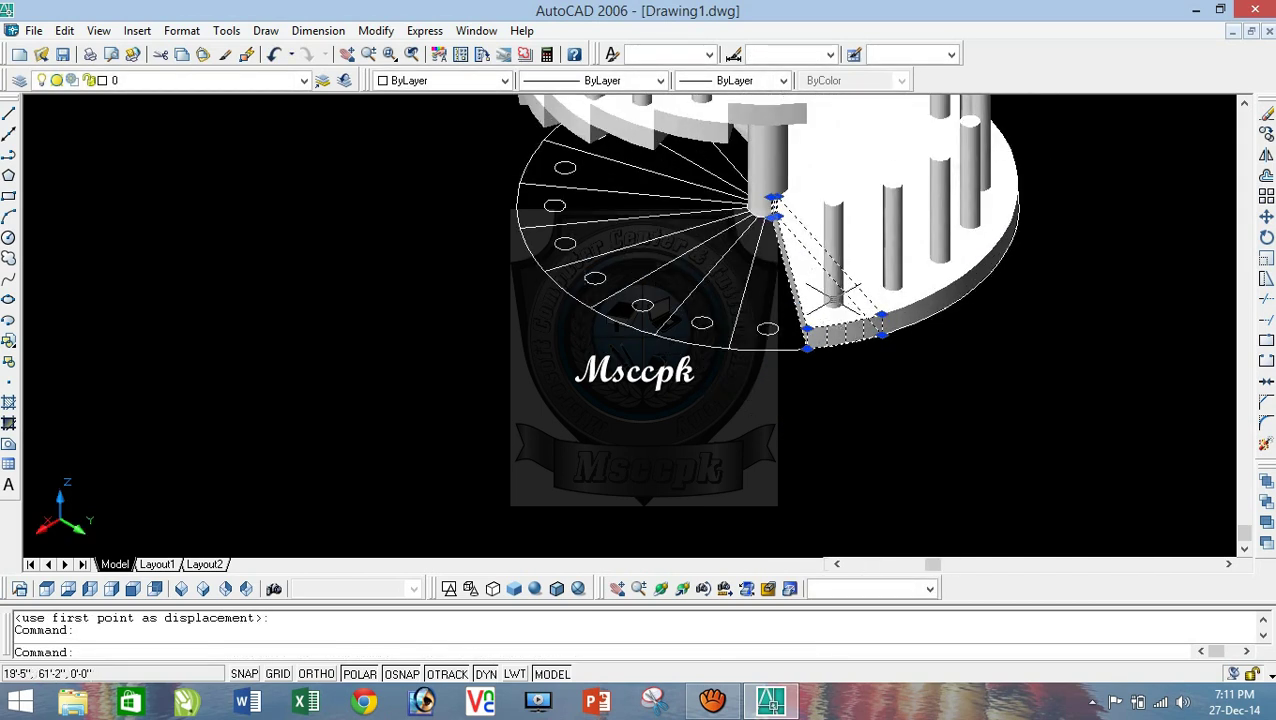
{"action": "left_click", "coordinate": [833, 283]}
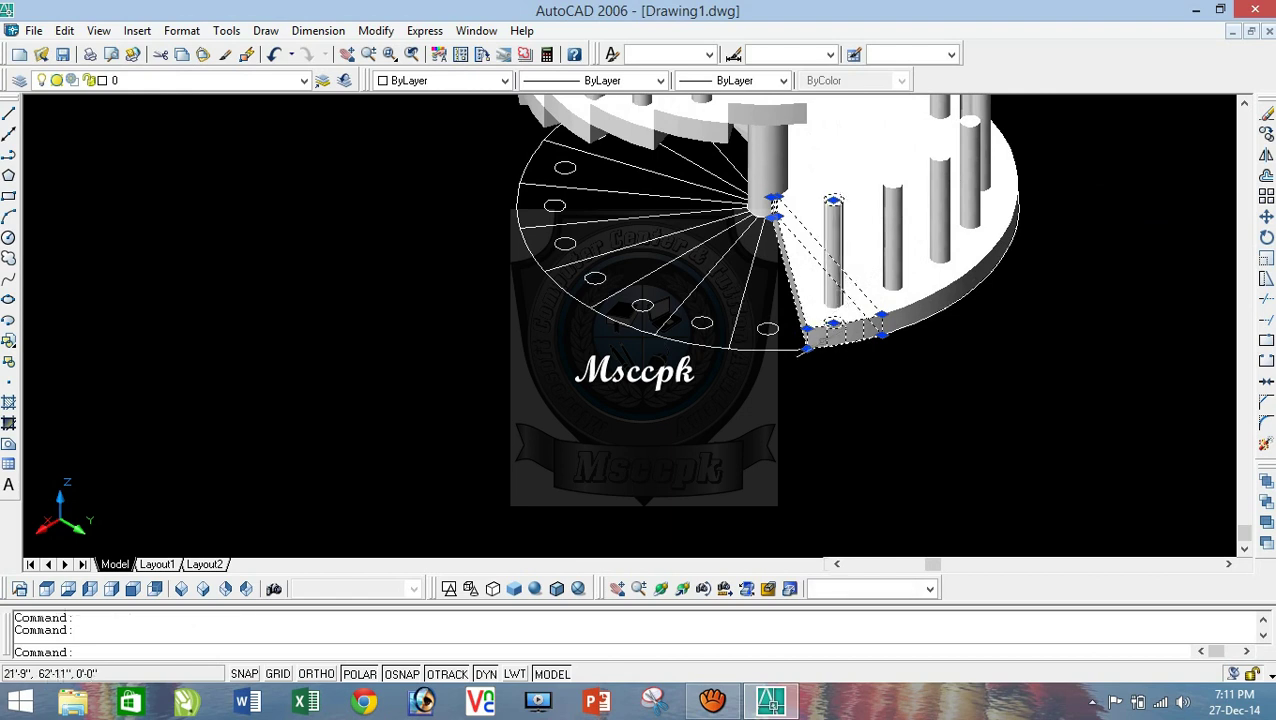
{"action": "type", "text": "m"}
{"action": "key", "text": "Return"}
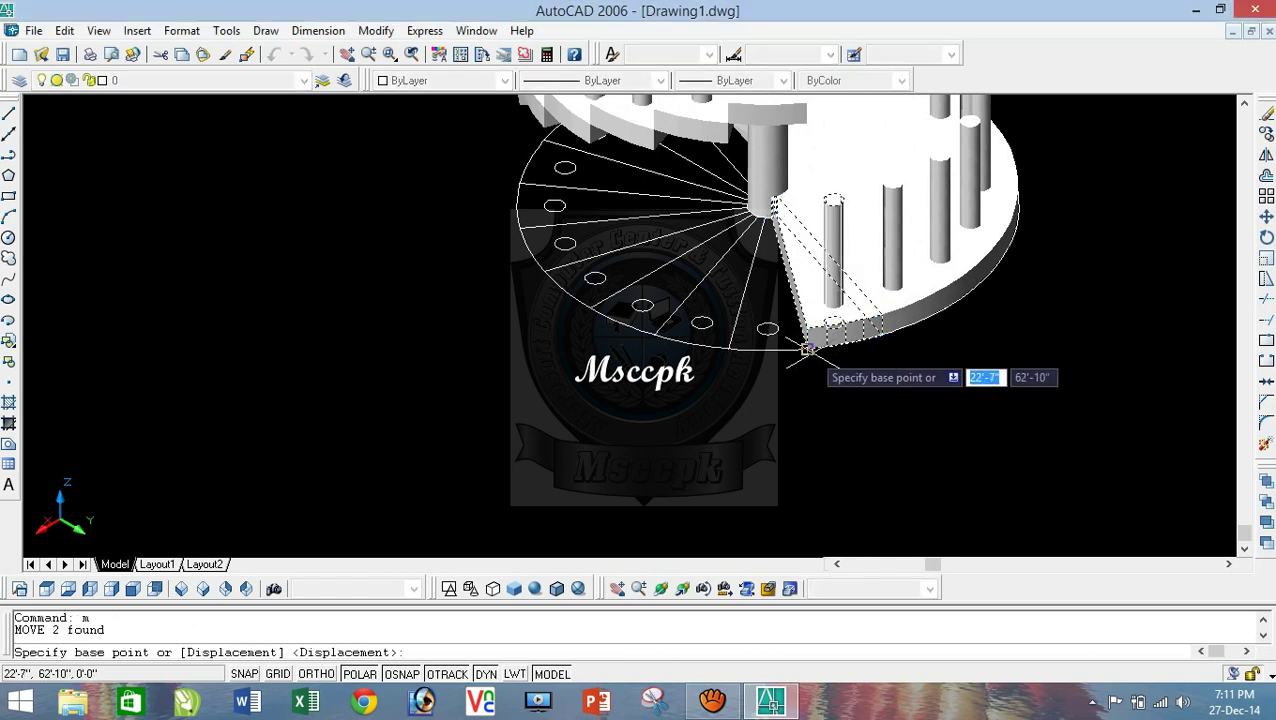
{"action": "left_click", "coordinate": [808, 348]}
{"action": "scroll", "coordinate": [790, 150], "scroll_direction": "down", "scroll_amount": 3}
{"action": "scroll", "coordinate": [810, 125], "scroll_direction": "up", "scroll_amount": 1}
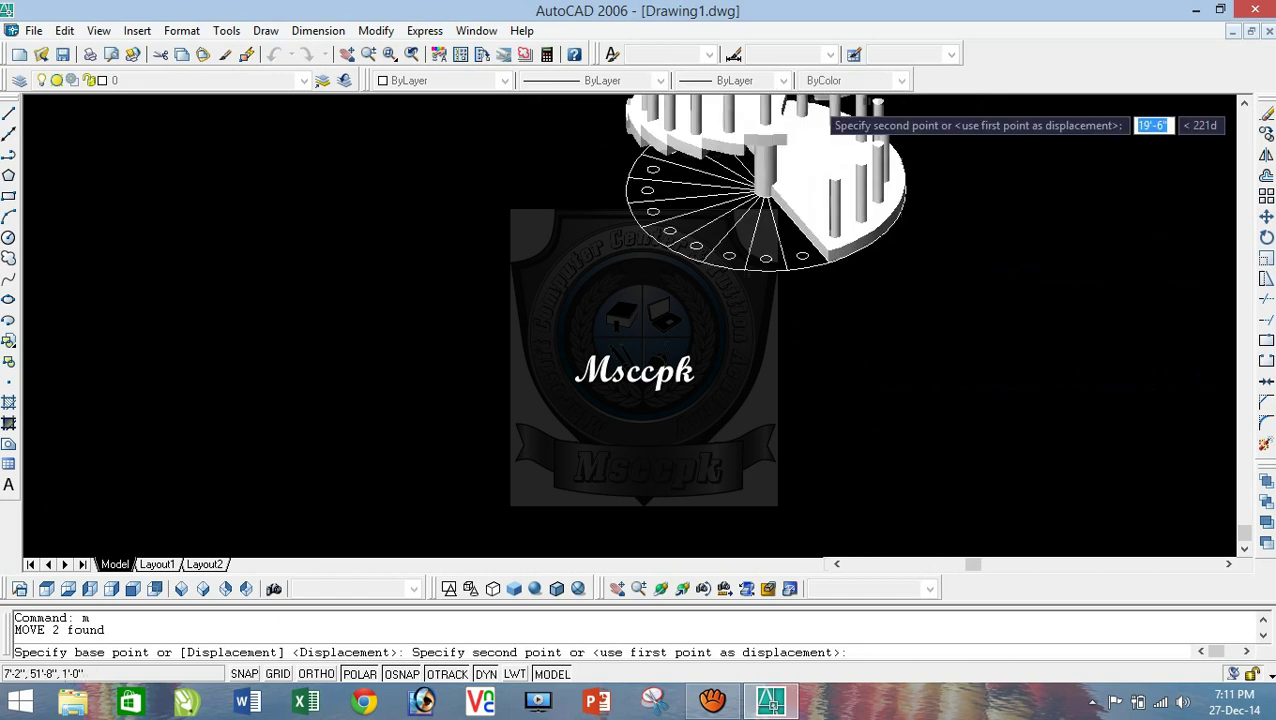
{"action": "scroll", "coordinate": [785, 135], "scroll_direction": "up", "scroll_amount": 1}
{"action": "left_click", "coordinate": [770, 142]}
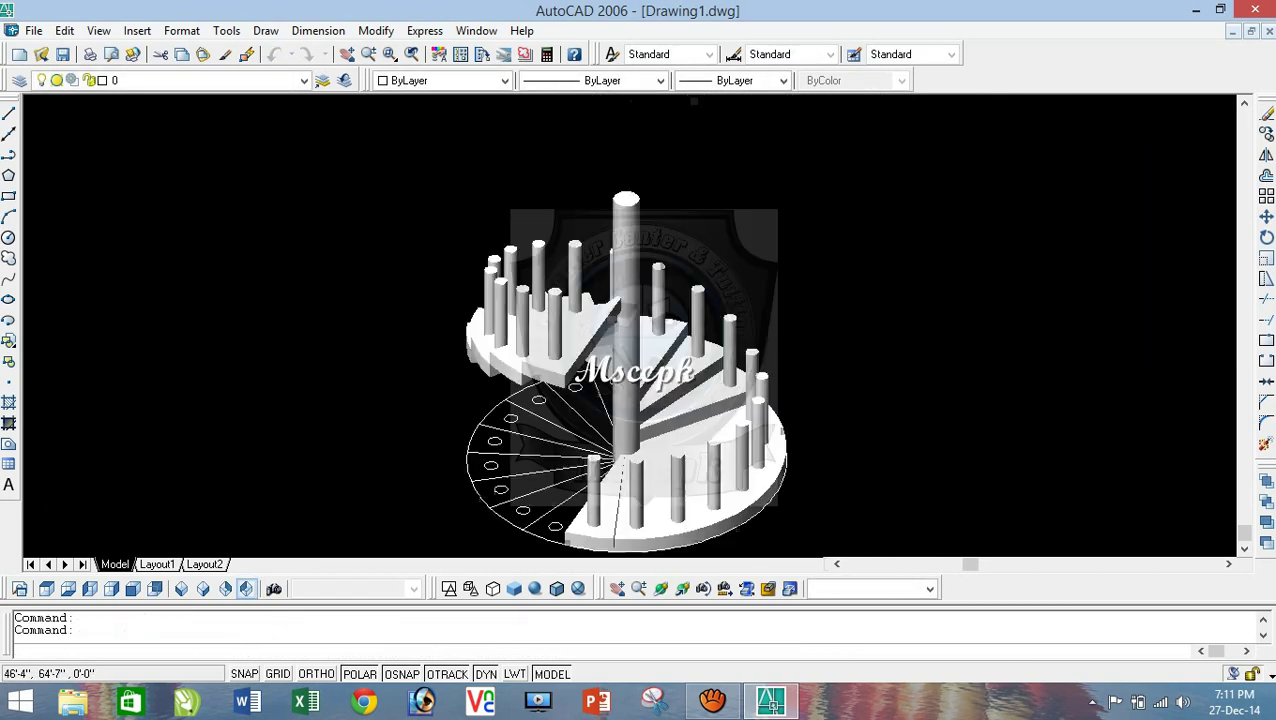
Step: Switch to NW Isometric and lift the next two steps with their posts into the upper flight
{"action": "left_click", "coordinate": [247, 588]}
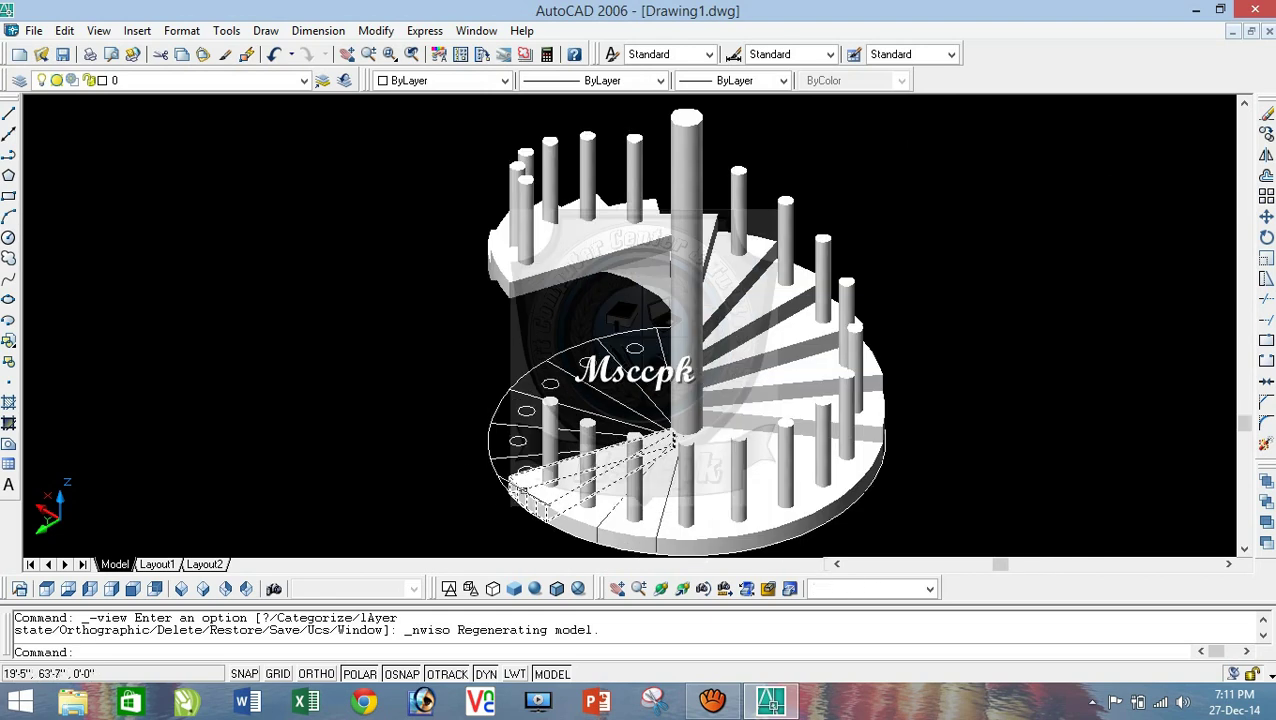
{"action": "left_click", "coordinate": [510, 488]}
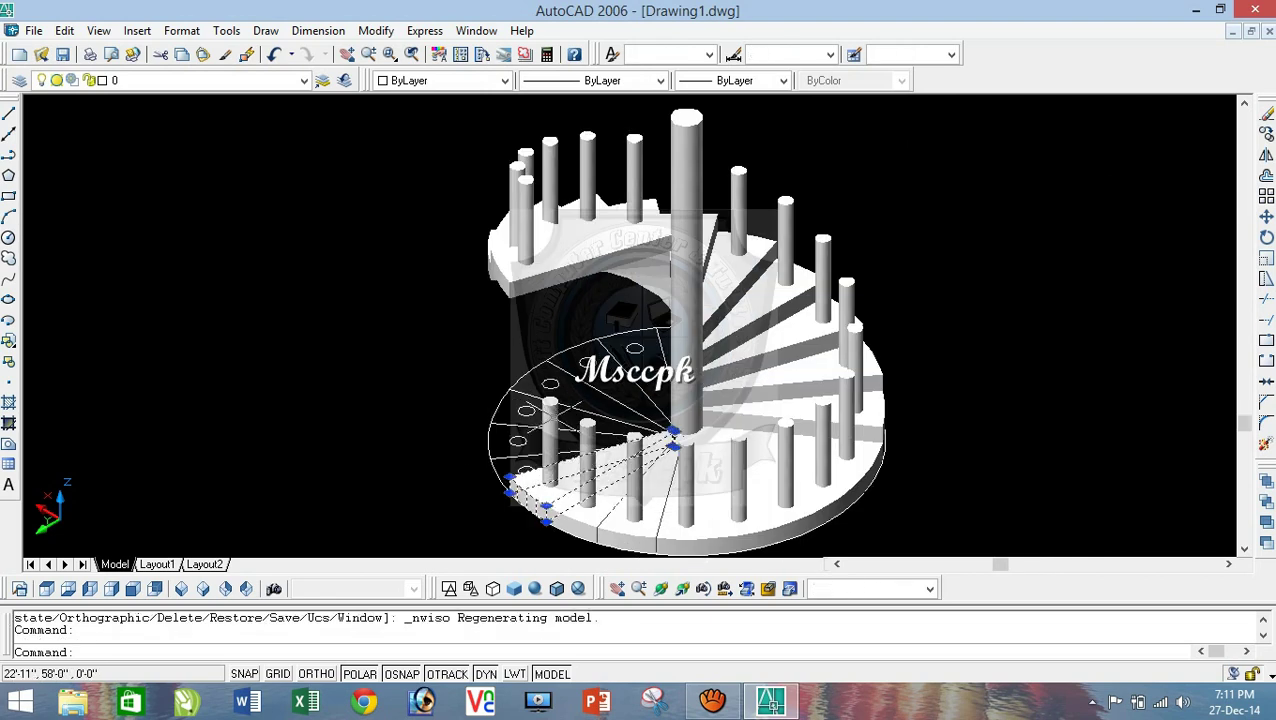
{"action": "type", "text": "m"}
{"action": "key", "text": "Return"}
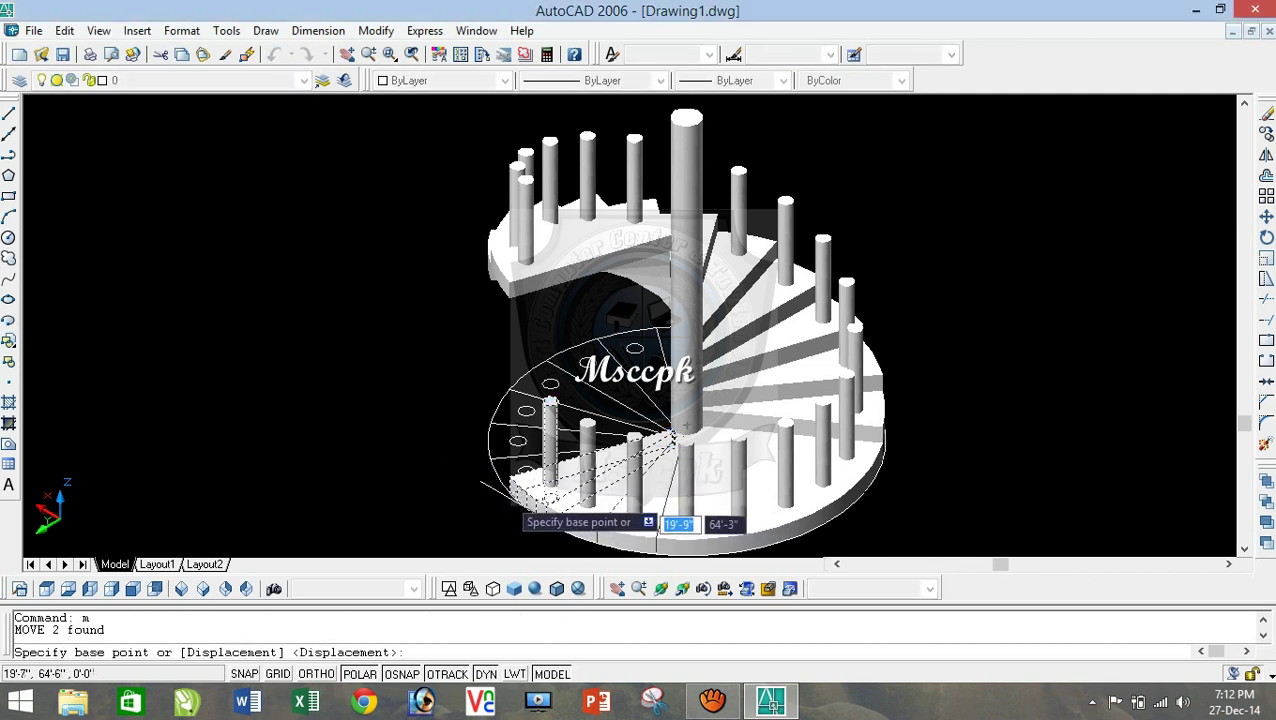
{"action": "left_click", "coordinate": [518, 505]}
{"action": "left_click", "coordinate": [500, 285]}
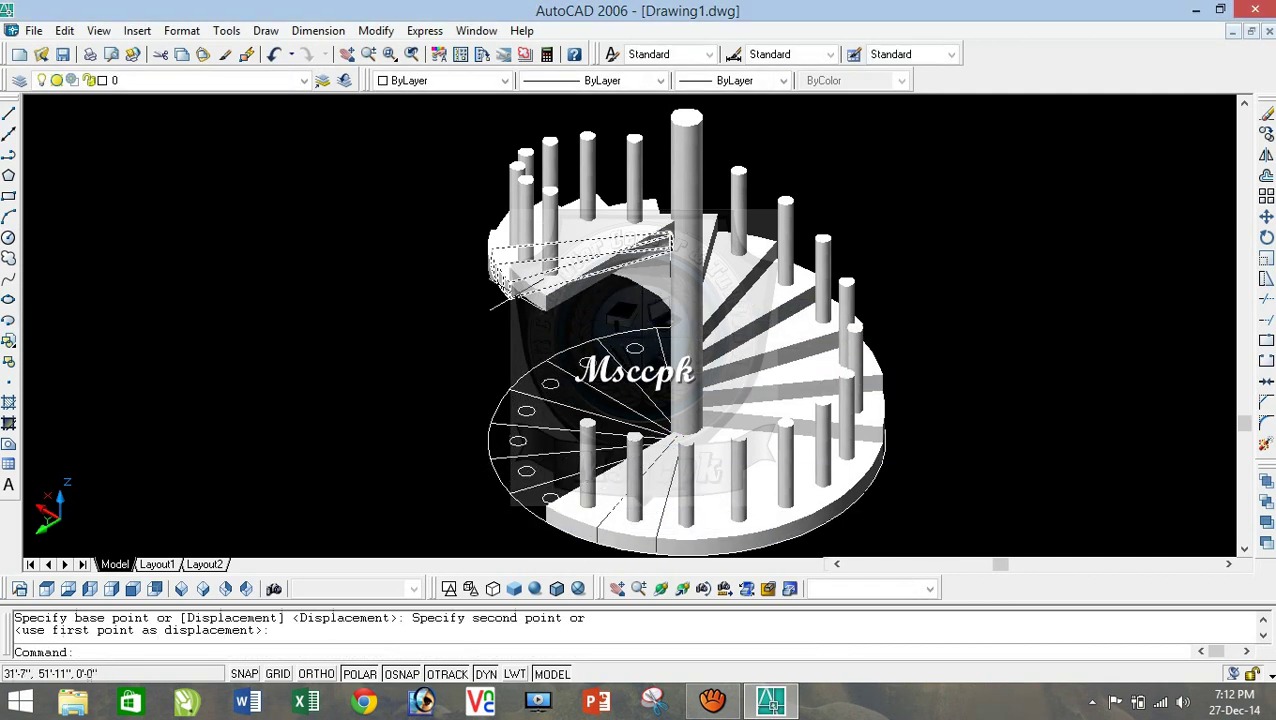
{"action": "left_click", "coordinate": [568, 512]}
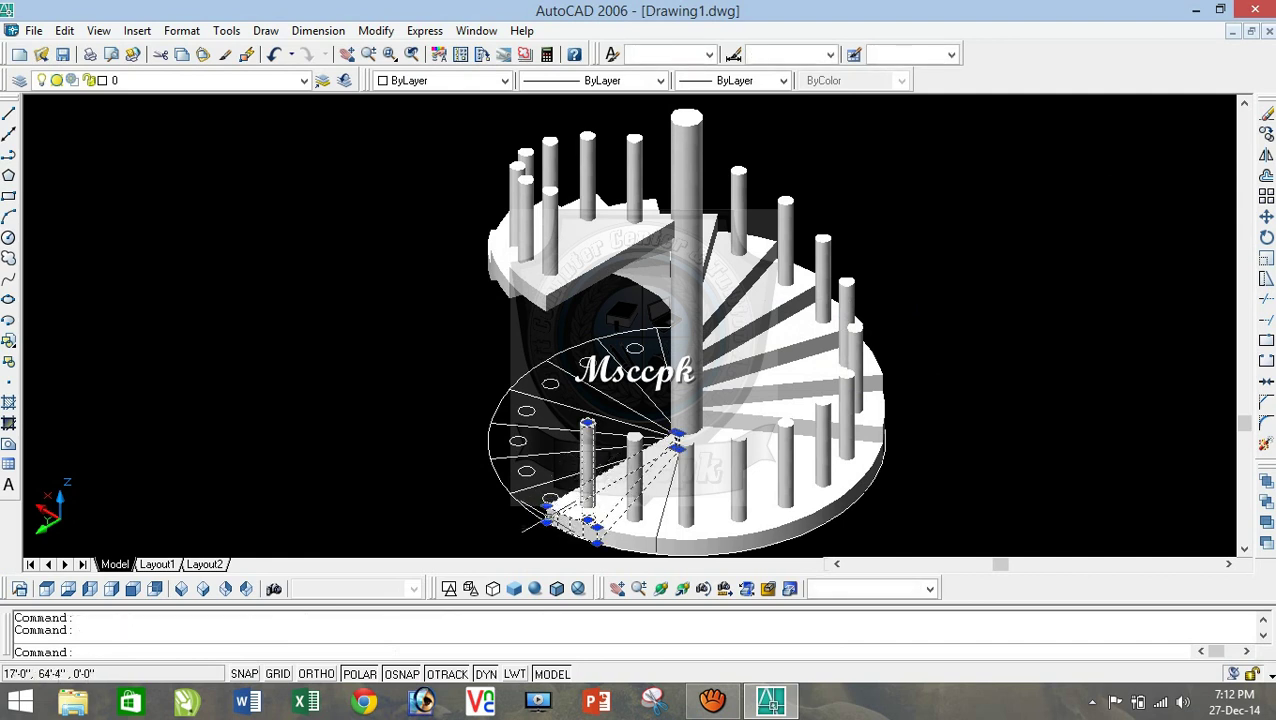
{"action": "type", "text": "m"}
{"action": "key", "text": "Return"}
{"action": "left_click", "coordinate": [546, 522]}
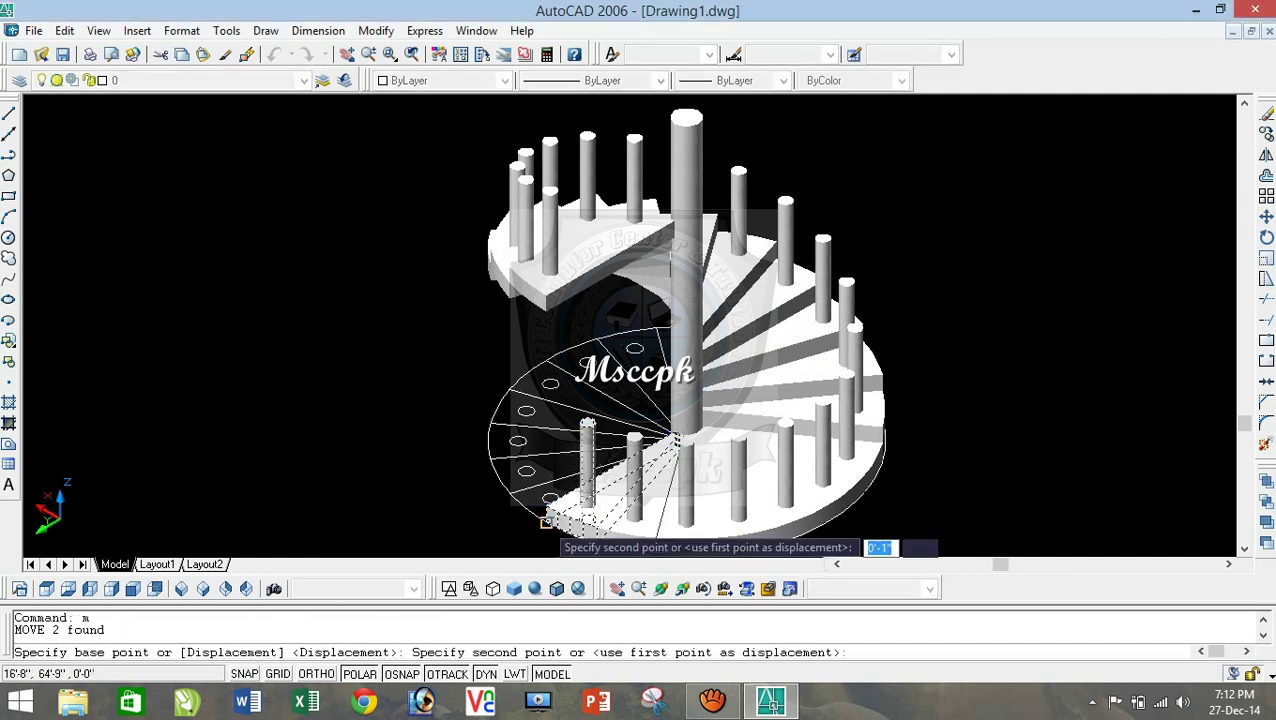
{"action": "left_click", "coordinate": [630, 297]}
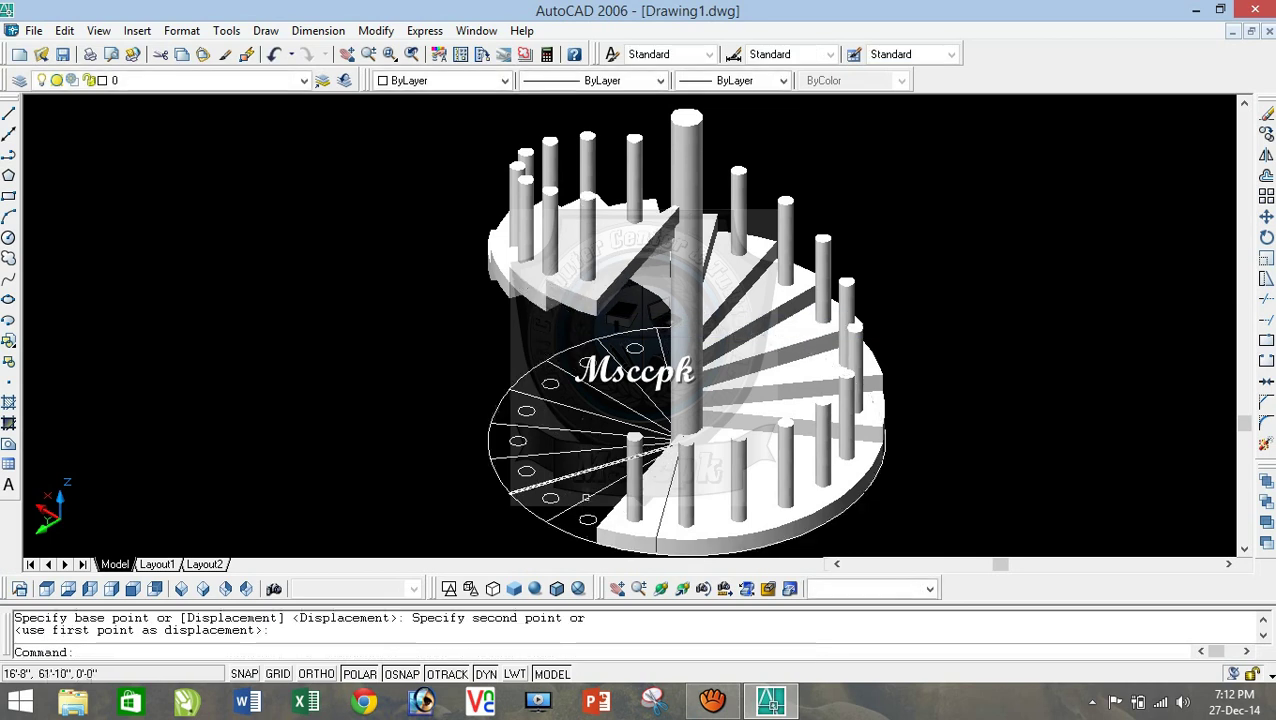
Step: Raise two more step-and-post pairs, the second to the top of the stair
{"action": "left_click", "coordinate": [616, 532]}
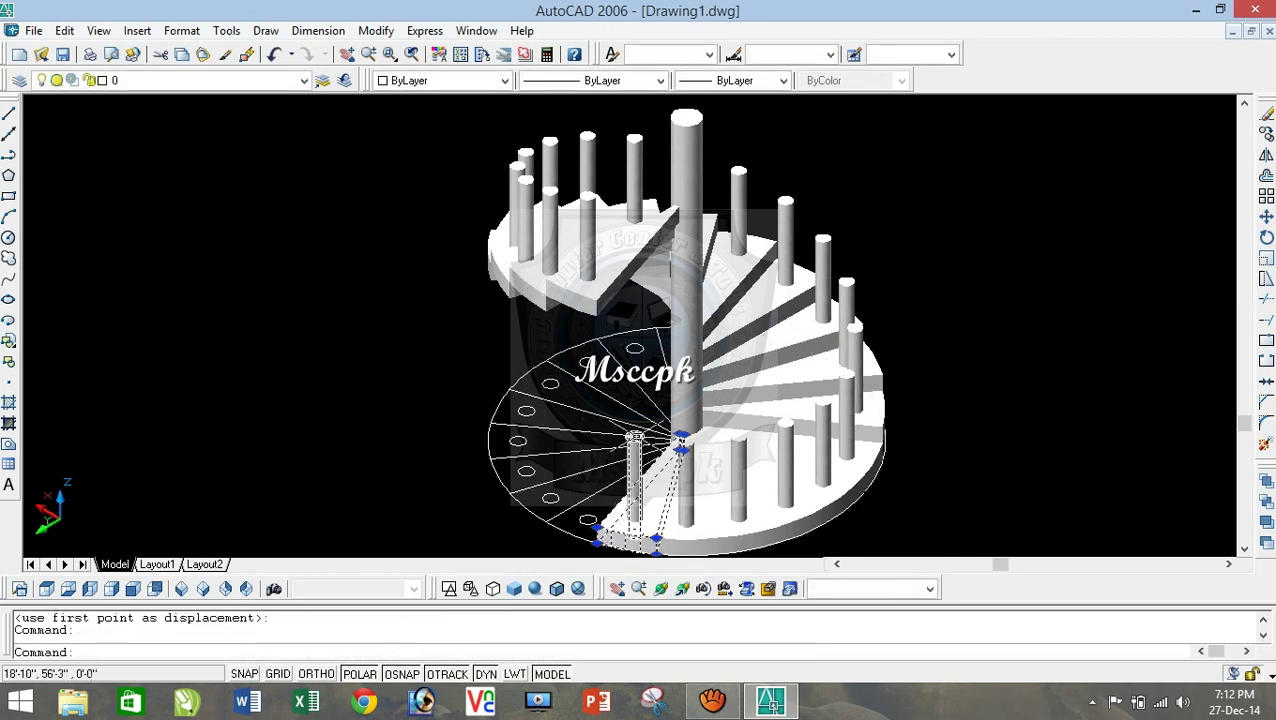
{"action": "left_click", "coordinate": [634, 478]}
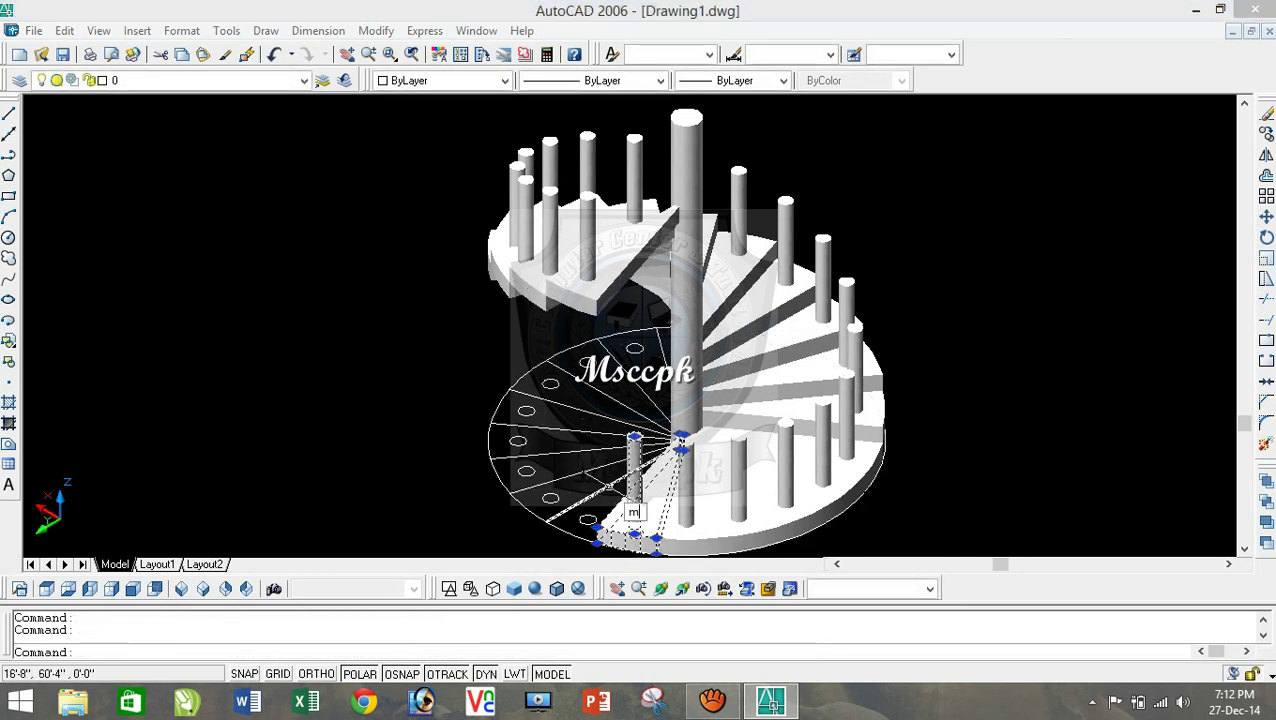
{"action": "type", "text": "m"}
{"action": "key", "text": "Return"}
{"action": "left_click", "coordinate": [597, 545]}
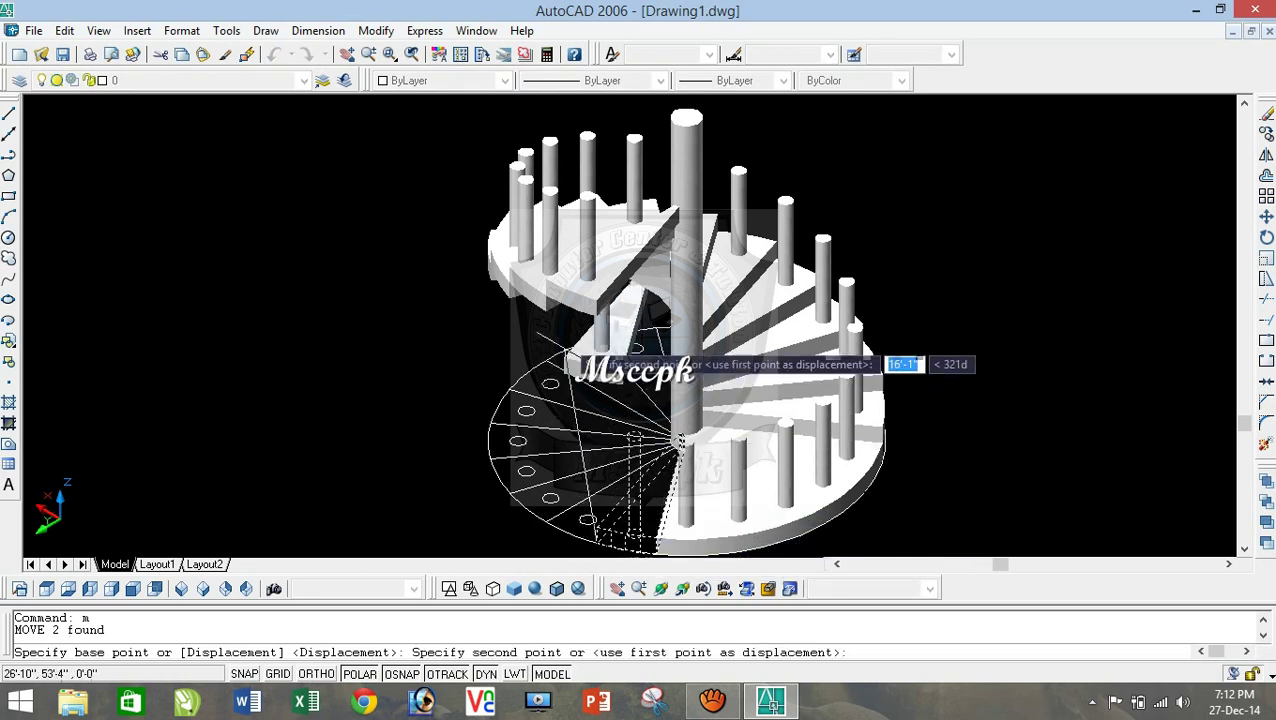
{"action": "left_click", "coordinate": [599, 336]}
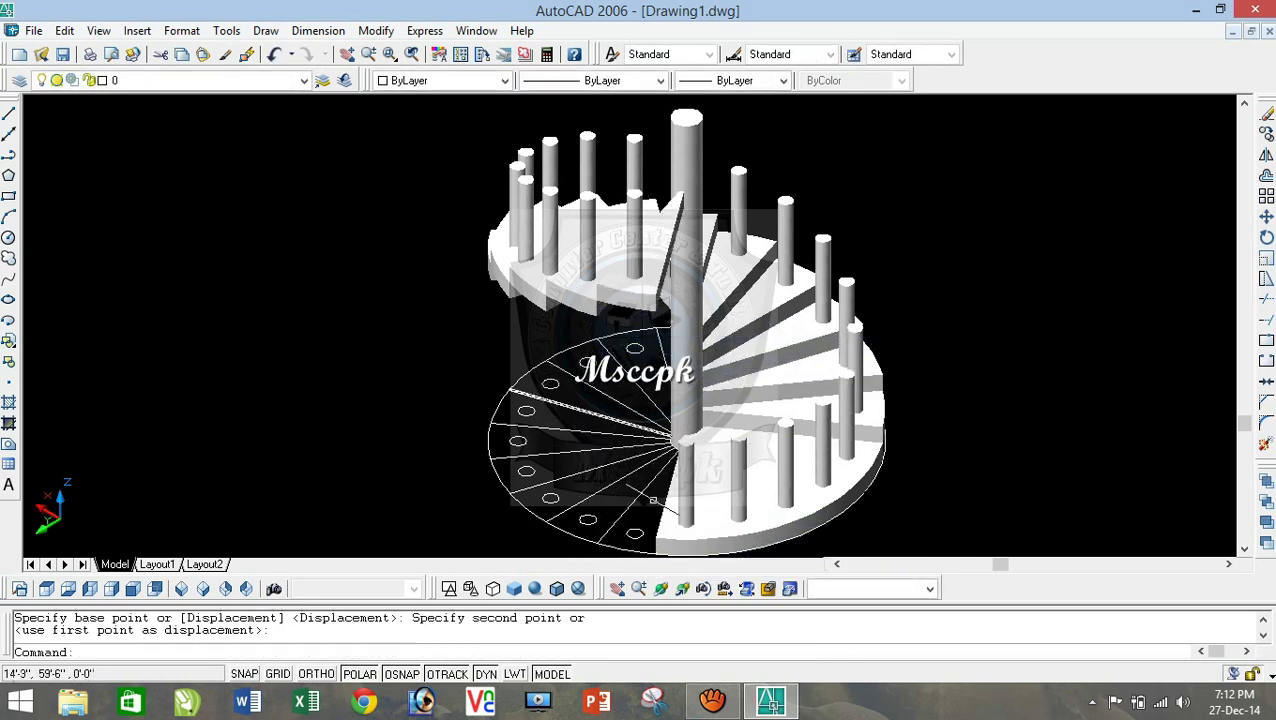
{"action": "left_click", "coordinate": [685, 535]}
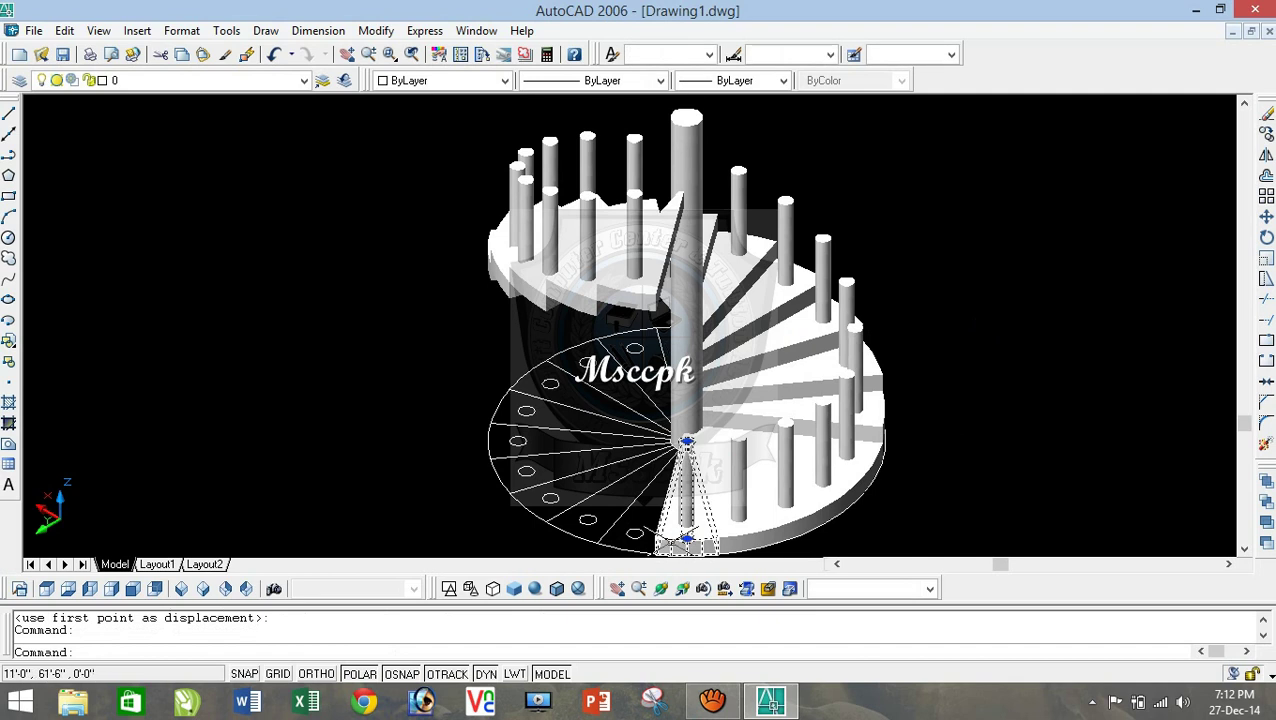
{"action": "left_click", "coordinate": [686, 542]}
{"action": "type", "text": "m"}
{"action": "key", "text": "Return"}
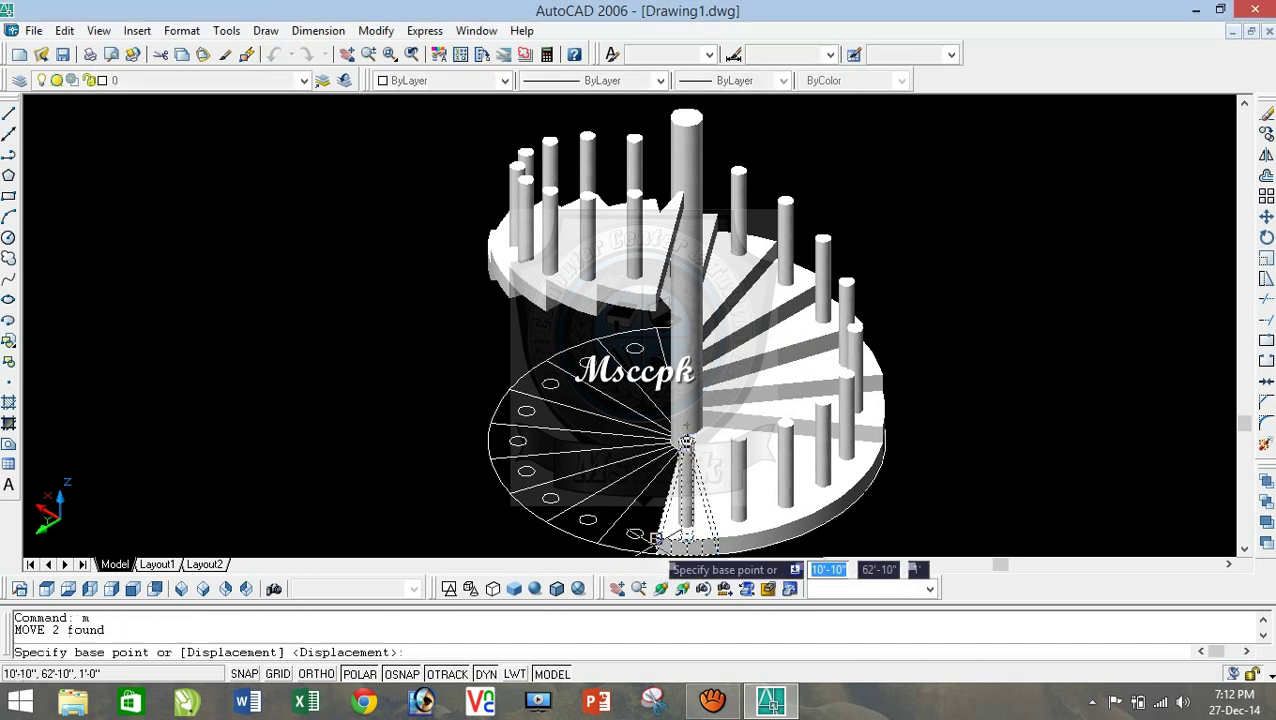
{"action": "left_click", "coordinate": [686, 443]}
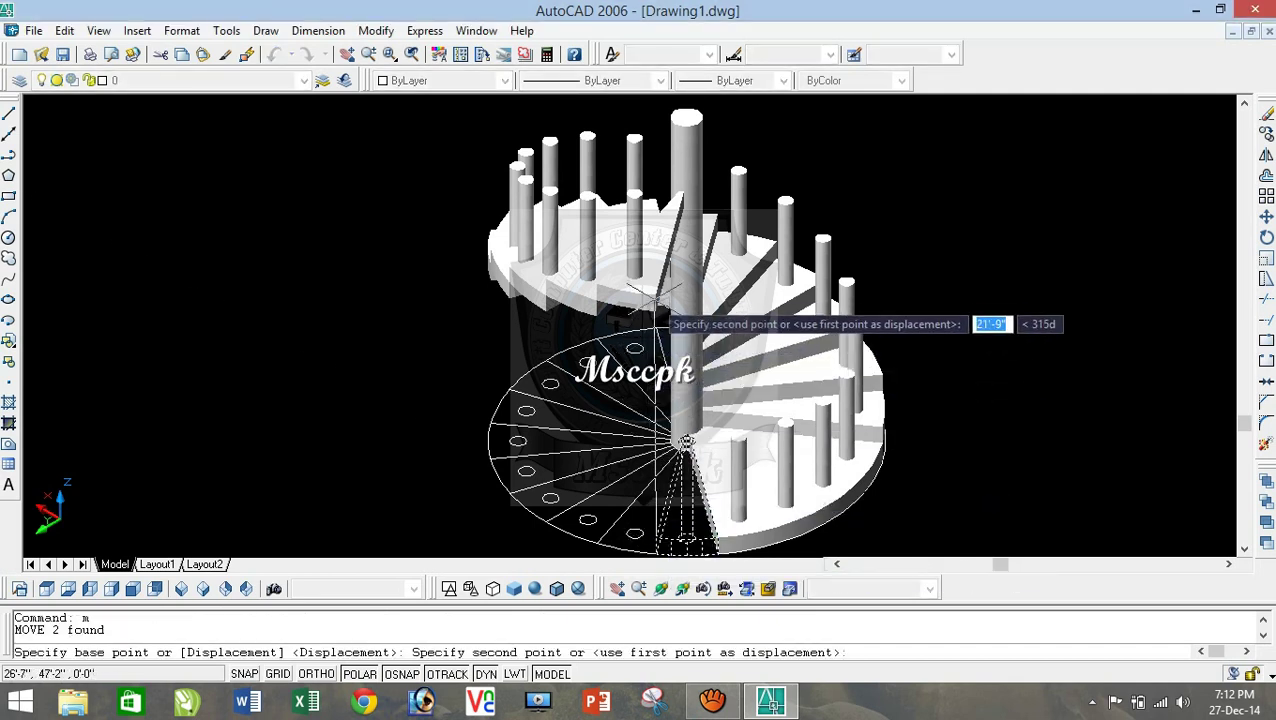
{"action": "left_click", "coordinate": [686, 183]}
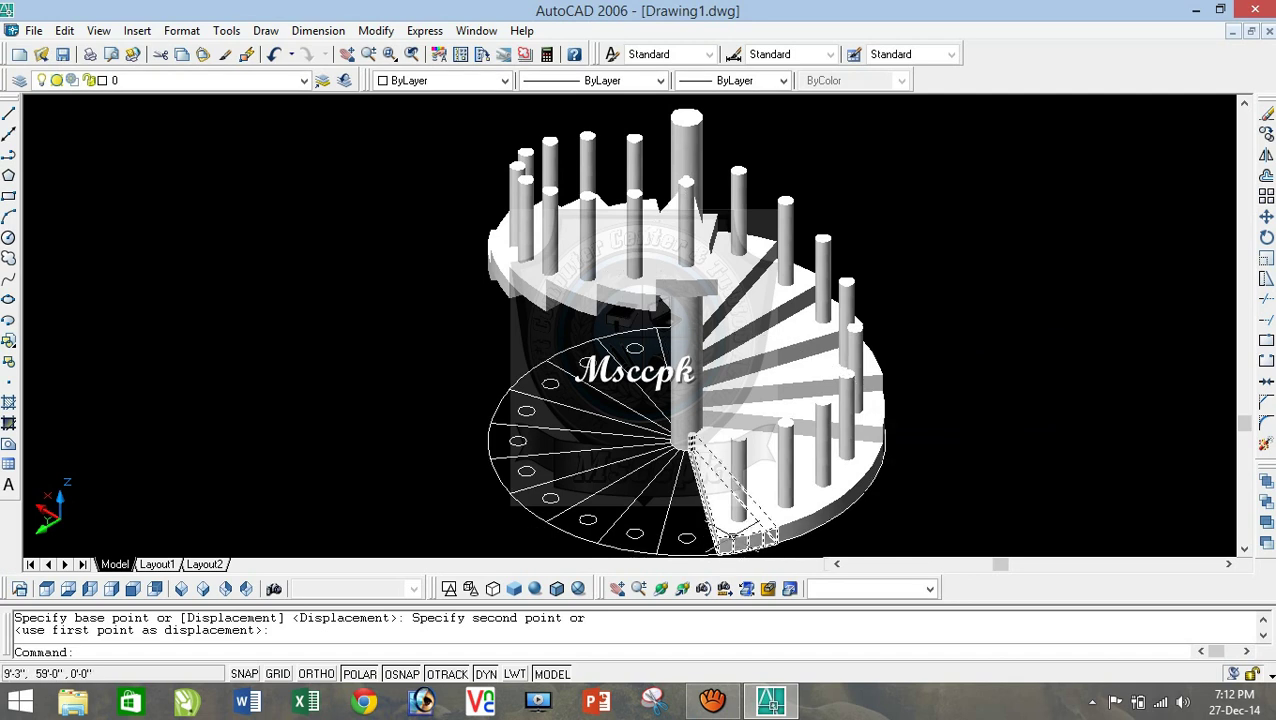
Step: Move the next step wedge and its post up to the stair's top
{"action": "left_click", "coordinate": [745, 525]}
{"action": "left_click", "coordinate": [739, 490]}
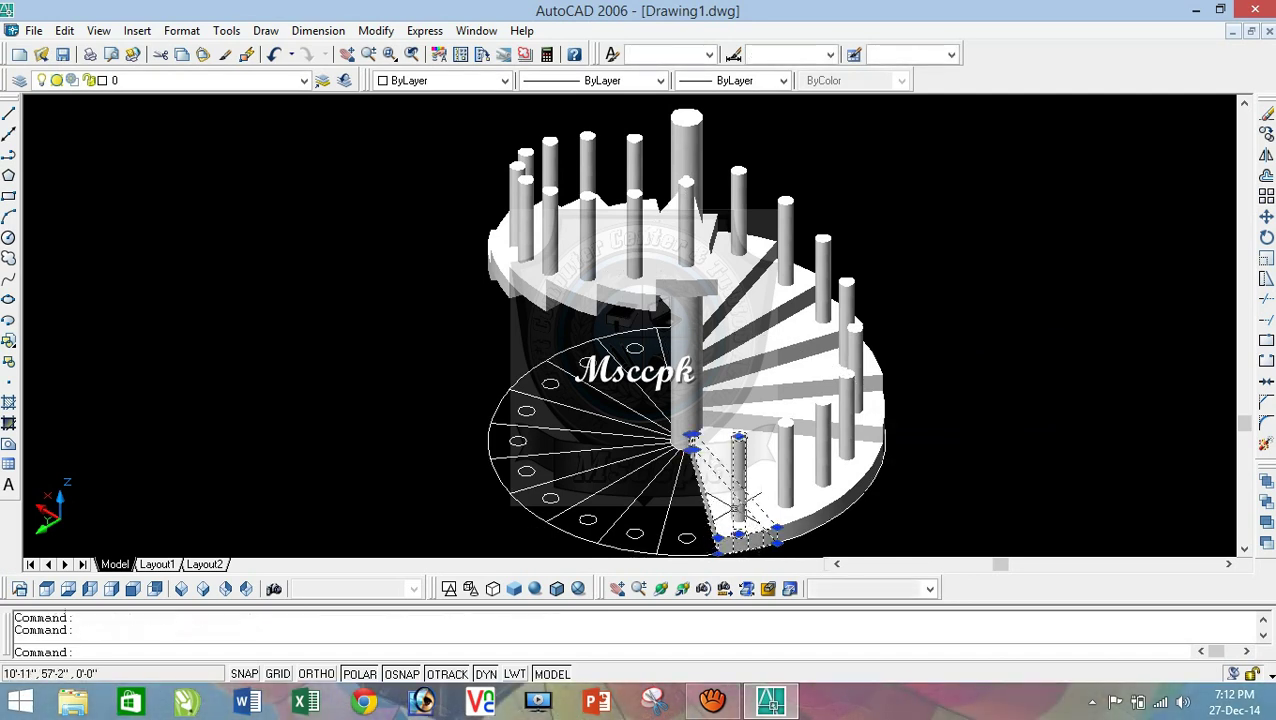
{"action": "type", "text": "m"}
{"action": "key", "text": "Return"}
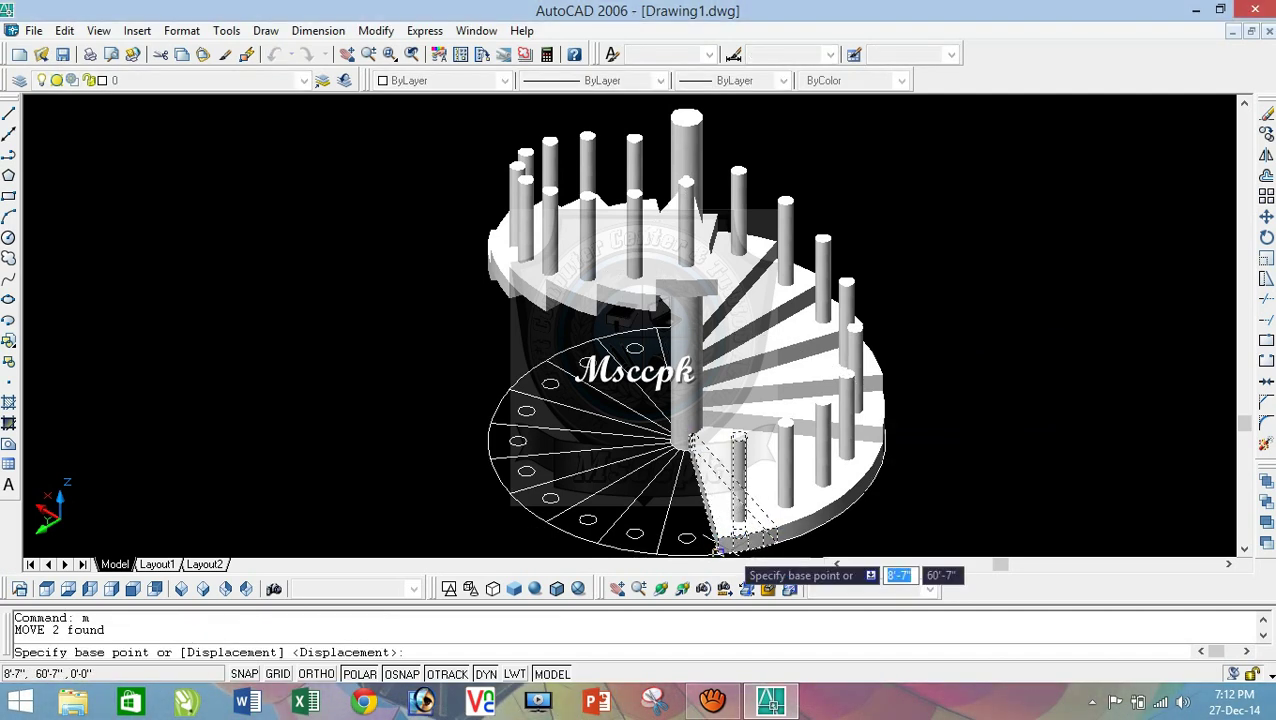
{"action": "scroll", "coordinate": [720, 549], "scroll_direction": "down", "scroll_amount": 3}
{"action": "scroll", "coordinate": [712, 540], "scroll_direction": "up", "scroll_amount": 4}
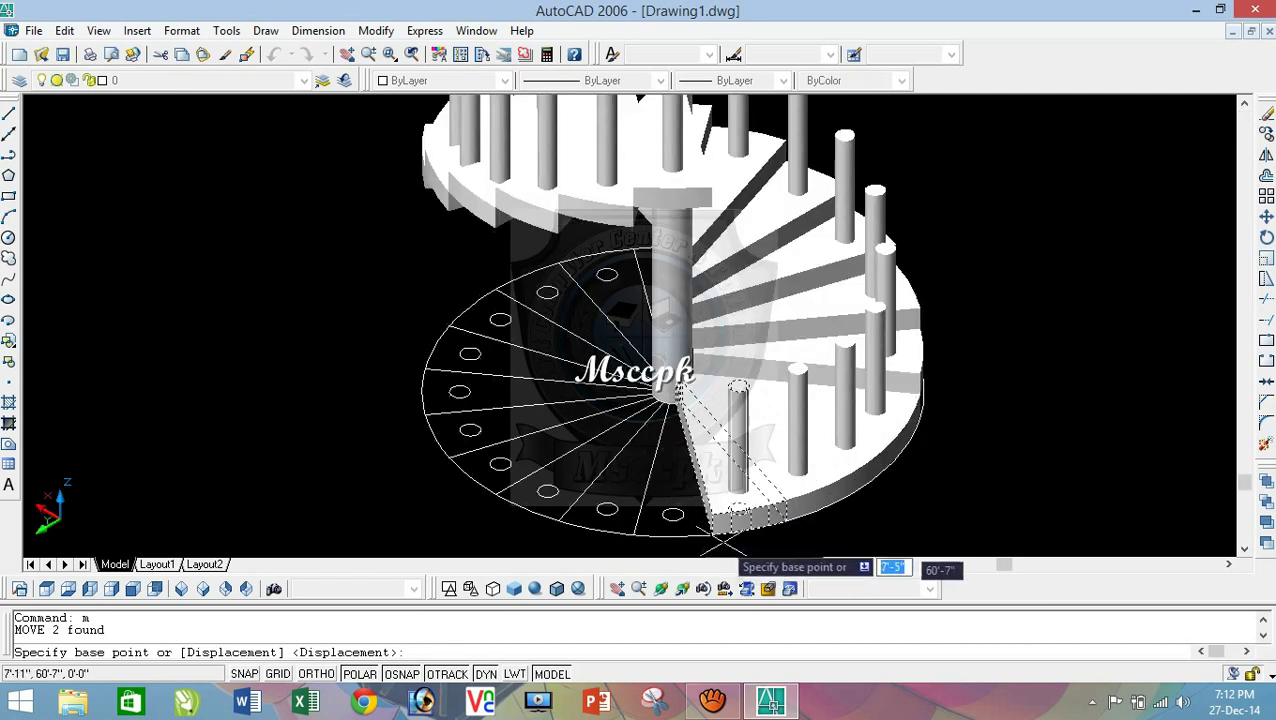
{"action": "left_click", "coordinate": [706, 532]}
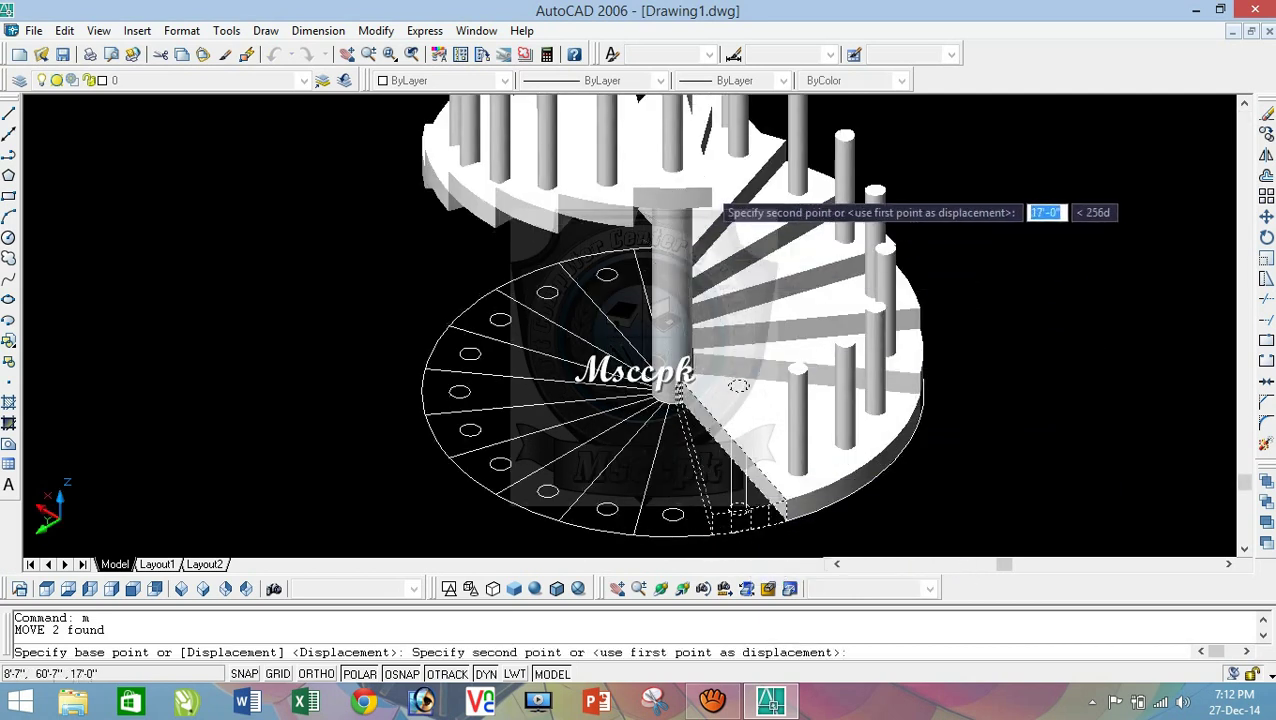
{"action": "left_click", "coordinate": [708, 198]}
Step: Lift the lower-right post and its step up to the top of the stair
{"action": "left_click", "coordinate": [792, 462]}
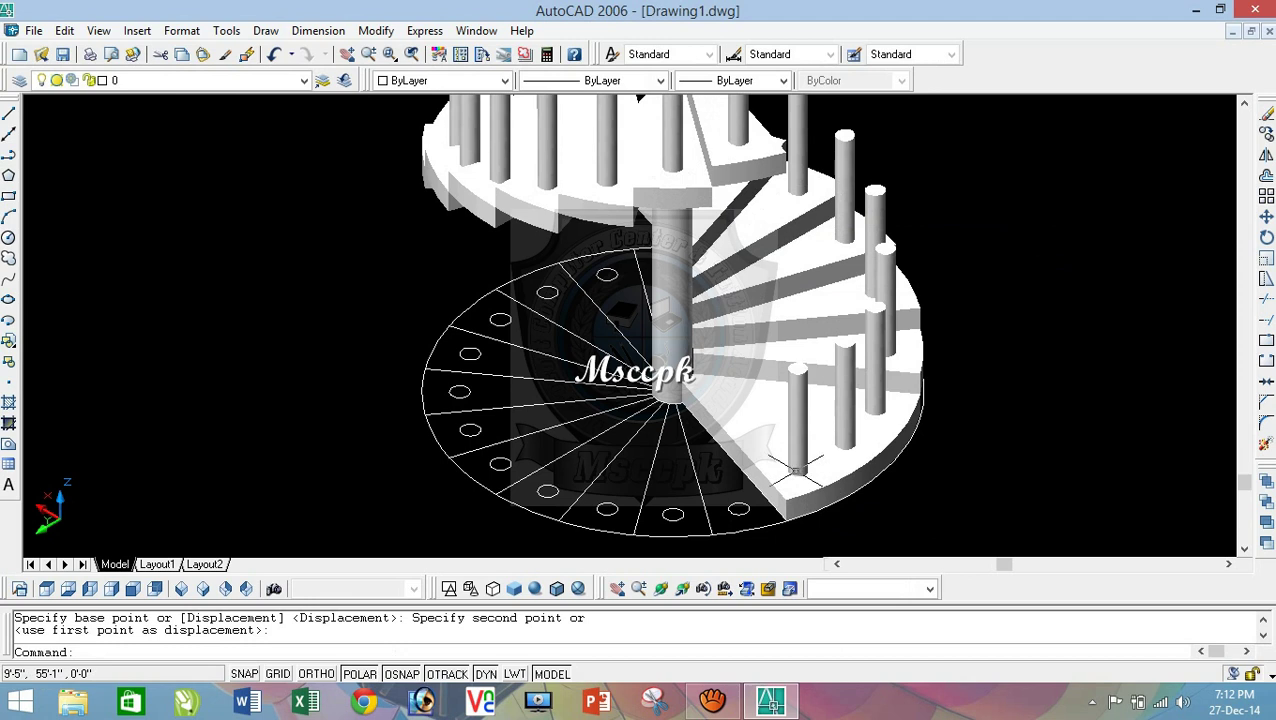
{"action": "left_click", "coordinate": [796, 372]}
{"action": "left_click", "coordinate": [776, 503]}
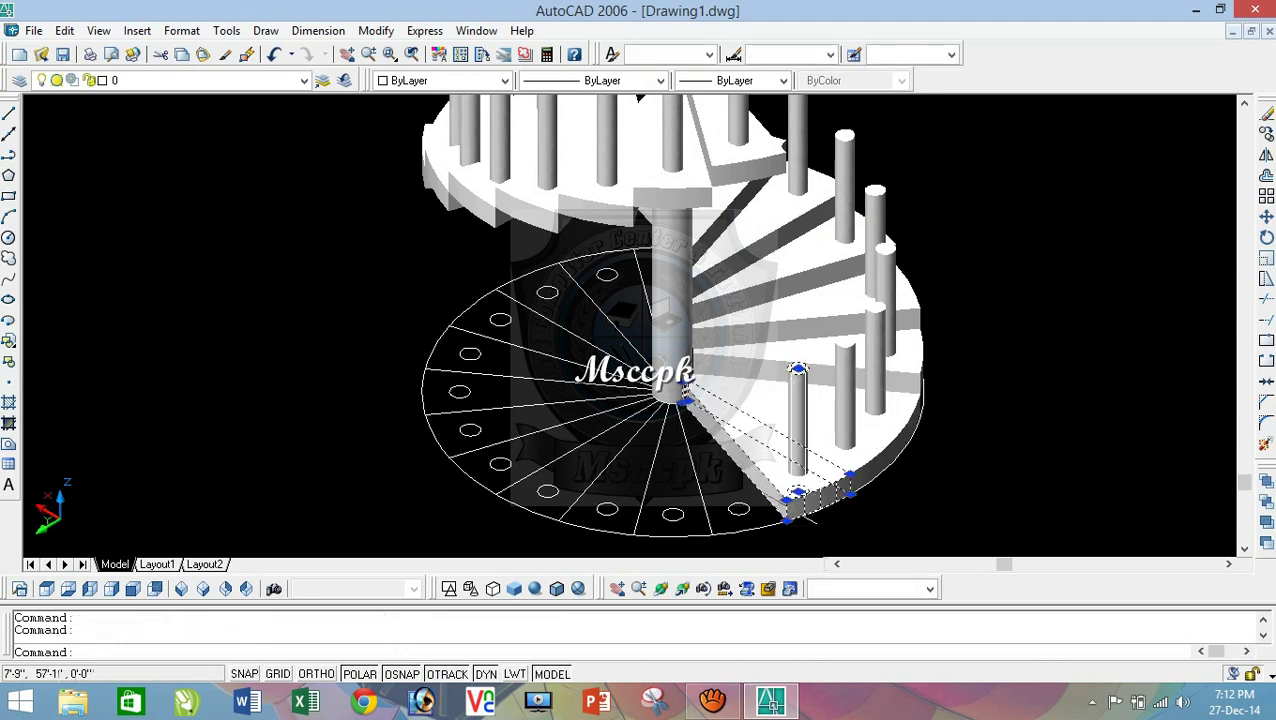
{"action": "type", "text": "m"}
{"action": "key", "text": "Return"}
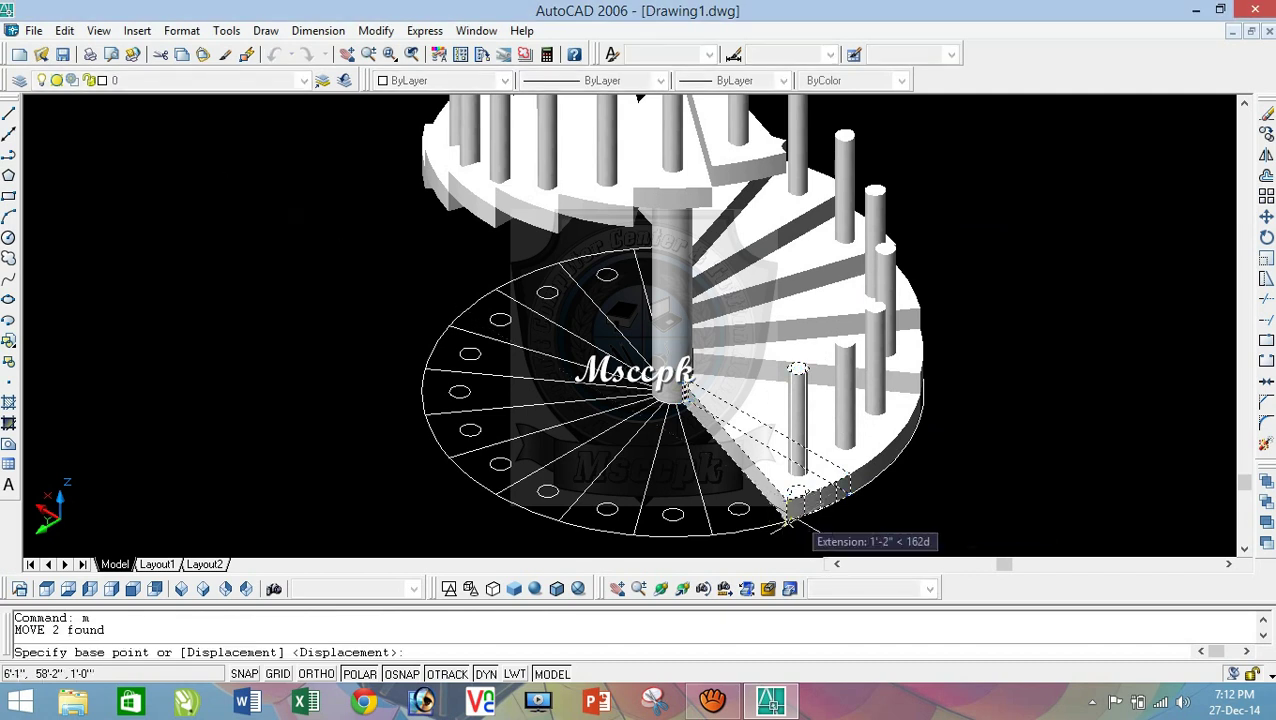
{"action": "left_click", "coordinate": [787, 521]}
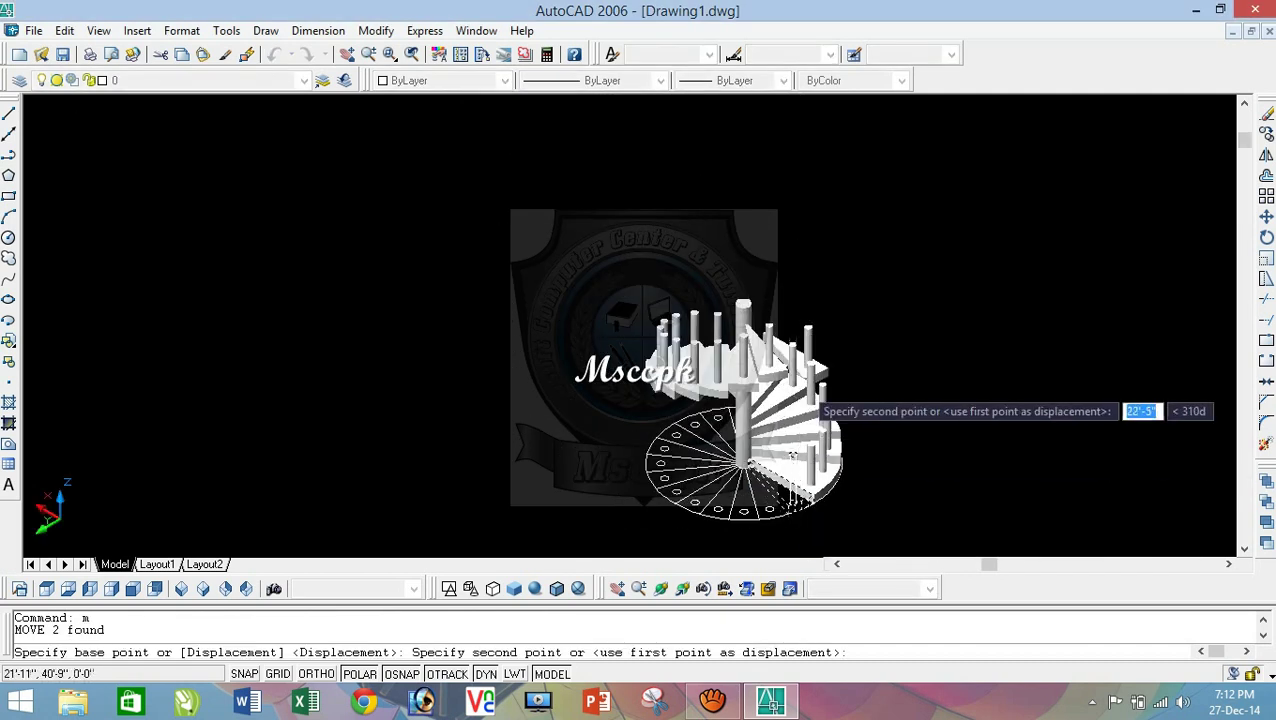
{"action": "scroll", "coordinate": [798, 440], "scroll_direction": "up", "scroll_amount": 3}
{"action": "scroll", "coordinate": [775, 385], "scroll_direction": "up", "scroll_amount": 2}
{"action": "scroll", "coordinate": [755, 350], "scroll_direction": "up", "scroll_amount": 1}
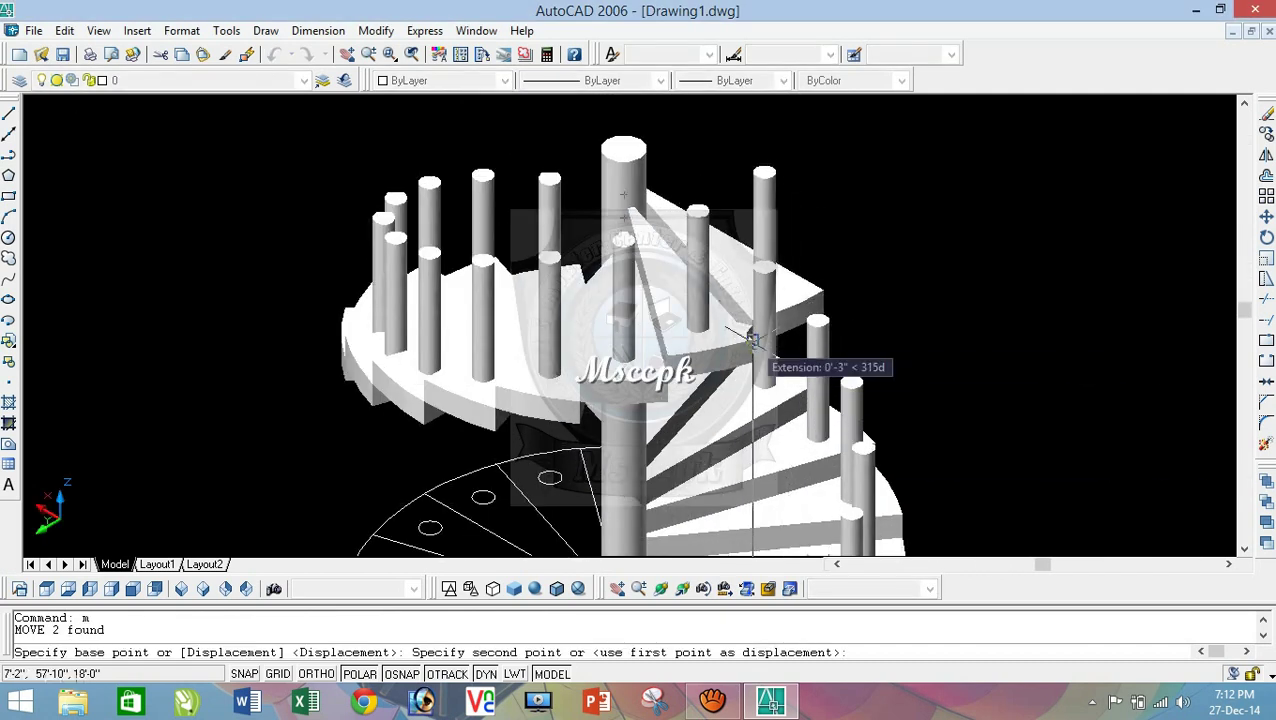
{"action": "left_click", "coordinate": [755, 350]}
{"action": "left_click", "coordinate": [755, 352]}
{"action": "scroll", "coordinate": [760, 425], "scroll_direction": "down", "scroll_amount": 3}
{"action": "scroll", "coordinate": [770, 425], "scroll_direction": "down", "scroll_amount": 1}
{"action": "scroll", "coordinate": [790, 430], "scroll_direction": "down", "scroll_amount": 2}
{"action": "scroll", "coordinate": [800, 460], "scroll_direction": "up", "scroll_amount": 4}
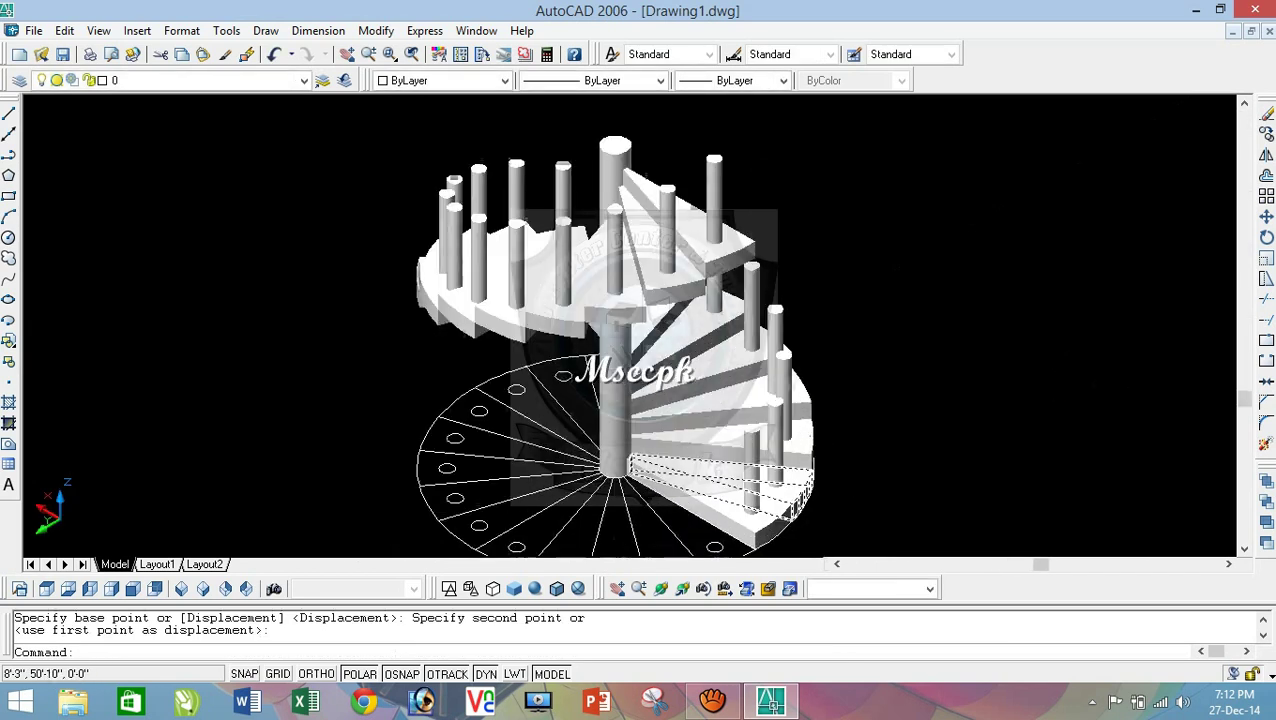
Step: Raise the last step and post of this run to the stair top
{"action": "left_click", "coordinate": [754, 524]}
{"action": "left_click", "coordinate": [757, 532]}
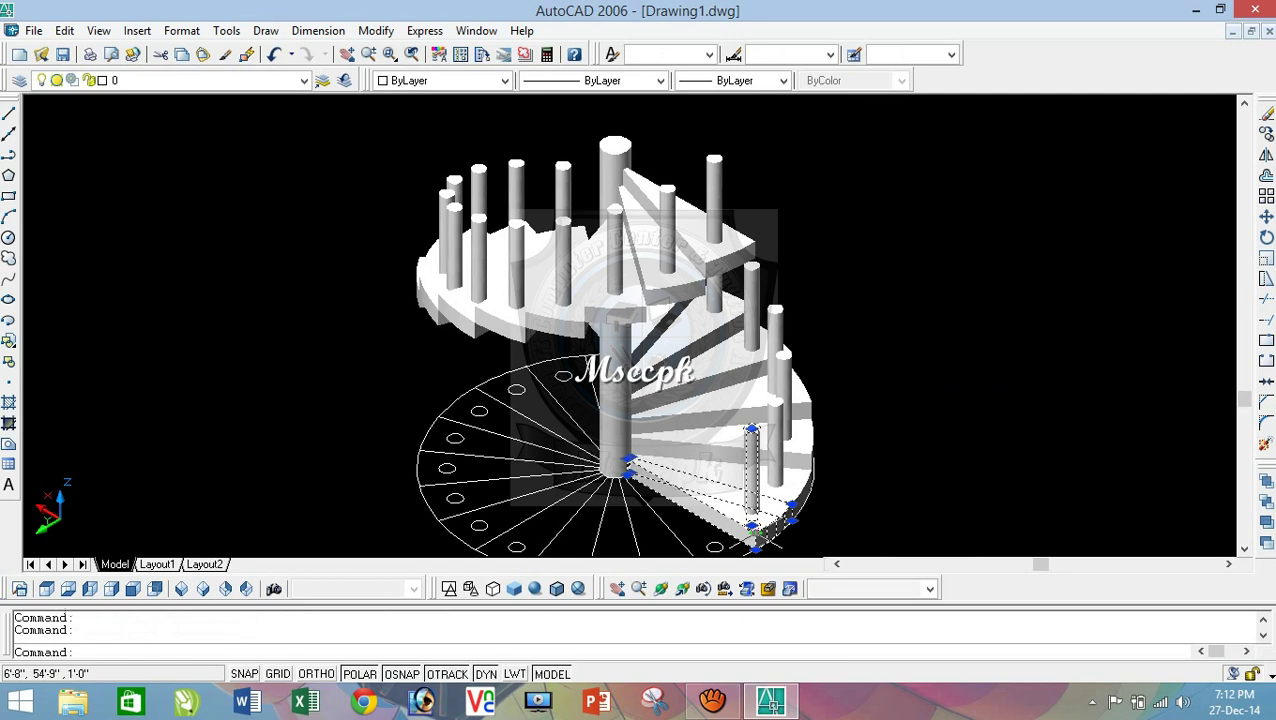
{"action": "scroll", "coordinate": [782, 520], "scroll_direction": "down", "scroll_amount": 1}
{"action": "type", "text": "m"}
{"action": "key", "text": "Return"}
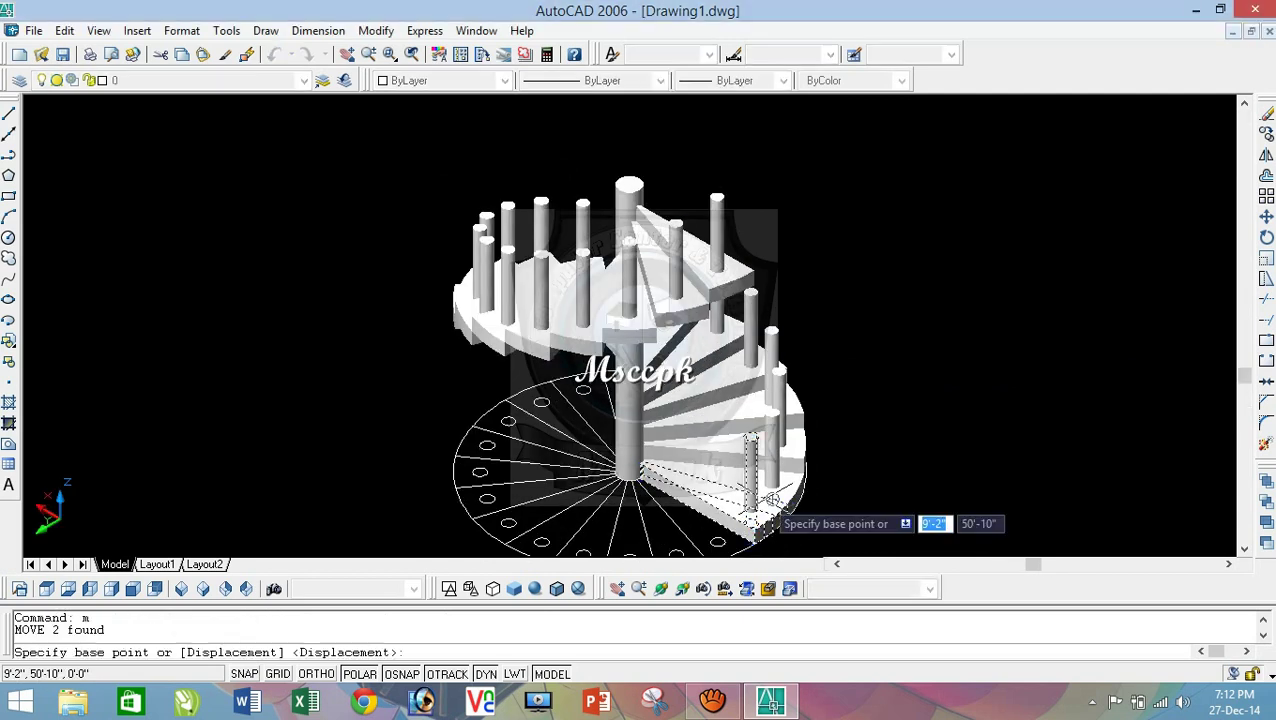
{"action": "left_click", "coordinate": [757, 545]}
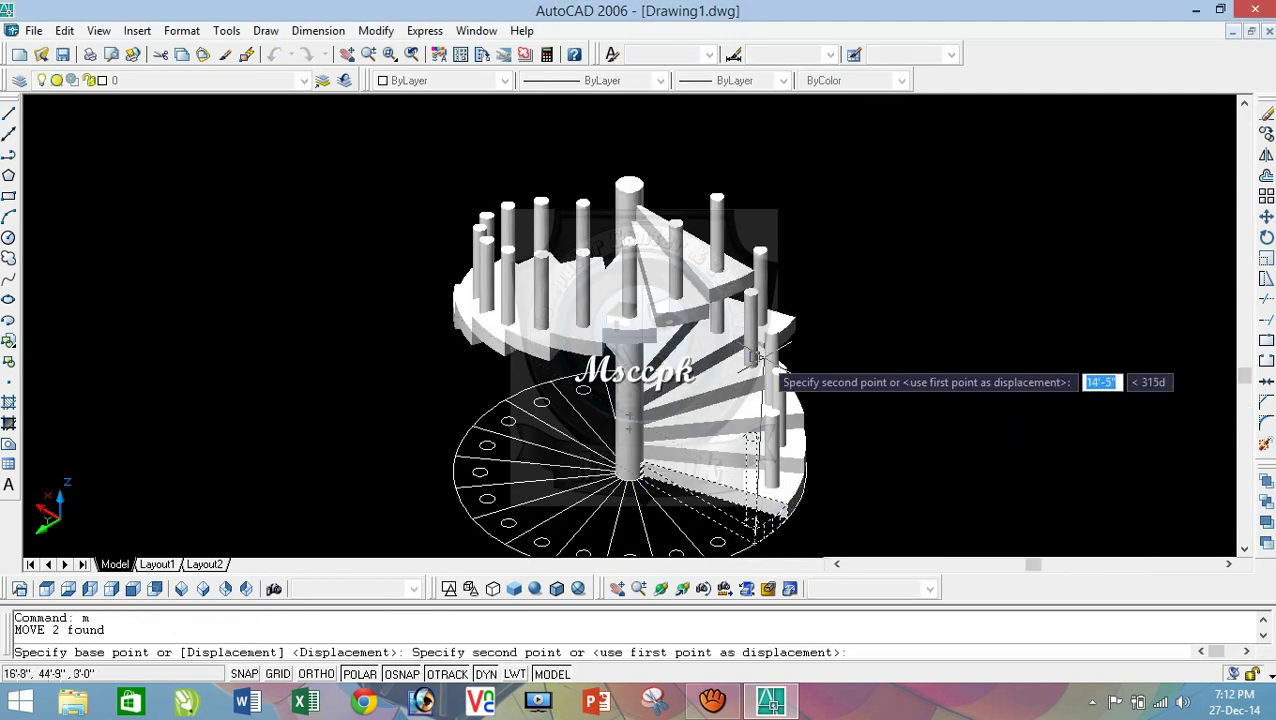
{"action": "left_click", "coordinate": [757, 273]}
{"action": "scroll", "coordinate": [573, 339], "scroll_direction": "down", "scroll_amount": 2}
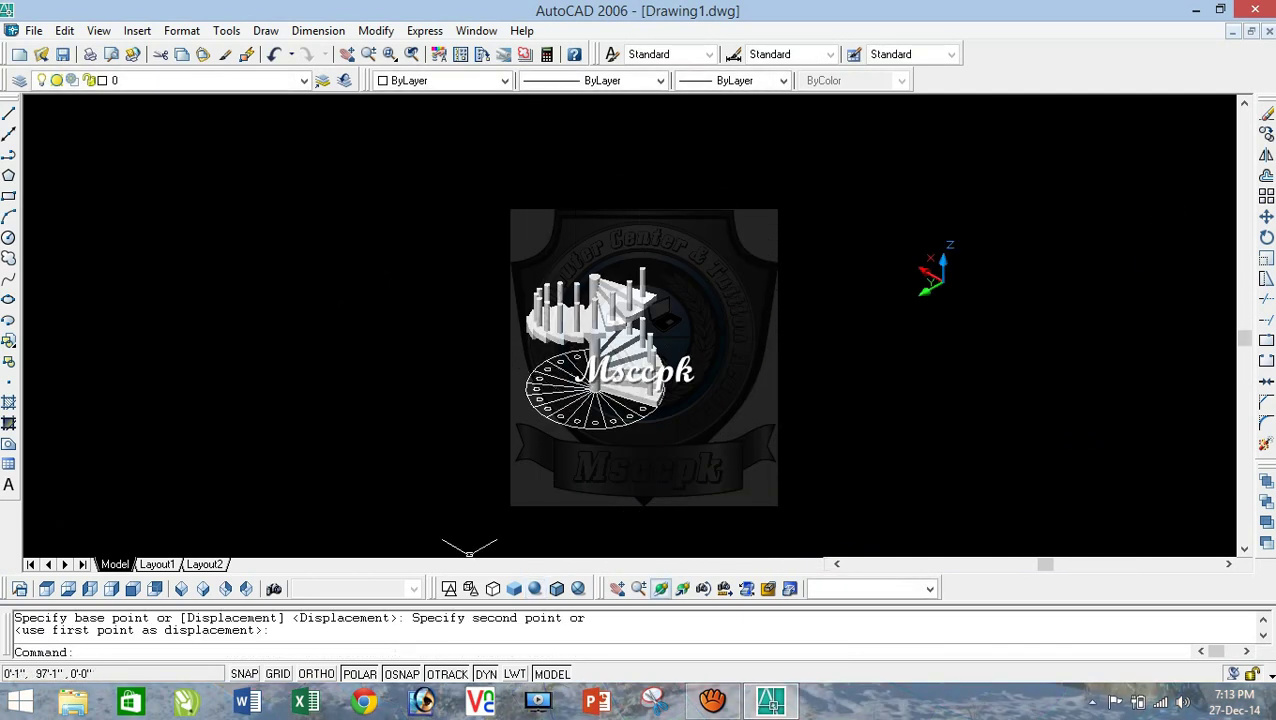
Step: View the staircase from NW, NE, SE and finally SW Isometric, then open the Draw menu
{"action": "left_click", "coordinate": [246, 588]}
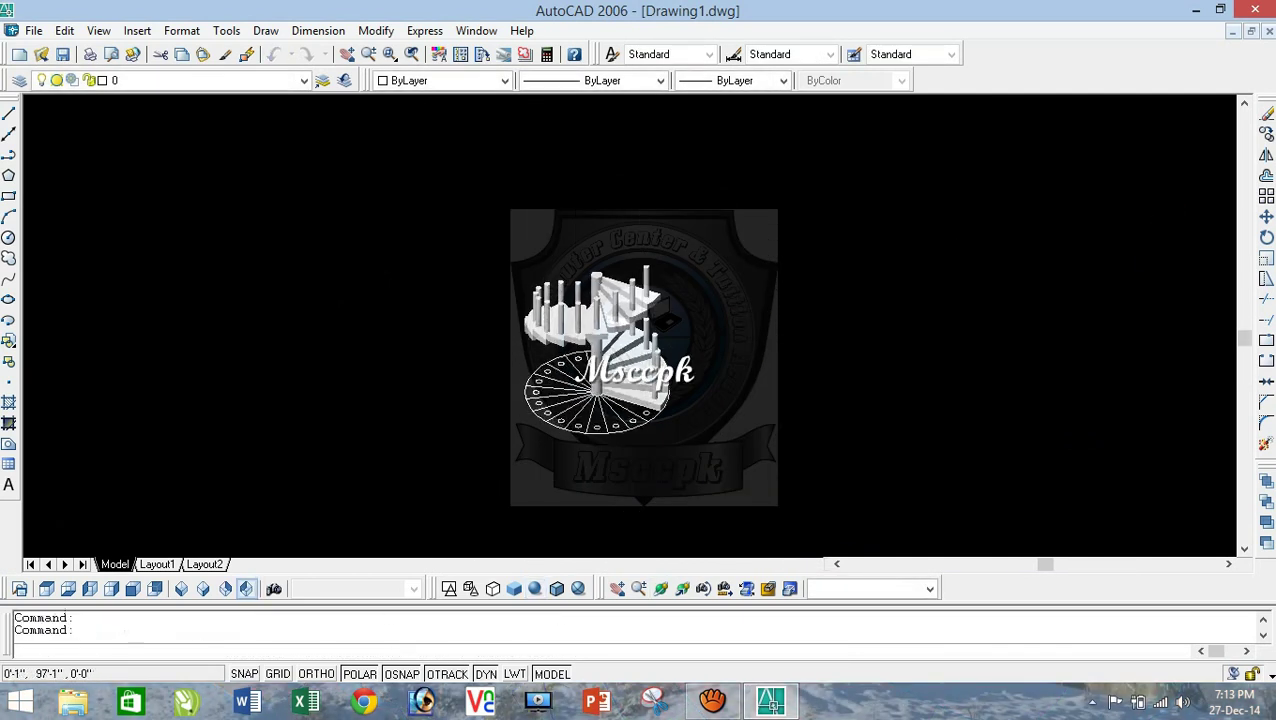
{"action": "left_click", "coordinate": [225, 588]}
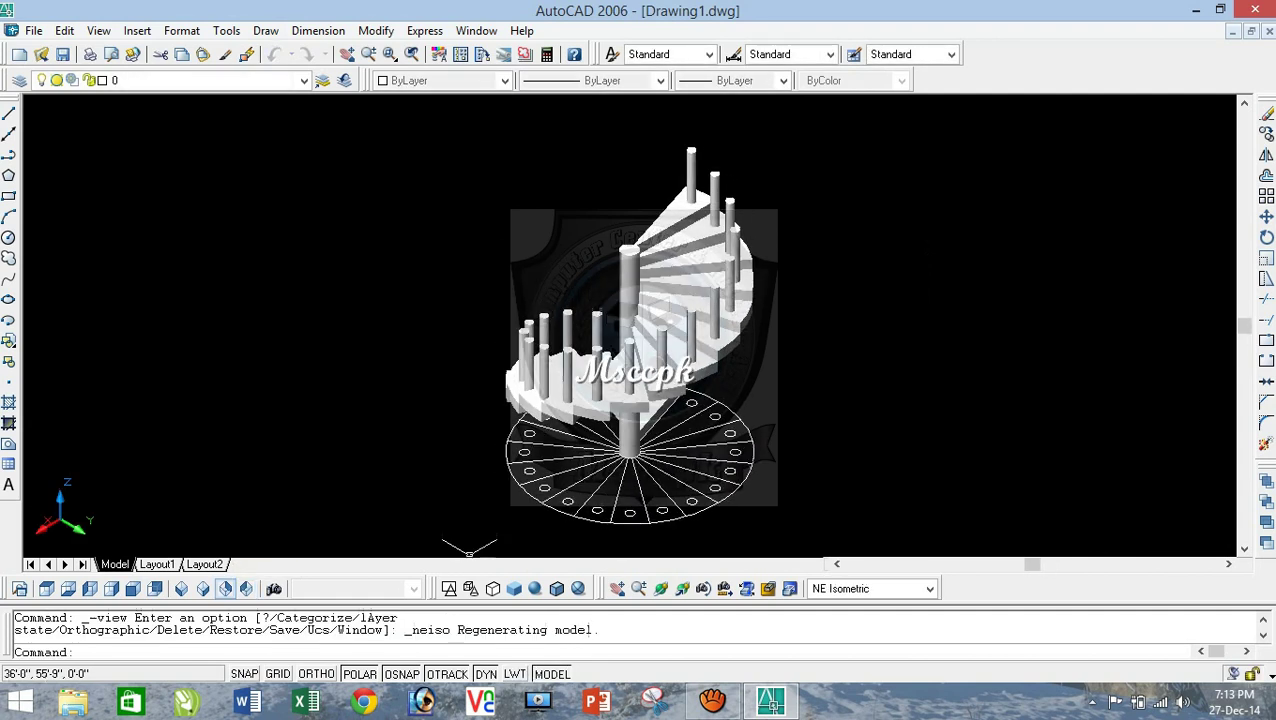
{"action": "left_click", "coordinate": [203, 588]}
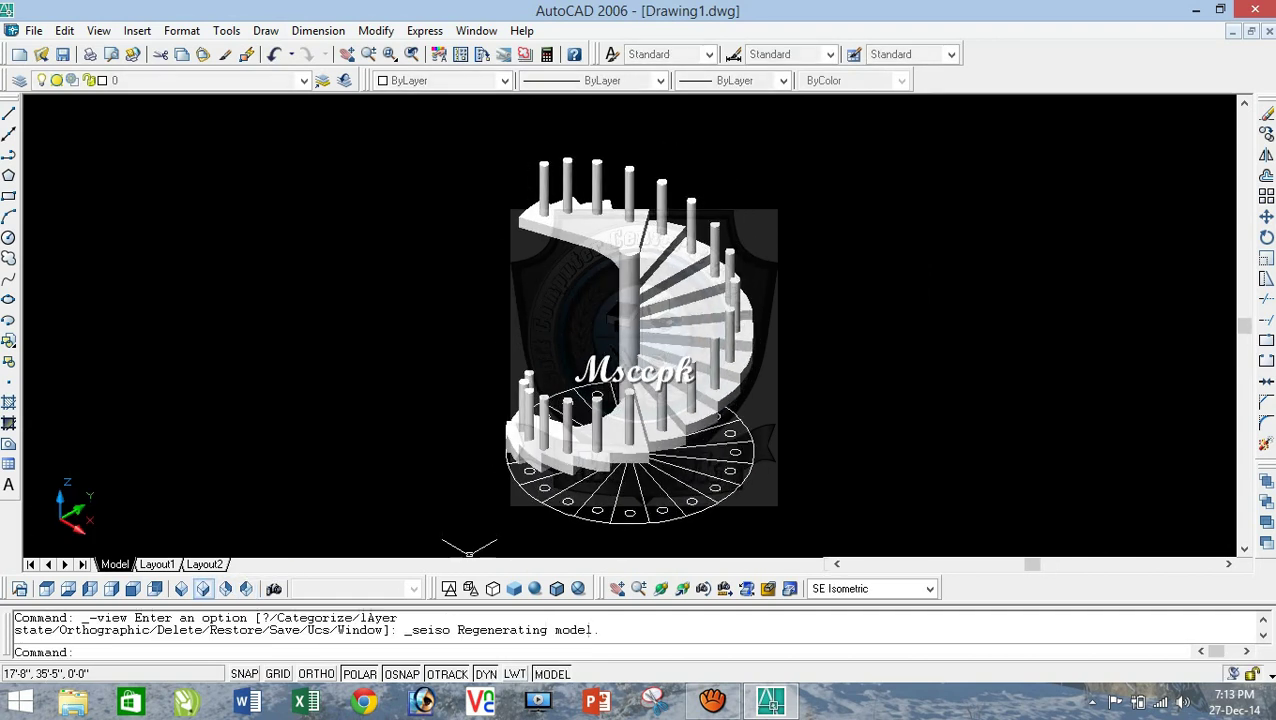
{"action": "left_click", "coordinate": [181, 588]}
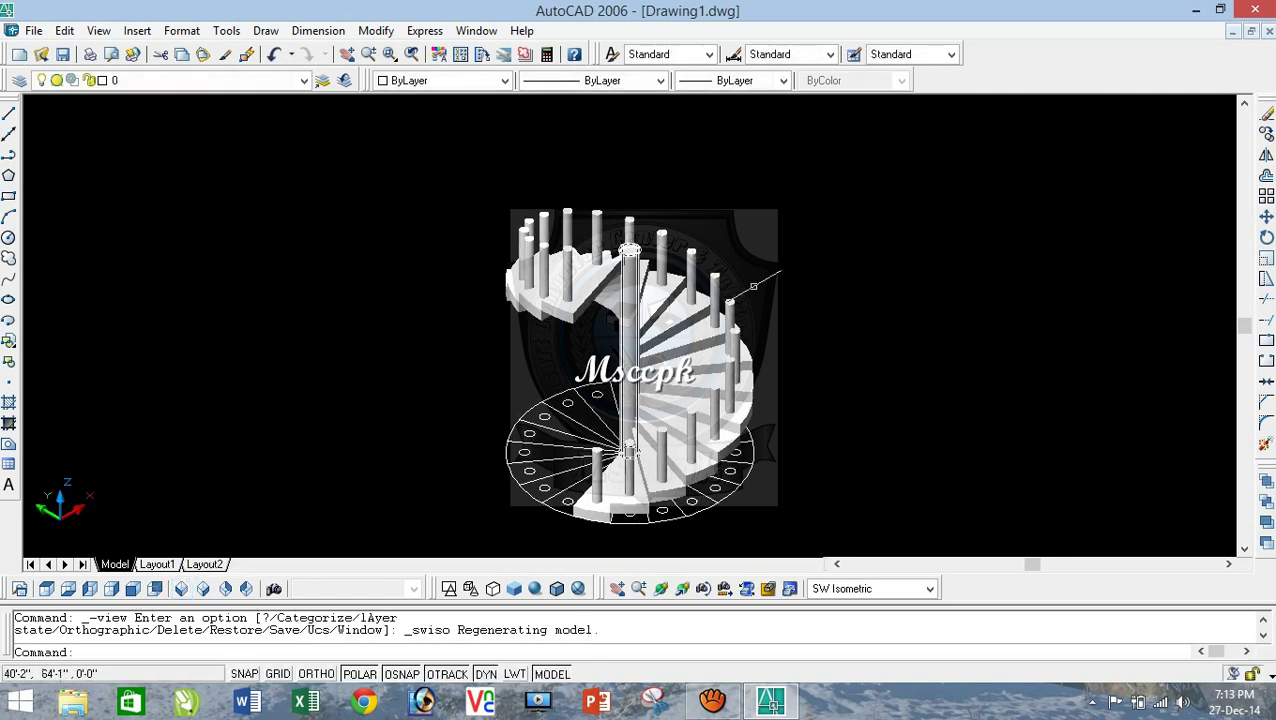
{"action": "scroll", "coordinate": [860, 340], "scroll_direction": "up", "scroll_amount": 2}
{"action": "scroll", "coordinate": [845, 338], "scroll_direction": "down", "scroll_amount": 3}
{"action": "scroll", "coordinate": [806, 344], "scroll_direction": "up", "scroll_amount": 2}
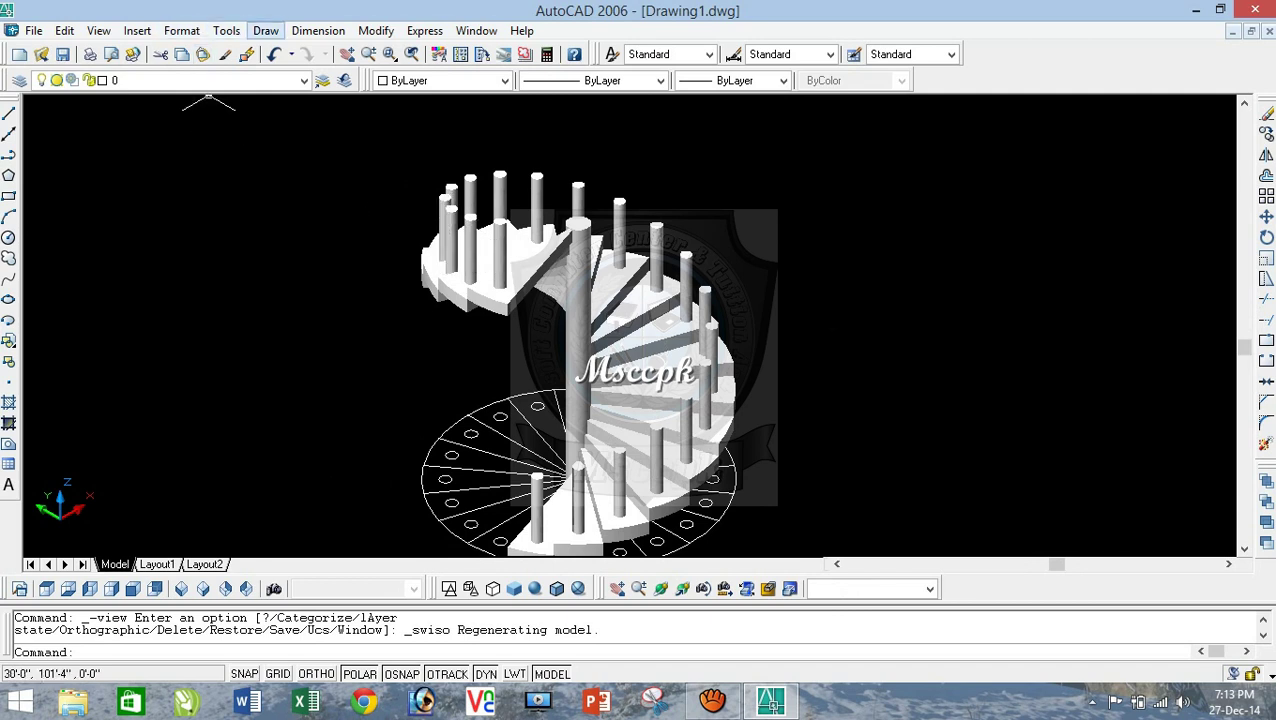
{"action": "left_click", "coordinate": [266, 30]}
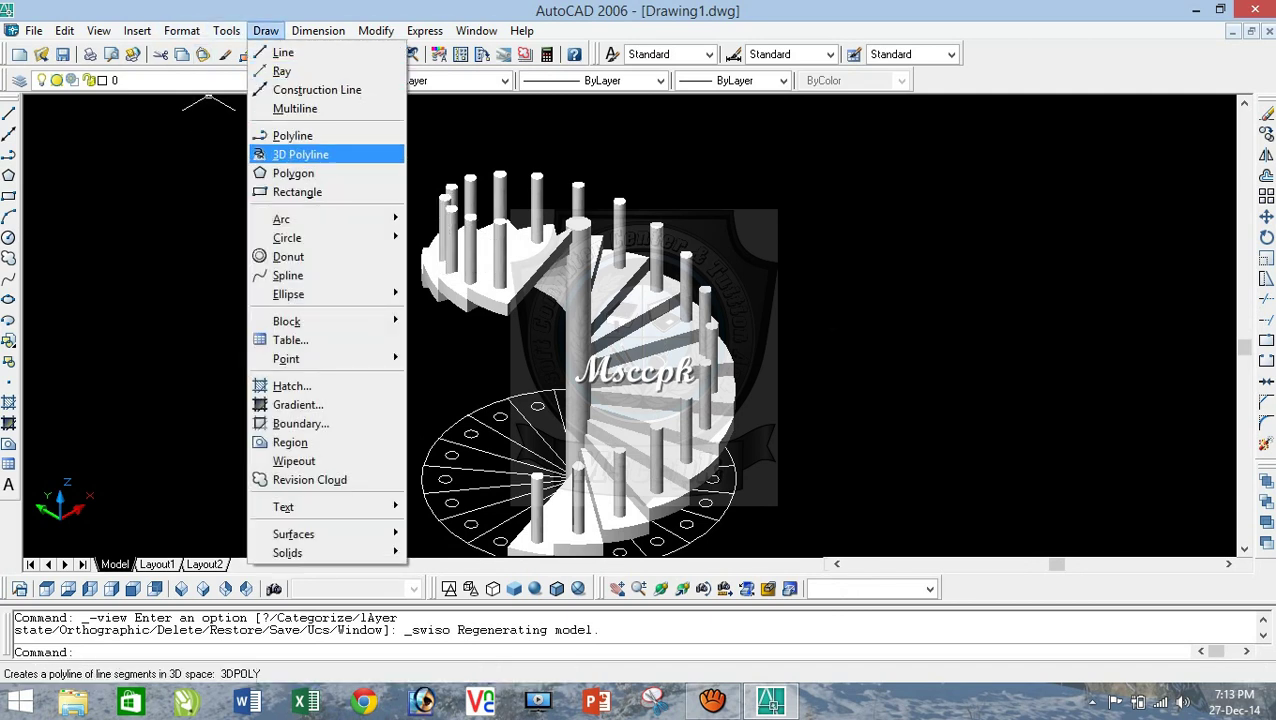
Step: Start a 3D polyline at the first post top and run it up through the next five post tops
{"action": "left_click", "coordinate": [300, 154]}
{"action": "scroll", "coordinate": [545, 500], "scroll_direction": "up", "scroll_amount": 3}
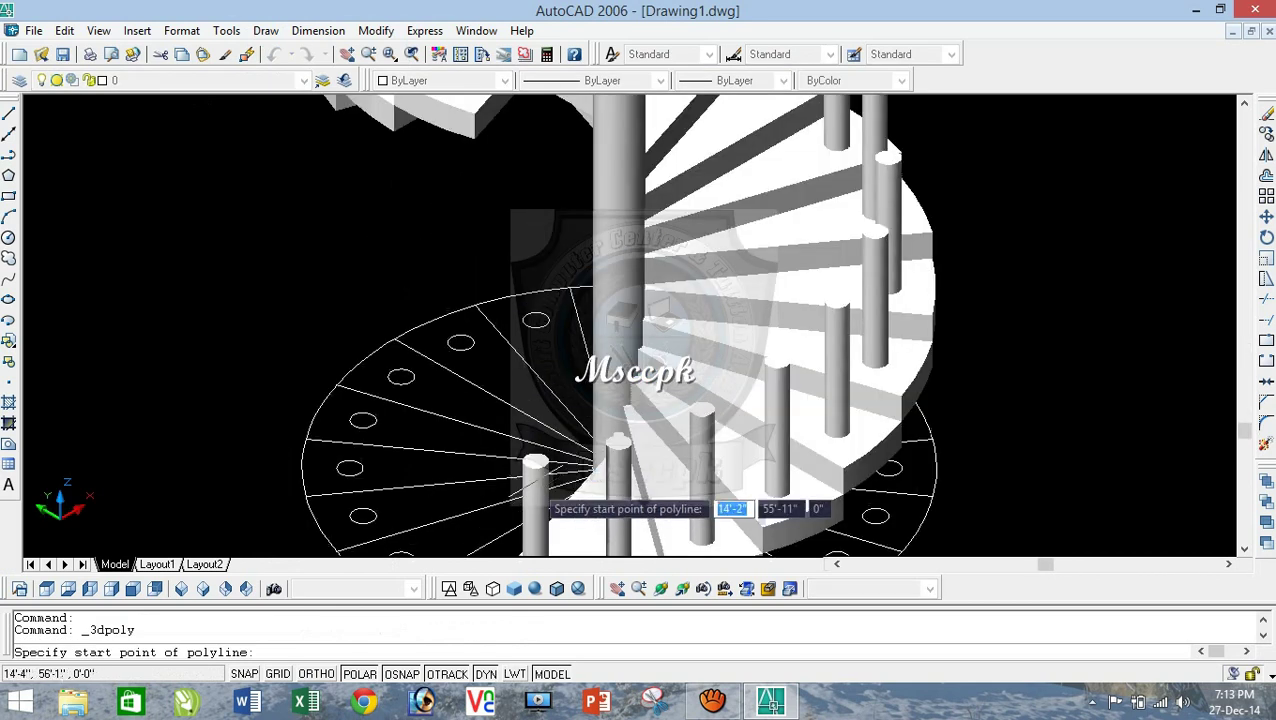
{"action": "left_click", "coordinate": [535, 470]}
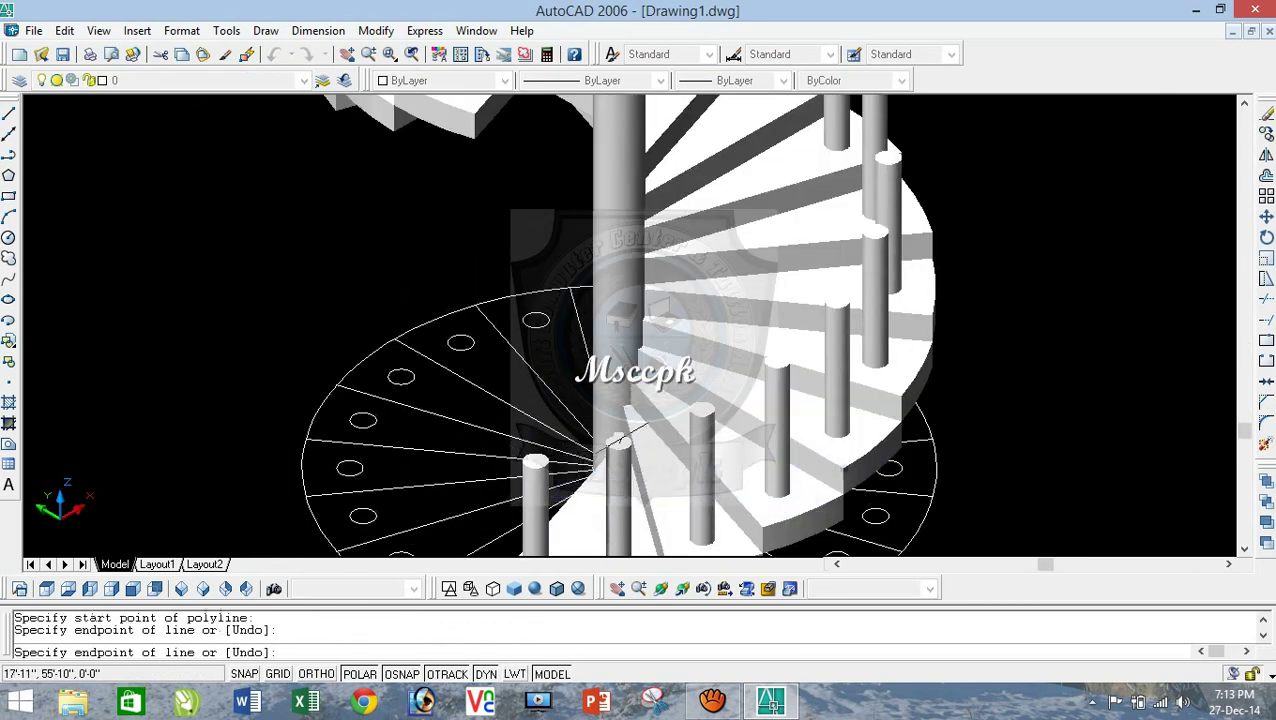
{"action": "left_click", "coordinate": [700, 409]}
{"action": "left_click", "coordinate": [777, 362]}
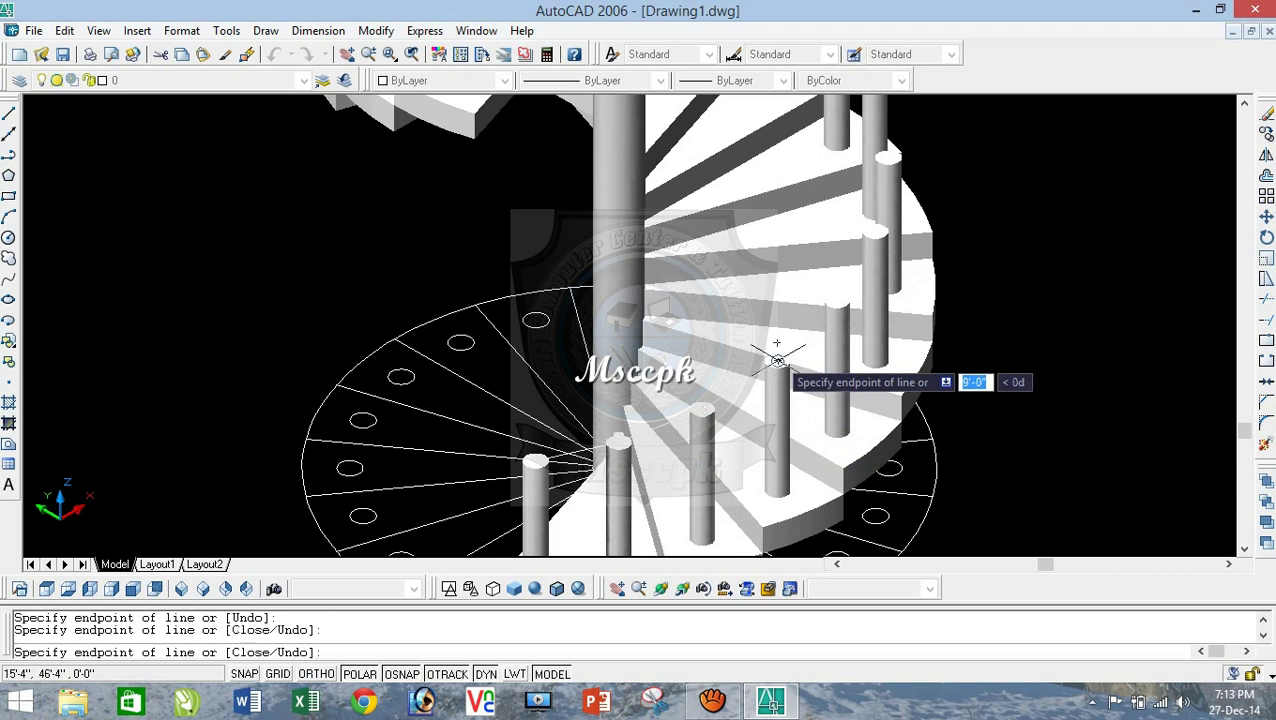
{"action": "left_click", "coordinate": [836, 300]}
{"action": "scroll", "coordinate": [836, 300], "scroll_direction": "down", "scroll_amount": 2}
{"action": "left_click", "coordinate": [862, 256]}
{"action": "left_click", "coordinate": [872, 209]}
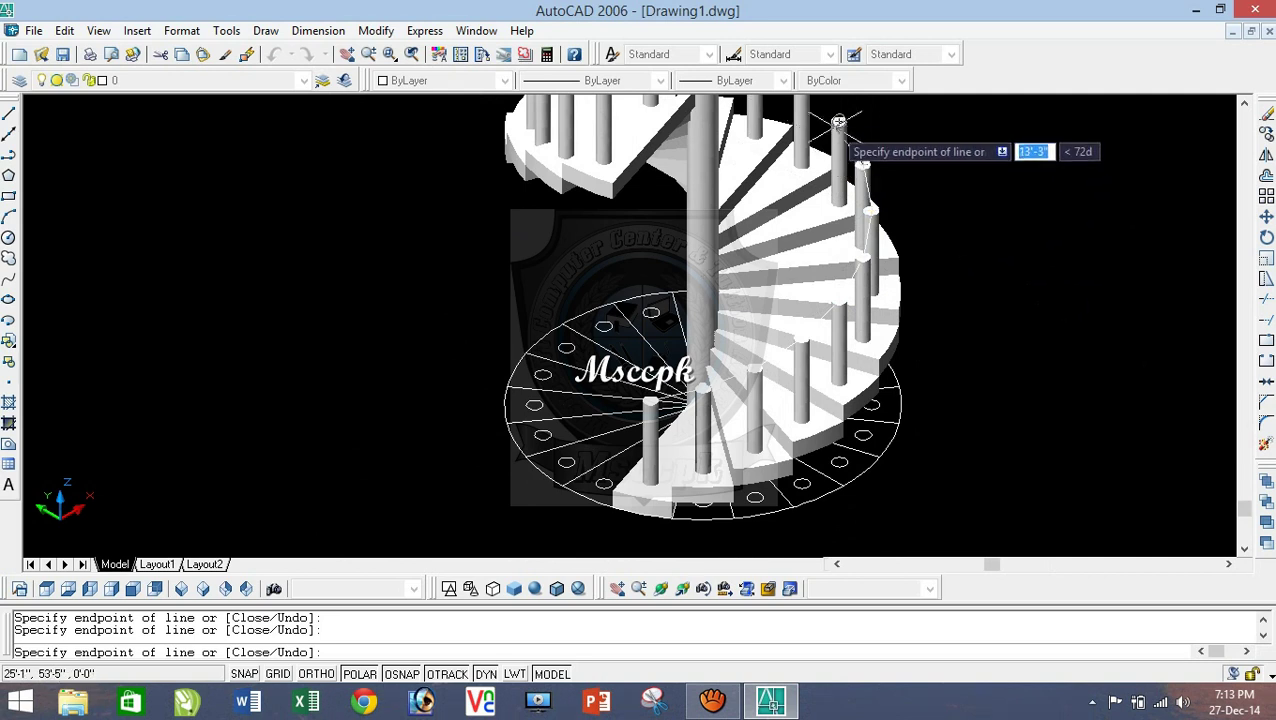
Step: Continue the handrail polyline over the upper post tops to the top step and end it
{"action": "scroll", "coordinate": [830, 135], "scroll_direction": "down", "scroll_amount": 3}
{"action": "scroll", "coordinate": [805, 150], "scroll_direction": "up", "scroll_amount": 3}
{"action": "left_click", "coordinate": [802, 150]}
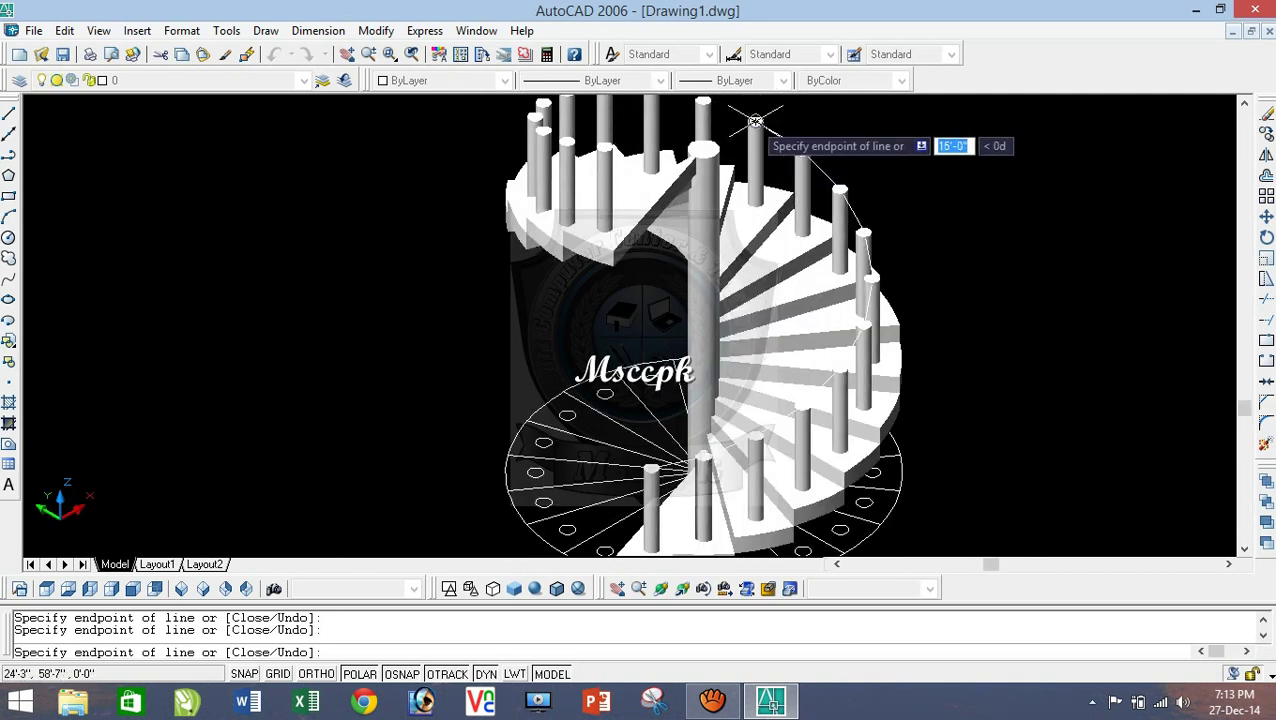
{"action": "scroll", "coordinate": [700, 125], "scroll_direction": "up", "scroll_amount": 5}
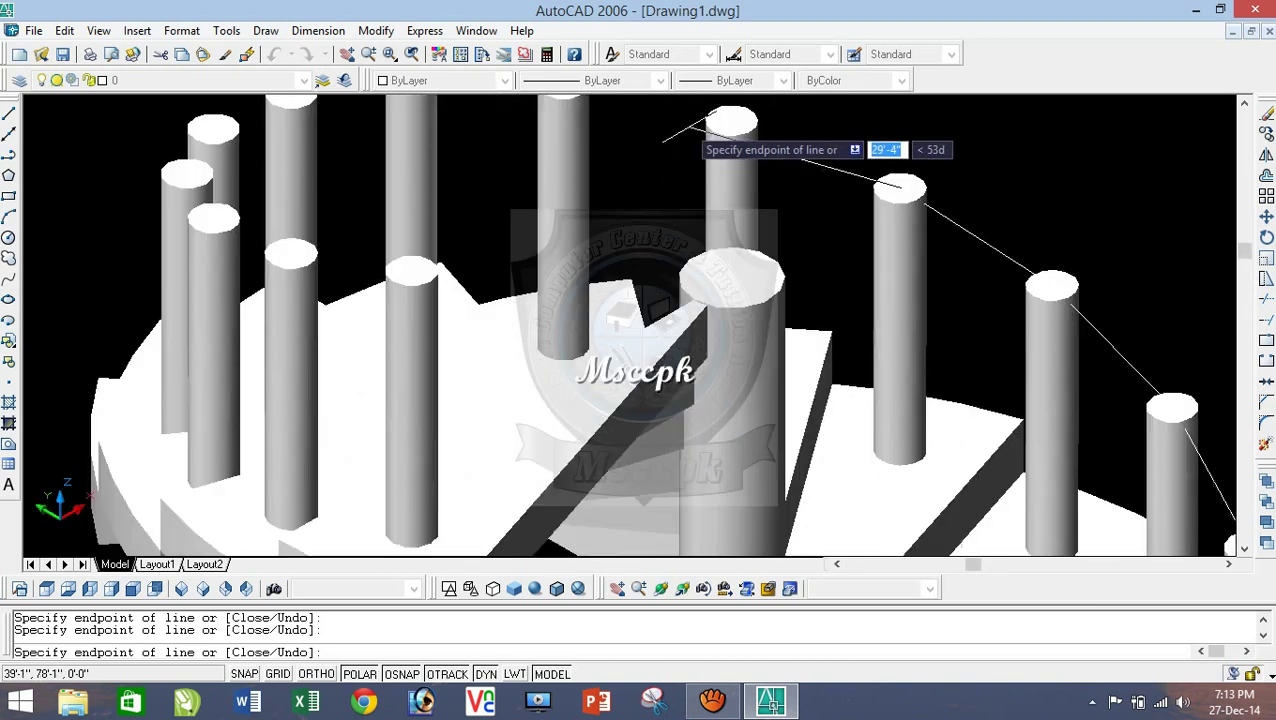
{"action": "scroll", "coordinate": [700, 128], "scroll_direction": "down", "scroll_amount": 3}
{"action": "scroll", "coordinate": [700, 125], "scroll_direction": "down", "scroll_amount": 2}
{"action": "scroll", "coordinate": [698, 118], "scroll_direction": "up", "scroll_amount": 1}
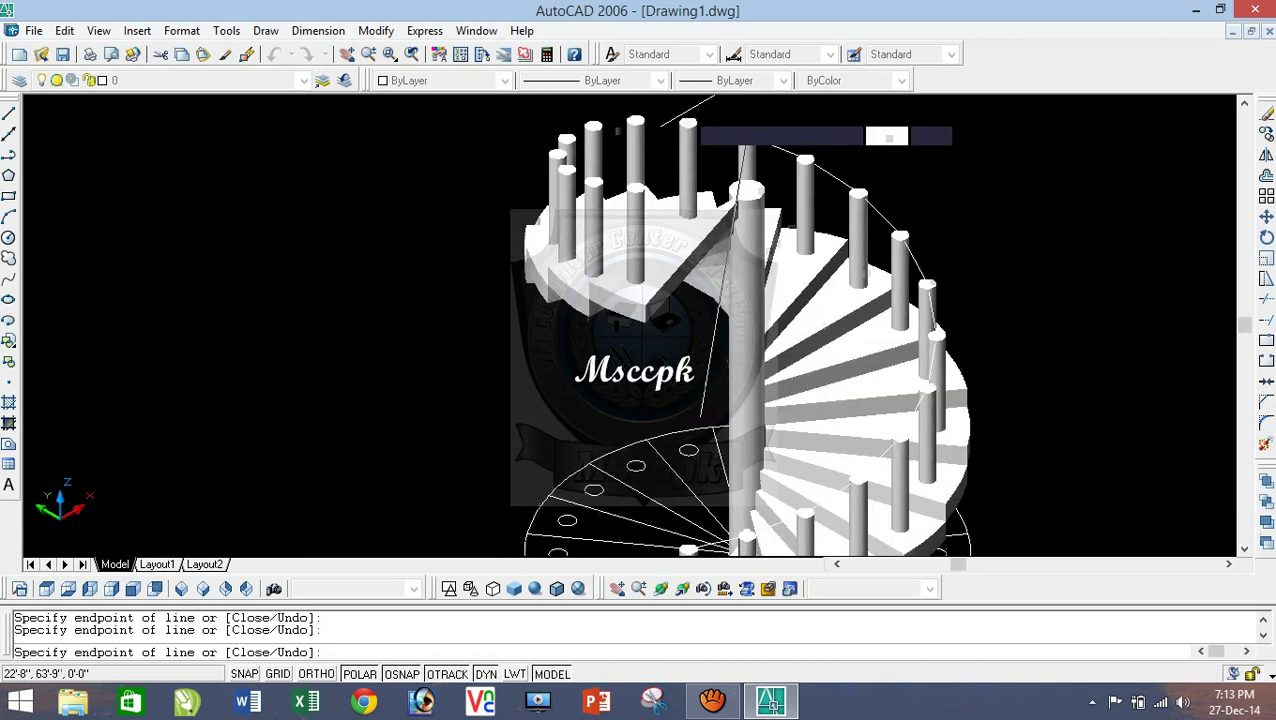
{"action": "scroll", "coordinate": [690, 115], "scroll_direction": "up", "scroll_amount": 1}
{"action": "left_click", "coordinate": [615, 123]}
{"action": "left_click", "coordinate": [556, 131]}
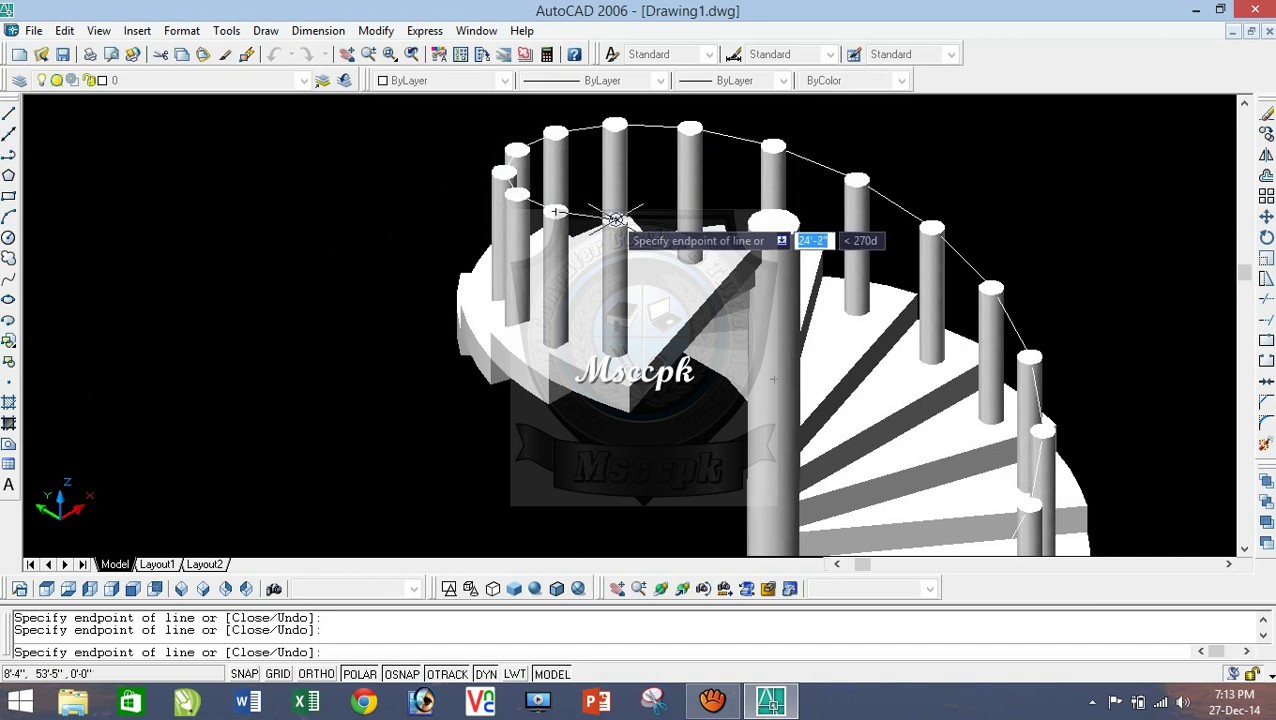
{"action": "right_click", "coordinate": [612, 186]}
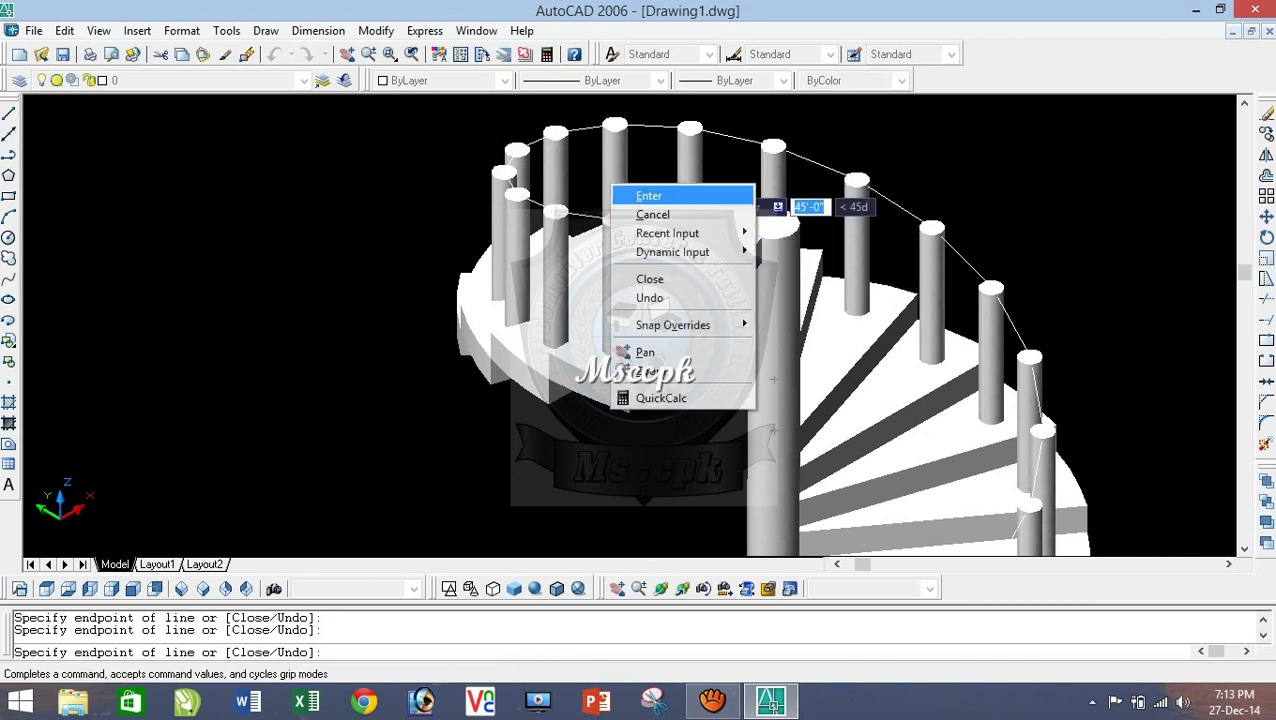
{"action": "left_click", "coordinate": [640, 196]}
{"action": "scroll", "coordinate": [614, 496], "scroll_direction": "down", "scroll_amount": 2}
{"action": "scroll", "coordinate": [614, 496], "scroll_direction": "down", "scroll_amount": 2}
{"action": "scroll", "coordinate": [614, 496], "scroll_direction": "up", "scroll_amount": 1}
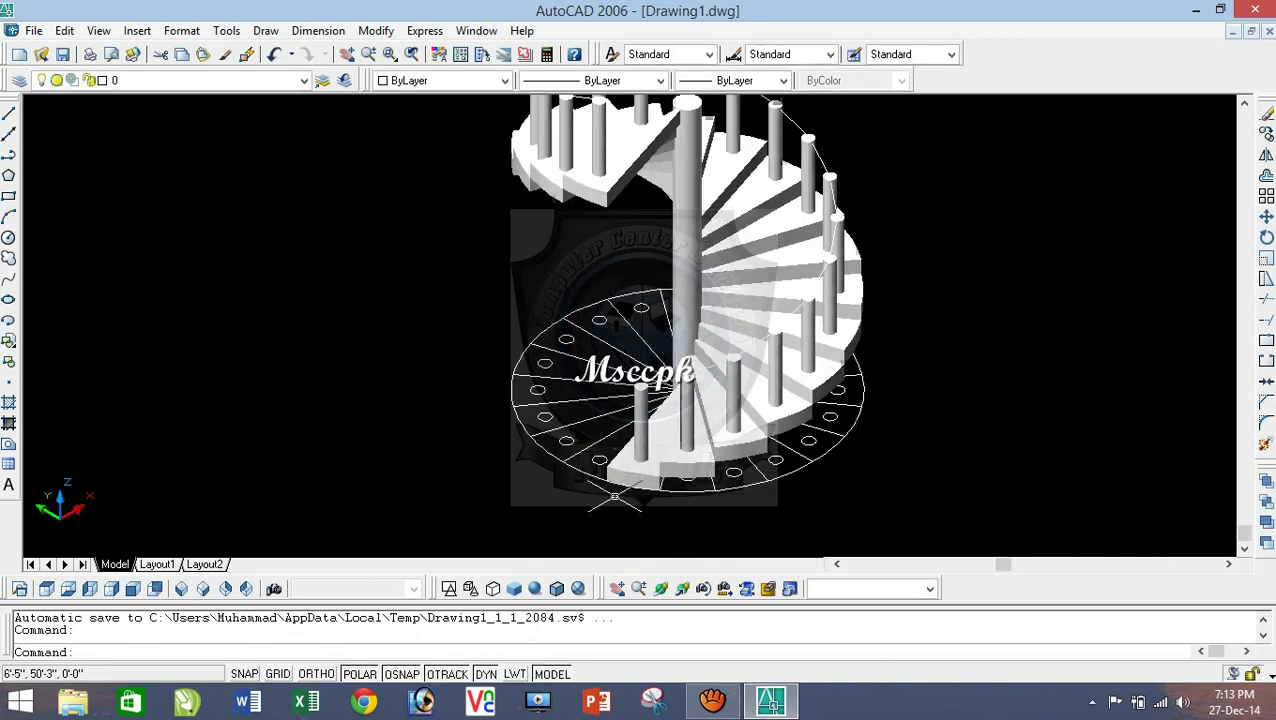
Step: In Top view, draw a radius-5 circle beside the staircase
{"action": "left_click", "coordinate": [46, 588]}
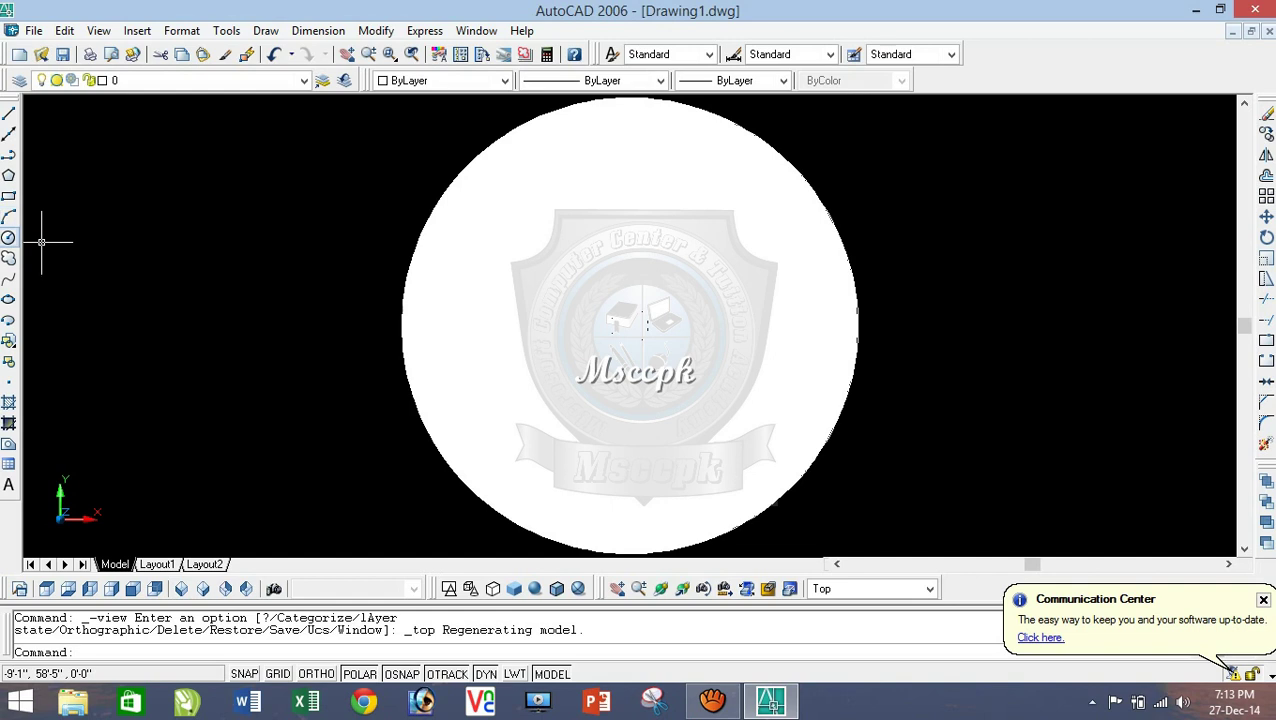
{"action": "left_click", "coordinate": [8, 237]}
{"action": "left_click", "coordinate": [132, 268]}
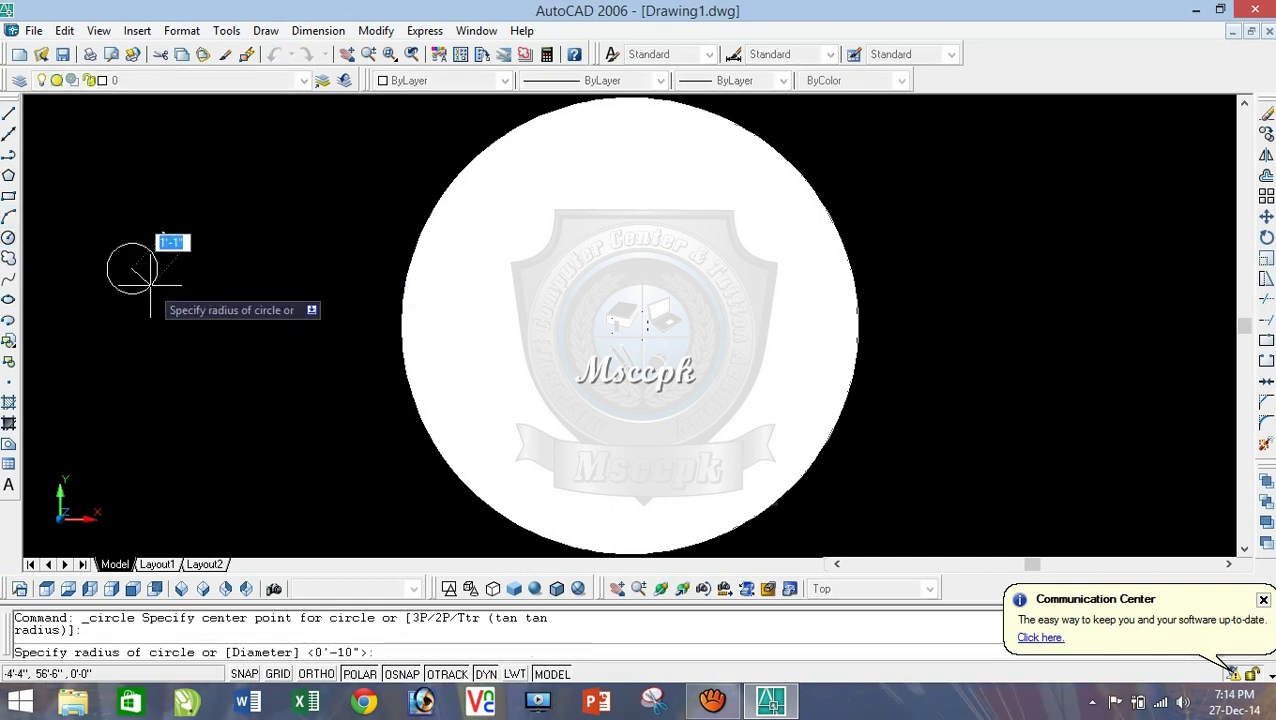
{"action": "type", "text": "5"}
{"action": "key", "text": "Return"}
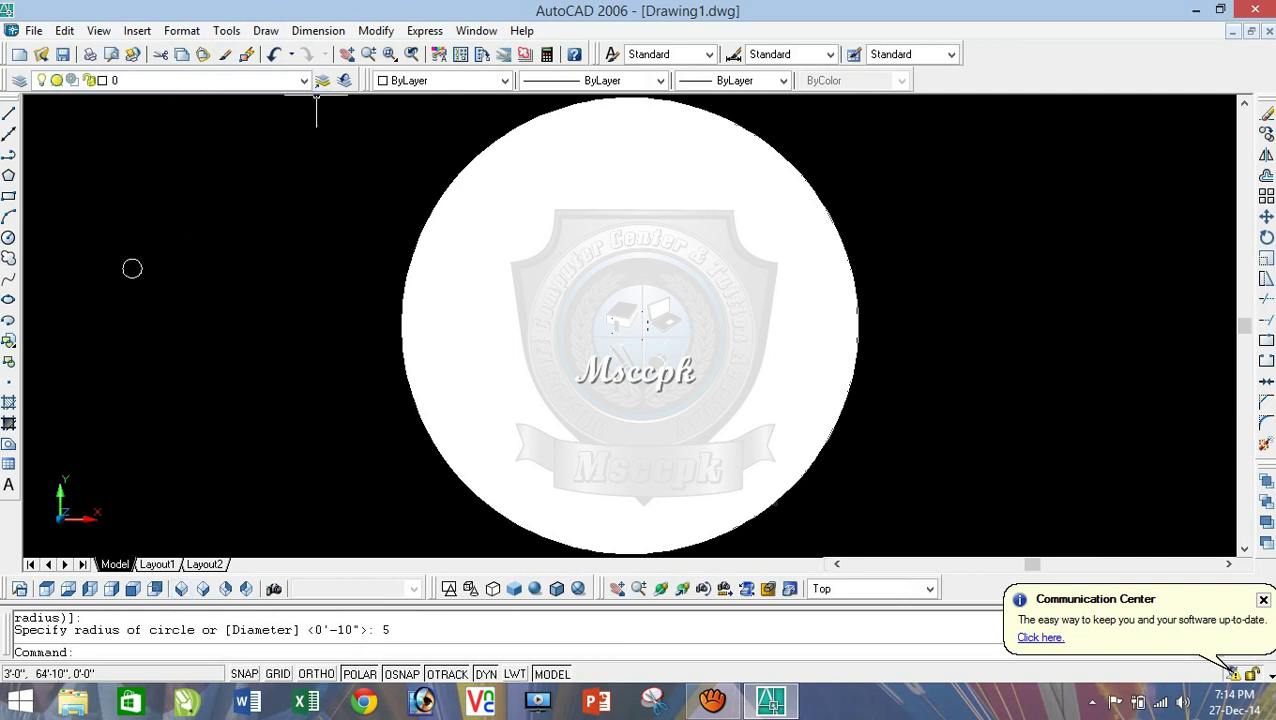
Step: Rotate the circle 90 degrees about the X axis with Rotate 3D, then return to SW Isometric
{"action": "double_click", "coordinate": [318, 30]}
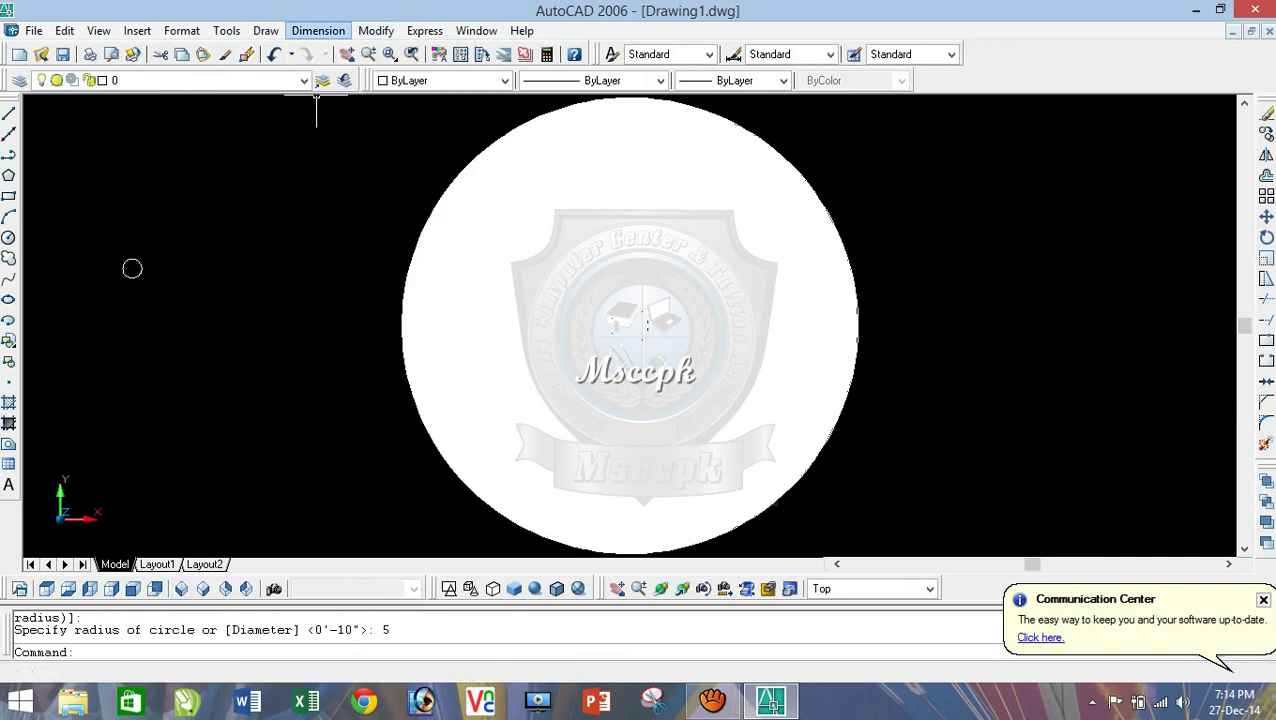
{"action": "left_click", "coordinate": [318, 30]}
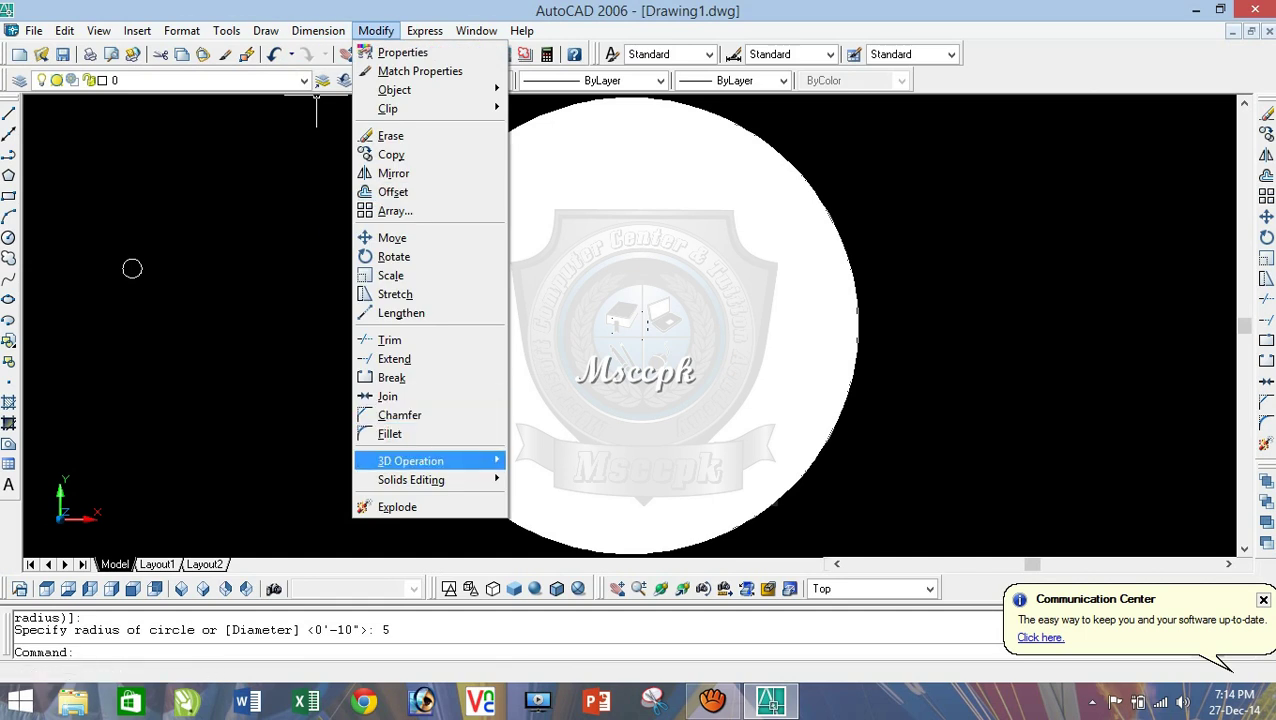
{"action": "mouse_move", "coordinate": [428, 460]}
{"action": "left_click", "coordinate": [555, 496]}
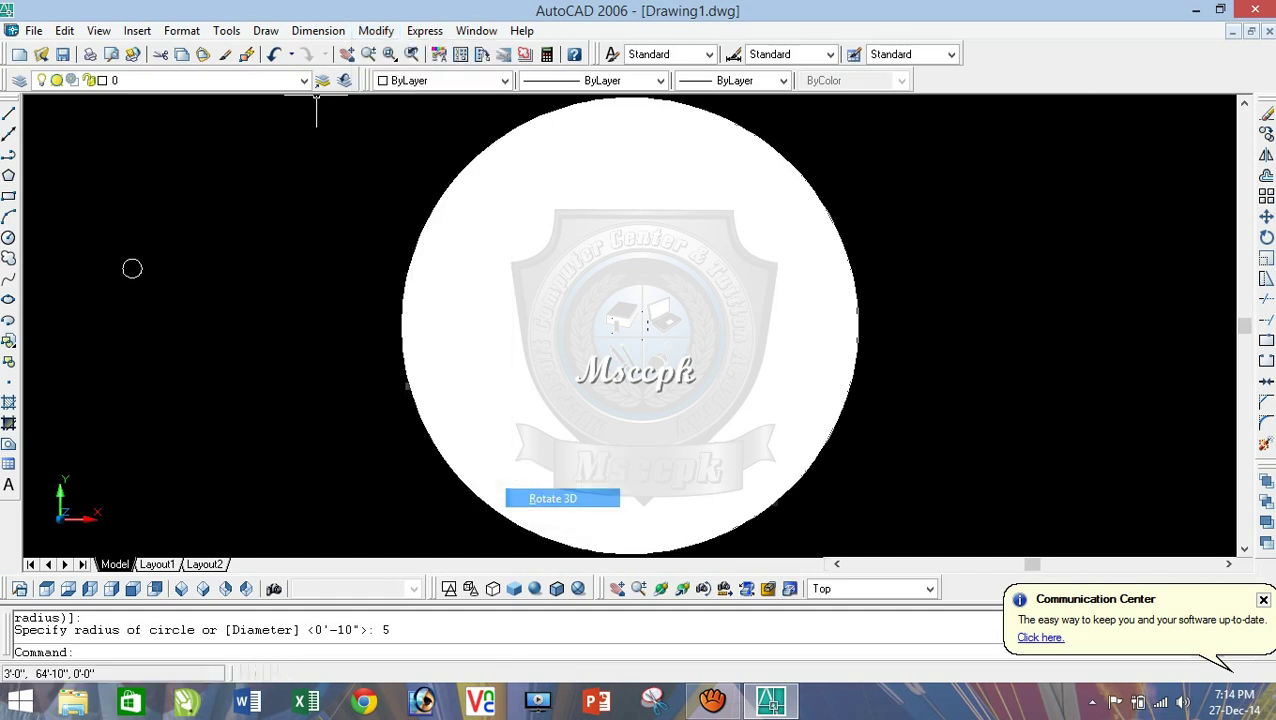
{"action": "left_click", "coordinate": [132, 268]}
{"action": "key", "text": "Return"}
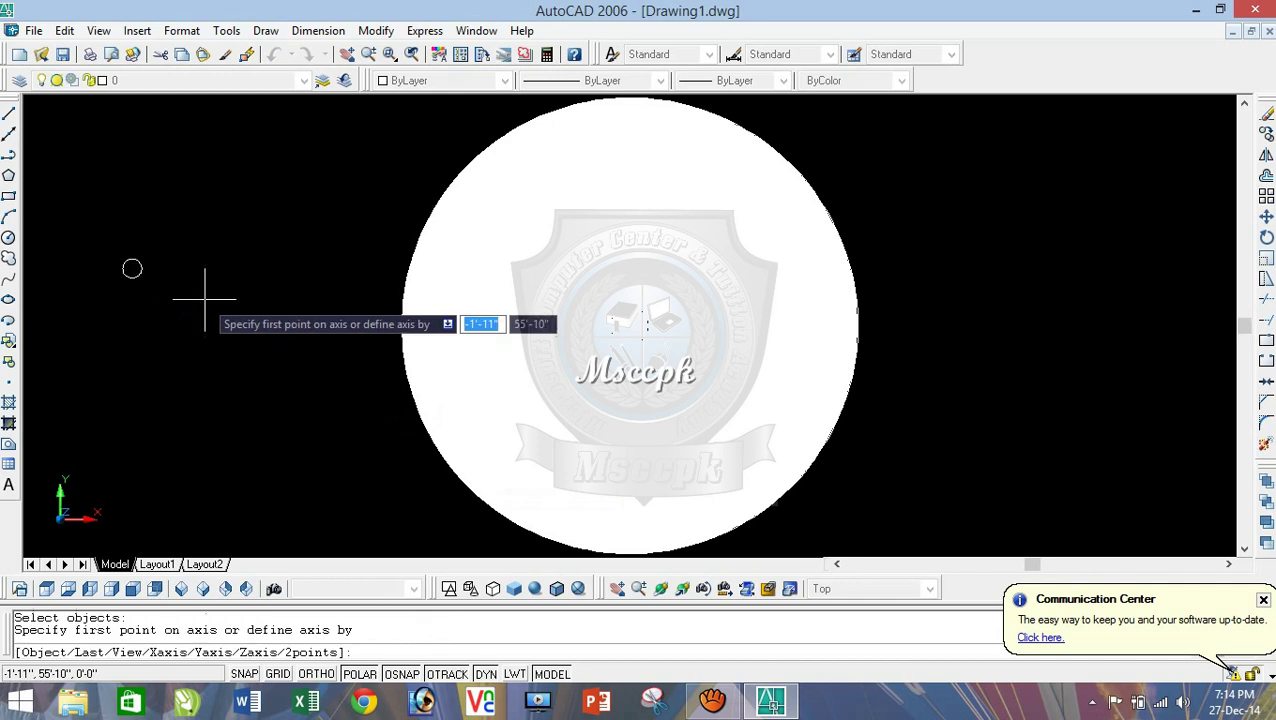
{"action": "type", "text": "x"}
{"action": "key", "text": "Return"}
{"action": "key", "text": "Return"}
{"action": "type", "text": "90"}
{"action": "key", "text": "Return"}
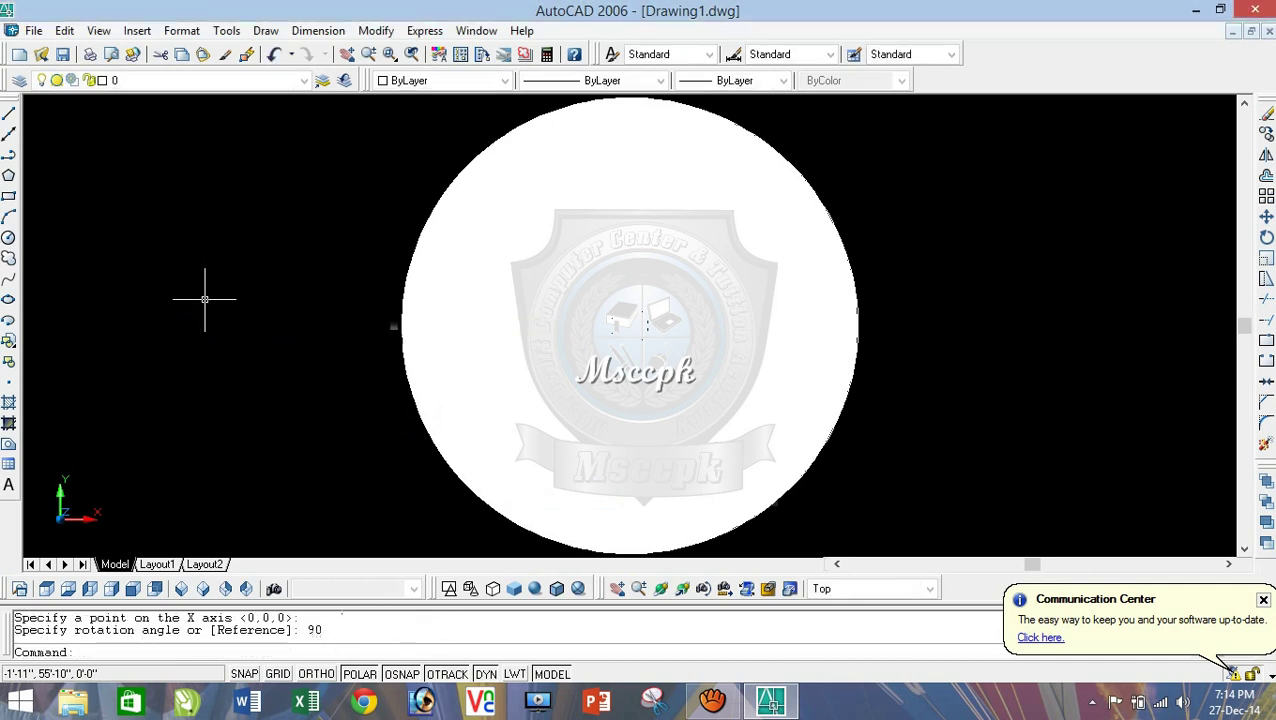
{"action": "left_click", "coordinate": [181, 588]}
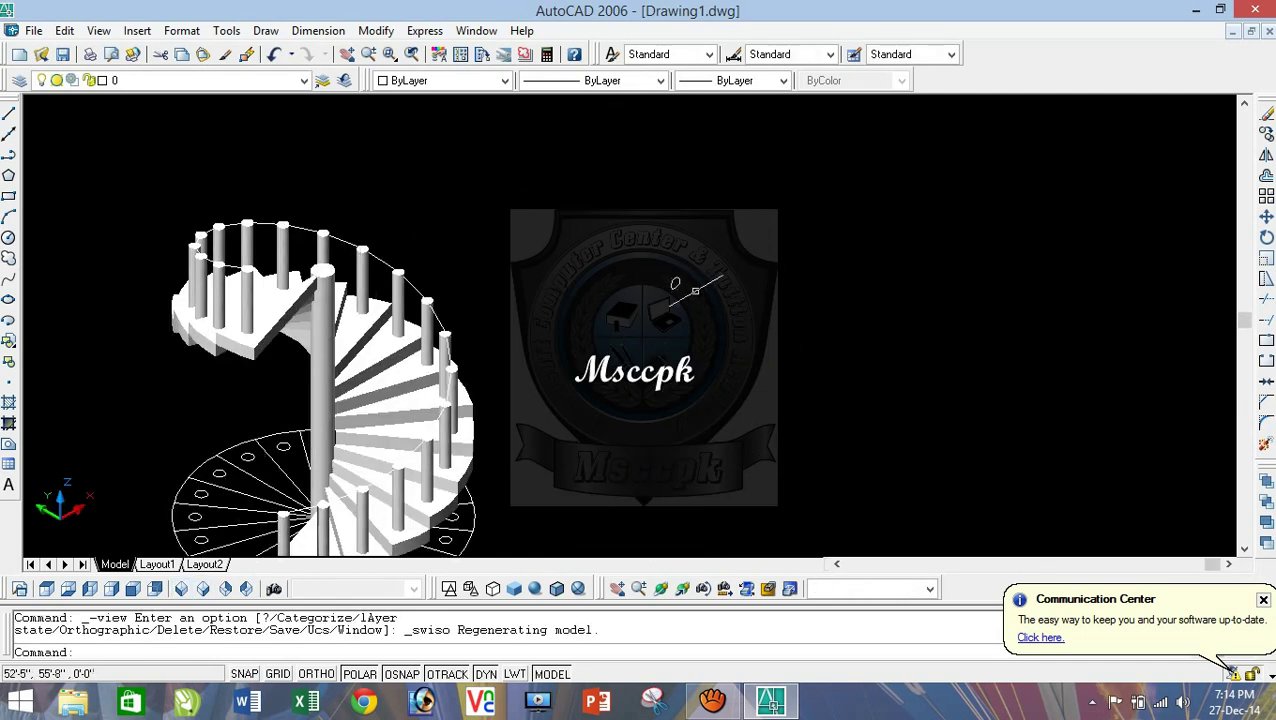
Step: Move the upright circle from its centre onto the handrail's start point on the first post top
{"action": "left_click", "coordinate": [646, 273]}
{"action": "type", "text": "m"}
{"action": "key", "text": "Return"}
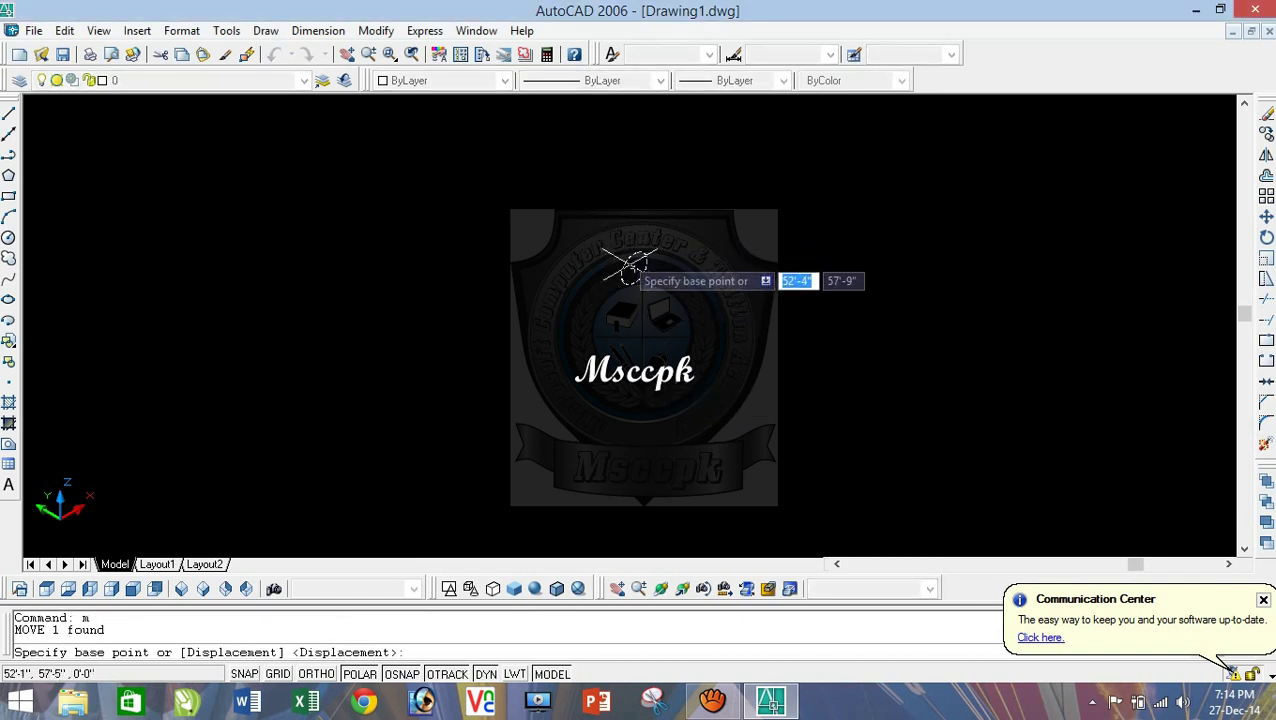
{"action": "left_click", "coordinate": [622, 282]}
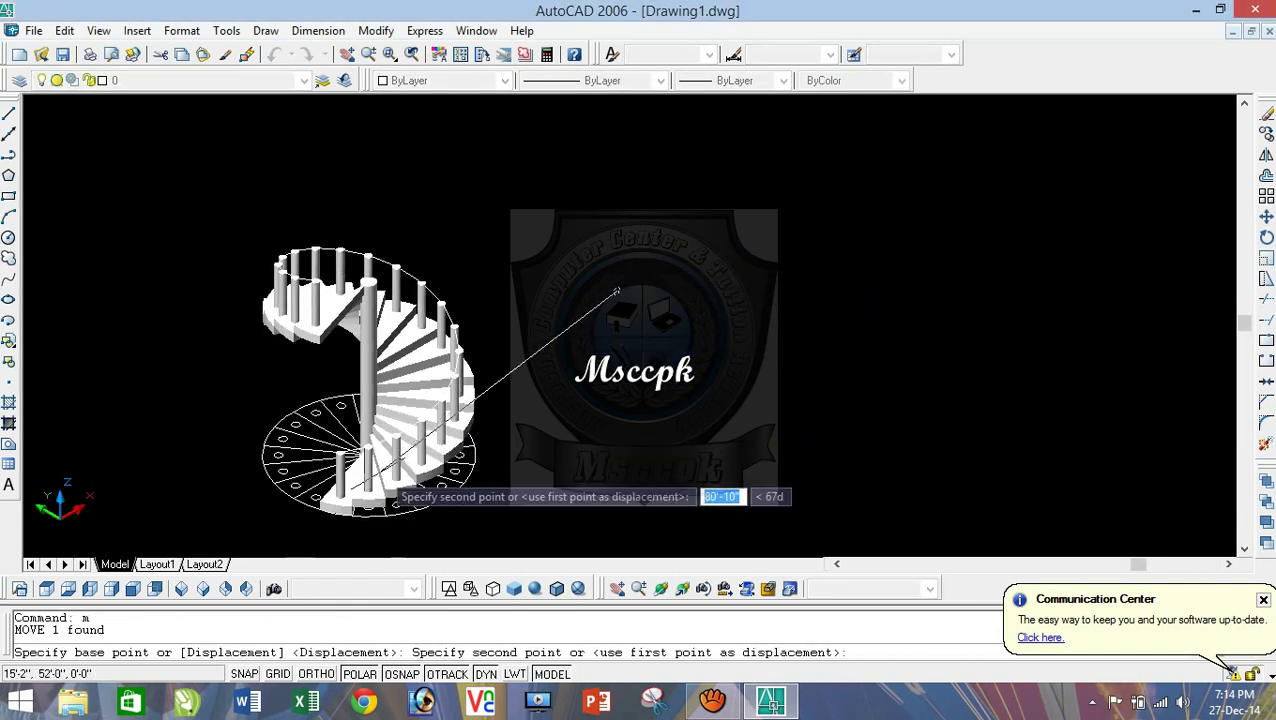
{"action": "scroll", "coordinate": [385, 485], "scroll_direction": "up", "scroll_amount": 4}
{"action": "scroll", "coordinate": [400, 420], "scroll_direction": "up", "scroll_amount": 2}
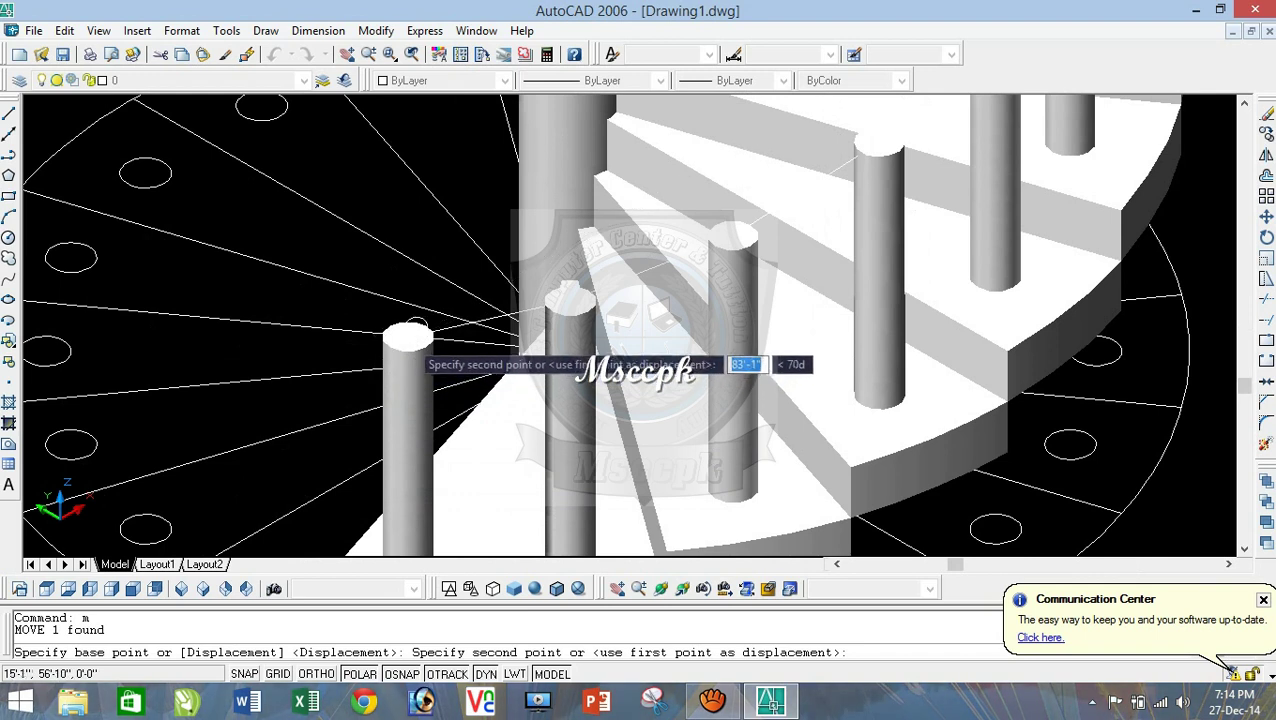
{"action": "scroll", "coordinate": [408, 334], "scroll_direction": "up", "scroll_amount": 4}
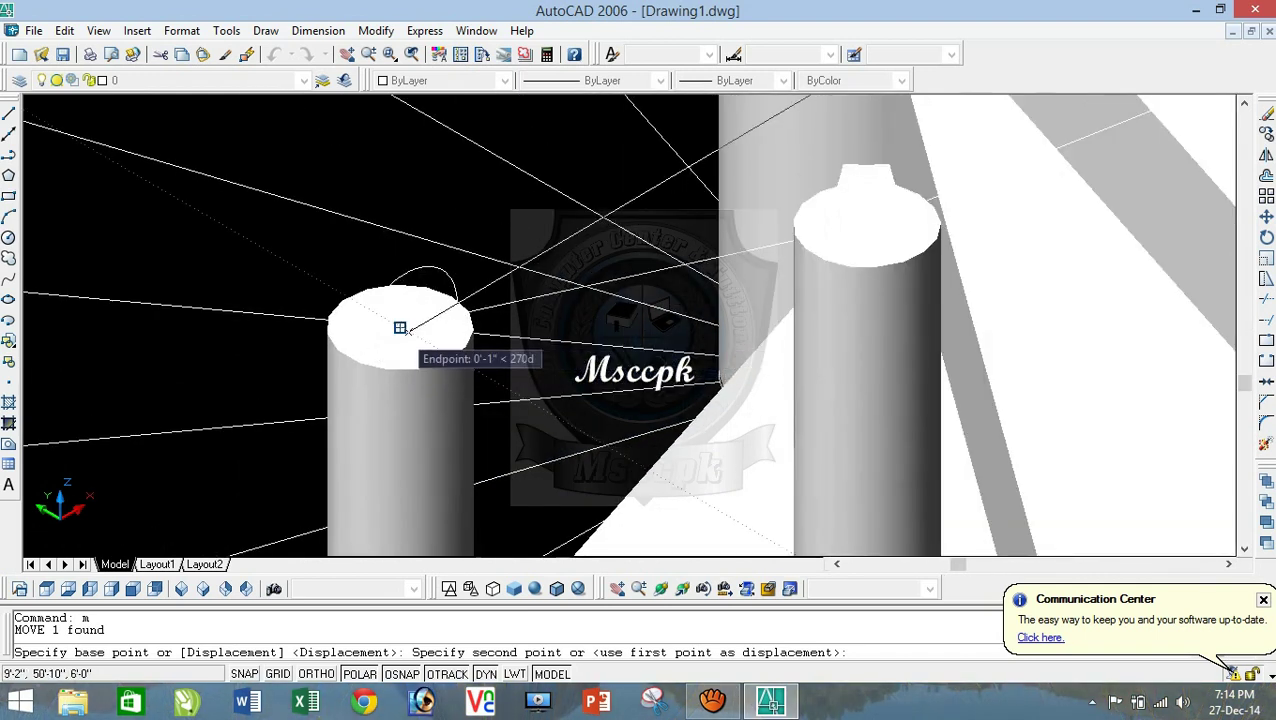
{"action": "left_click", "coordinate": [400, 328]}
Step: Begin an extrusion with EXT and select the small circle as the shape to extrude
{"action": "key", "text": "Escape"}
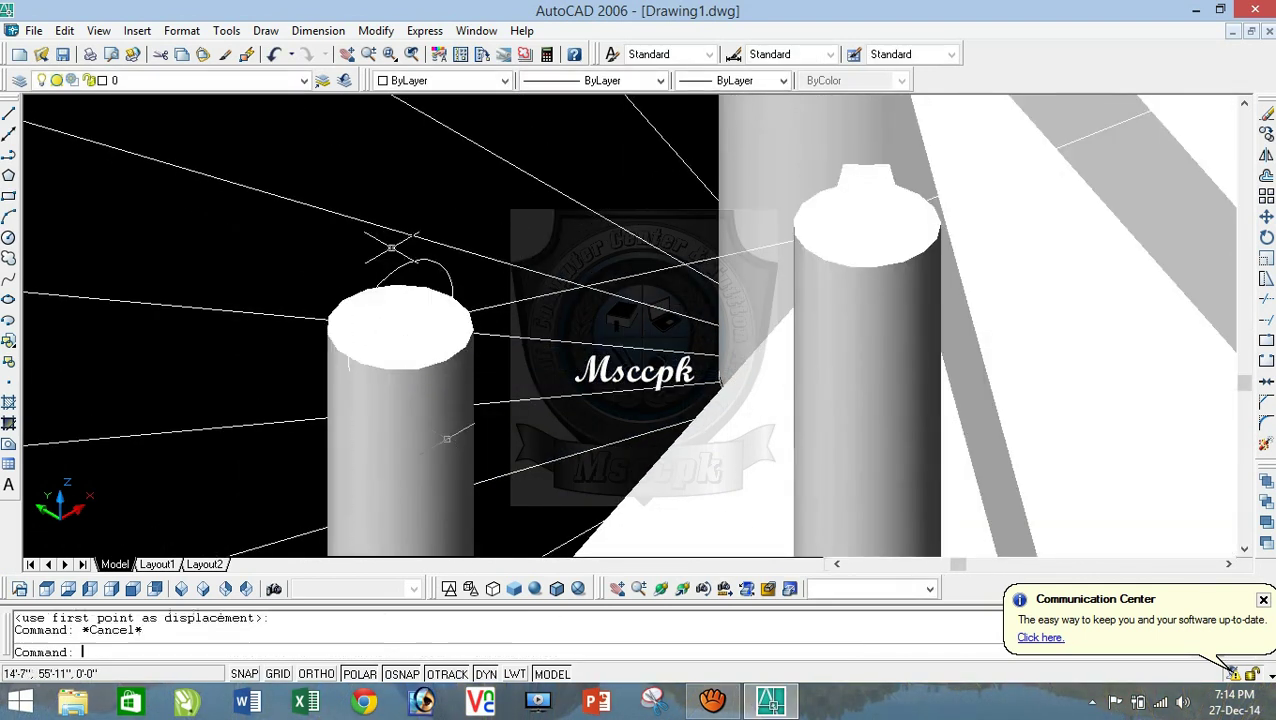
{"action": "type", "text": "ext"}
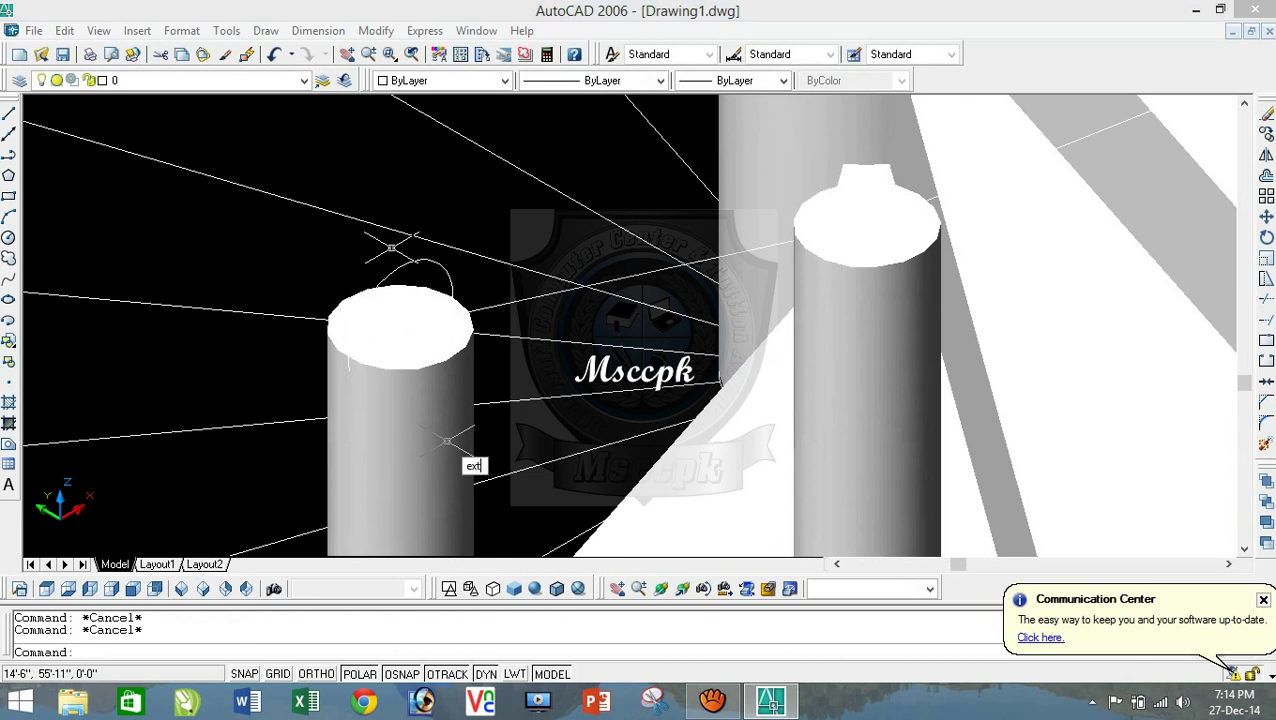
{"action": "key", "text": "Return"}
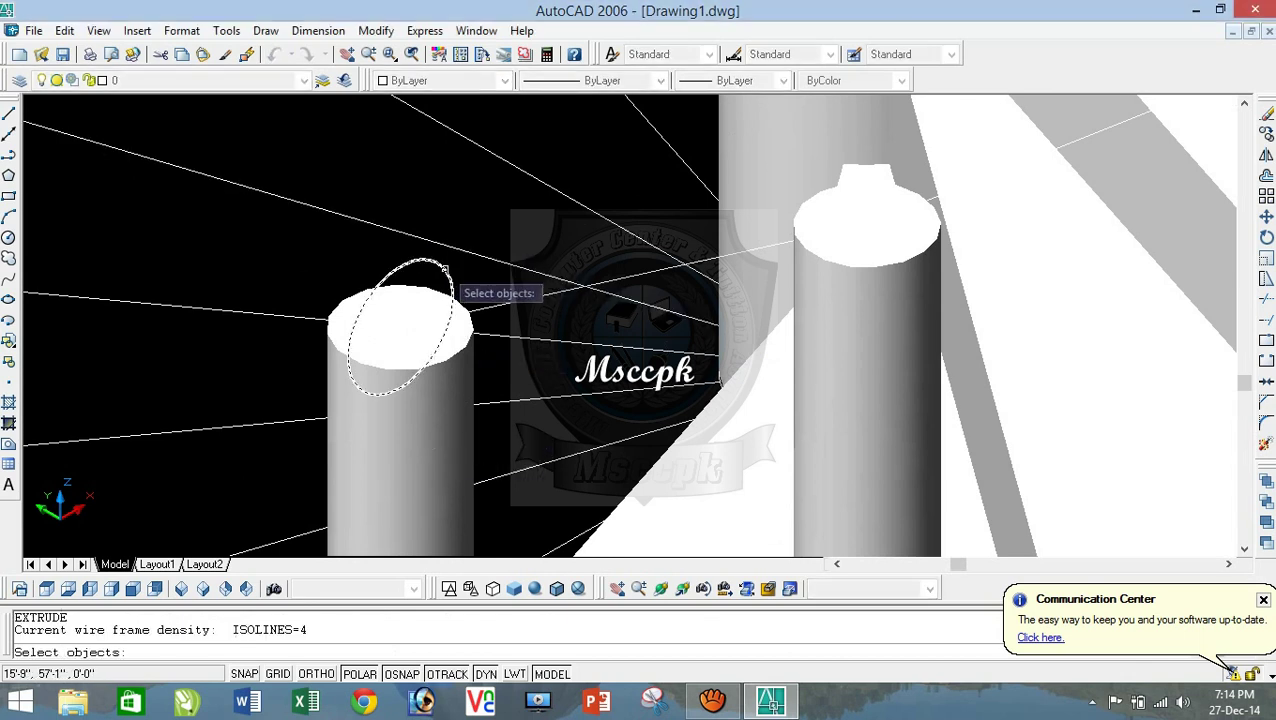
{"action": "left_click", "coordinate": [445, 268]}
{"action": "key", "text": "Return"}
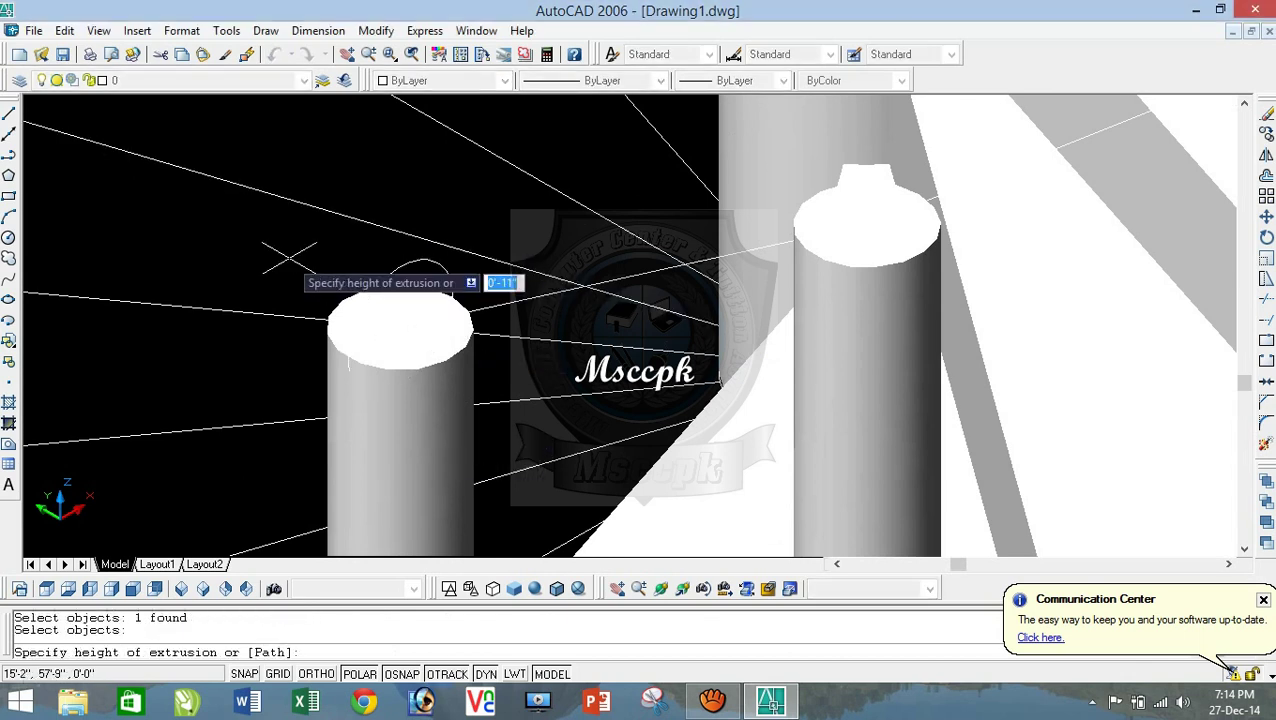
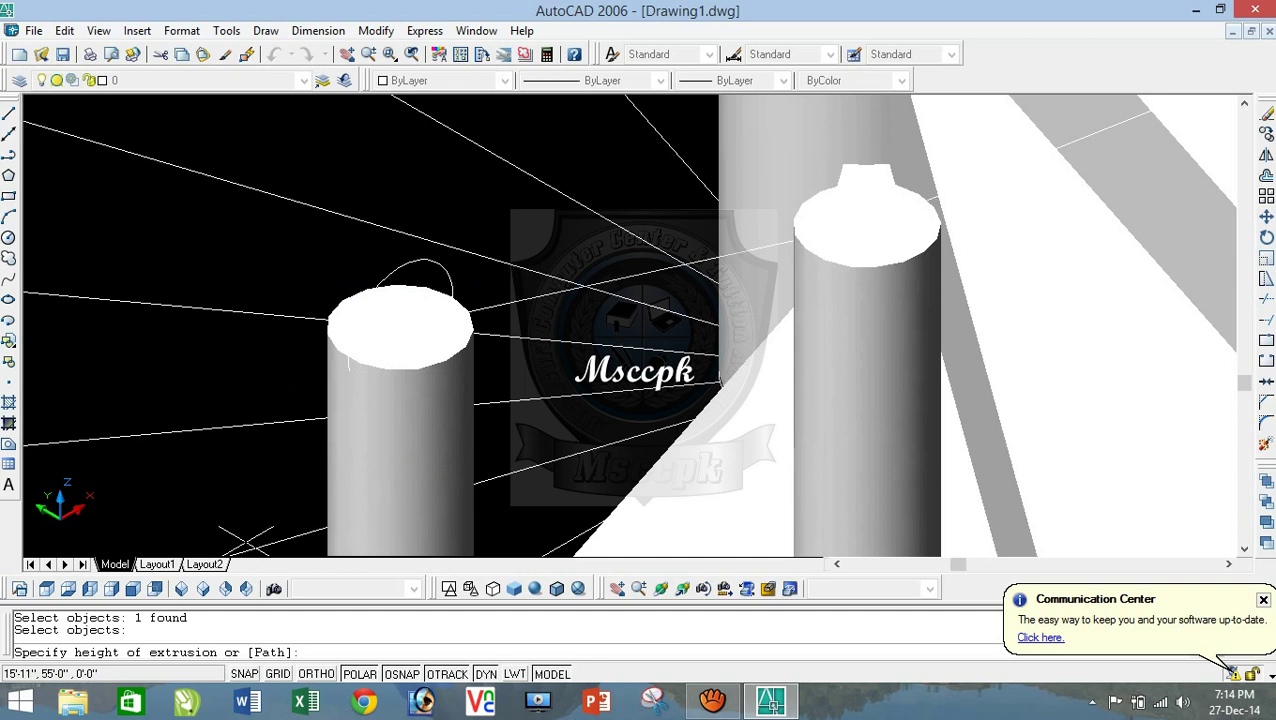
Step: Use the Path option and pick the spiral helix so the circle extrudes into the handrail
{"action": "type", "text": "p"}
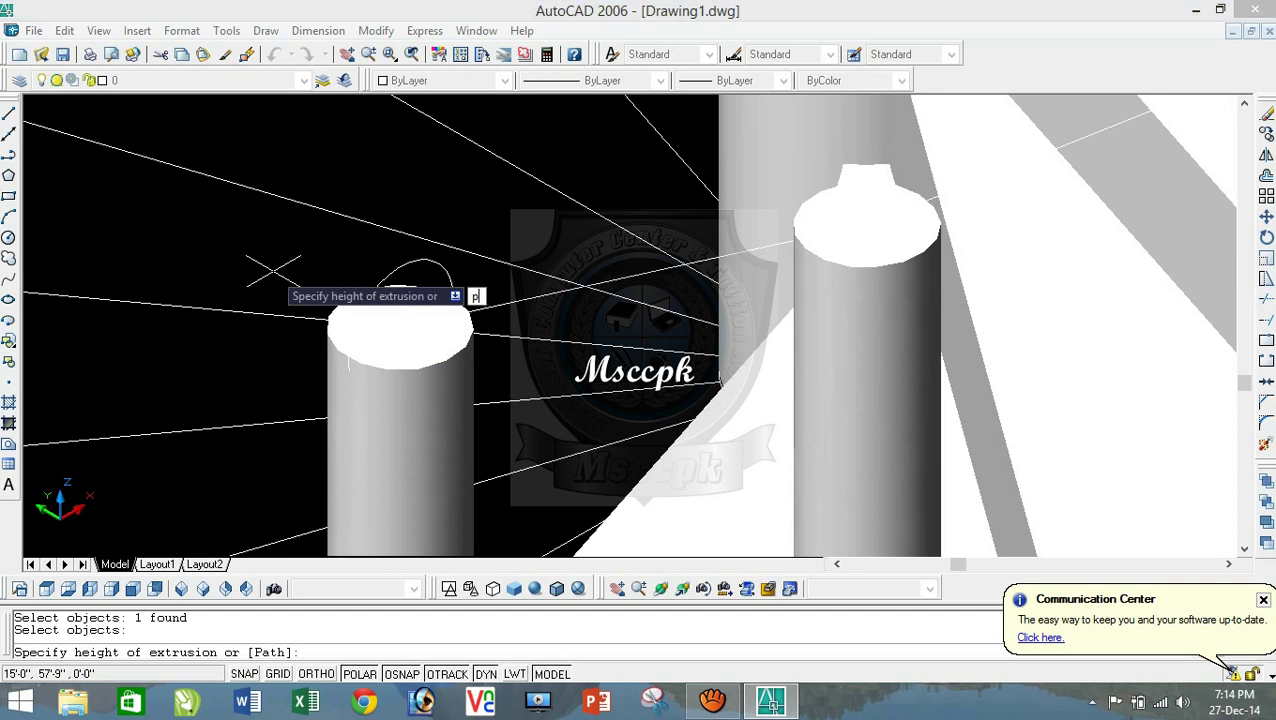
{"action": "key", "text": "Return"}
{"action": "scroll", "coordinate": [273, 271], "scroll_direction": "down", "scroll_amount": 2}
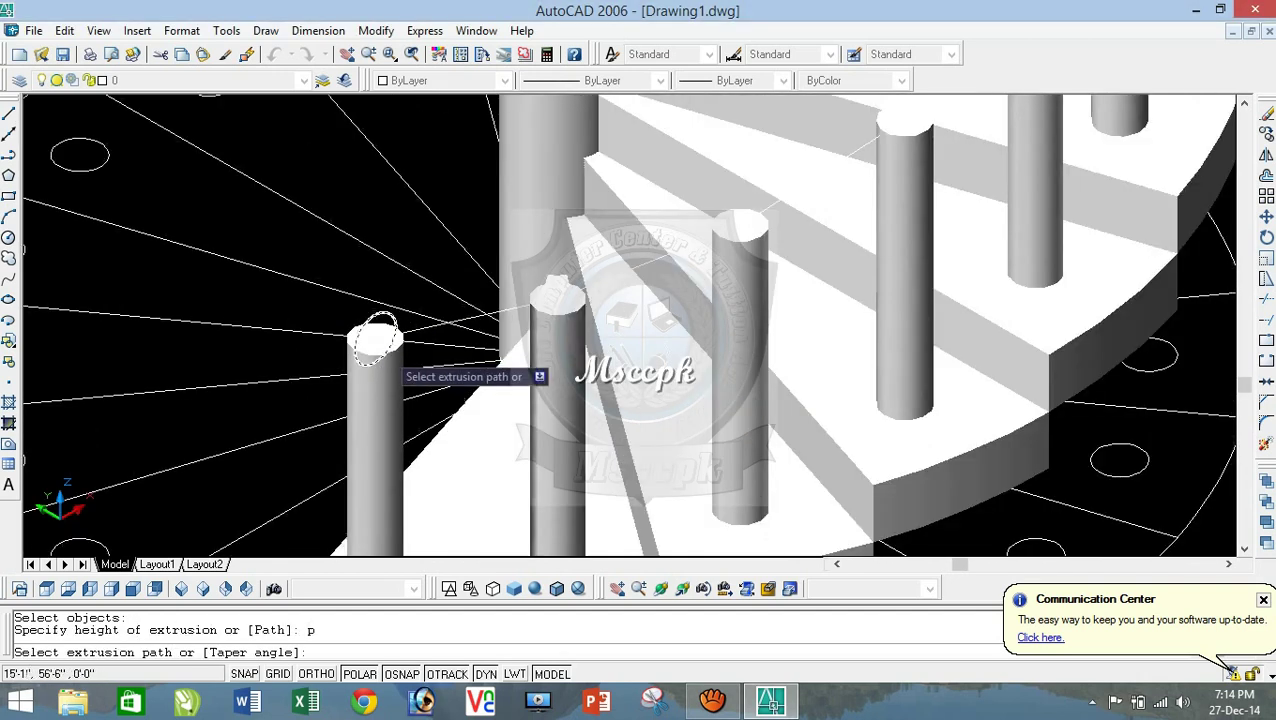
{"action": "left_click", "coordinate": [427, 328]}
{"action": "scroll", "coordinate": [427, 328], "scroll_direction": "down", "scroll_amount": 2}
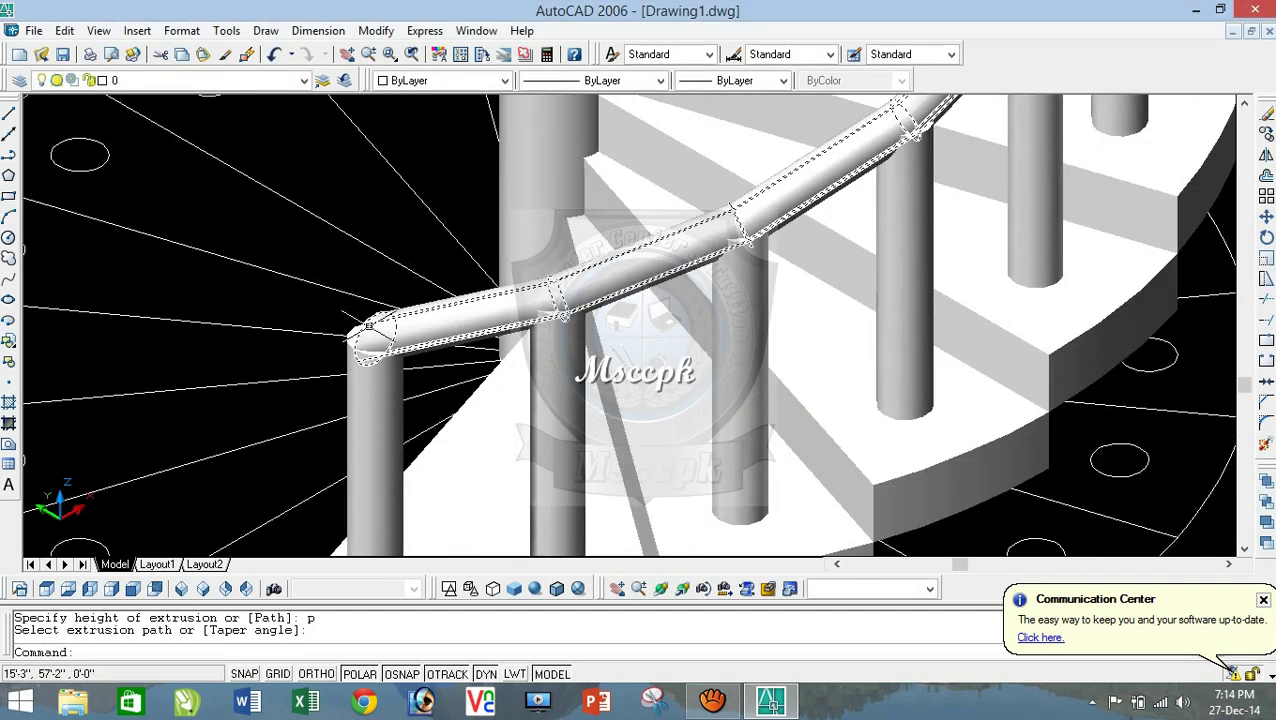
{"action": "scroll", "coordinate": [440, 355], "scroll_direction": "down", "scroll_amount": 5}
{"action": "scroll", "coordinate": [688, 282], "scroll_direction": "down", "scroll_amount": 4}
{"action": "scroll", "coordinate": [700, 243], "scroll_direction": "up", "scroll_amount": 3}
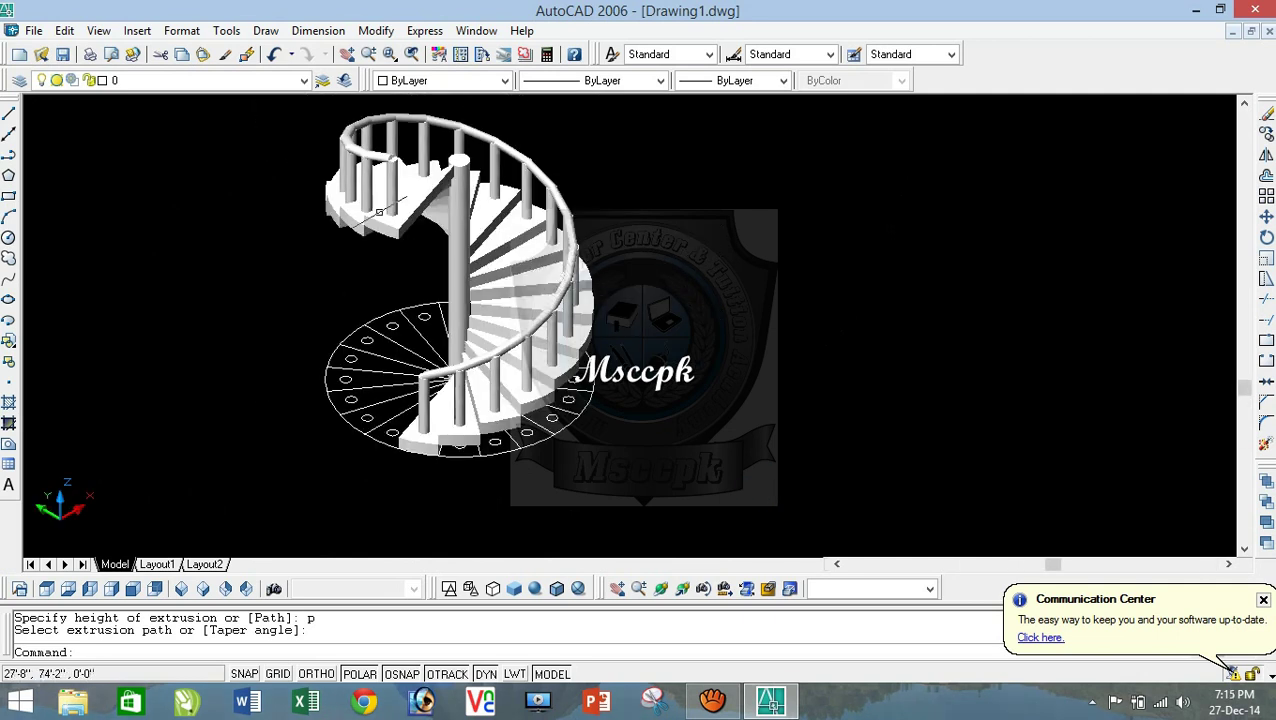
{"action": "scroll", "coordinate": [380, 212], "scroll_direction": "up", "scroll_amount": 4}
{"action": "scroll", "coordinate": [403, 141], "scroll_direction": "up", "scroll_amount": 2}
{"action": "scroll", "coordinate": [405, 135], "scroll_direction": "down", "scroll_amount": 3}
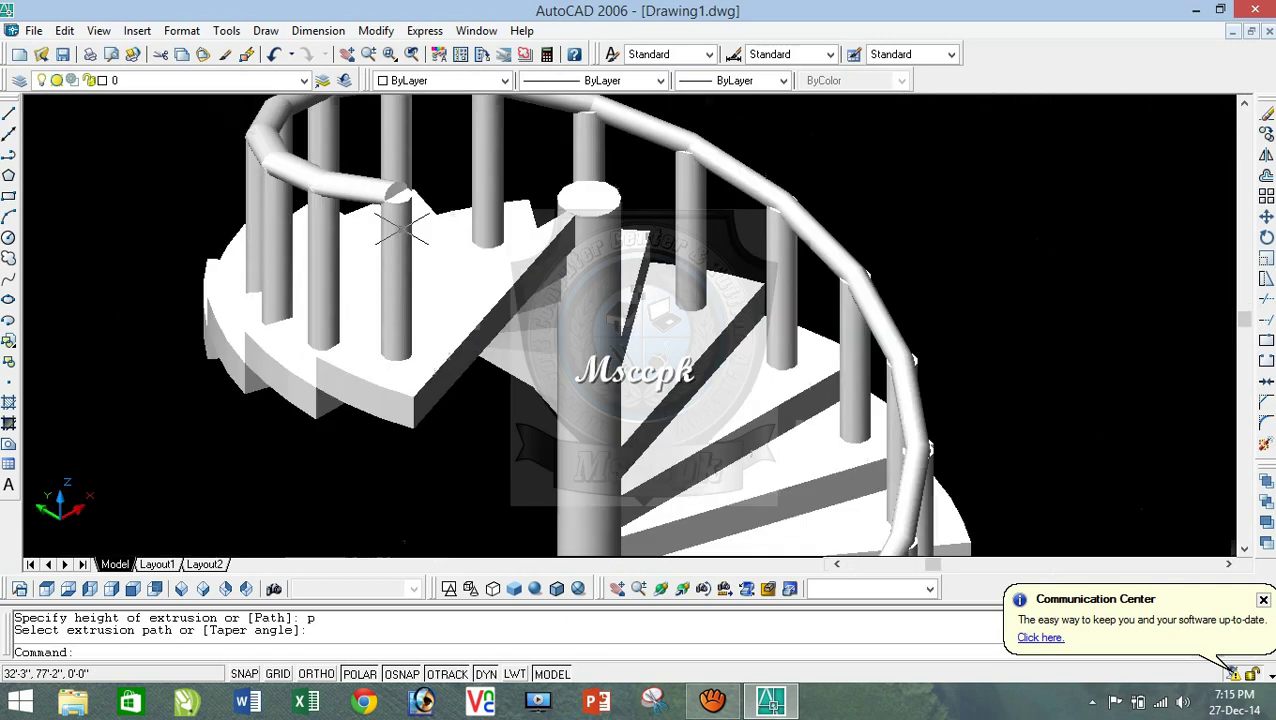
{"action": "scroll", "coordinate": [420, 122], "scroll_direction": "down", "scroll_amount": 2}
{"action": "scroll", "coordinate": [410, 140], "scroll_direction": "up", "scroll_amount": 5}
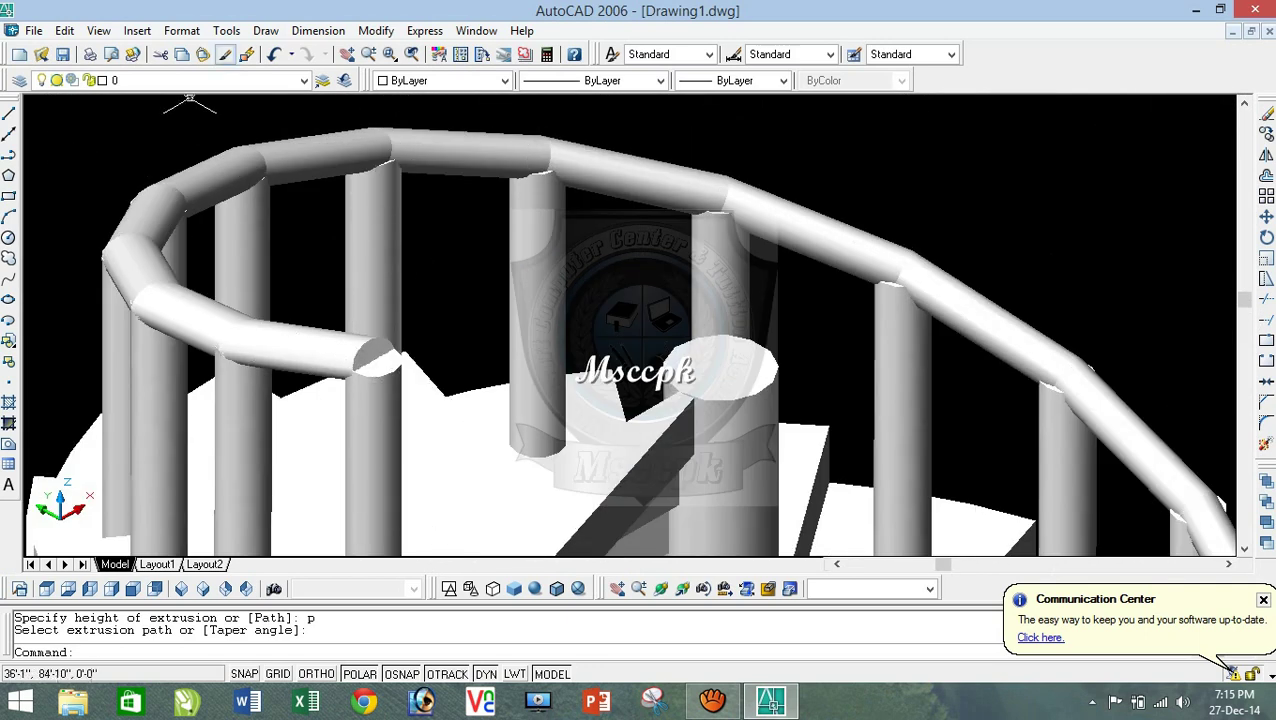
Step: Draw a solid sphere centred on the handrail's upper end, sized to fit the rail
{"action": "left_click", "coordinate": [265, 30]}
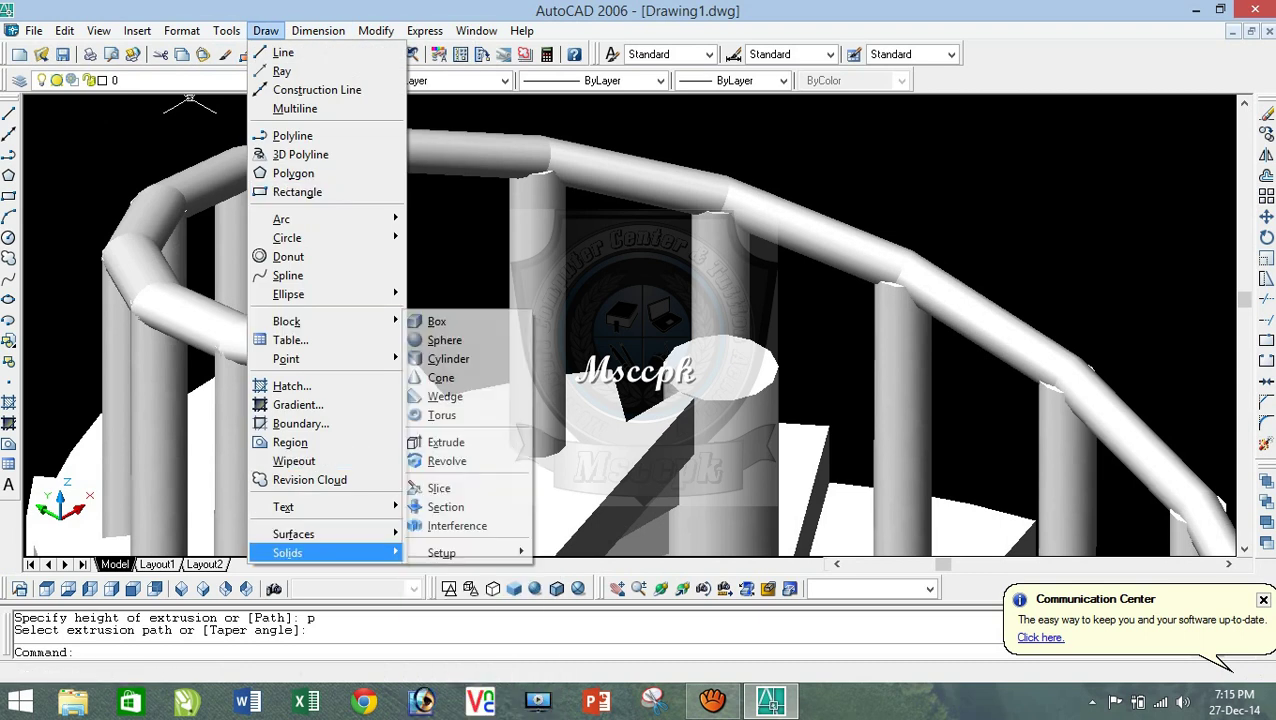
{"action": "left_click", "coordinate": [444, 340]}
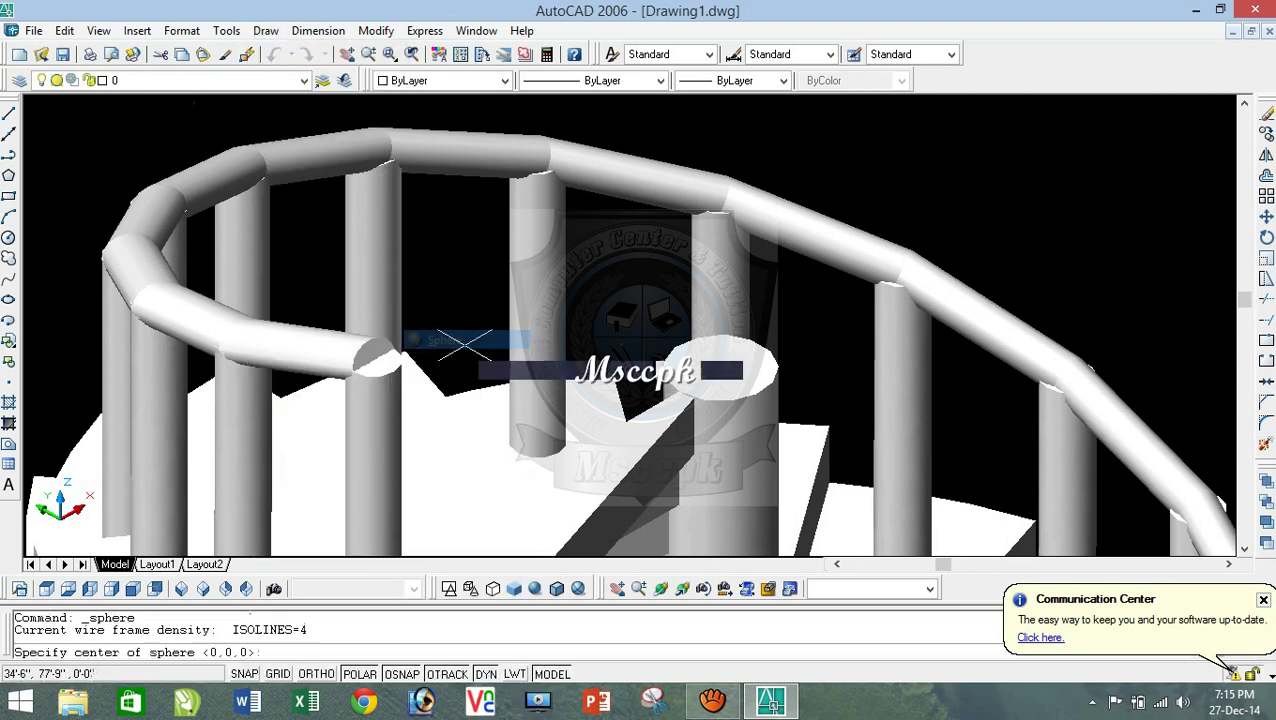
{"action": "left_click", "coordinate": [372, 360]}
{"action": "scroll", "coordinate": [360, 347], "scroll_direction": "up", "scroll_amount": 3}
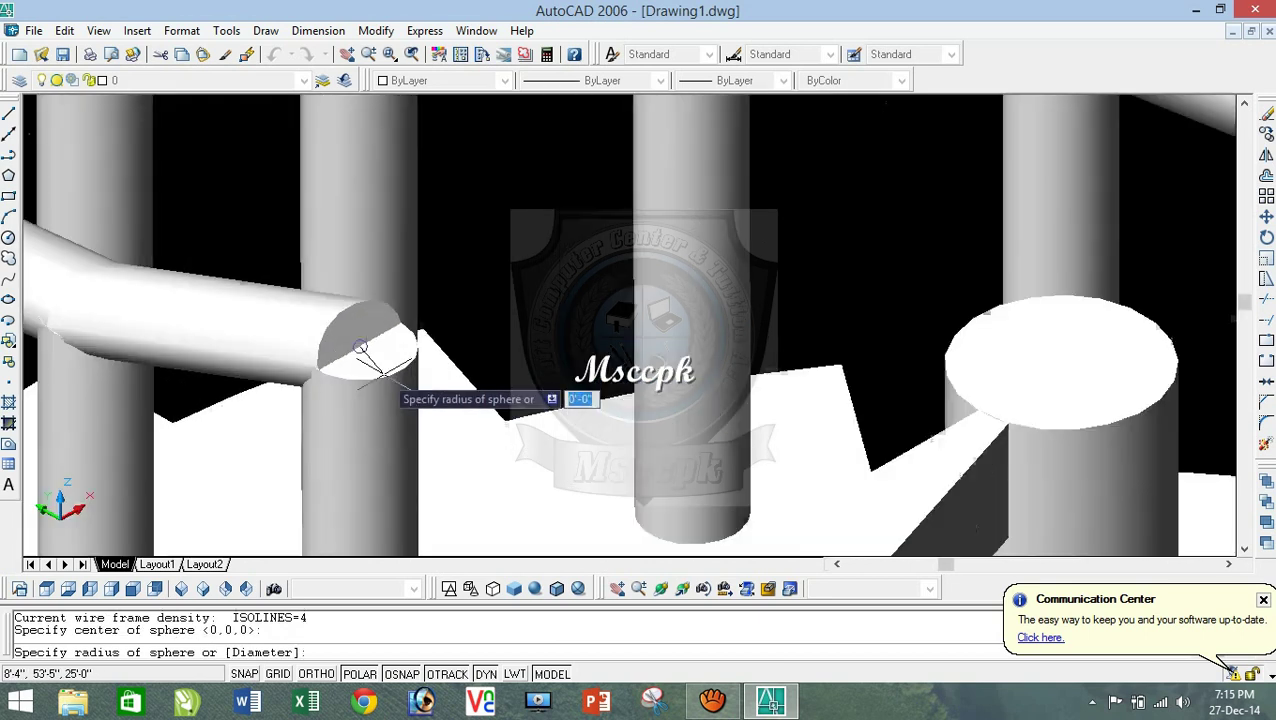
{"action": "left_click", "coordinate": [400, 372]}
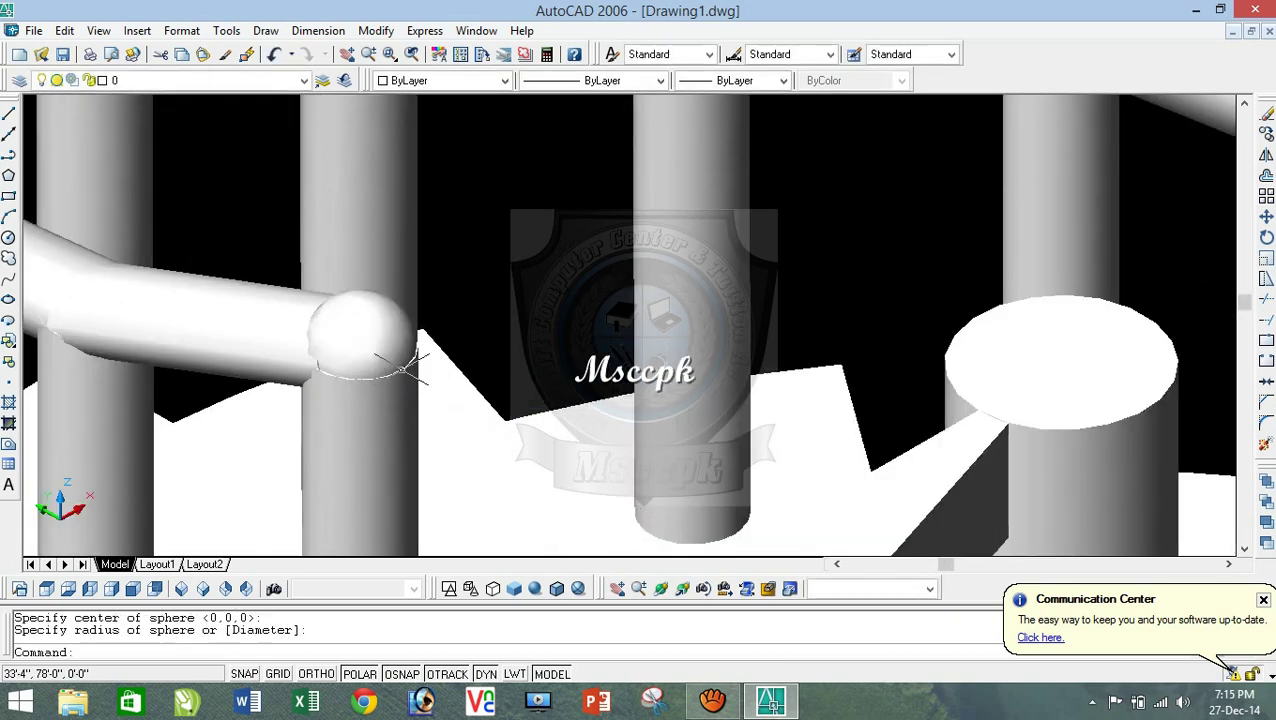
{"action": "scroll", "coordinate": [300, 420], "scroll_direction": "down", "scroll_amount": 2}
{"action": "scroll", "coordinate": [210, 466], "scroll_direction": "down", "scroll_amount": 2}
{"action": "scroll", "coordinate": [268, 392], "scroll_direction": "down", "scroll_amount": 3}
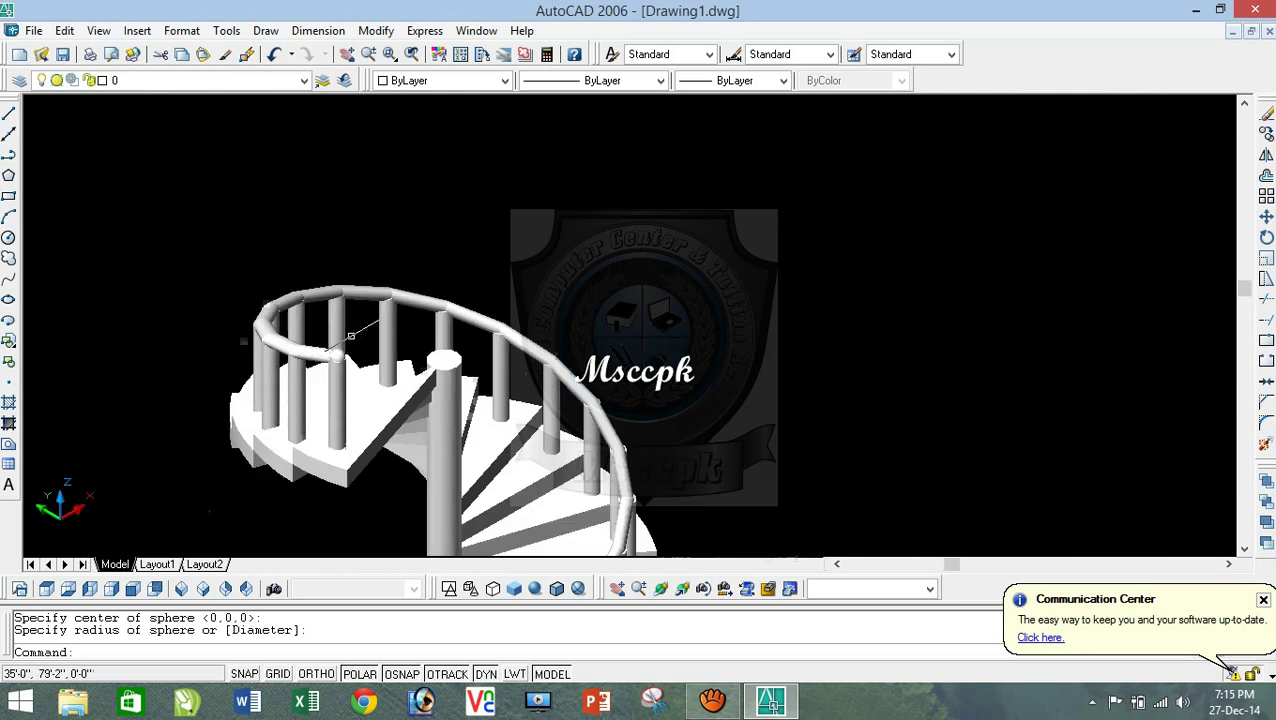
{"action": "scroll", "coordinate": [388, 372], "scroll_direction": "down", "scroll_amount": 3}
{"action": "scroll", "coordinate": [378, 430], "scroll_direction": "up", "scroll_amount": 3}
{"action": "scroll", "coordinate": [360, 400], "scroll_direction": "up", "scroll_amount": 2}
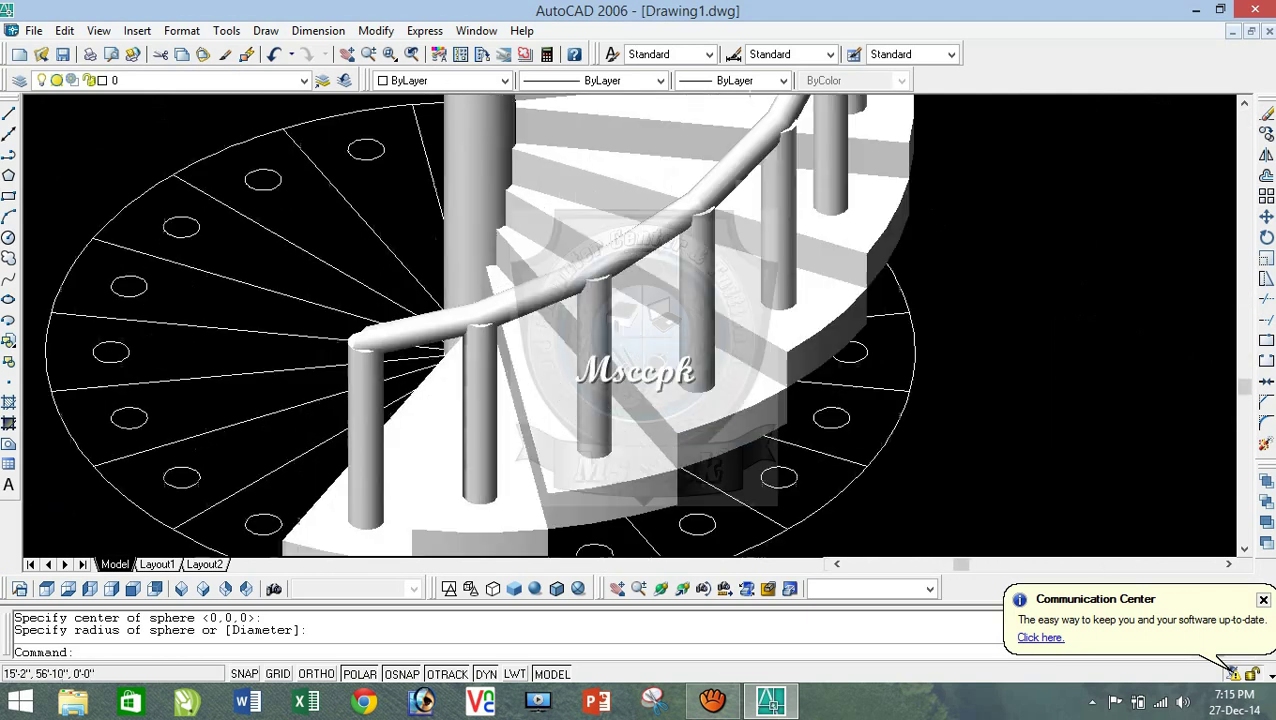
{"action": "scroll", "coordinate": [330, 385], "scroll_direction": "up", "scroll_amount": 2}
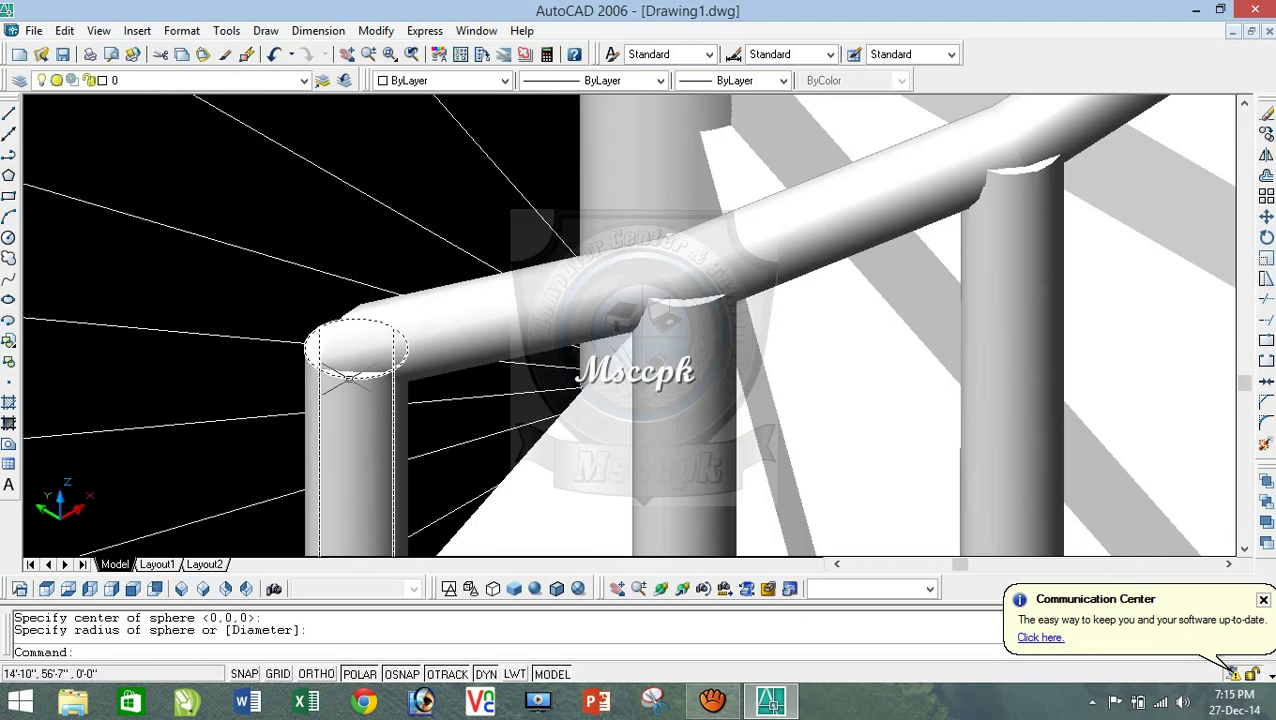
Step: Draw a solid sphere centred on the handrail's lower corner with a radius that rounds the pipe
{"action": "left_click", "coordinate": [265, 30]}
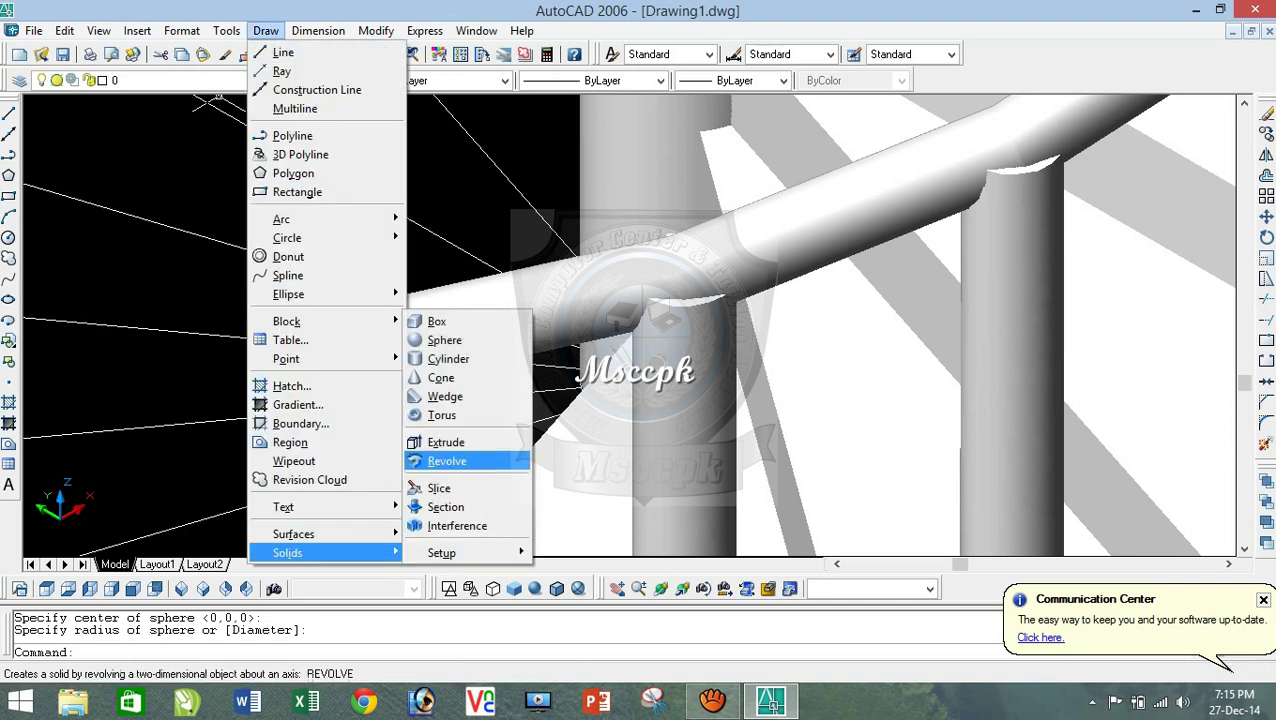
{"action": "left_click", "coordinate": [445, 340]}
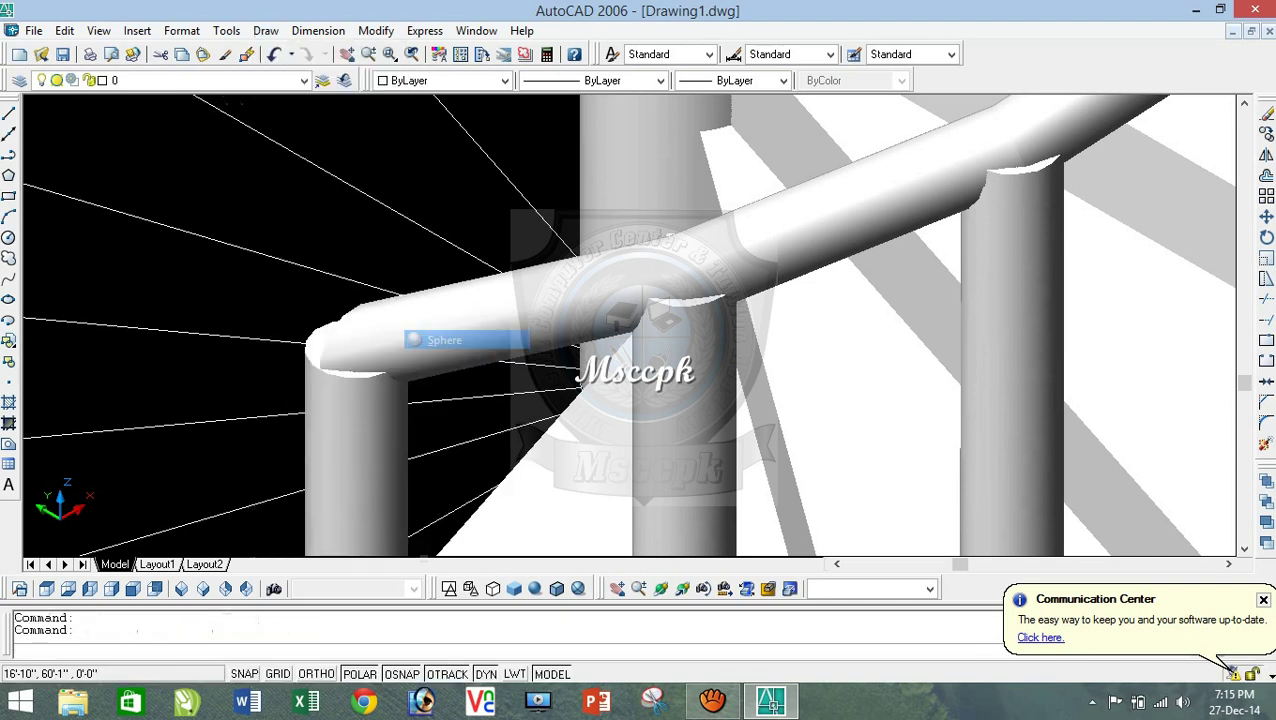
{"action": "left_click", "coordinate": [355, 348]}
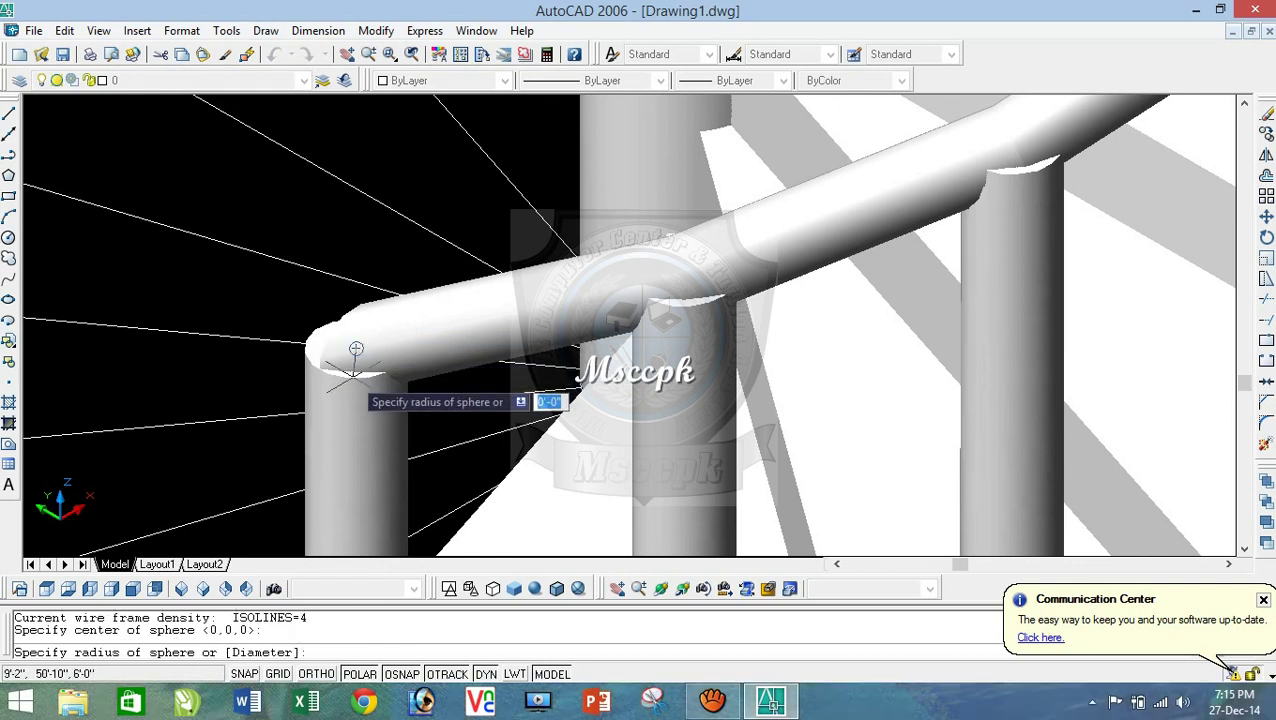
{"action": "left_click", "coordinate": [355, 368]}
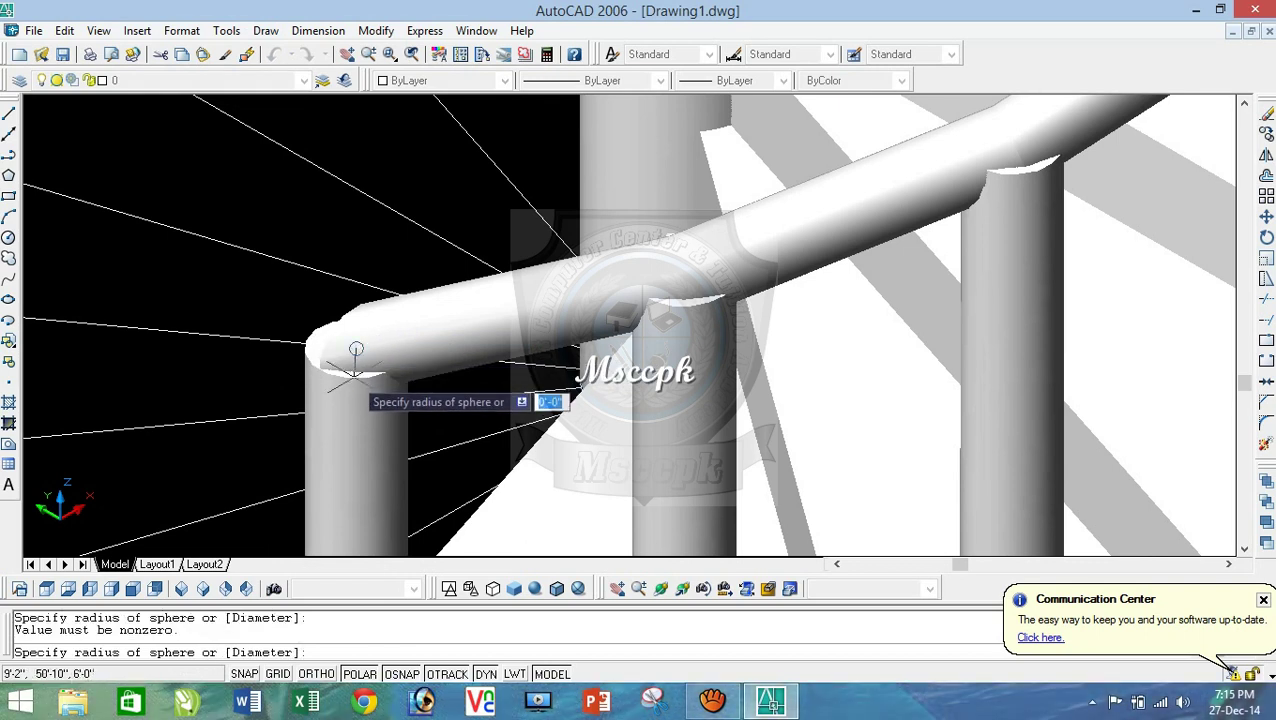
{"action": "right_click", "coordinate": [355, 370]}
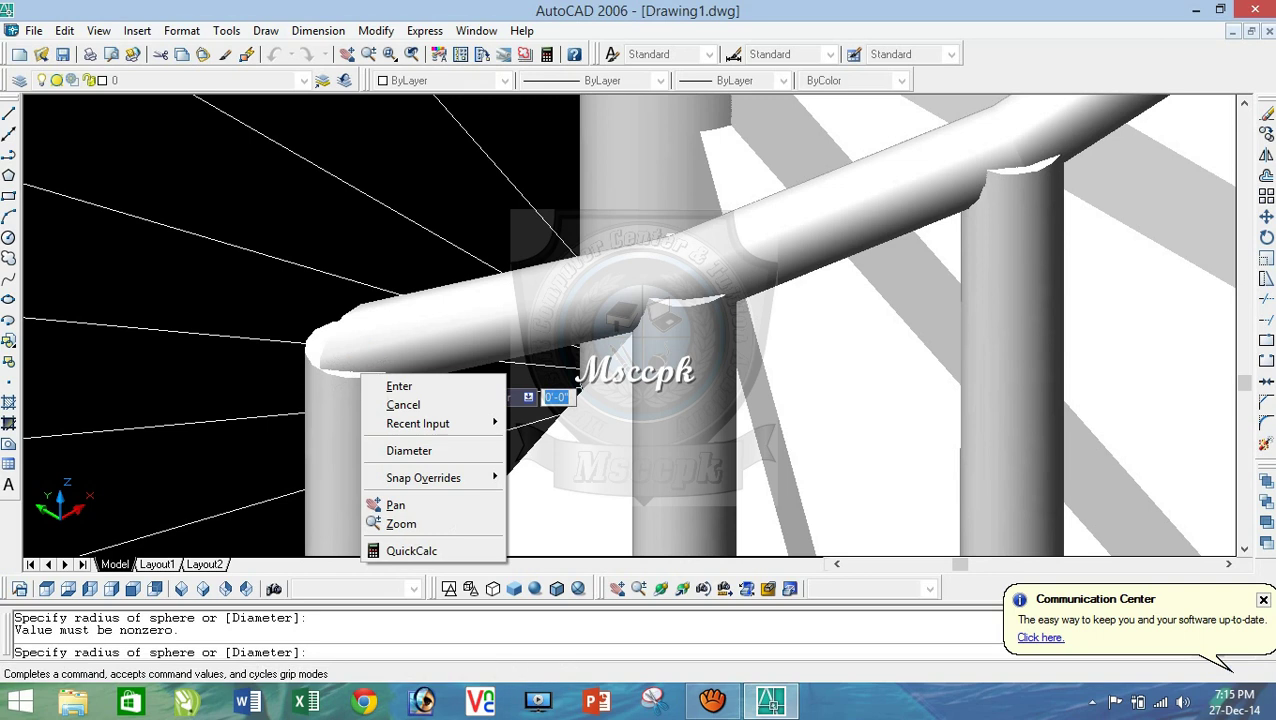
{"action": "left_click", "coordinate": [397, 381]}
{"action": "scroll", "coordinate": [345, 352], "scroll_direction": "up", "scroll_amount": 2}
{"action": "scroll", "coordinate": [300, 350], "scroll_direction": "up", "scroll_amount": 1}
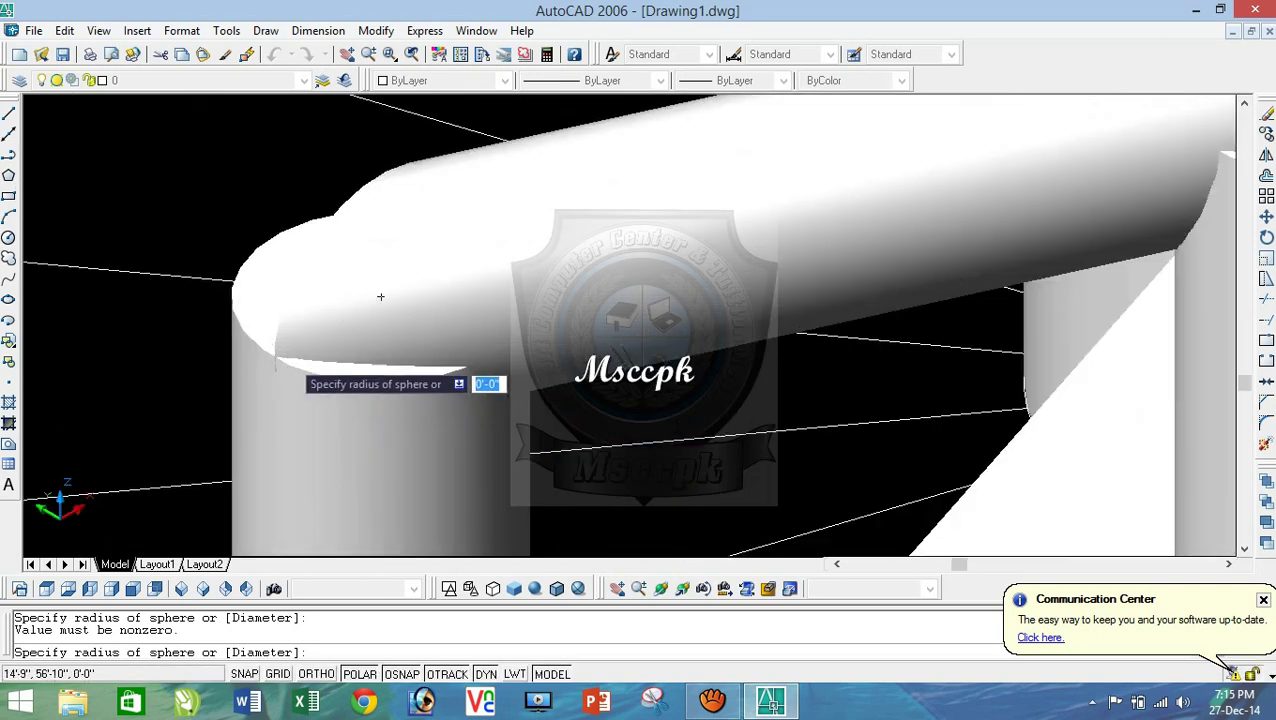
{"action": "left_click", "coordinate": [273, 355]}
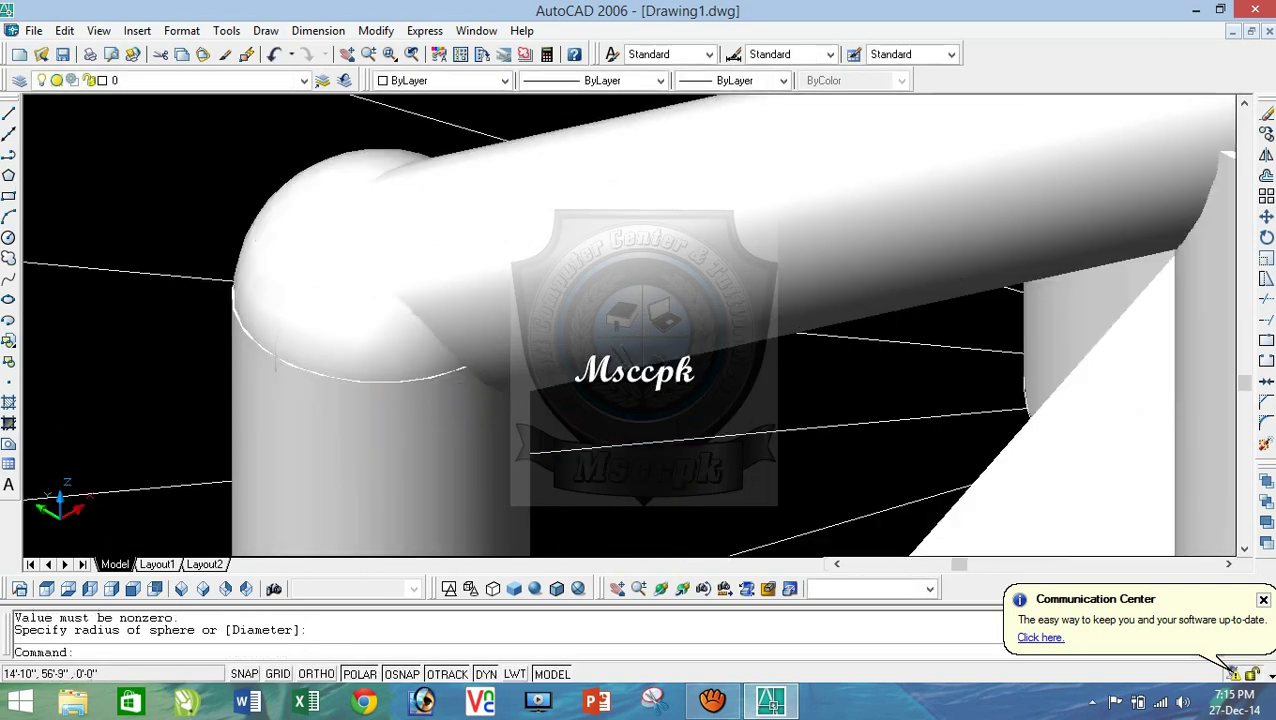
Step: Select the spiral handrail
{"action": "scroll", "coordinate": [345, 345], "scroll_direction": "down", "scroll_amount": 3}
{"action": "scroll", "coordinate": [427, 364], "scroll_direction": "down", "scroll_amount": 5}
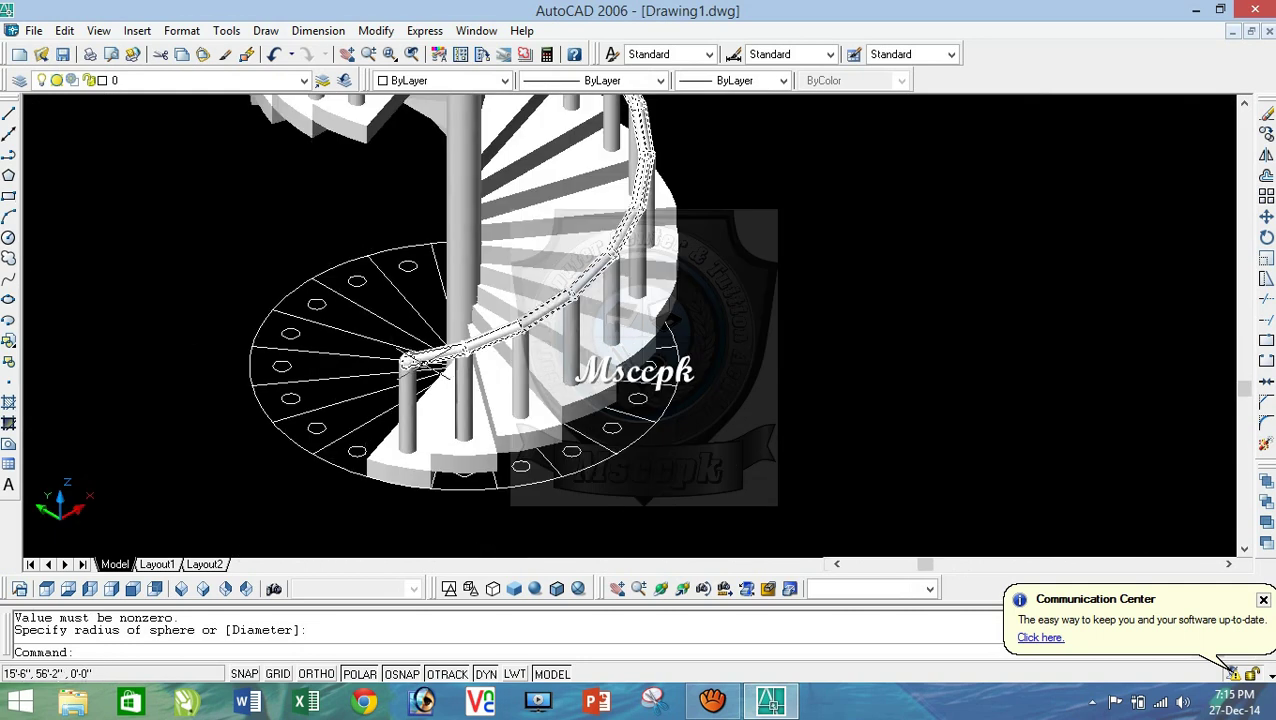
{"action": "left_click", "coordinate": [427, 365]}
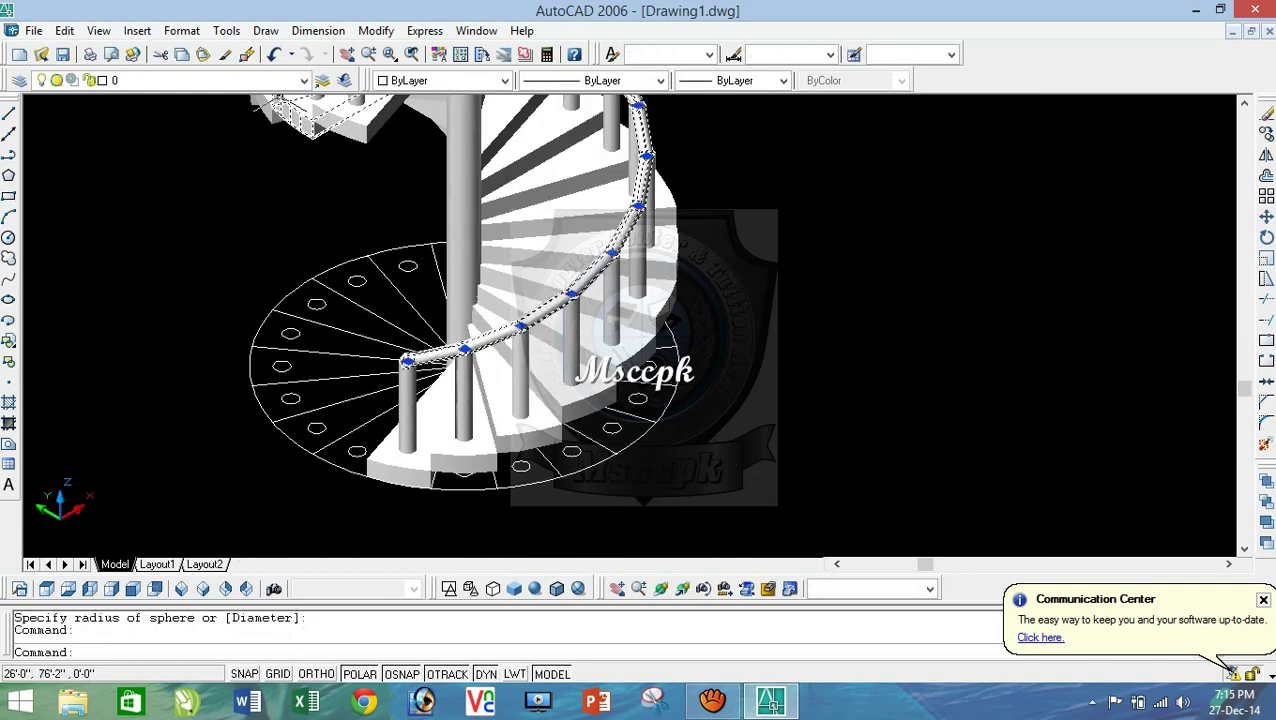
Step: Set the selected handrail's colour to Yellow
{"action": "left_click", "coordinate": [440, 80]}
{"action": "left_click", "coordinate": [443, 145]}
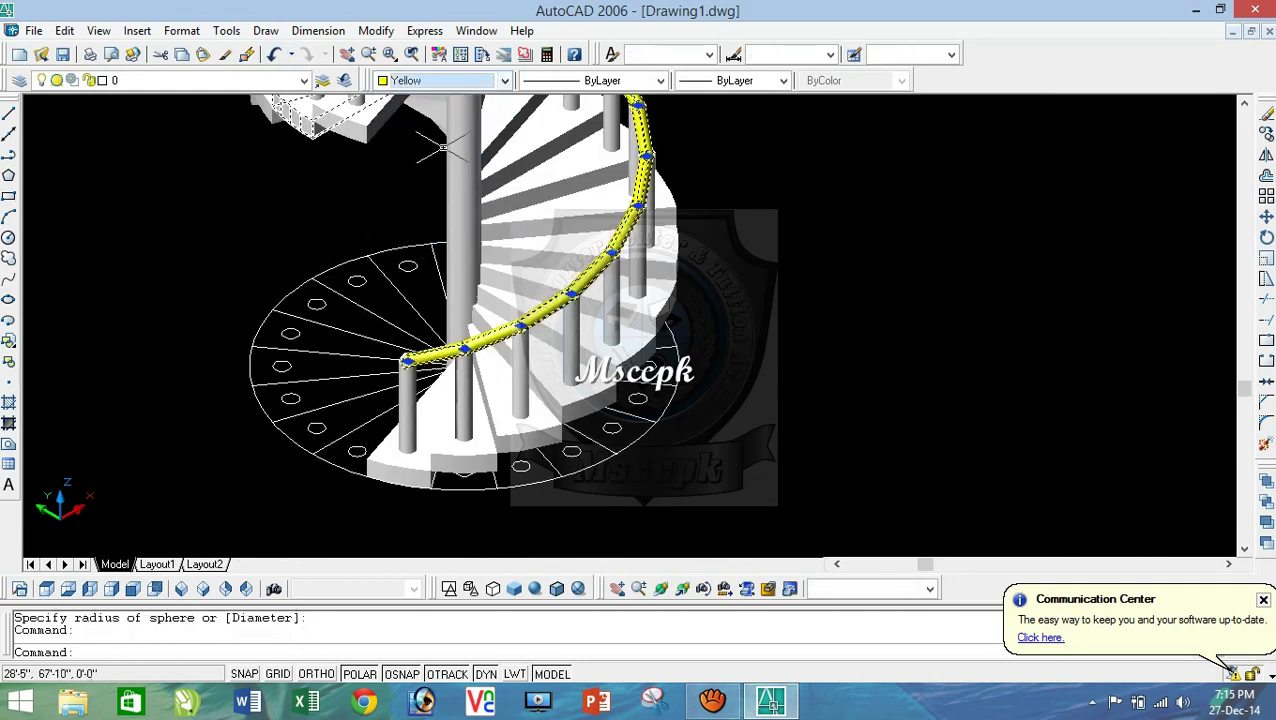
{"action": "key", "text": "Escape"}
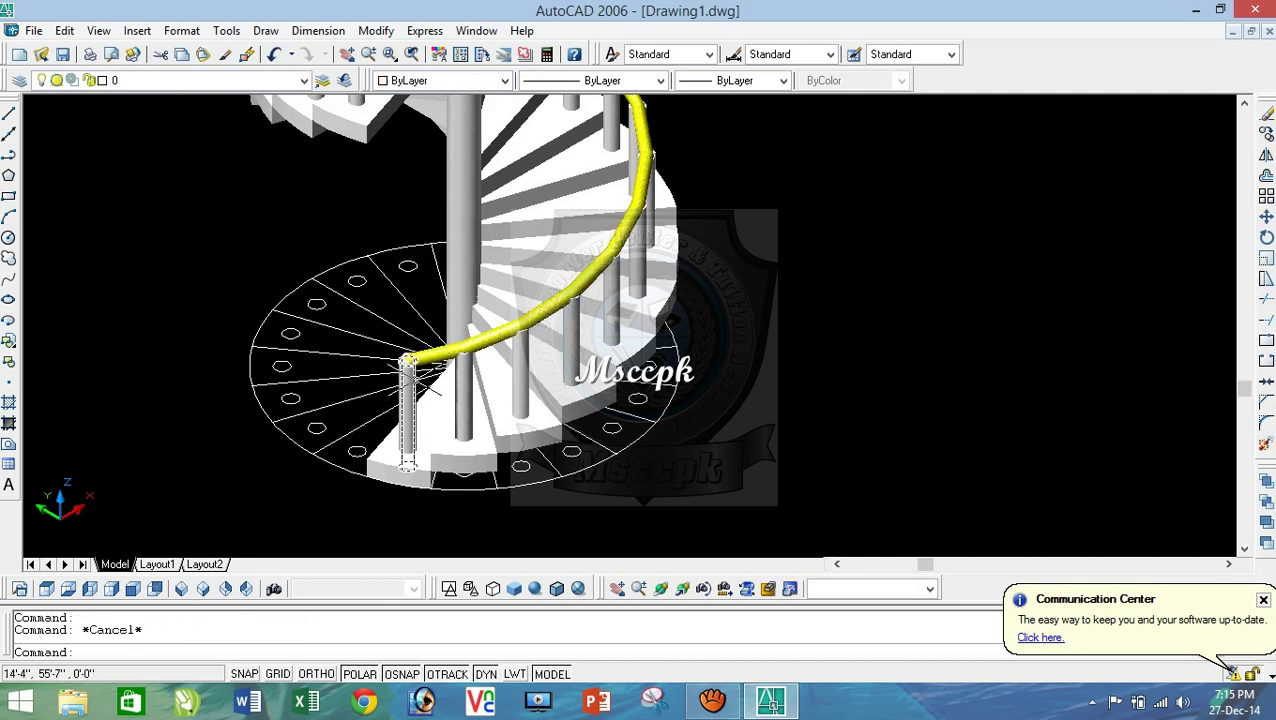
Step: Make the bottom end post yellow
{"action": "left_click", "coordinate": [410, 375]}
{"action": "left_click", "coordinate": [440, 80]}
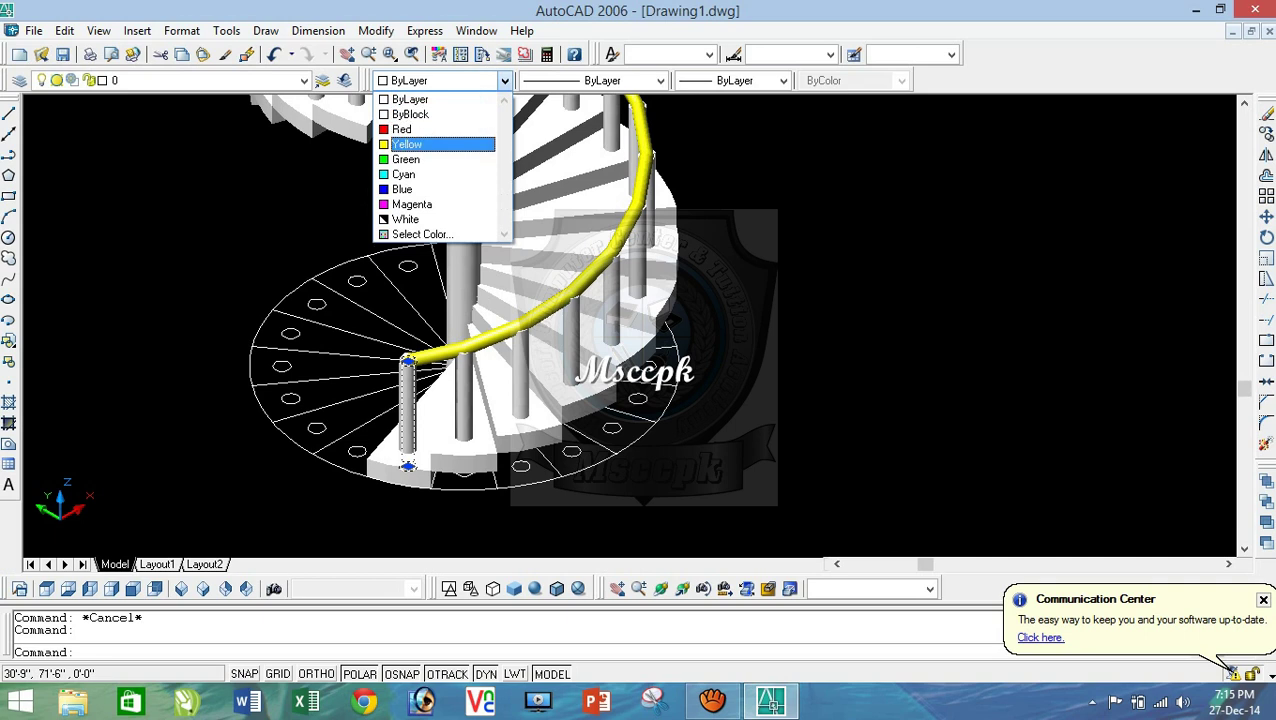
{"action": "left_click", "coordinate": [430, 144]}
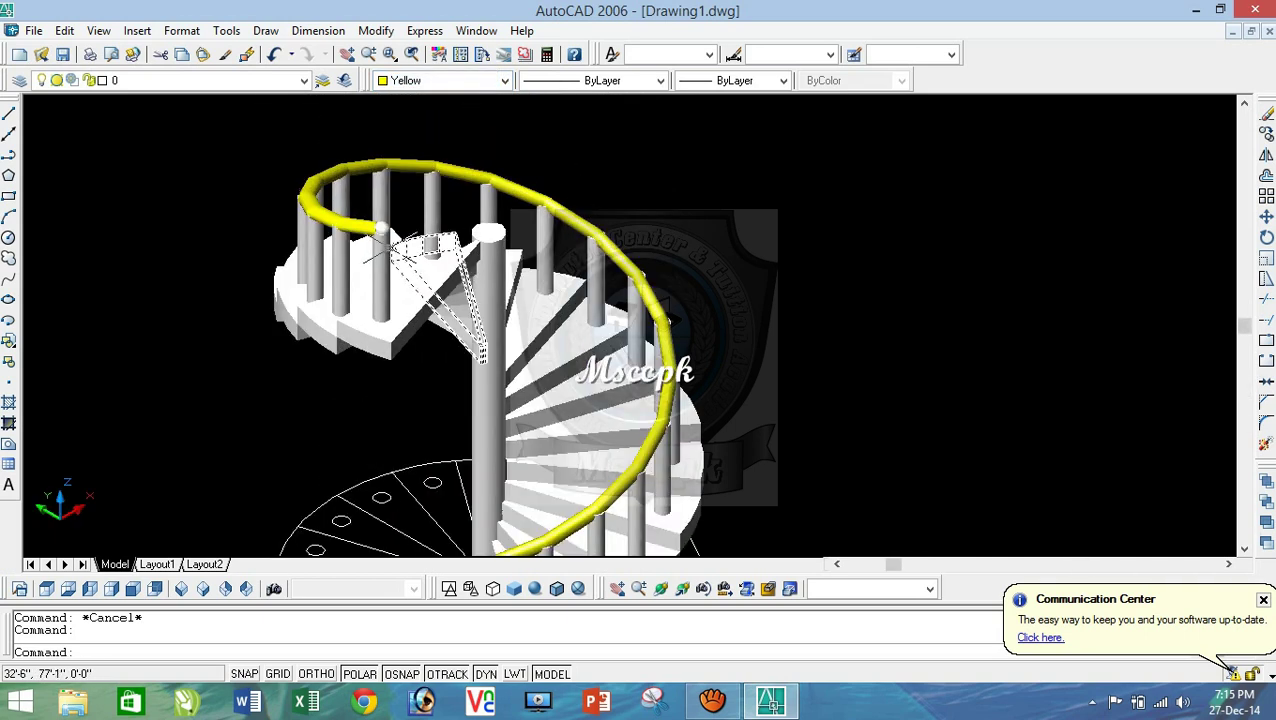
{"action": "left_click", "coordinate": [440, 80]}
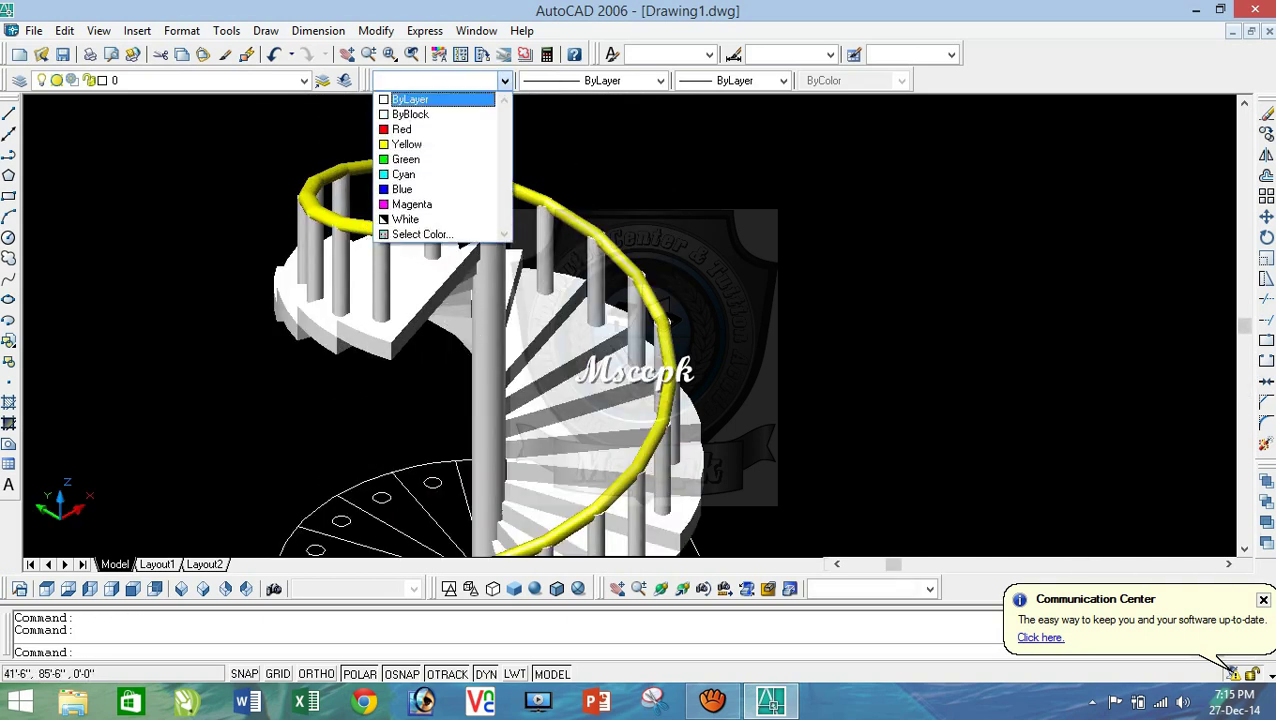
{"action": "key", "text": "Escape"}
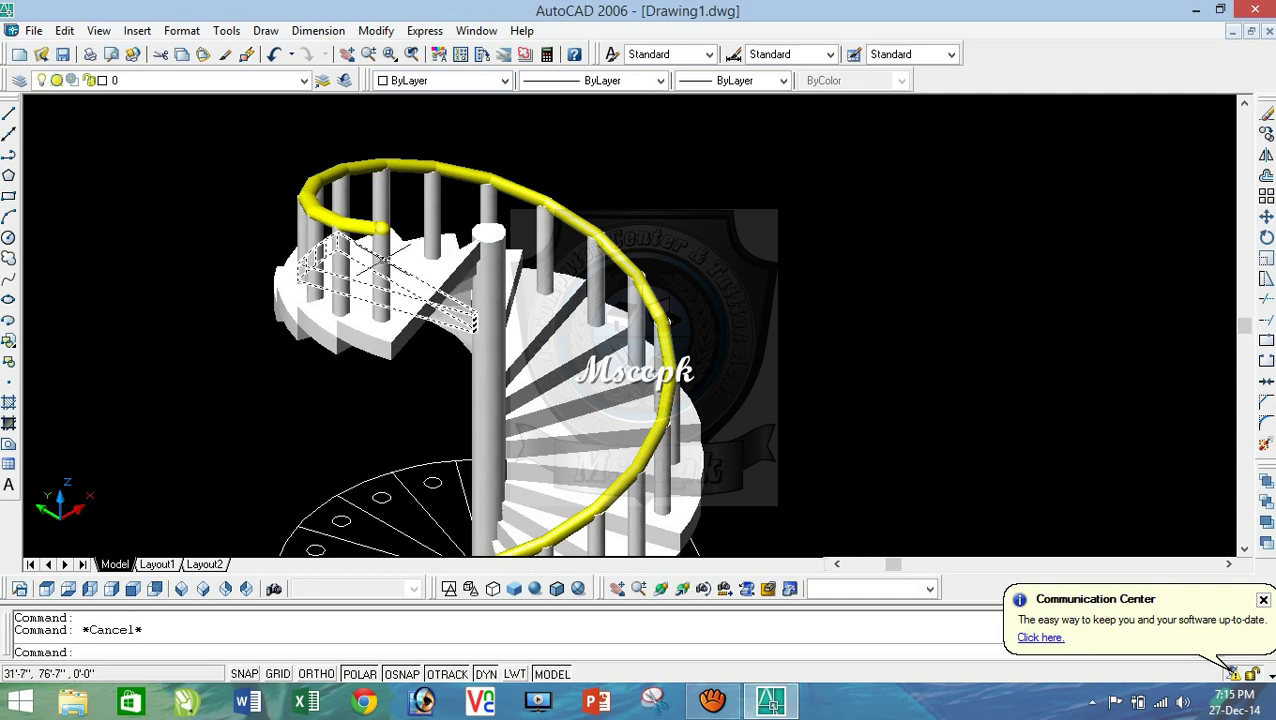
Step: Select the sphere at the handrail's corner and open the Color list
{"action": "scroll", "coordinate": [440, 250], "scroll_direction": "up", "scroll_amount": 3}
{"action": "scroll", "coordinate": [378, 198], "scroll_direction": "up", "scroll_amount": 1}
{"action": "scroll", "coordinate": [372, 183], "scroll_direction": "down", "scroll_amount": 6}
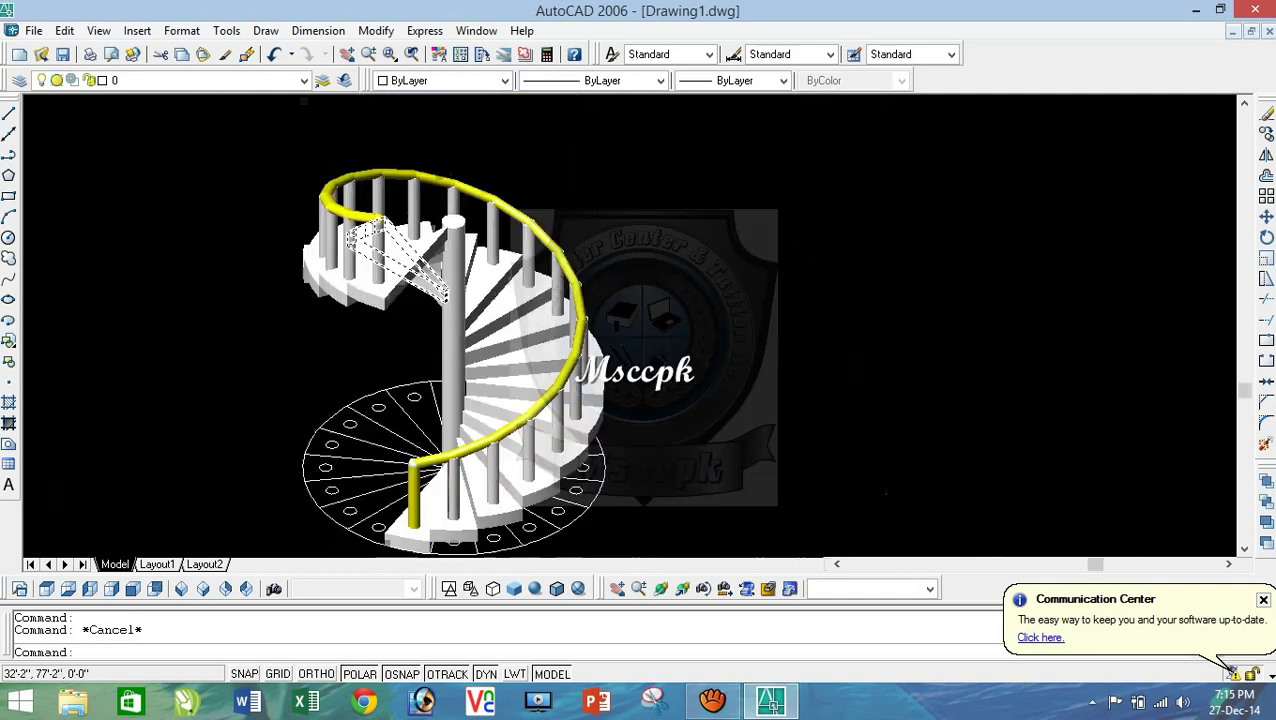
{"action": "scroll", "coordinate": [423, 250], "scroll_direction": "up", "scroll_amount": 4}
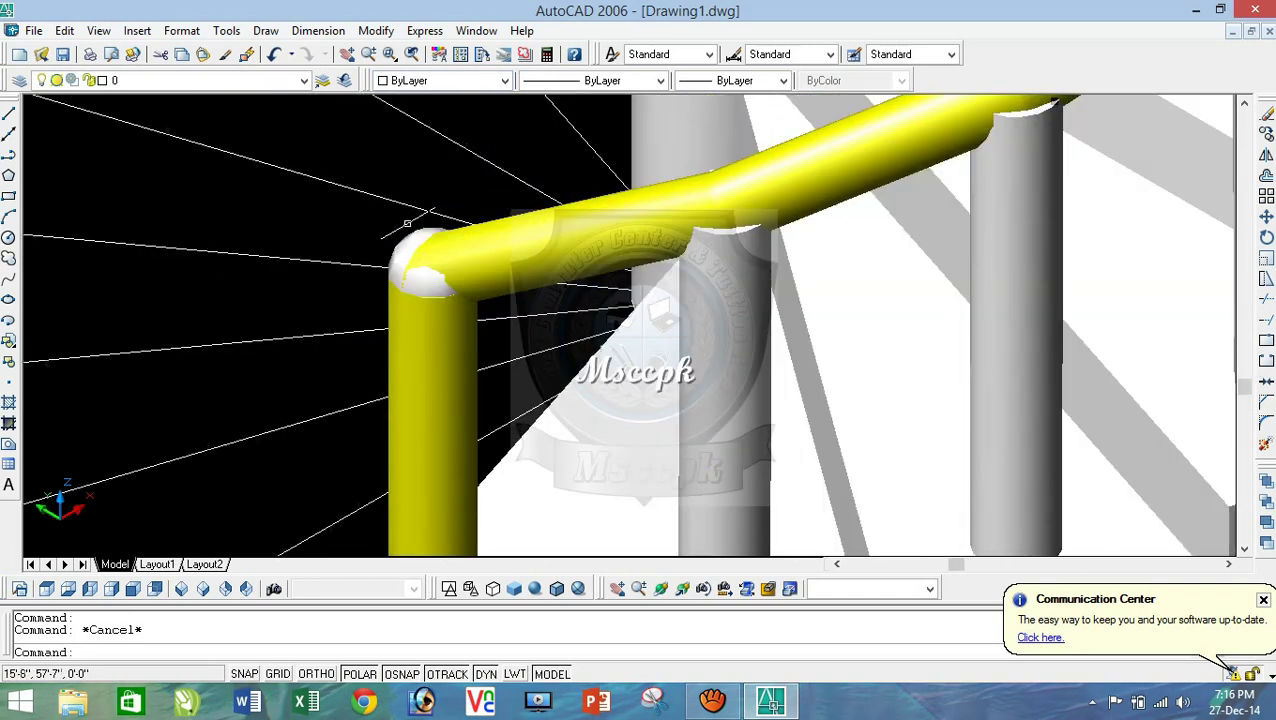
{"action": "scroll", "coordinate": [423, 260], "scroll_direction": "up", "scroll_amount": 3}
{"action": "left_click", "coordinate": [422, 246]}
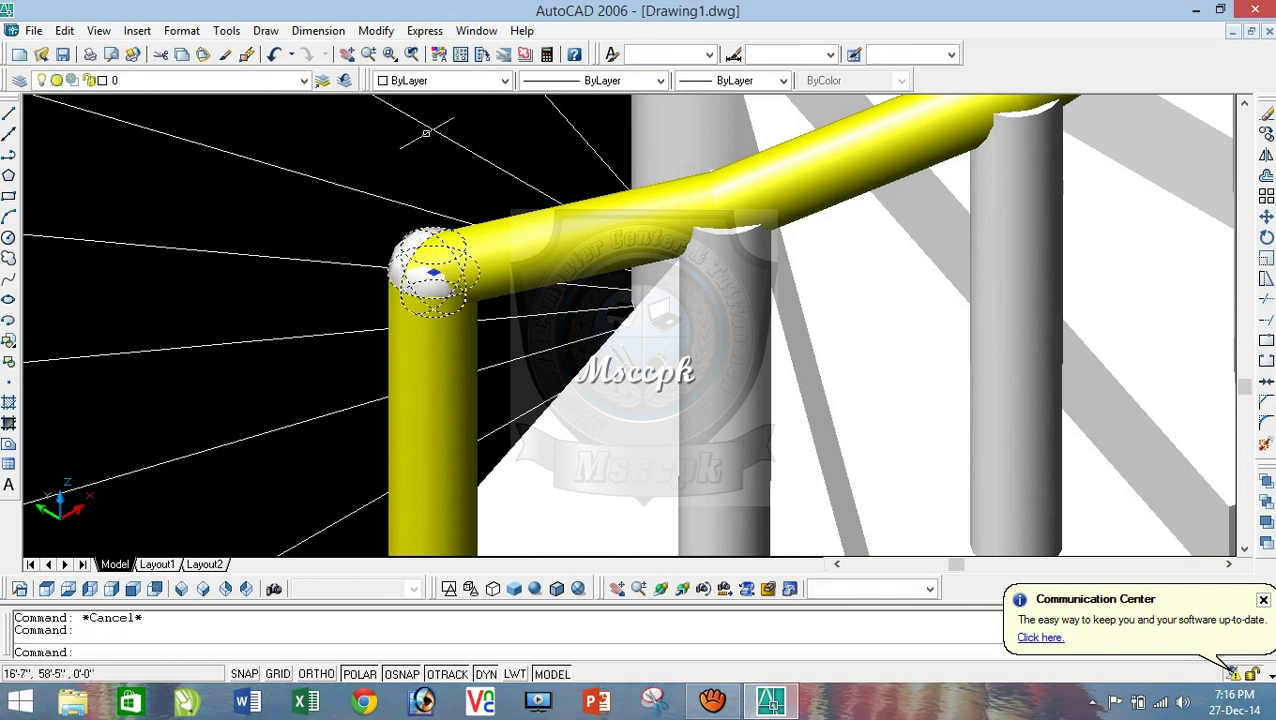
{"action": "left_click", "coordinate": [440, 80]}
Step: Set the corner sphere's colour to Yellow
{"action": "left_click", "coordinate": [420, 145]}
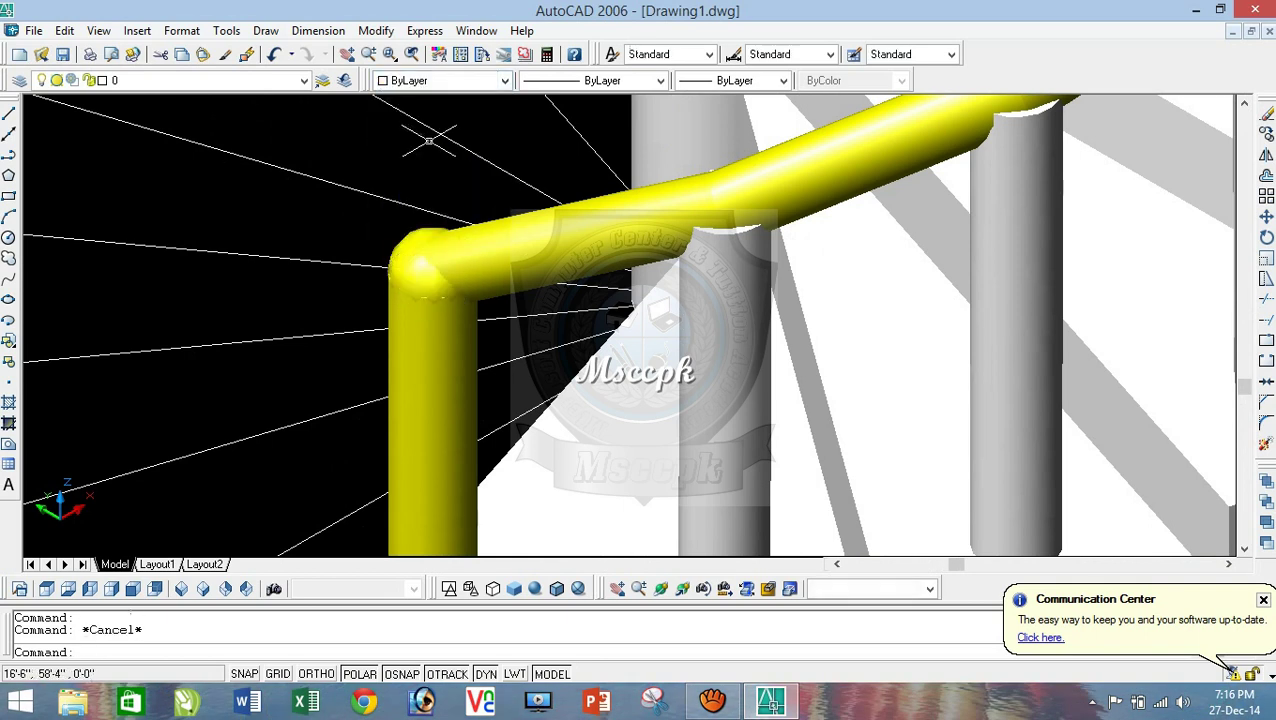
{"action": "scroll", "coordinate": [430, 150], "scroll_direction": "down", "scroll_amount": 5}
{"action": "scroll", "coordinate": [472, 279], "scroll_direction": "down", "scroll_amount": 2}
{"action": "scroll", "coordinate": [403, 325], "scroll_direction": "up", "scroll_amount": 2}
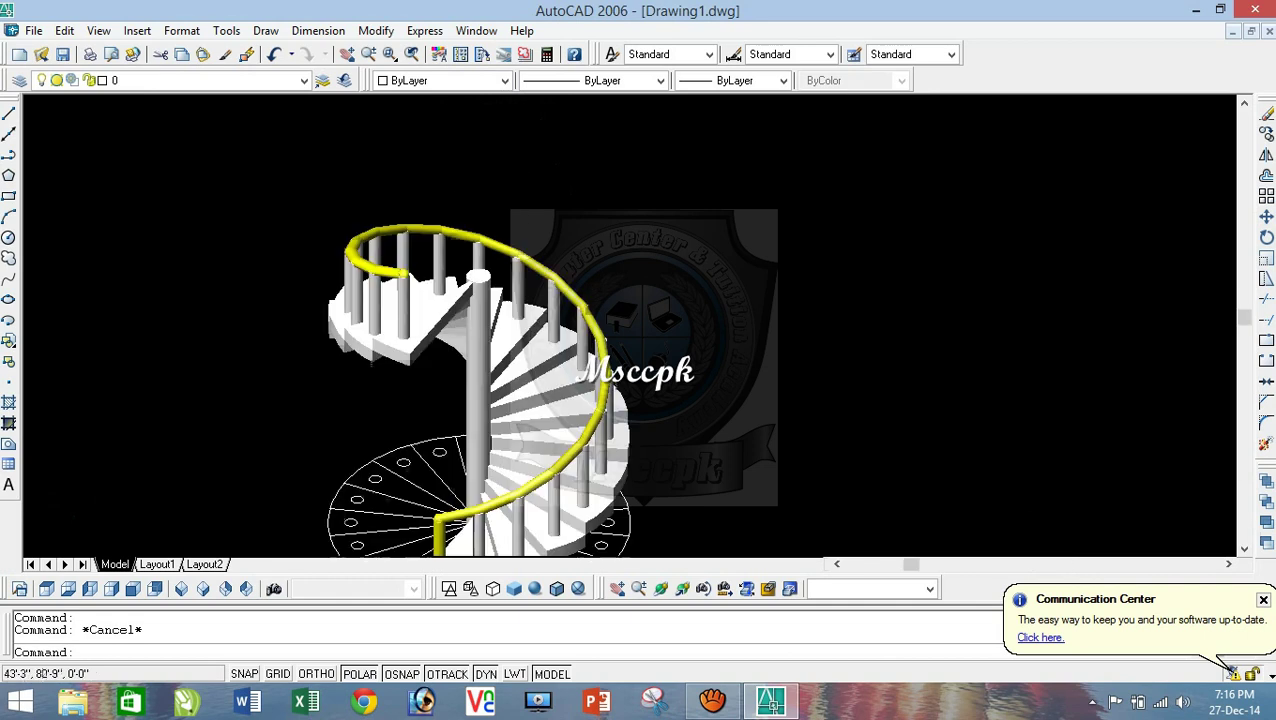
{"action": "scroll", "coordinate": [403, 325], "scroll_direction": "up", "scroll_amount": 2}
{"action": "scroll", "coordinate": [403, 325], "scroll_direction": "up", "scroll_amount": 2}
{"action": "scroll", "coordinate": [403, 325], "scroll_direction": "up", "scroll_amount": 2}
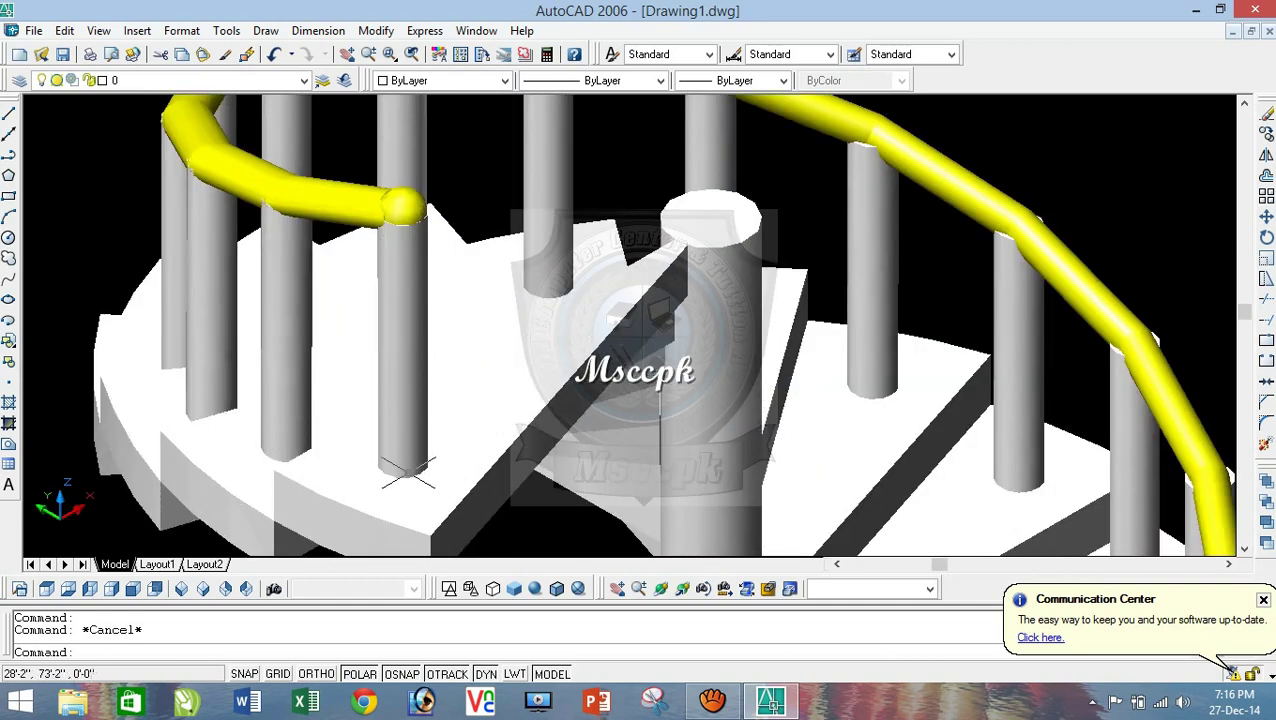
{"action": "scroll", "coordinate": [403, 466], "scroll_direction": "down", "scroll_amount": 5}
{"action": "scroll", "coordinate": [403, 466], "scroll_direction": "down", "scroll_amount": 2}
{"action": "scroll", "coordinate": [403, 466], "scroll_direction": "down", "scroll_amount": 2}
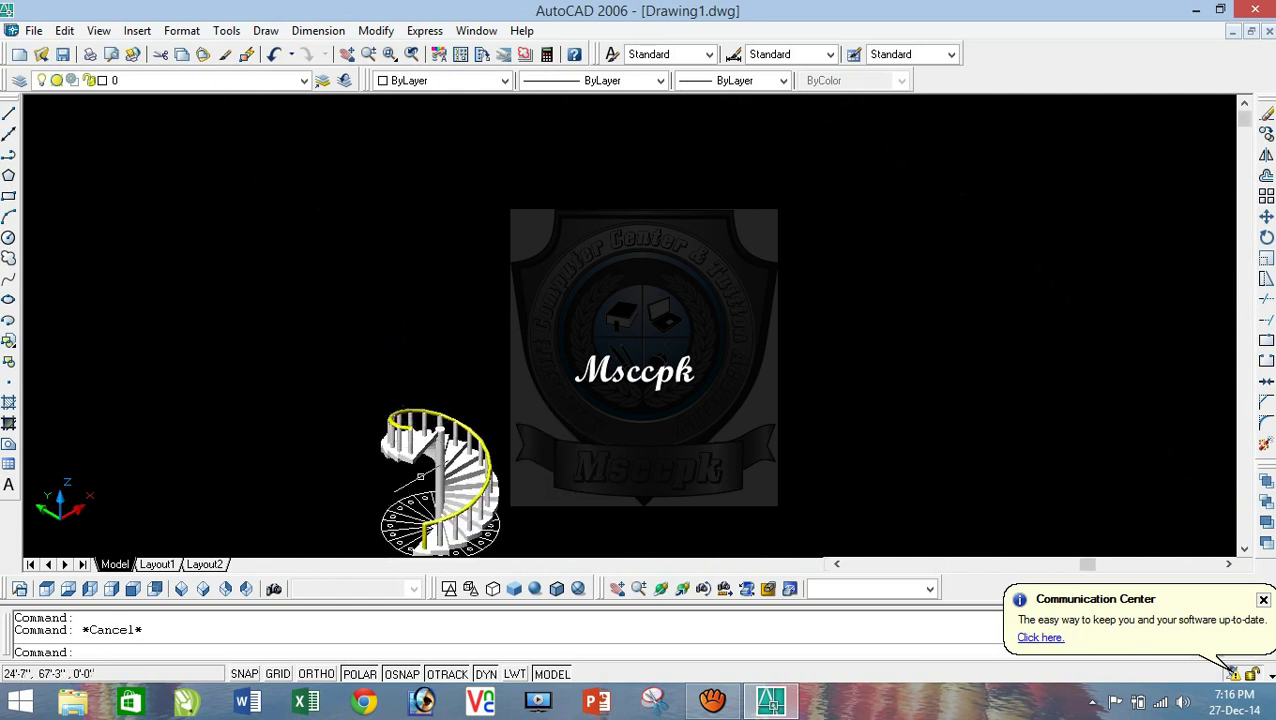
{"action": "scroll", "coordinate": [406, 338], "scroll_direction": "up", "scroll_amount": 8}
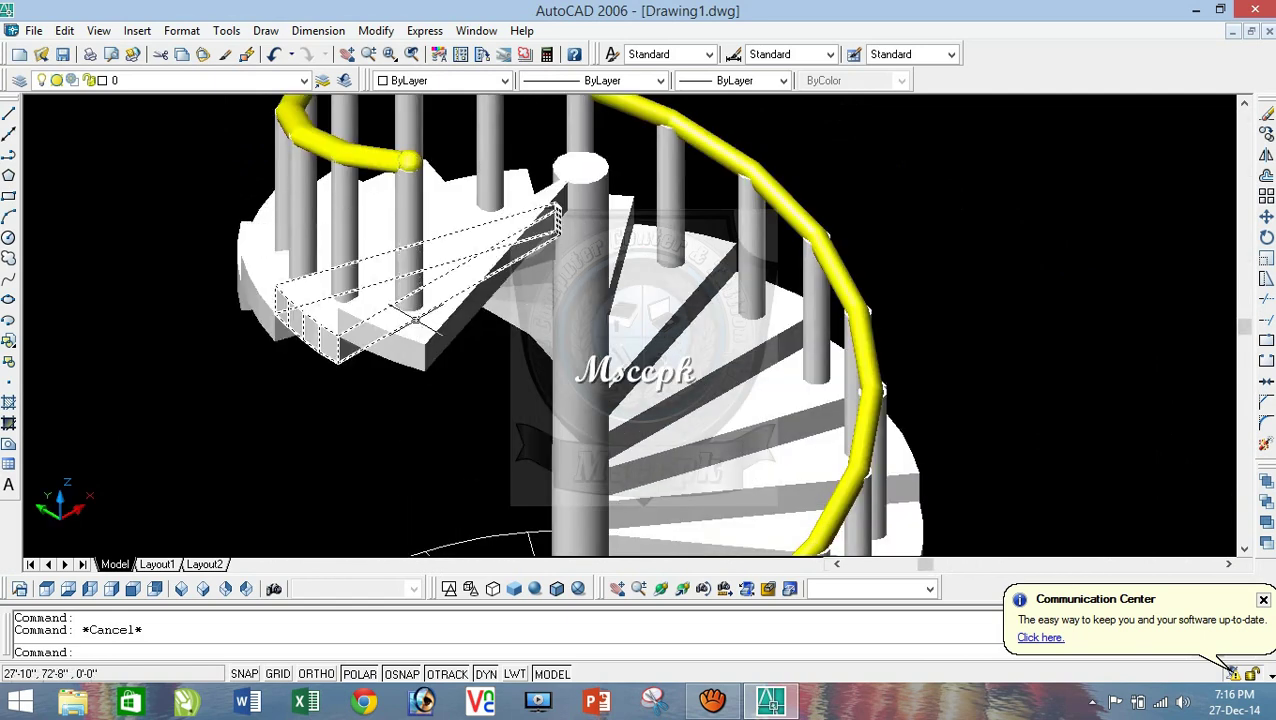
Step: Make the white baluster at the front yellow
{"action": "left_click", "coordinate": [416, 298]}
{"action": "left_click", "coordinate": [440, 80]}
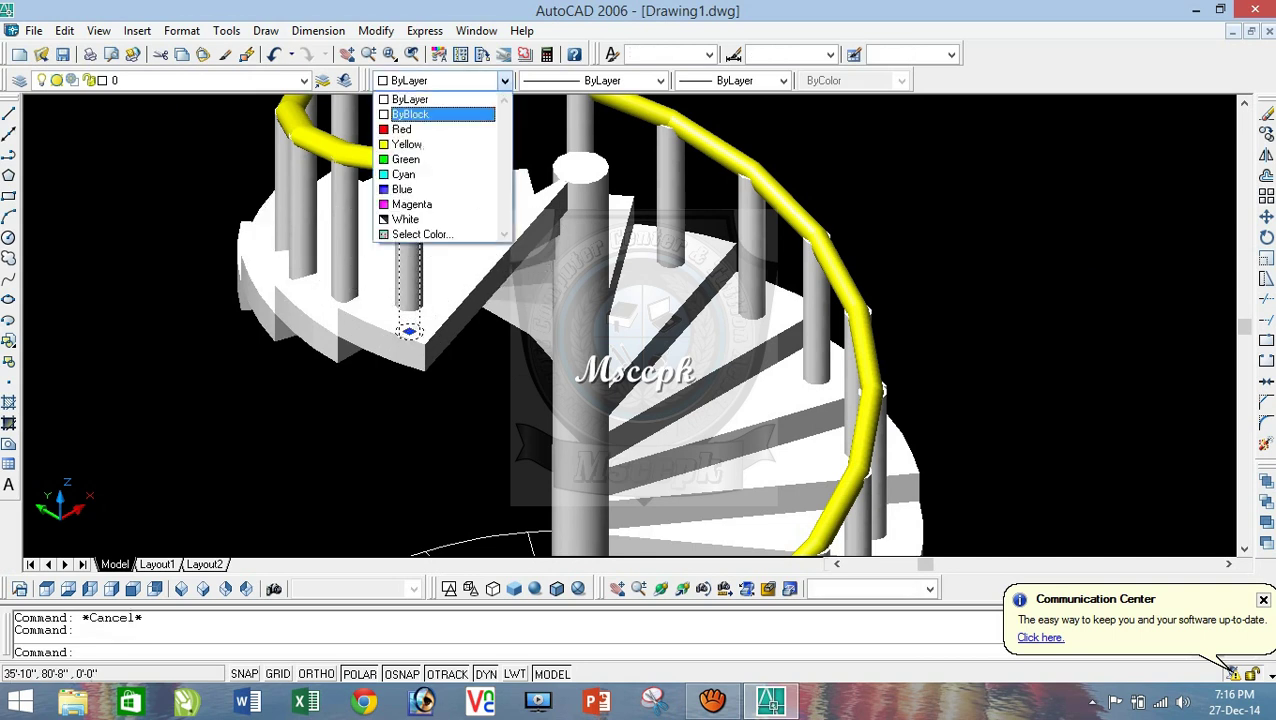
{"action": "left_click", "coordinate": [440, 144]}
{"action": "key", "text": "Escape"}
Step: Window-select the whole staircase and set its colour to Yellow
{"action": "scroll", "coordinate": [513, 236], "scroll_direction": "down", "scroll_amount": 4}
{"action": "scroll", "coordinate": [513, 236], "scroll_direction": "down", "scroll_amount": 2}
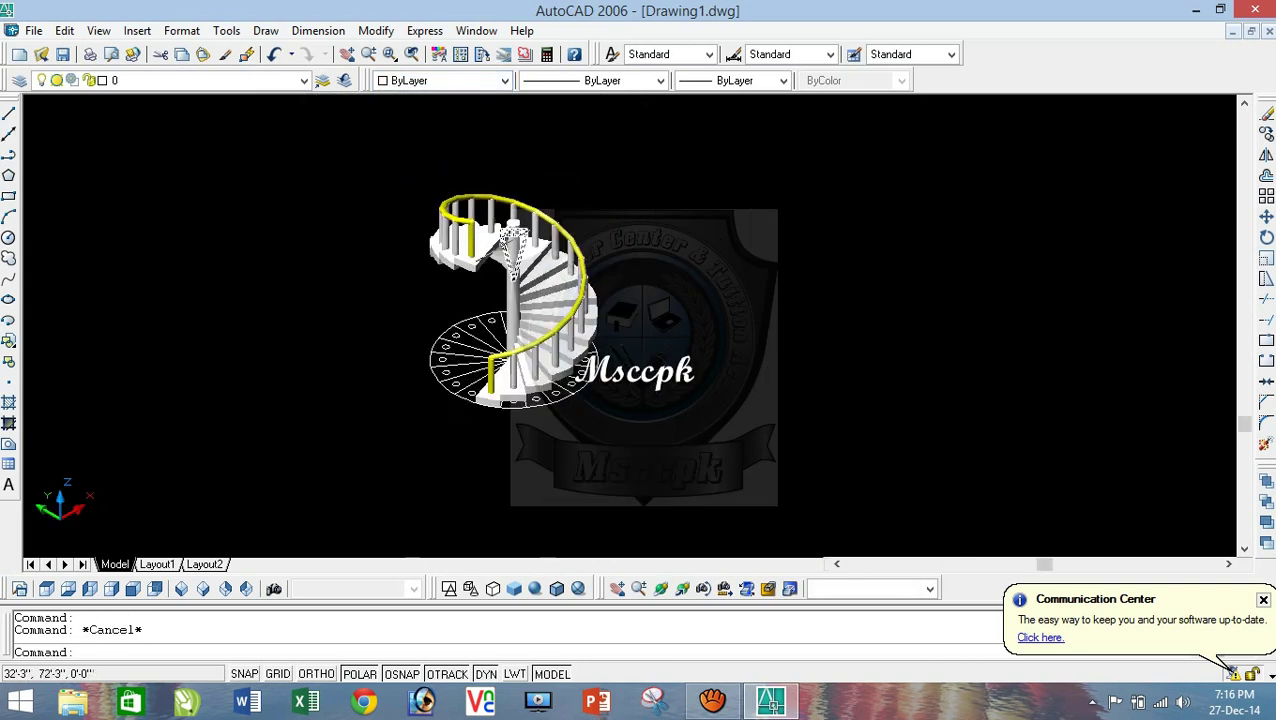
{"action": "left_click", "coordinate": [338, 150]}
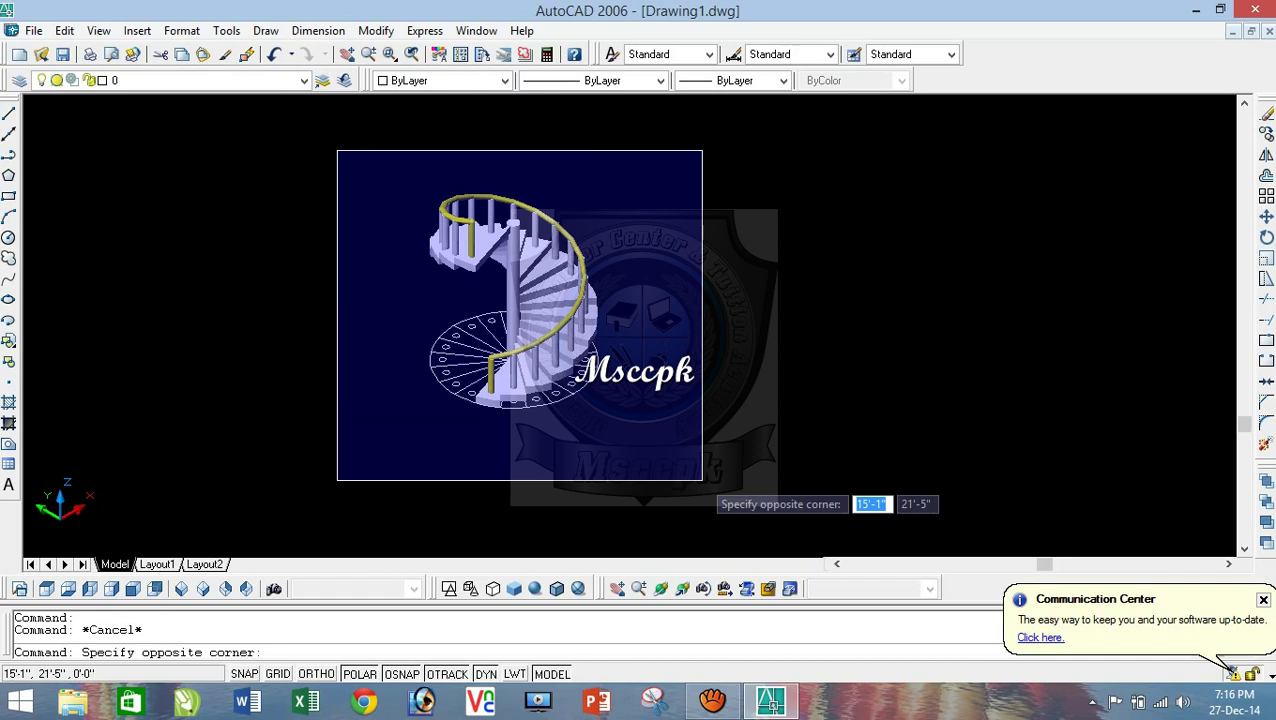
{"action": "left_click", "coordinate": [702, 480]}
{"action": "left_click", "coordinate": [440, 80]}
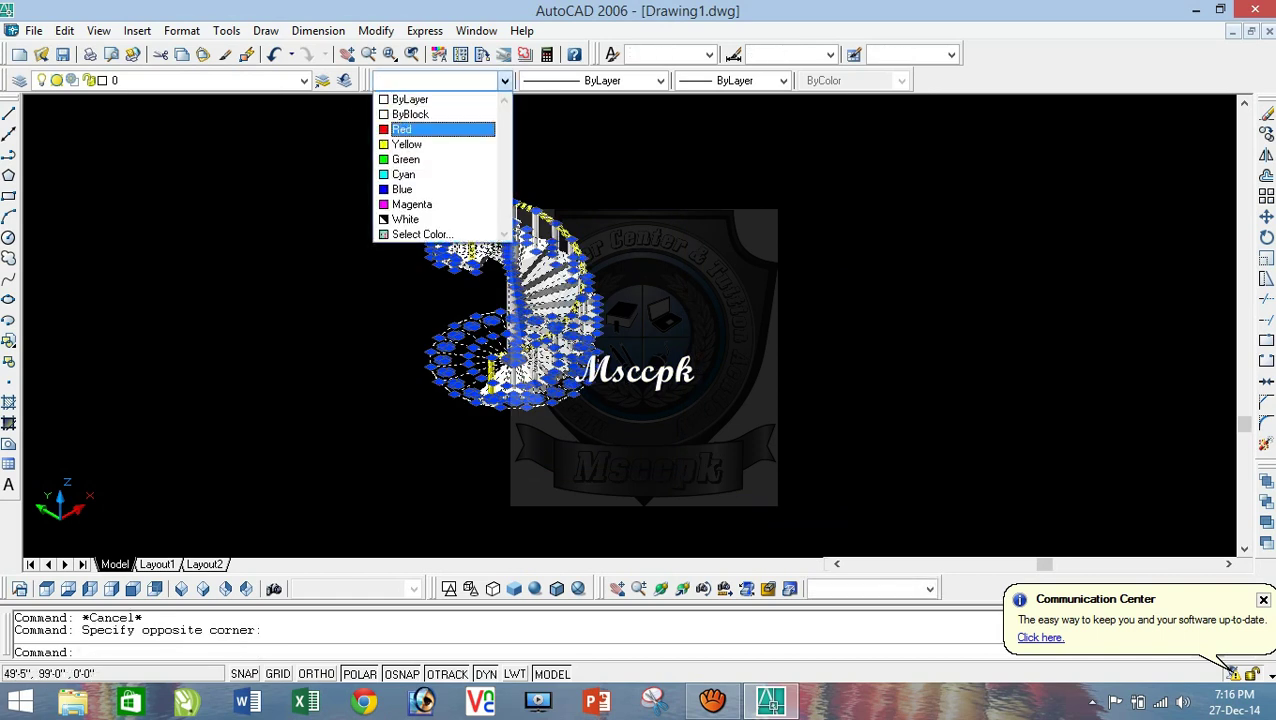
{"action": "left_click", "coordinate": [440, 143]}
{"action": "key", "text": "Escape"}
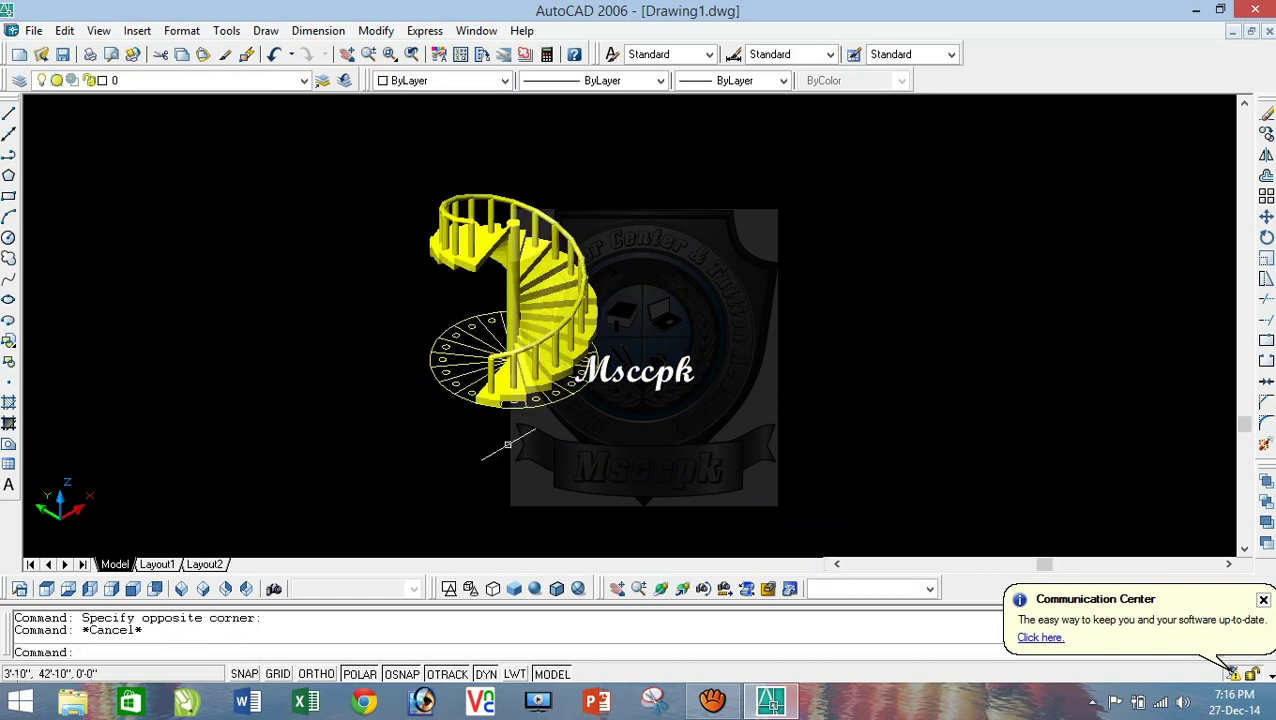
{"action": "scroll", "coordinate": [507, 444], "scroll_direction": "up", "scroll_amount": 5}
Step: Erase the radial construction lines and ellipses at the staircase base
{"action": "left_click", "coordinate": [418, 321]}
{"action": "left_click", "coordinate": [338, 162]}
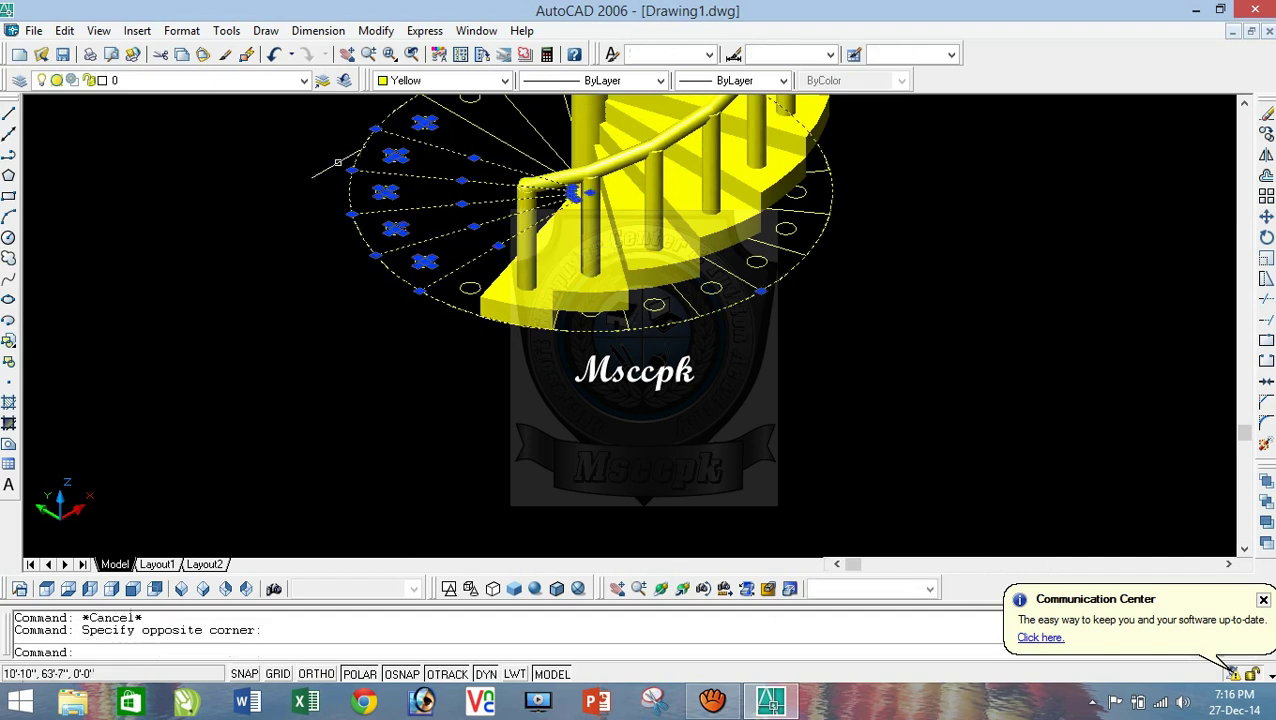
{"action": "key", "text": "Delete"}
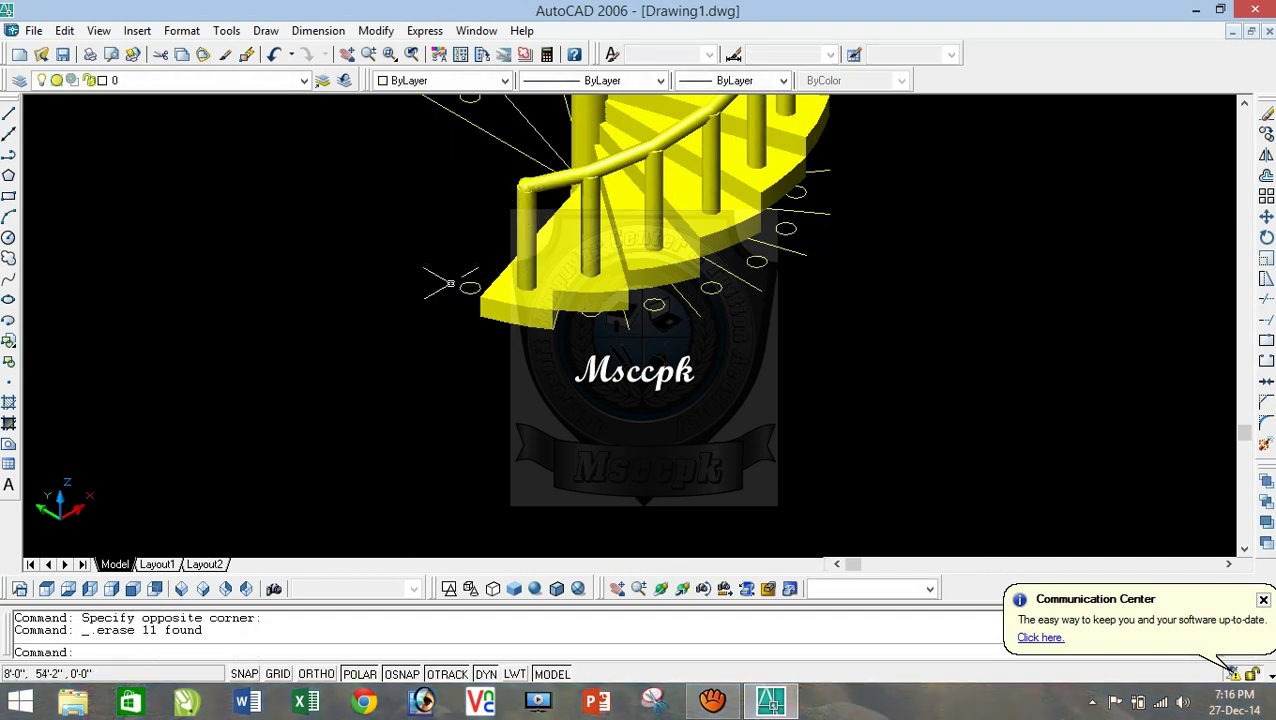
{"action": "left_click", "coordinate": [448, 290]}
{"action": "key", "text": "Delete"}
{"action": "scroll", "coordinate": [455, 290], "scroll_direction": "down", "scroll_amount": 3}
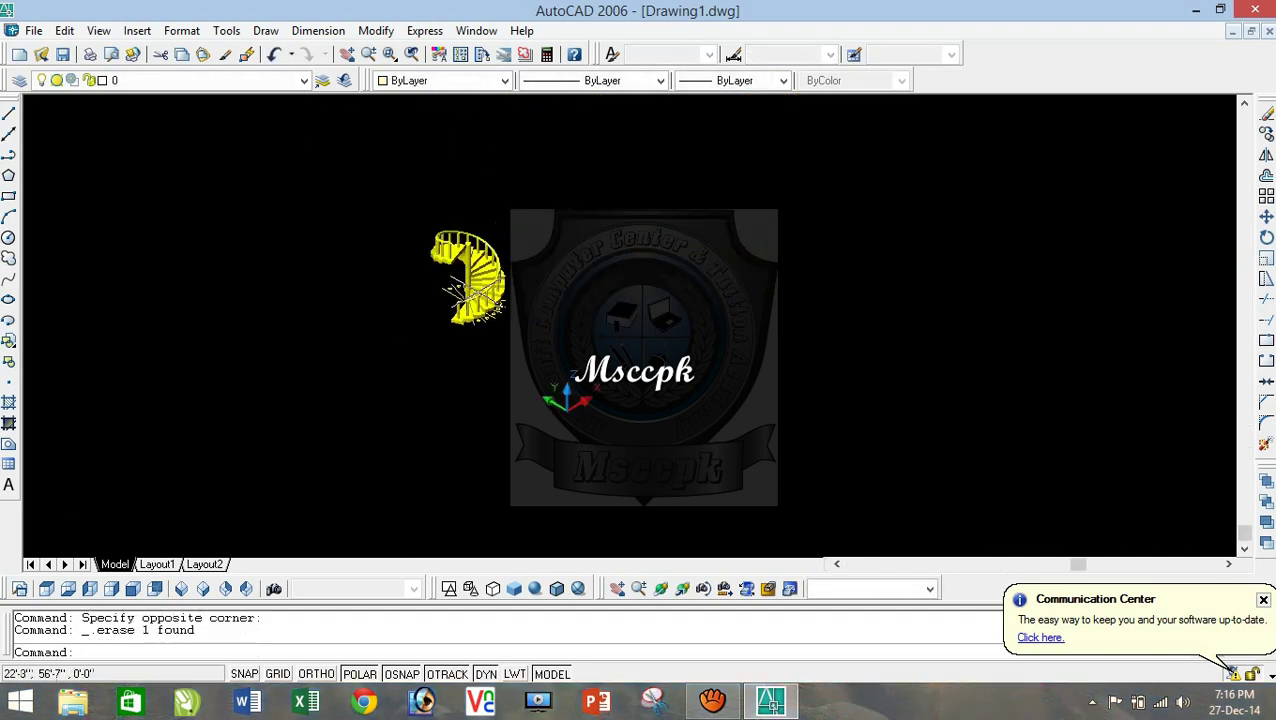
Step: Erase the stray lines and small ellipses left of the staircase
{"action": "left_click", "coordinate": [359, 394]}
{"action": "left_click", "coordinate": [298, 302]}
{"action": "key", "text": "Delete"}
{"action": "scroll", "coordinate": [375, 345], "scroll_direction": "up", "scroll_amount": 3}
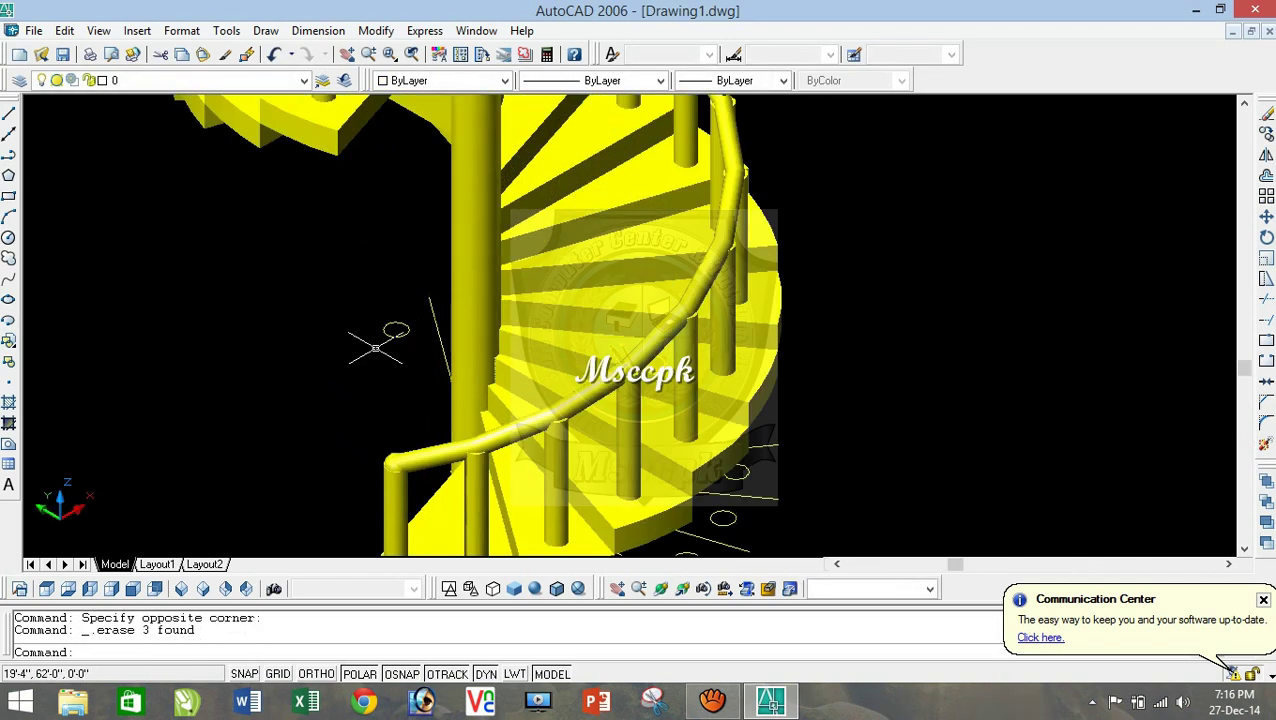
{"action": "left_click", "coordinate": [432, 312]}
{"action": "key", "text": "Delete"}
{"action": "left_click", "coordinate": [415, 345]}
{"action": "left_click", "coordinate": [356, 308]}
{"action": "key", "text": "Delete"}
{"action": "scroll", "coordinate": [404, 337], "scroll_direction": "down", "scroll_amount": 3}
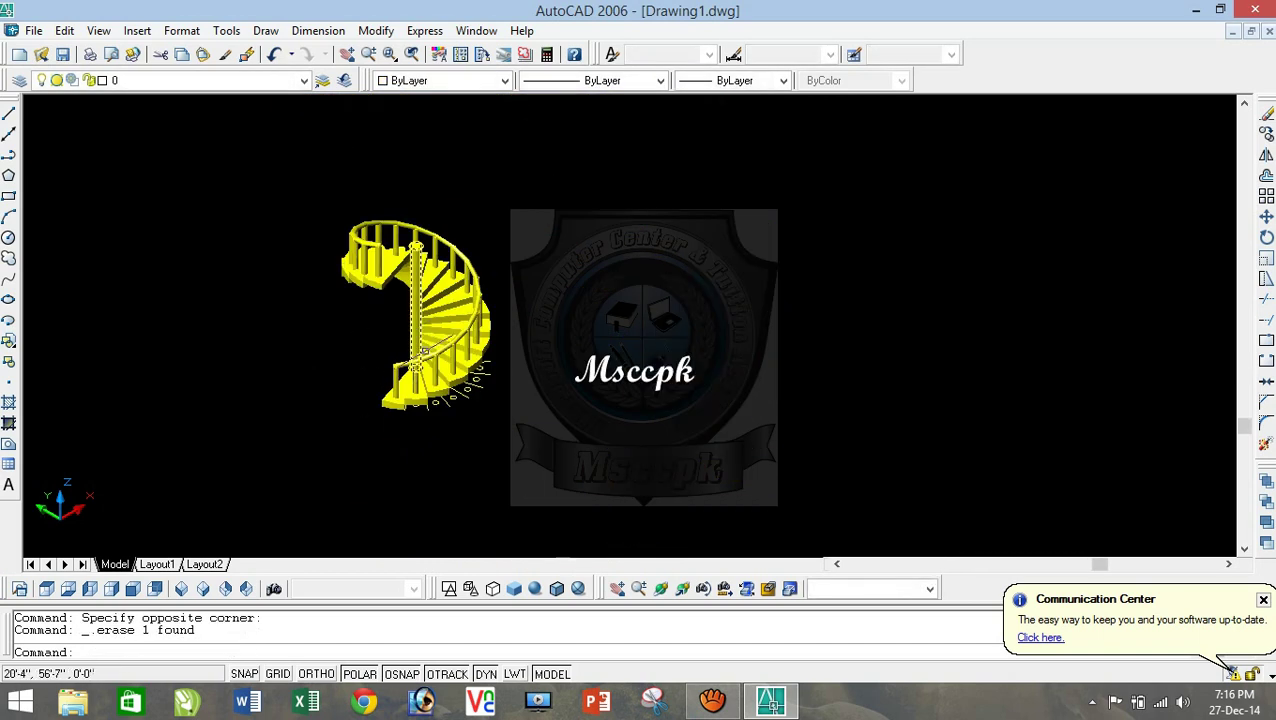
{"action": "scroll", "coordinate": [446, 443], "scroll_direction": "up", "scroll_amount": 3}
Step: In SE Isometric view, erase two groups of construction lines below the stairs
{"action": "left_click", "coordinate": [203, 588]}
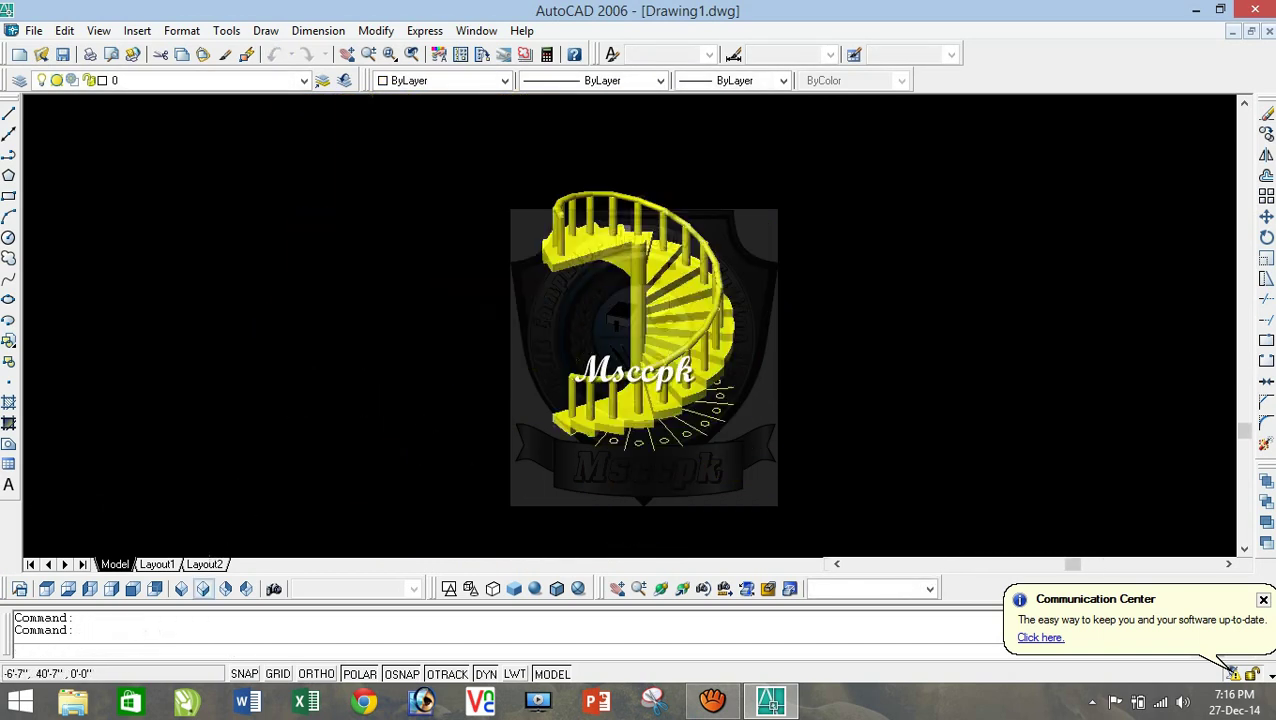
{"action": "scroll", "coordinate": [645, 420], "scroll_direction": "down", "scroll_amount": 2}
{"action": "scroll", "coordinate": [657, 510], "scroll_direction": "up", "scroll_amount": 3}
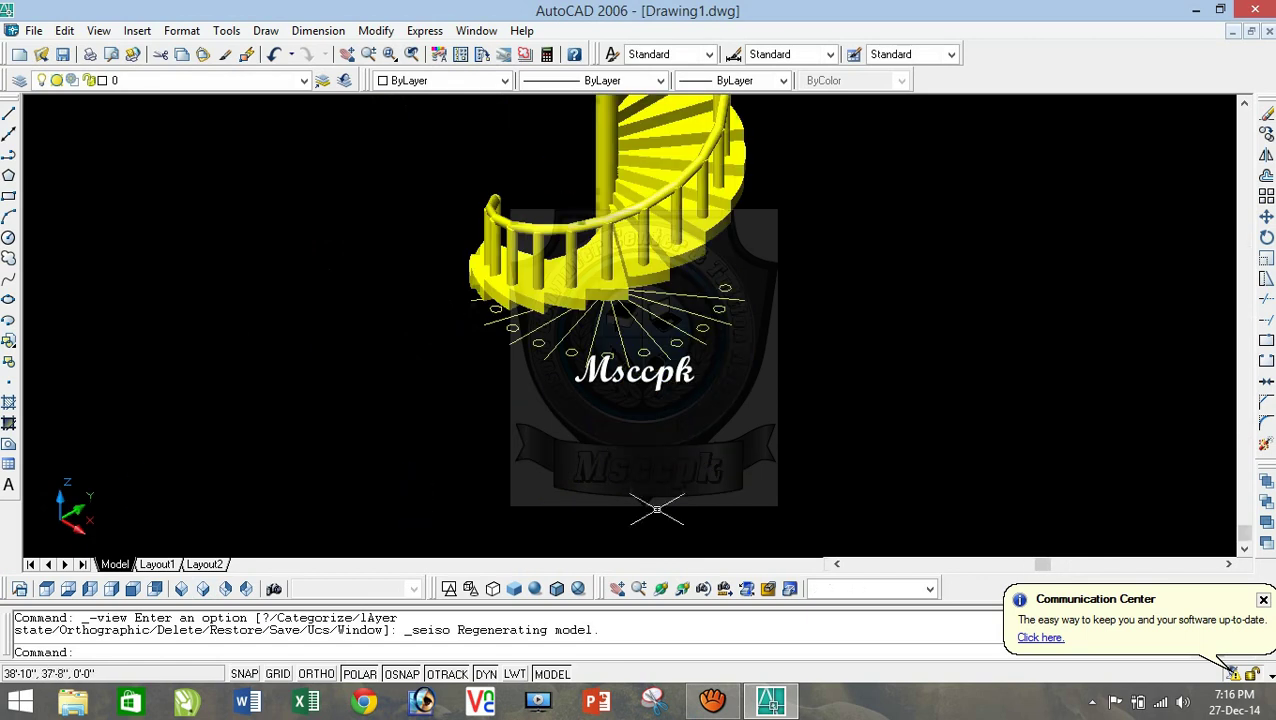
{"action": "left_click", "coordinate": [746, 398]}
{"action": "left_click", "coordinate": [682, 302]}
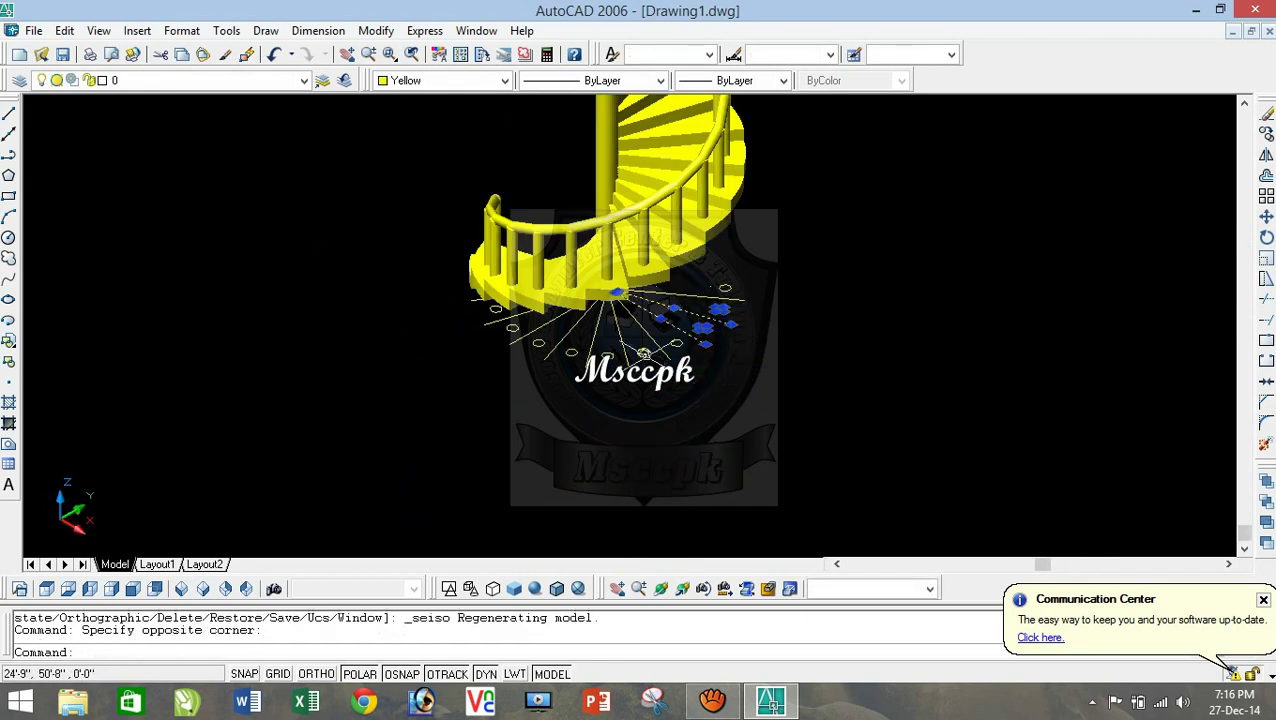
{"action": "key", "text": "Delete"}
{"action": "left_click", "coordinate": [772, 350]}
{"action": "left_click", "coordinate": [688, 262]}
{"action": "key", "text": "Delete"}
Step: Erase the remaining groups of construction lines below the stairs
{"action": "left_click", "coordinate": [708, 412]}
{"action": "left_click", "coordinate": [562, 318]}
{"action": "key", "text": "Delete"}
{"action": "left_click", "coordinate": [592, 397]}
{"action": "left_click", "coordinate": [498, 349]}
{"action": "key", "text": "Delete"}
{"action": "scroll", "coordinate": [467, 300], "scroll_direction": "up", "scroll_amount": 3}
Step: Erase the last line, small ellipses and long construction line
{"action": "left_click", "coordinate": [590, 360]}
{"action": "left_click", "coordinate": [450, 312]}
{"action": "key", "text": "Delete"}
{"action": "left_click", "coordinate": [495, 292]}
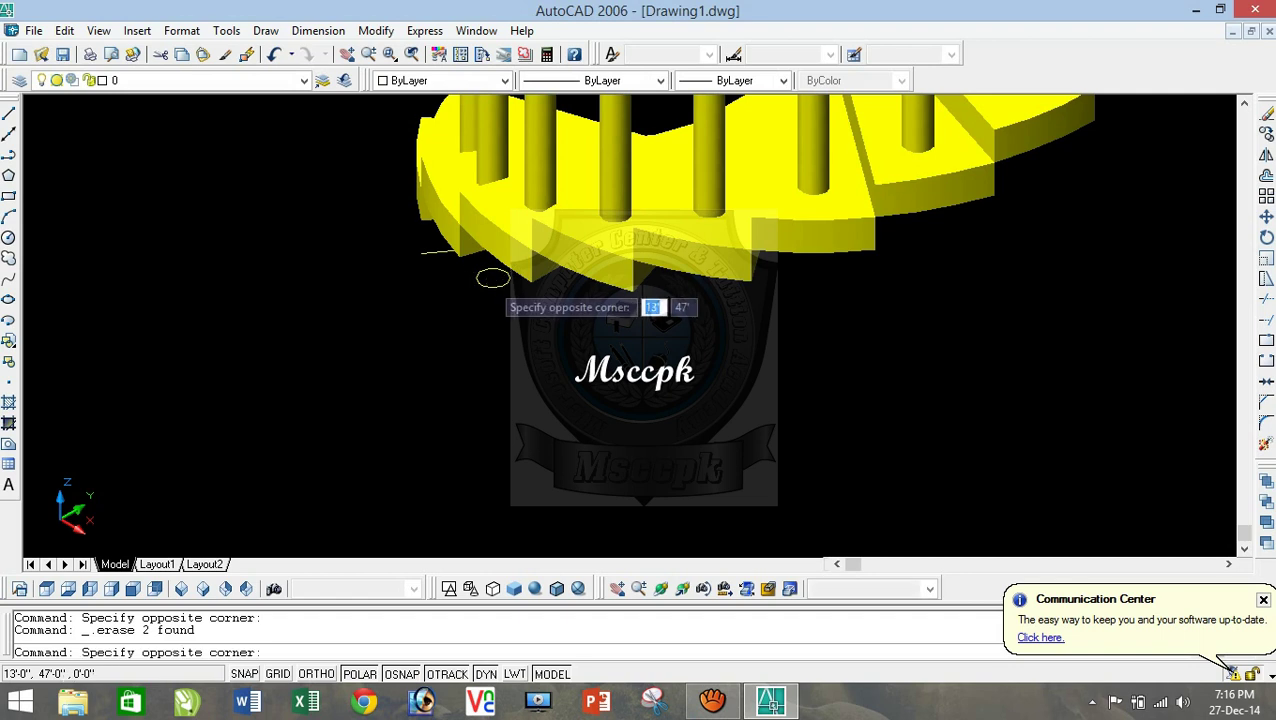
{"action": "left_click", "coordinate": [483, 283]}
{"action": "left_click", "coordinate": [498, 292]}
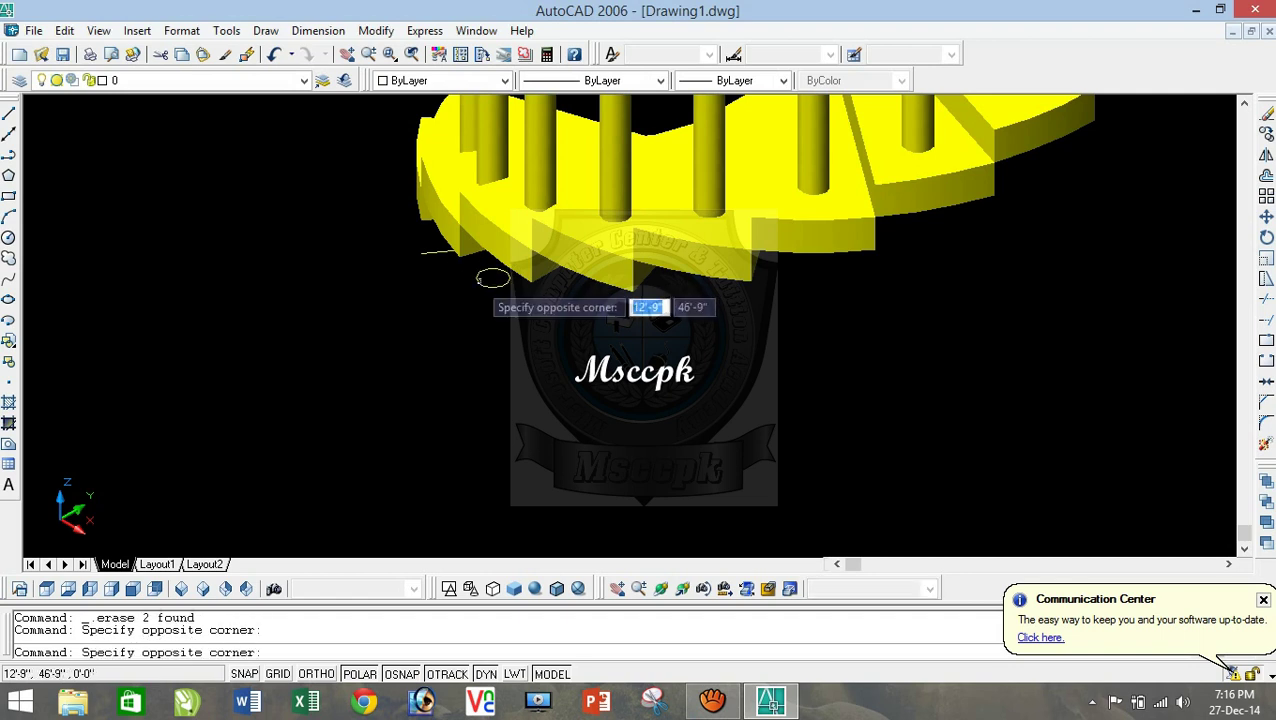
{"action": "left_click", "coordinate": [442, 270]}
{"action": "key", "text": "Delete"}
{"action": "left_click", "coordinate": [421, 252]}
{"action": "key", "text": "Delete"}
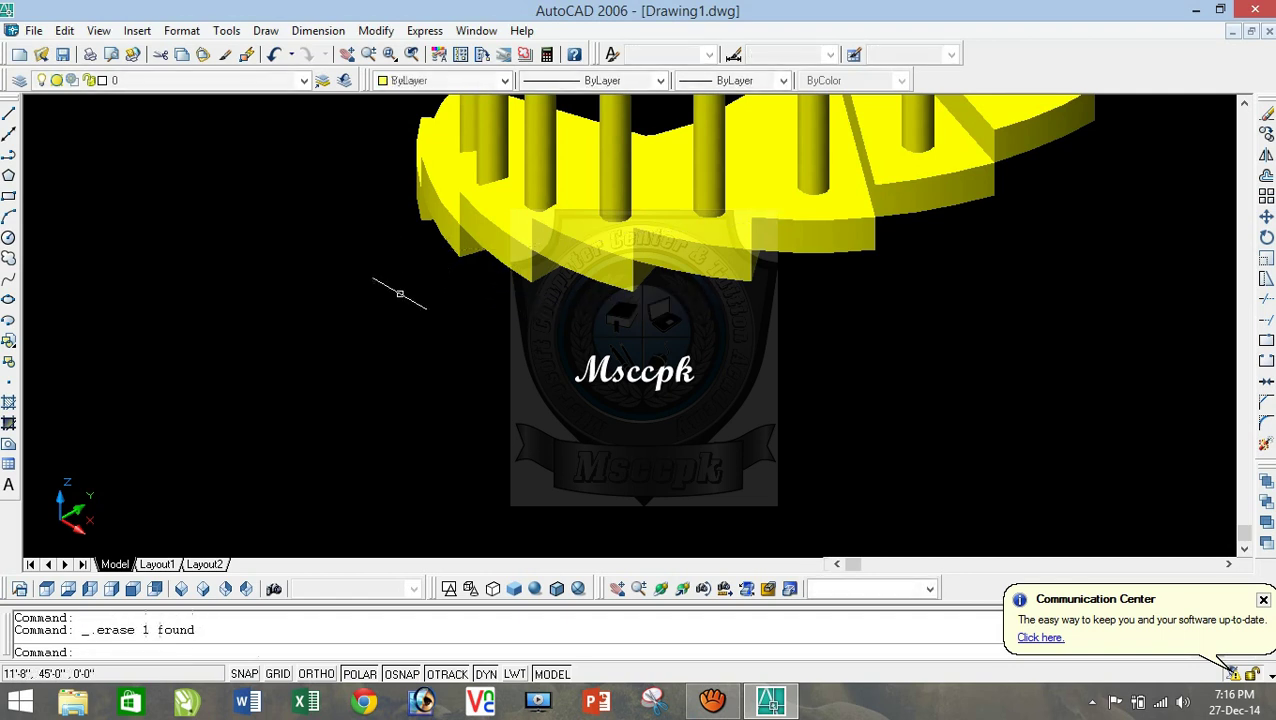
{"action": "scroll", "coordinate": [411, 352], "scroll_direction": "down", "scroll_amount": 3}
{"action": "left_click", "coordinate": [225, 588]}
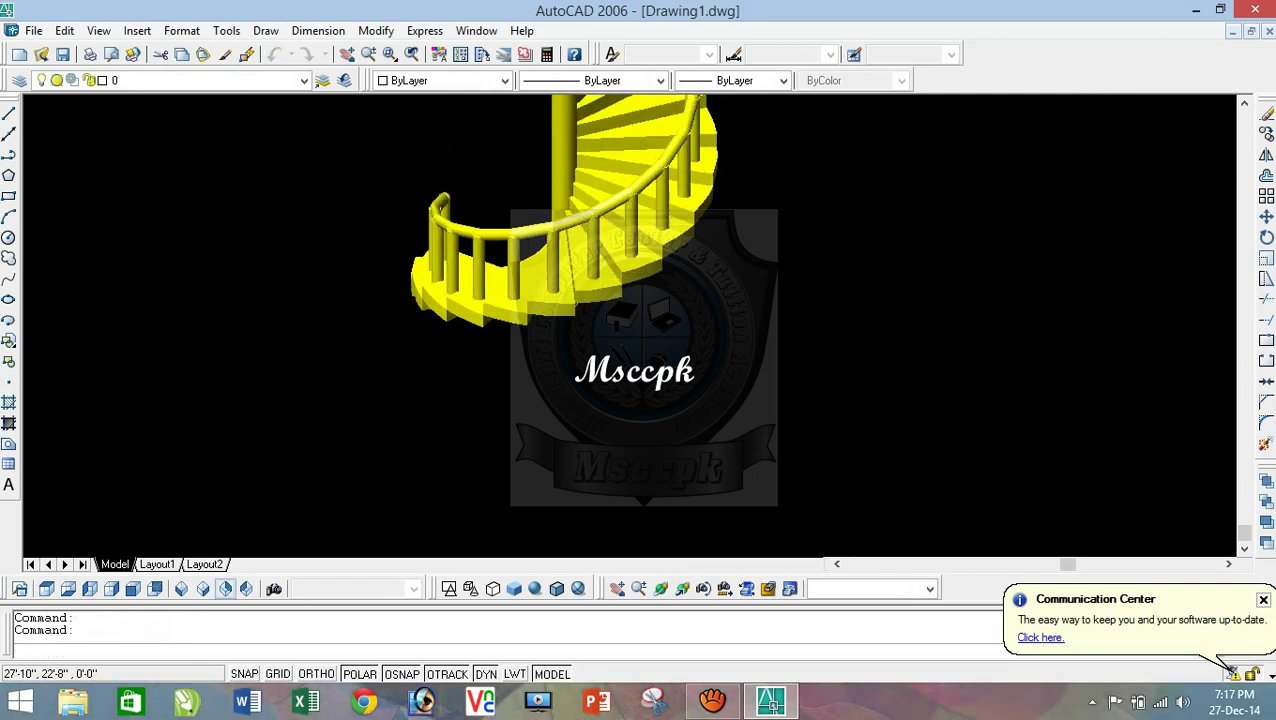
Step: Draw a solid sphere centred on the top of the central column
{"action": "scroll", "coordinate": [607, 265], "scroll_direction": "up", "scroll_amount": 5}
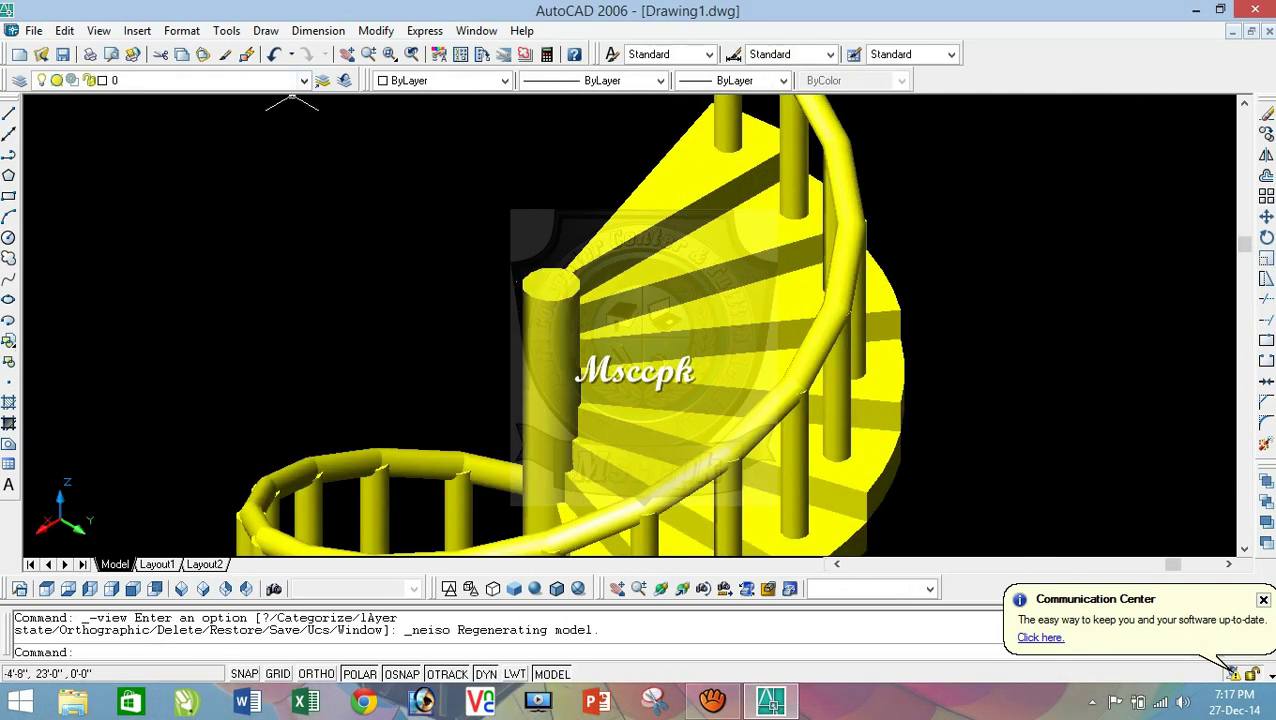
{"action": "left_click", "coordinate": [265, 30]}
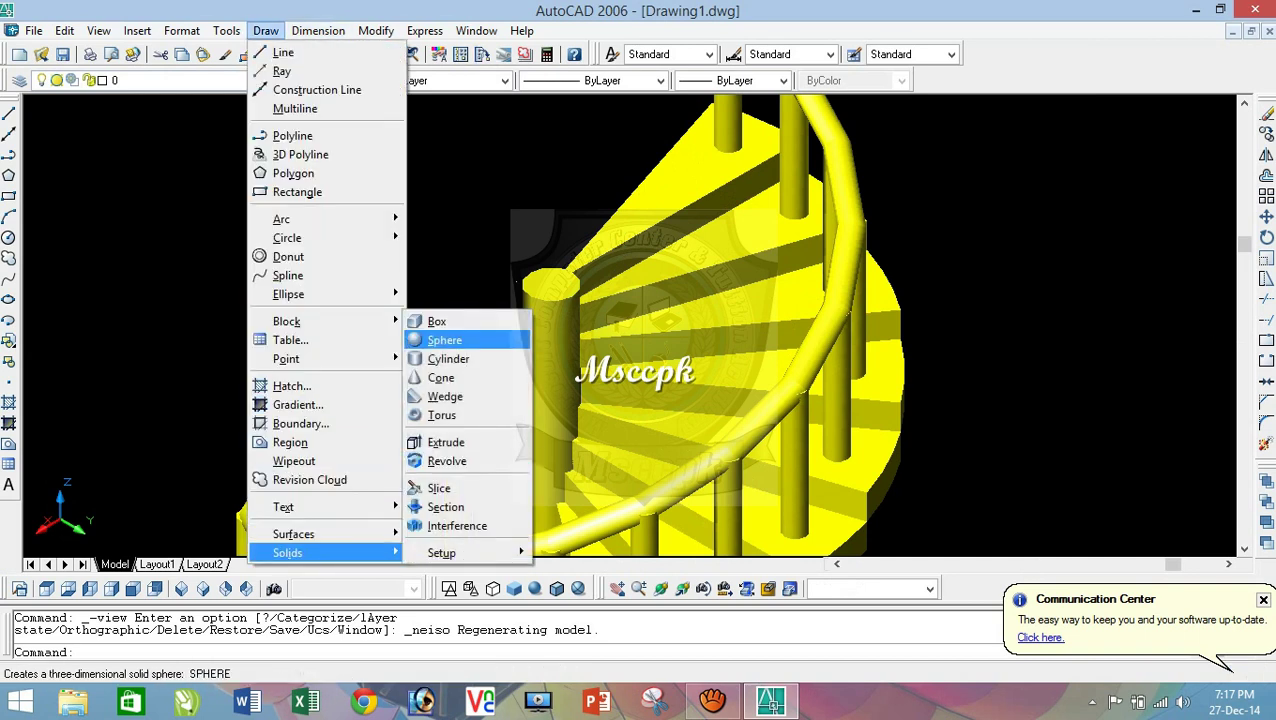
{"action": "left_click", "coordinate": [444, 340]}
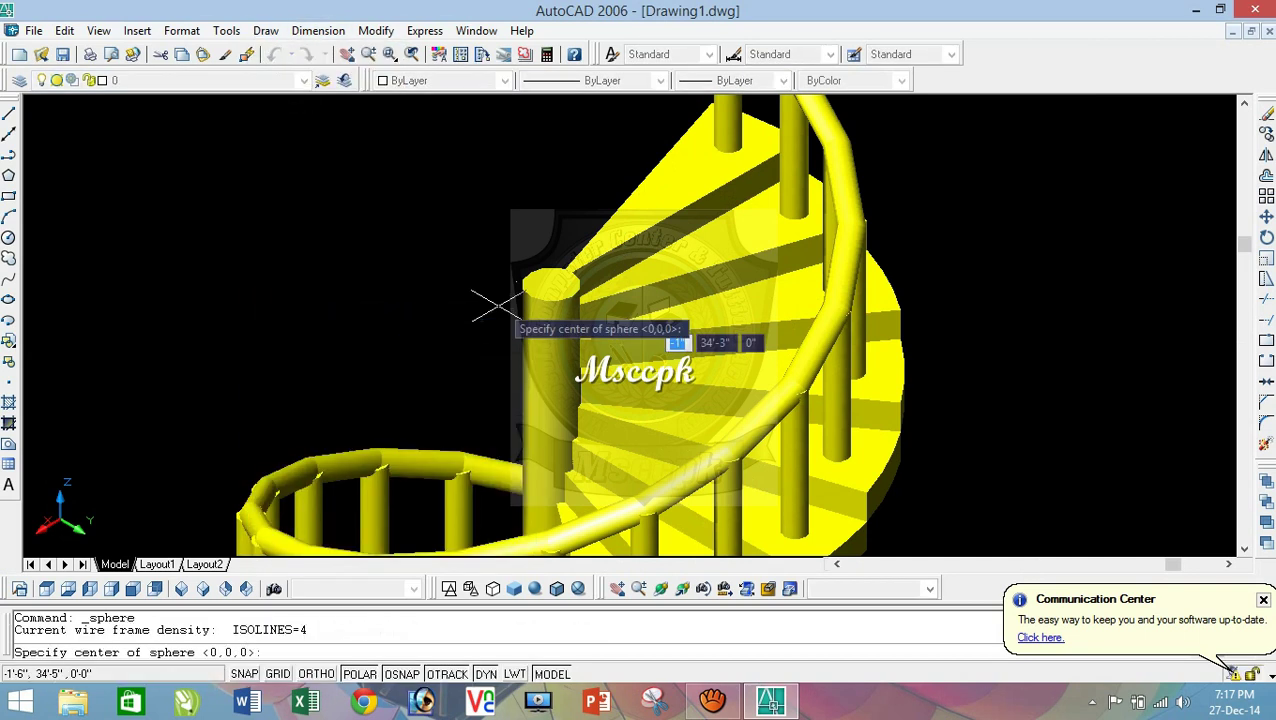
{"action": "left_click", "coordinate": [551, 286]}
{"action": "scroll", "coordinate": [540, 275], "scroll_direction": "up", "scroll_amount": 2}
{"action": "scroll", "coordinate": [540, 272], "scroll_direction": "up", "scroll_amount": 2}
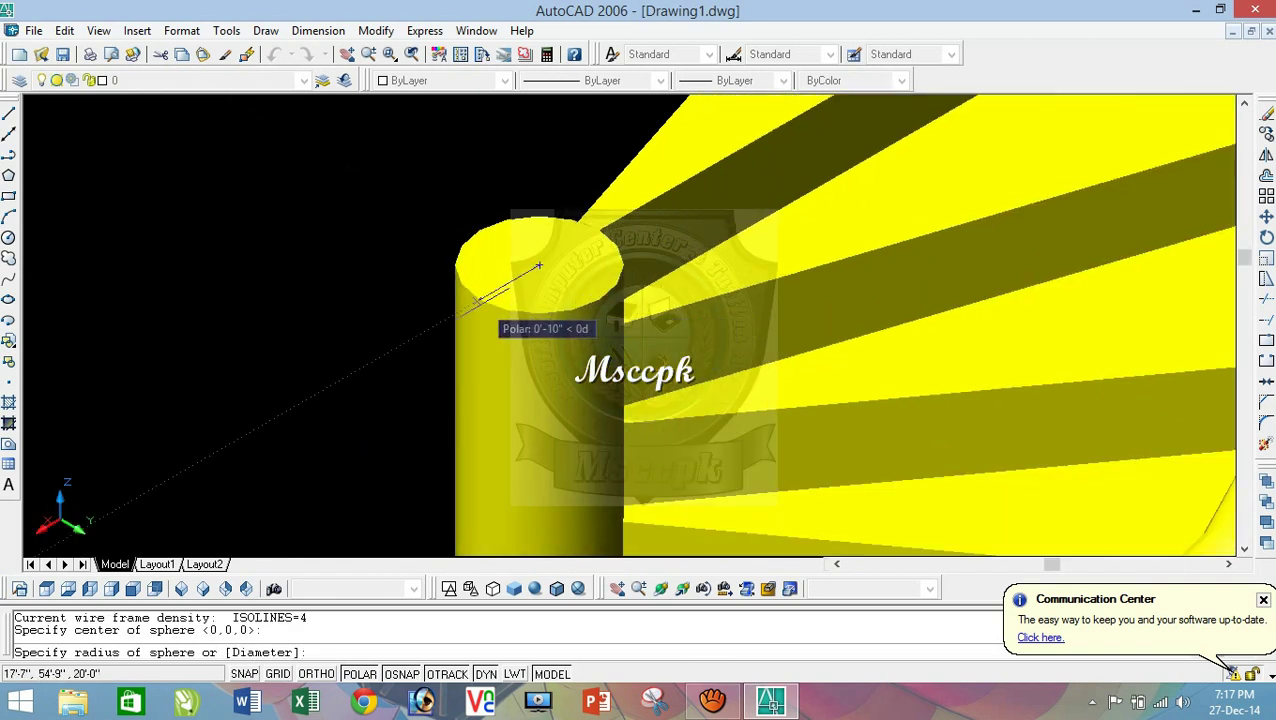
{"action": "left_click", "coordinate": [538, 266]}
Step: Set the new column-top sphere's colour to Yellow
{"action": "left_click", "coordinate": [499, 248]}
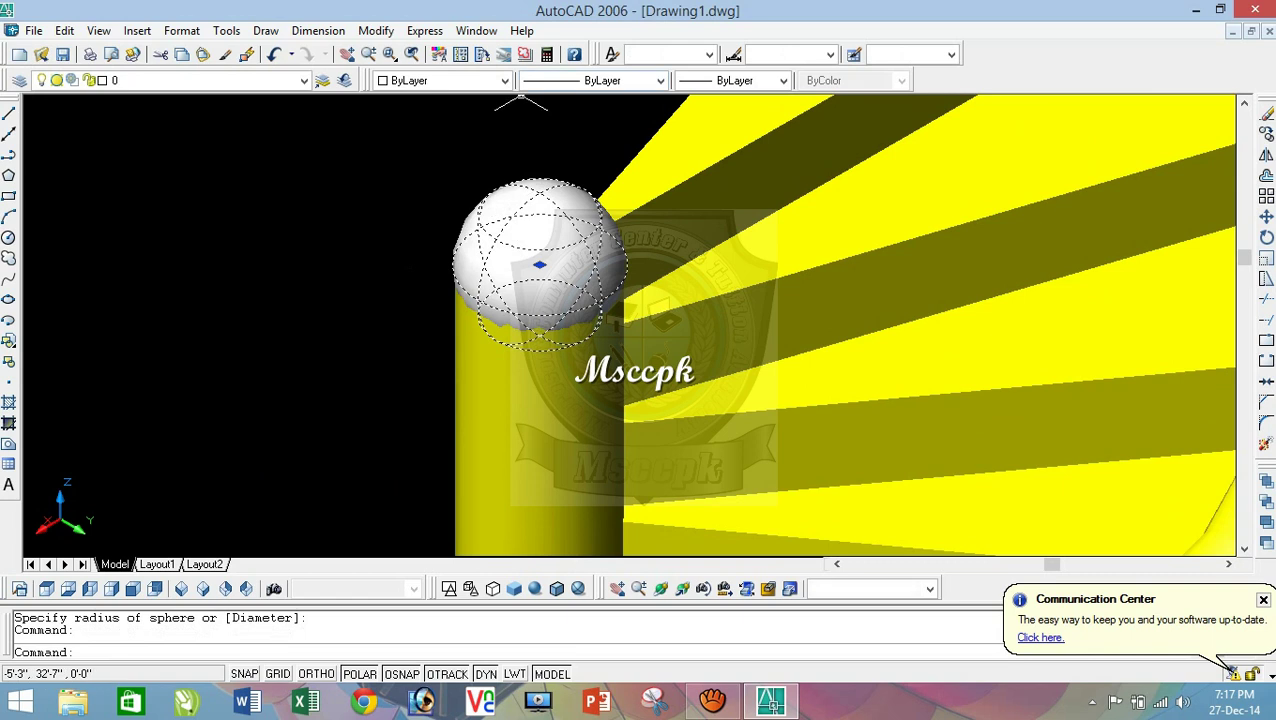
{"action": "left_click", "coordinate": [505, 80]}
{"action": "left_click", "coordinate": [442, 142]}
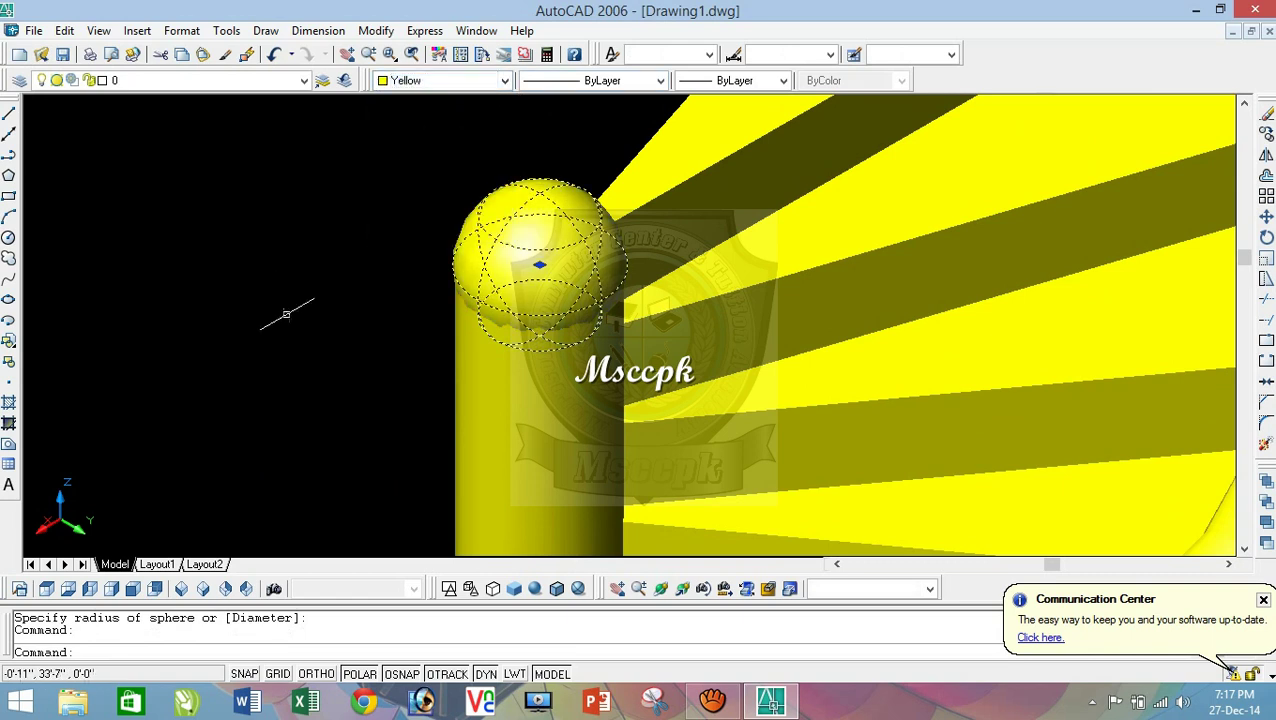
{"action": "key", "text": "Escape"}
{"action": "scroll", "coordinate": [285, 352], "scroll_direction": "down", "scroll_amount": 3}
{"action": "scroll", "coordinate": [290, 355], "scroll_direction": "down", "scroll_amount": 3}
{"action": "scroll", "coordinate": [300, 360], "scroll_direction": "down", "scroll_amount": 2}
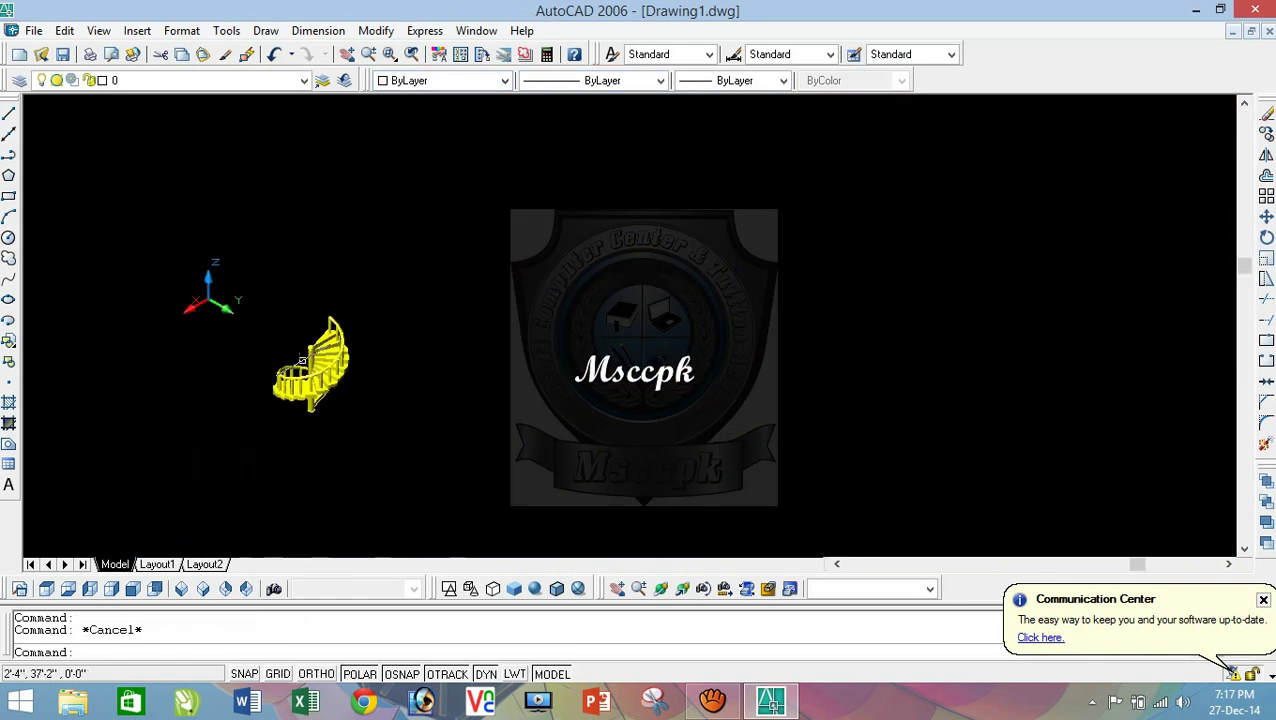
Step: View the yellow staircase in SW Isometric and spin it with 3D Continuous Orbit
{"action": "left_click", "coordinate": [181, 588]}
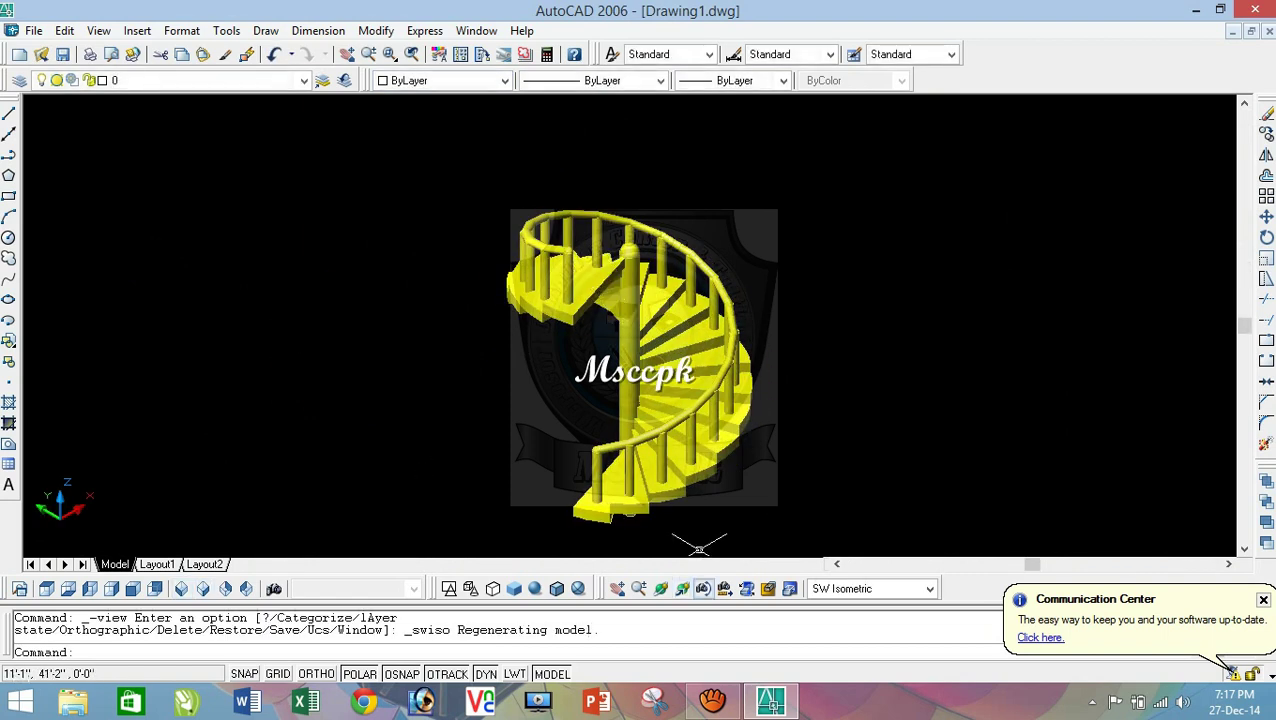
{"action": "left_click", "coordinate": [682, 588]}
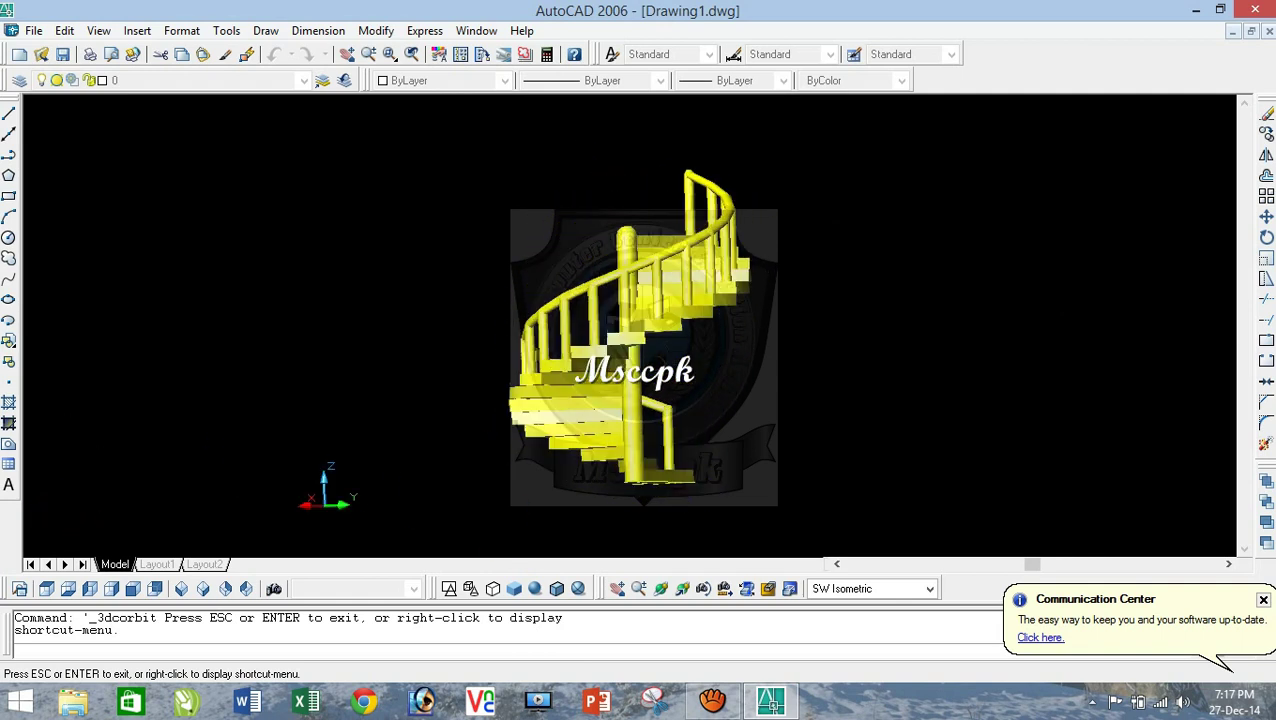
{"action": "left_click", "coordinate": [712, 700]}
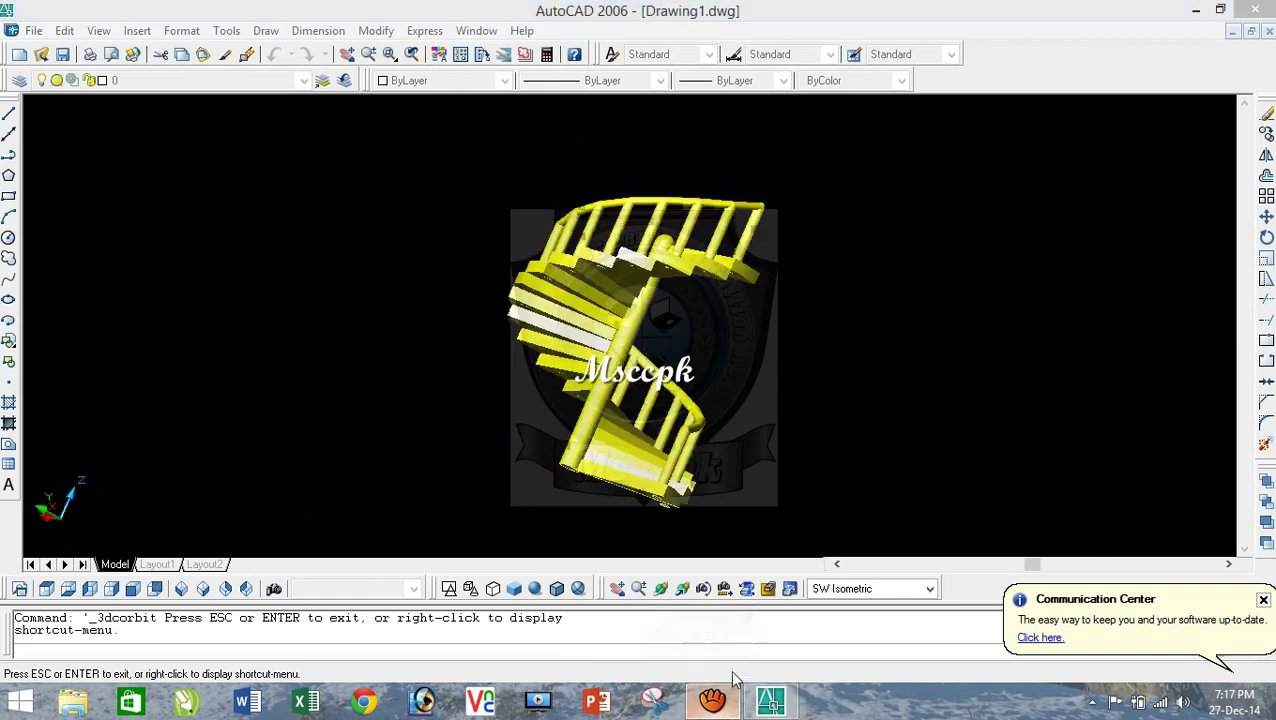